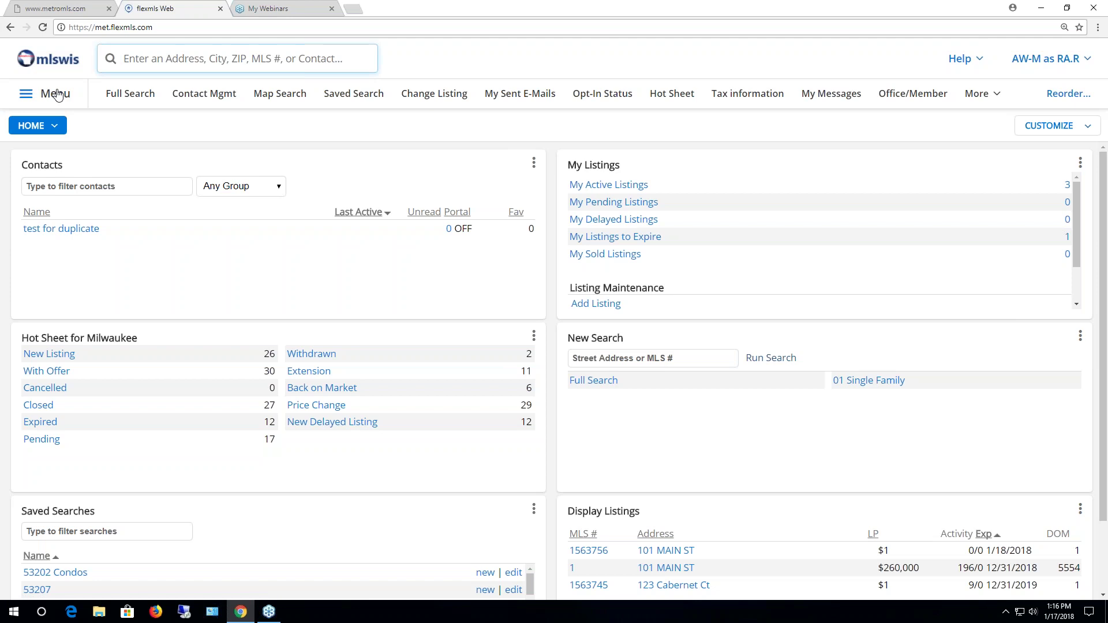
Start a new listing via Add Listing in the main menu's Add/Change section
left_click(58, 95)
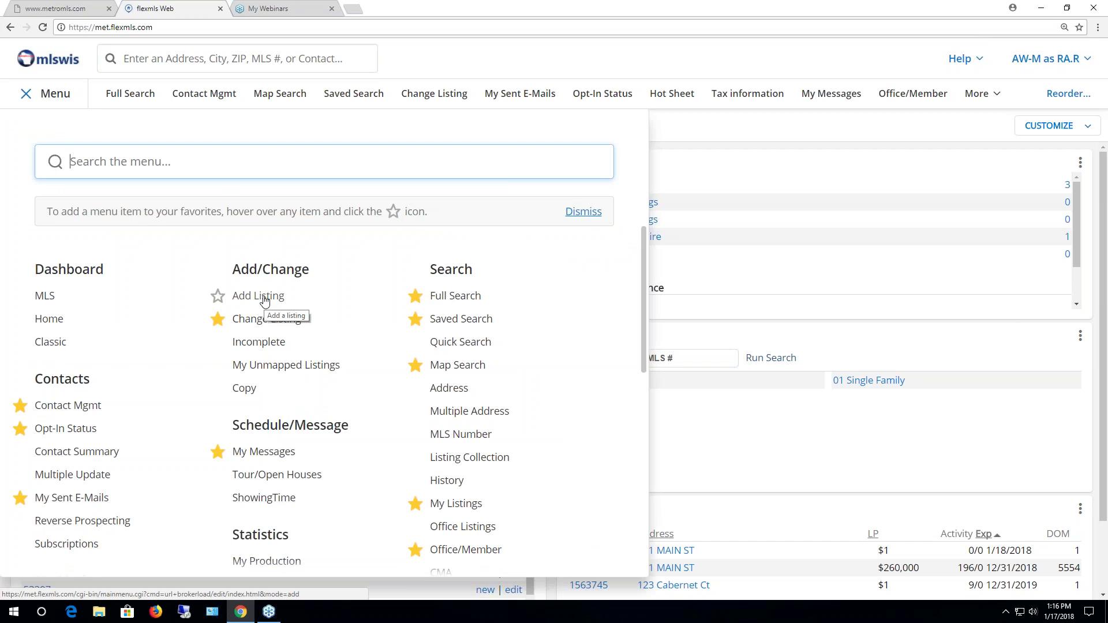
left_click(265, 299)
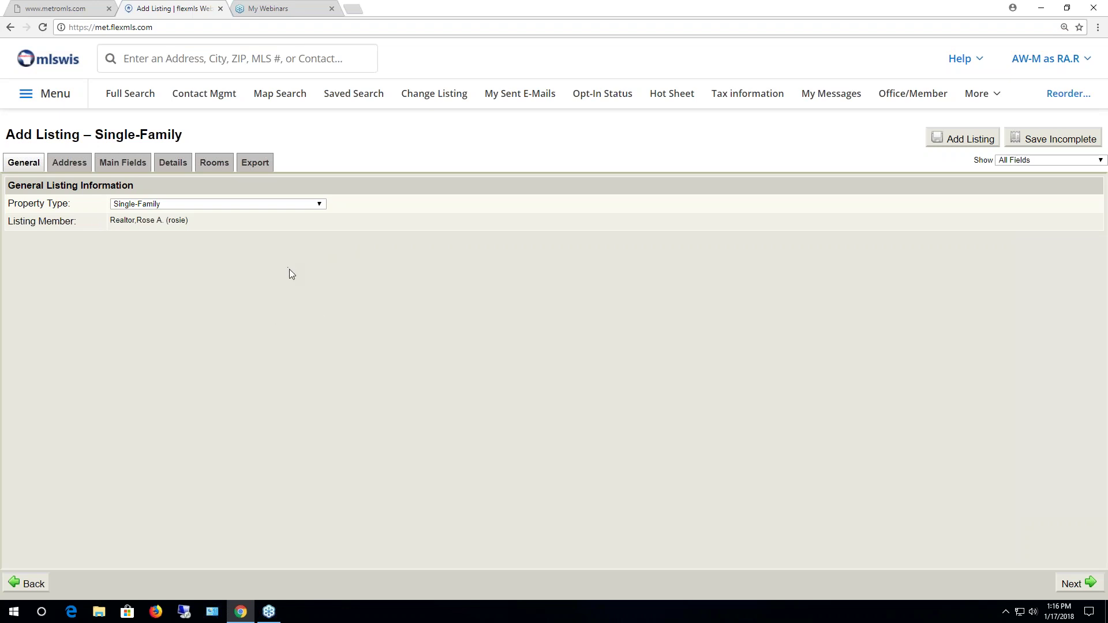
left_click(64, 164)
left_click(109, 164)
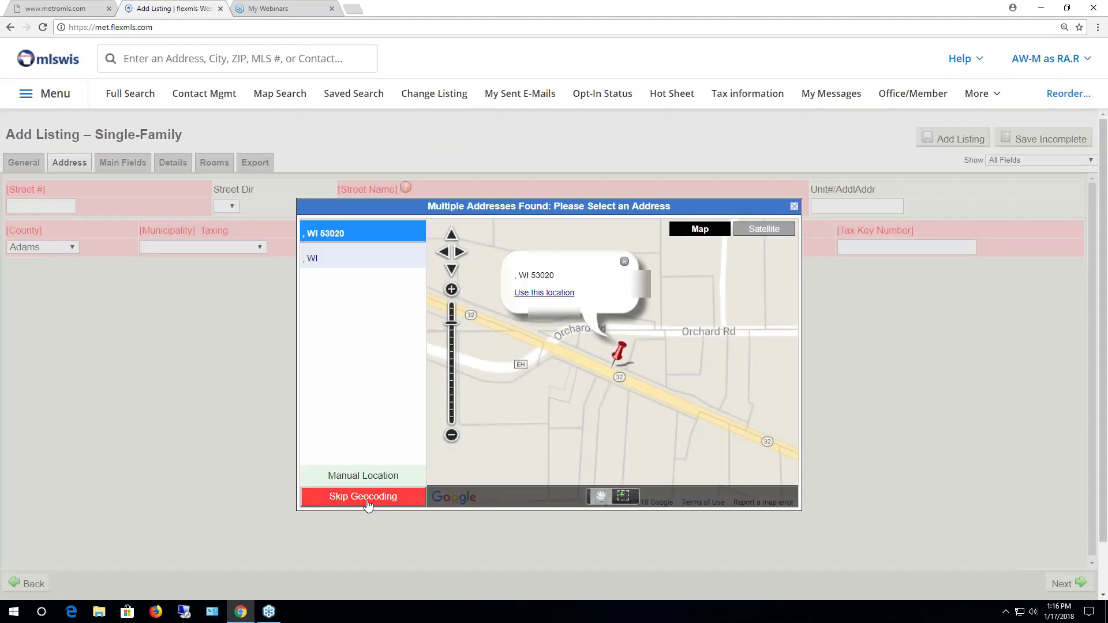
left_click(366, 497)
left_click(241, 164)
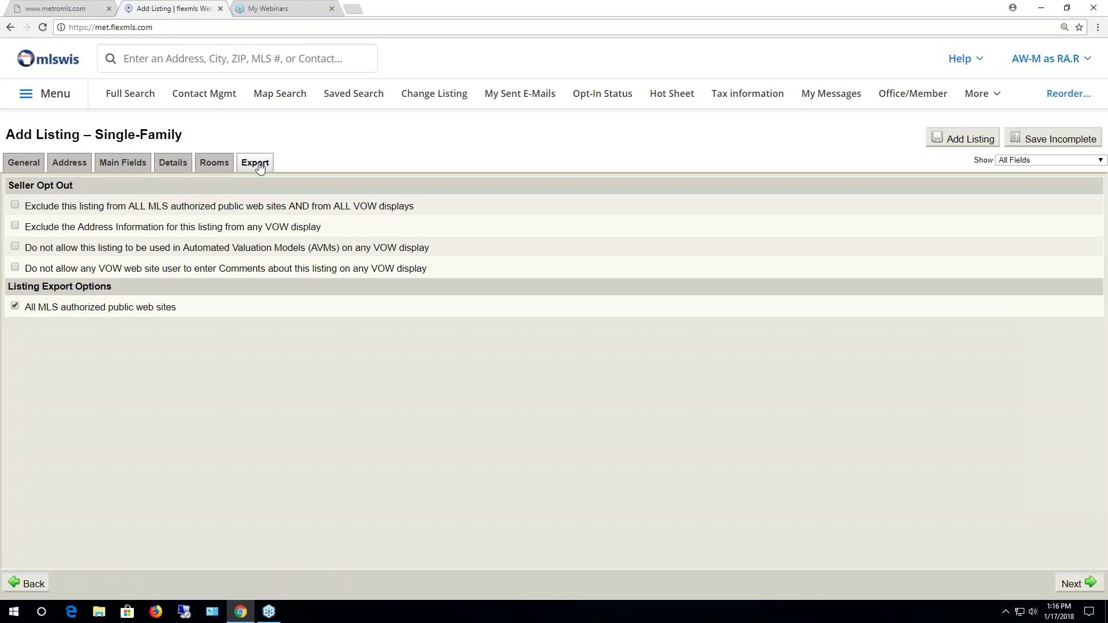
left_click(224, 165)
left_click(173, 163)
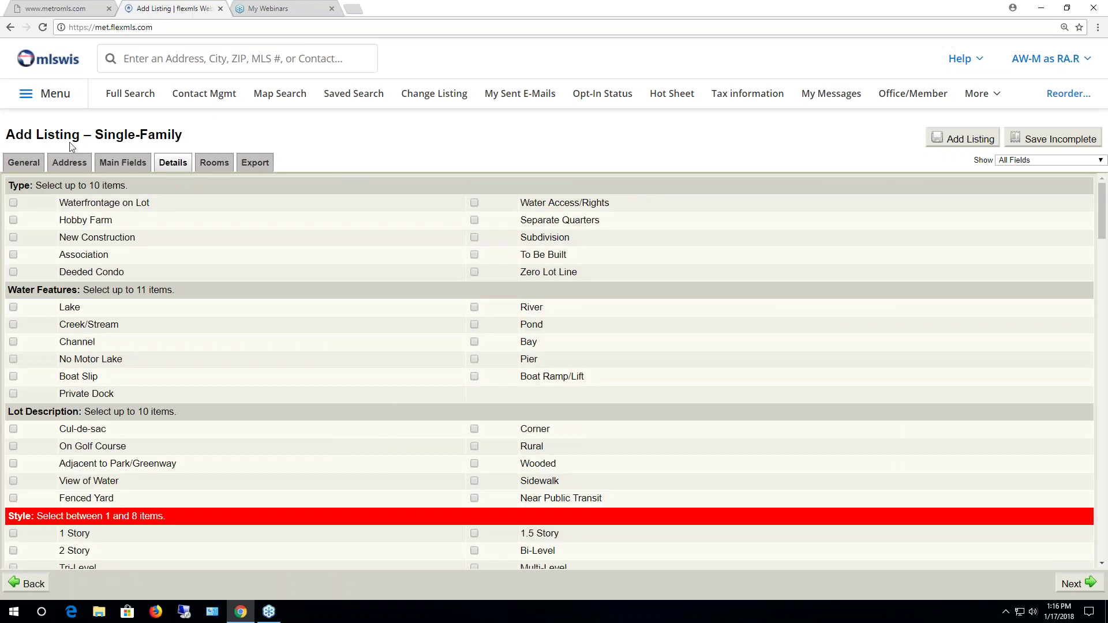
left_click(22, 165)
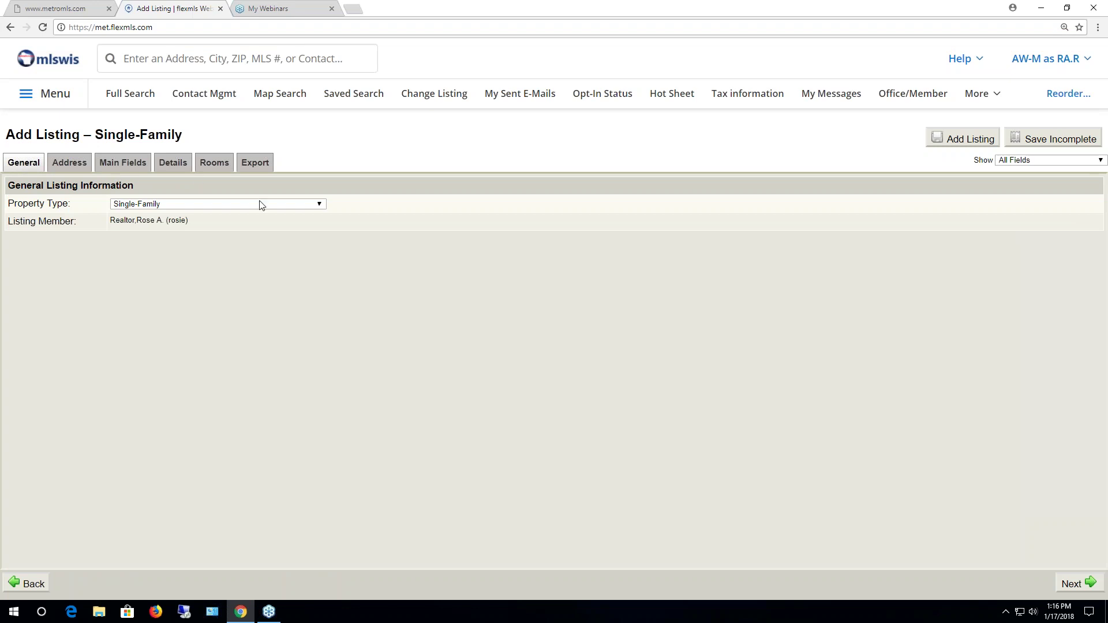
Keep Single-Family as the property type and move on to the Address section
left_click(319, 204)
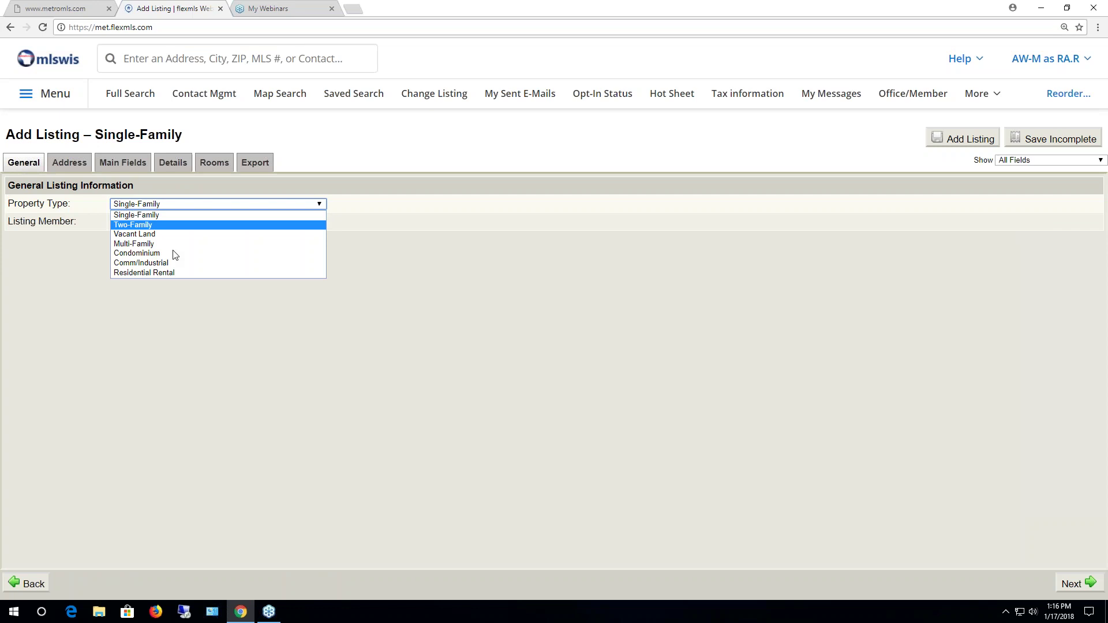
left_click(171, 215)
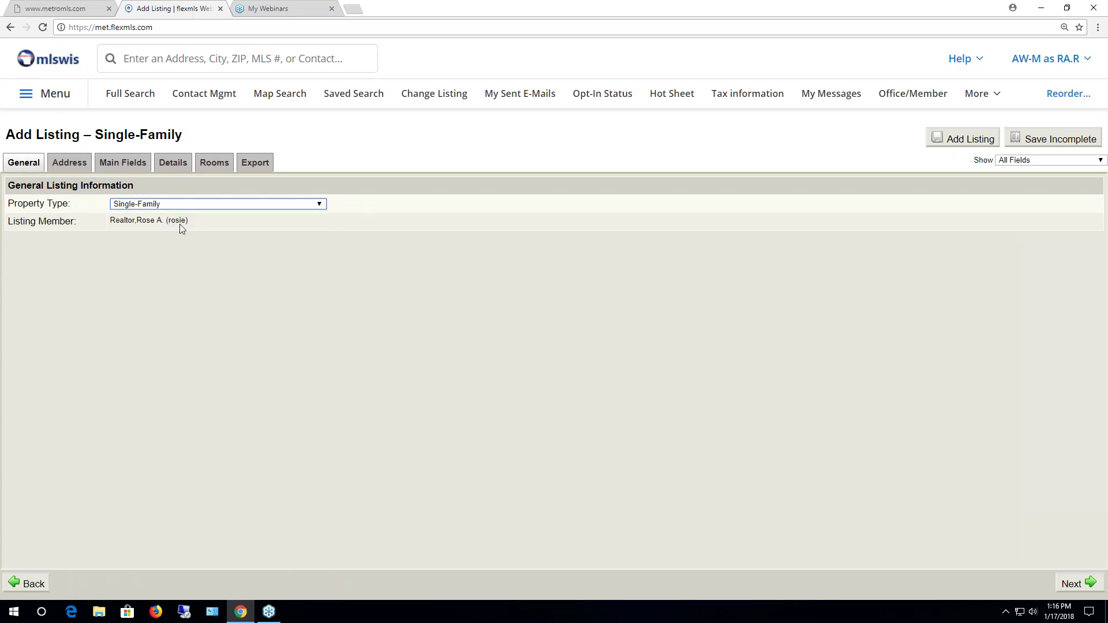
left_click_drag(109, 220, 188, 220)
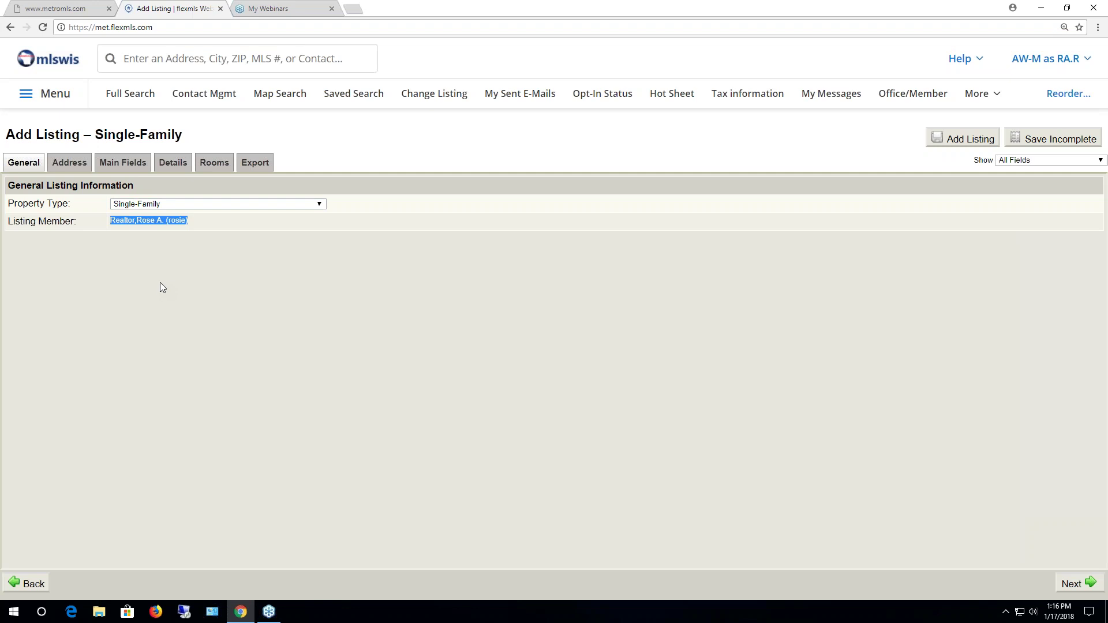
left_click(154, 229)
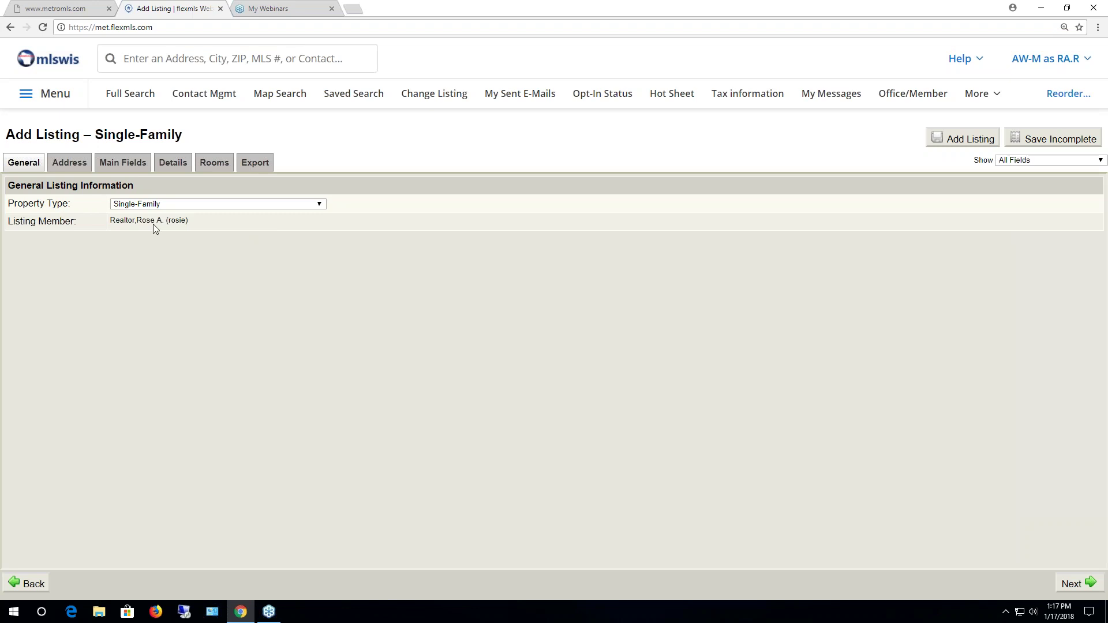
left_click(70, 166)
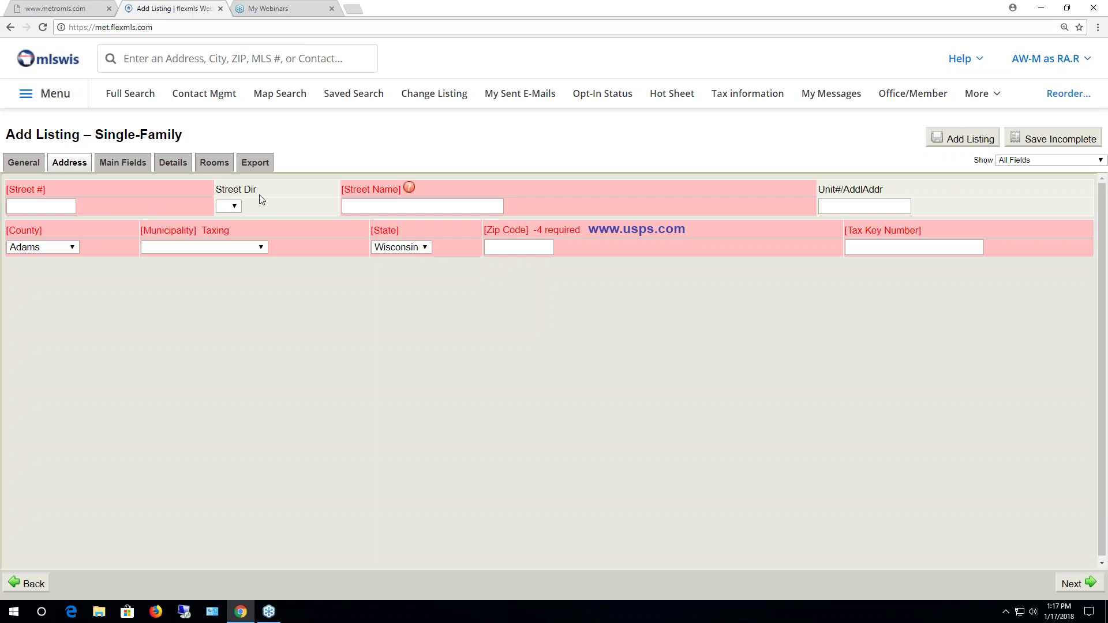
left_click(31, 206)
left_click(384, 203)
type("Maple Ln")
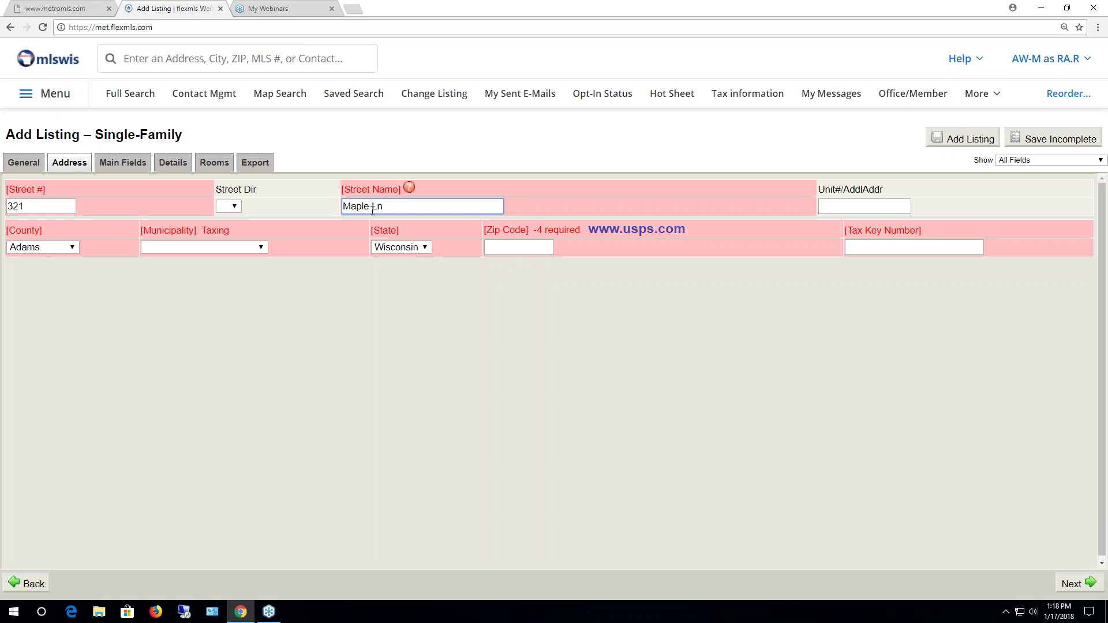
left_click(409, 189)
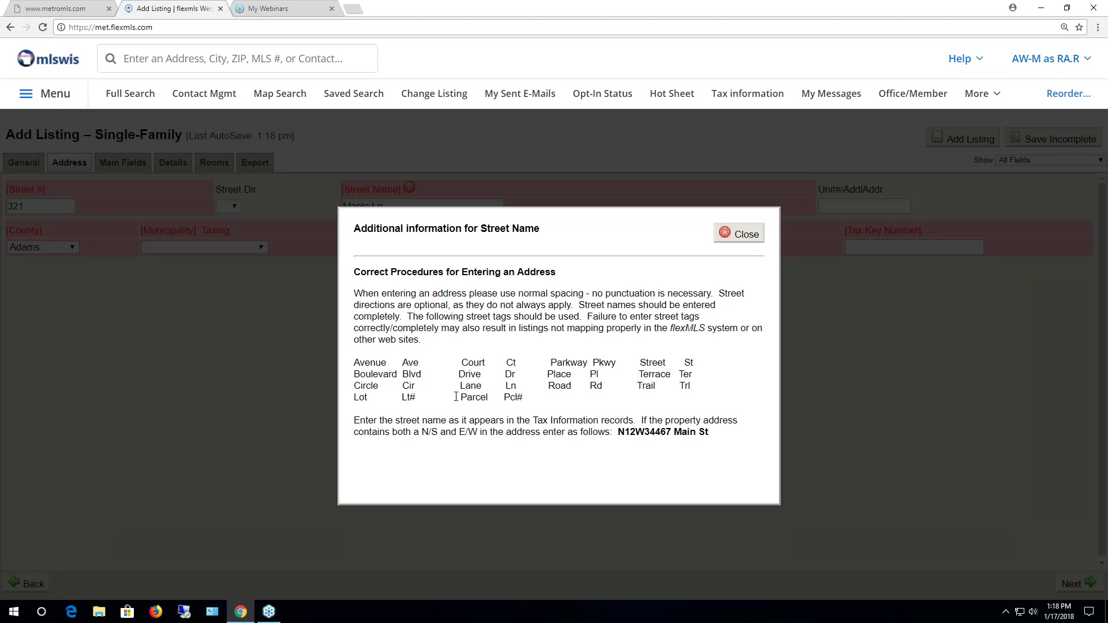
left_click(744, 234)
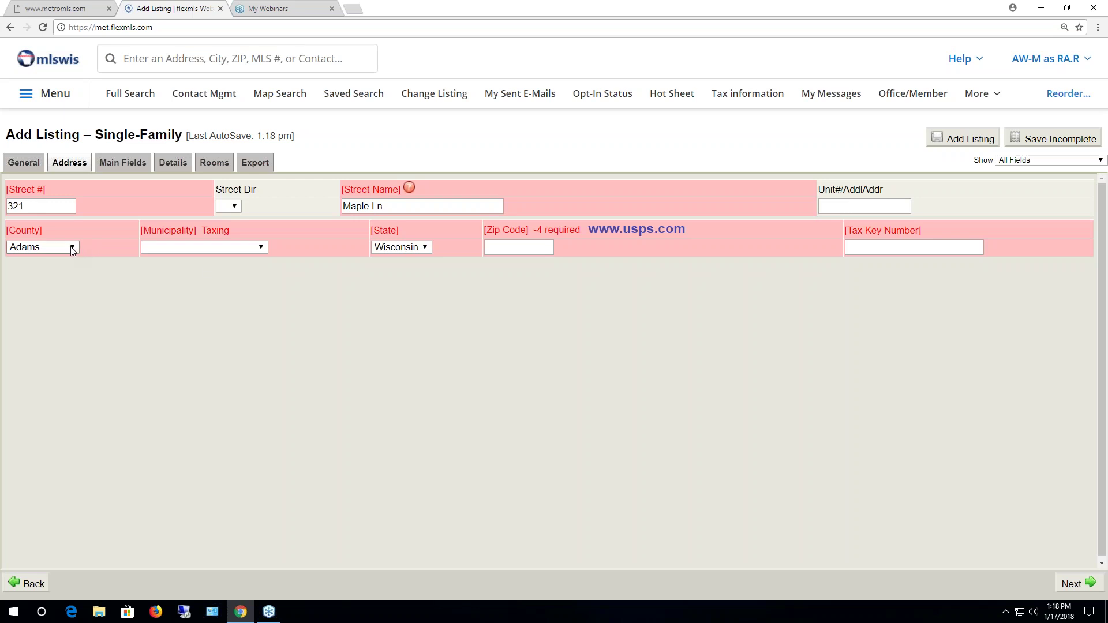
Set the County to Milwaukee and the Municipality to Wauwatosa
left_click(72, 248)
left_click_drag(75, 276, 74, 369)
left_click(63, 388)
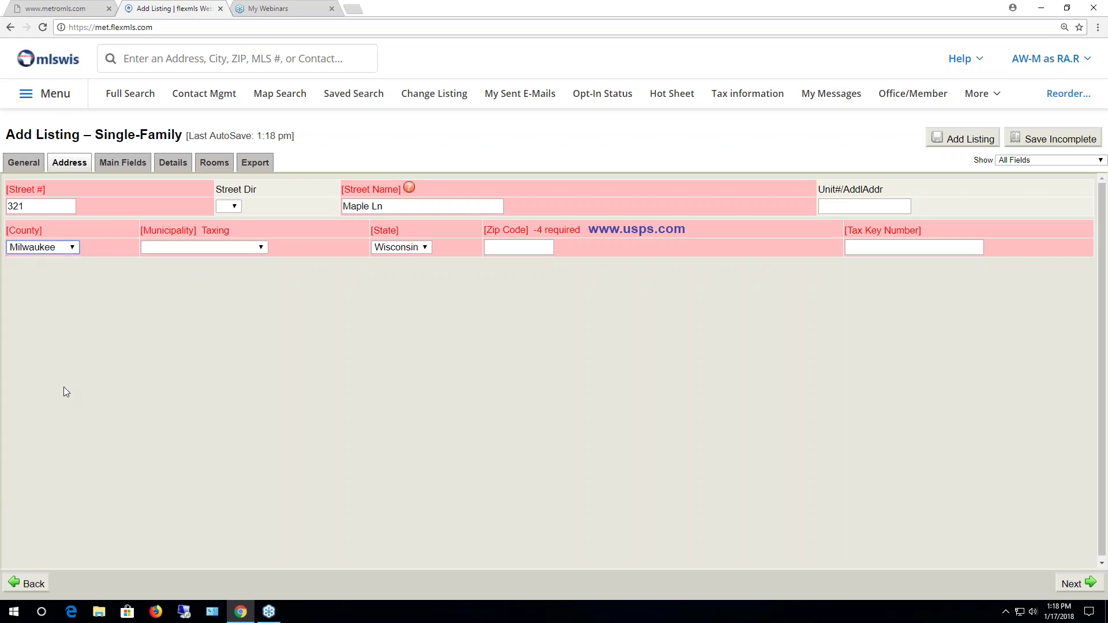
left_click(261, 248)
left_click_drag(261, 269, 263, 306)
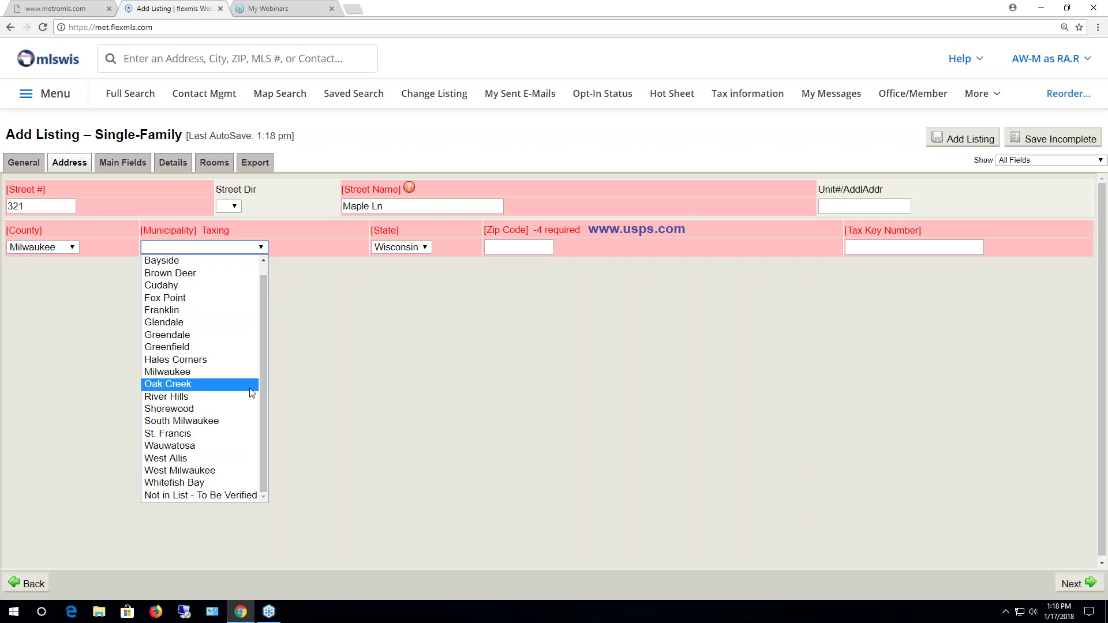
left_click(187, 446)
Enter ZIP code 53226-1234 and open the USPS ZIP Code lookup site
left_click(514, 247)
type("53226")
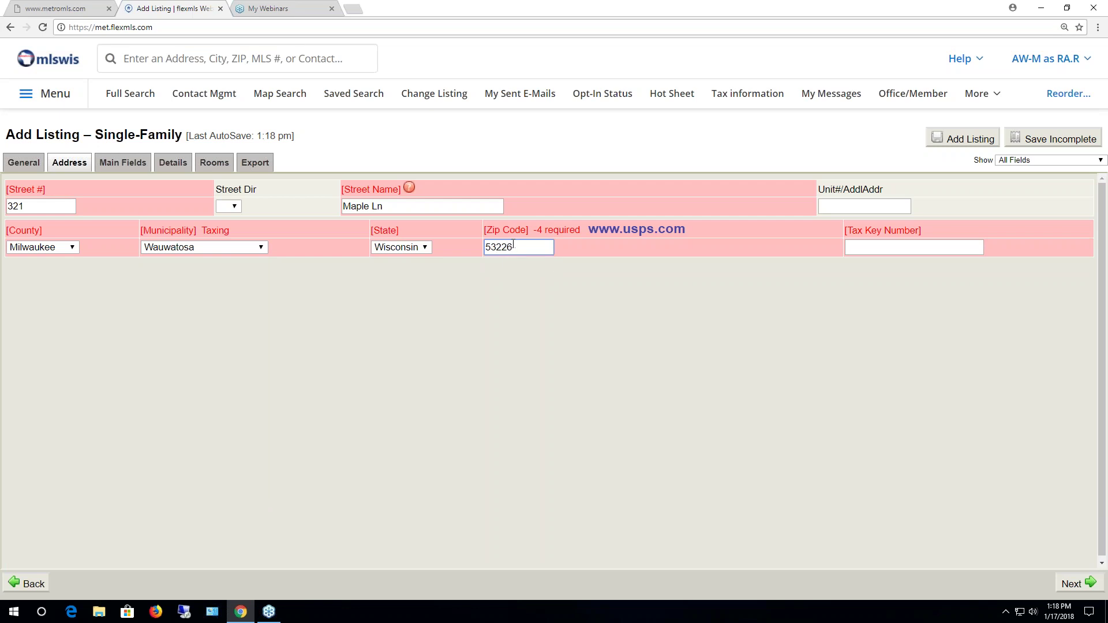
type("-1234")
left_click(620, 235)
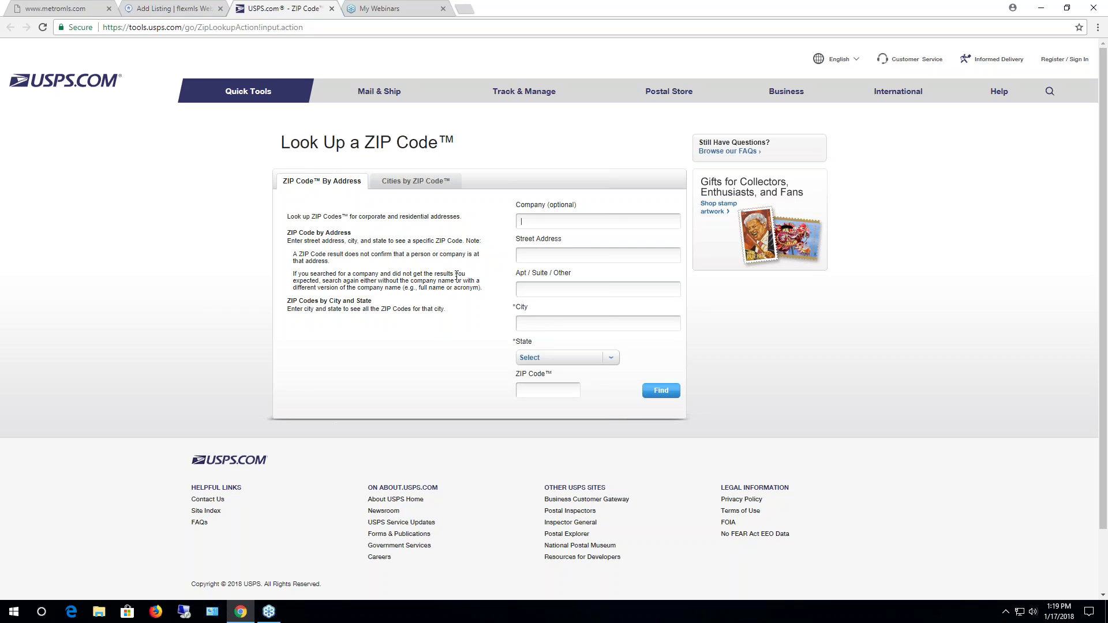
Close the USPS ZIP Code tab to return to the flexmls listing
left_click(333, 9)
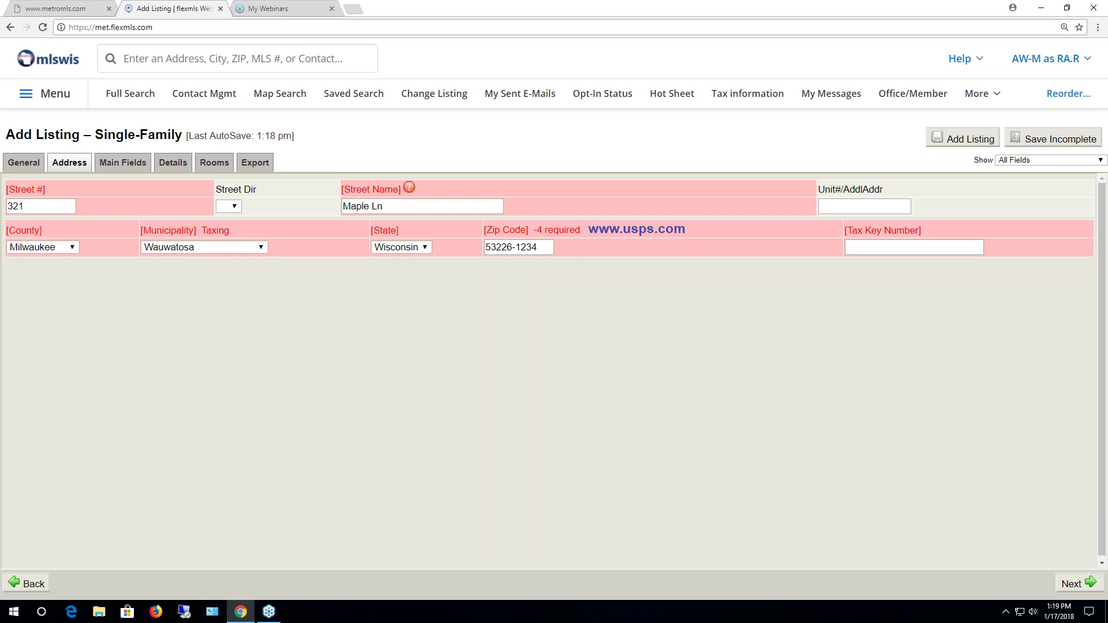
left_click(919, 249)
type("123456")
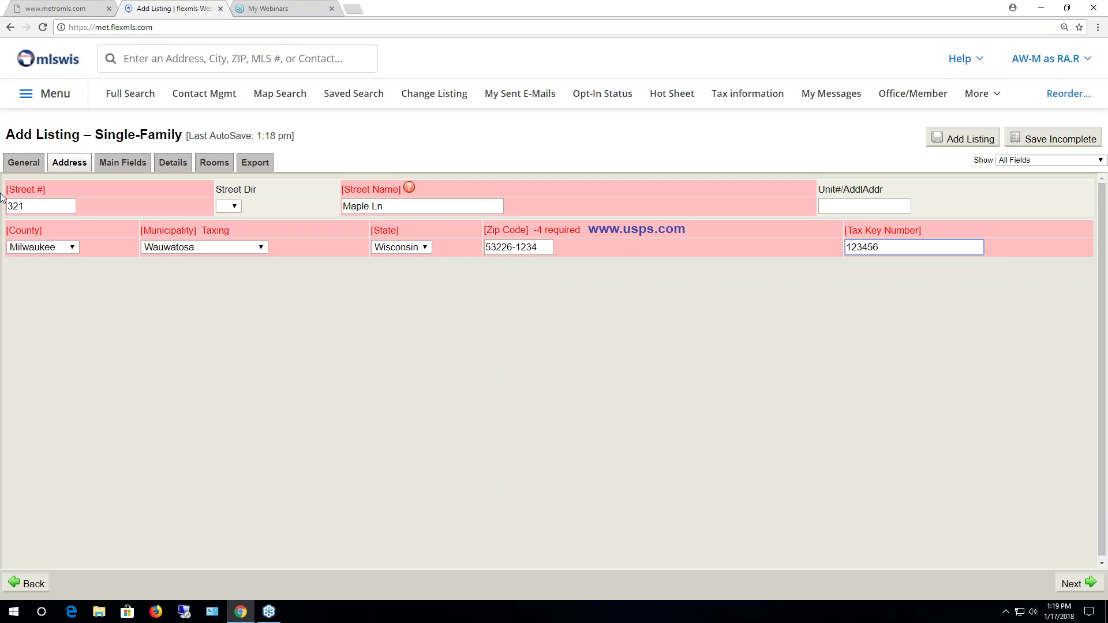
double_click(23, 209)
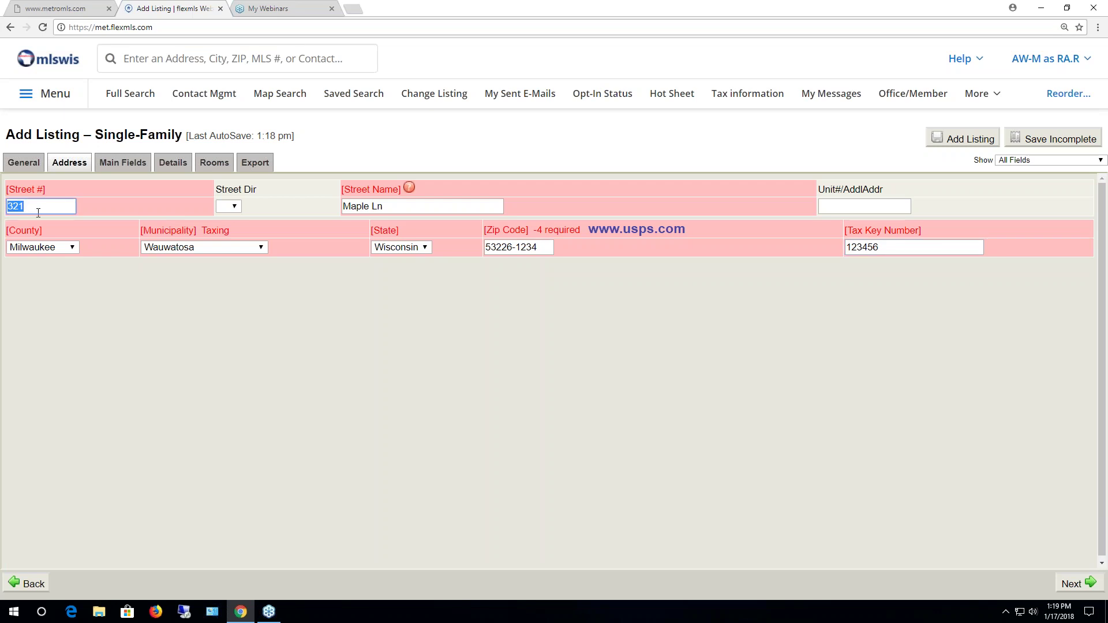
key("Tab")
key("Tab")
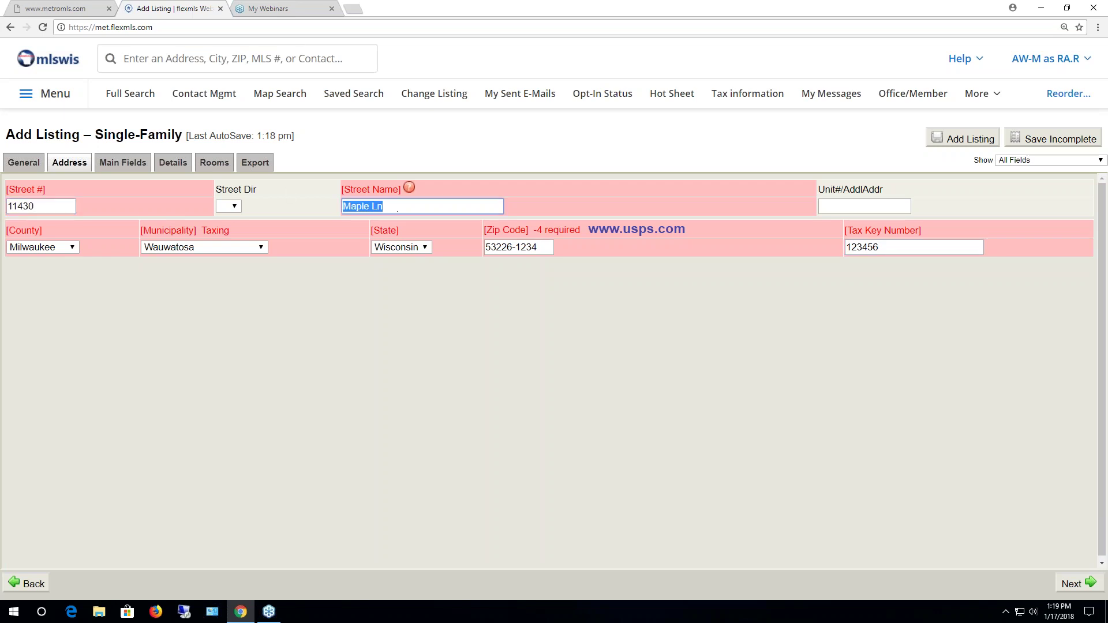
Set the street direction to W and continue to the Main Fields section
left_click(234, 206)
left_click(230, 271)
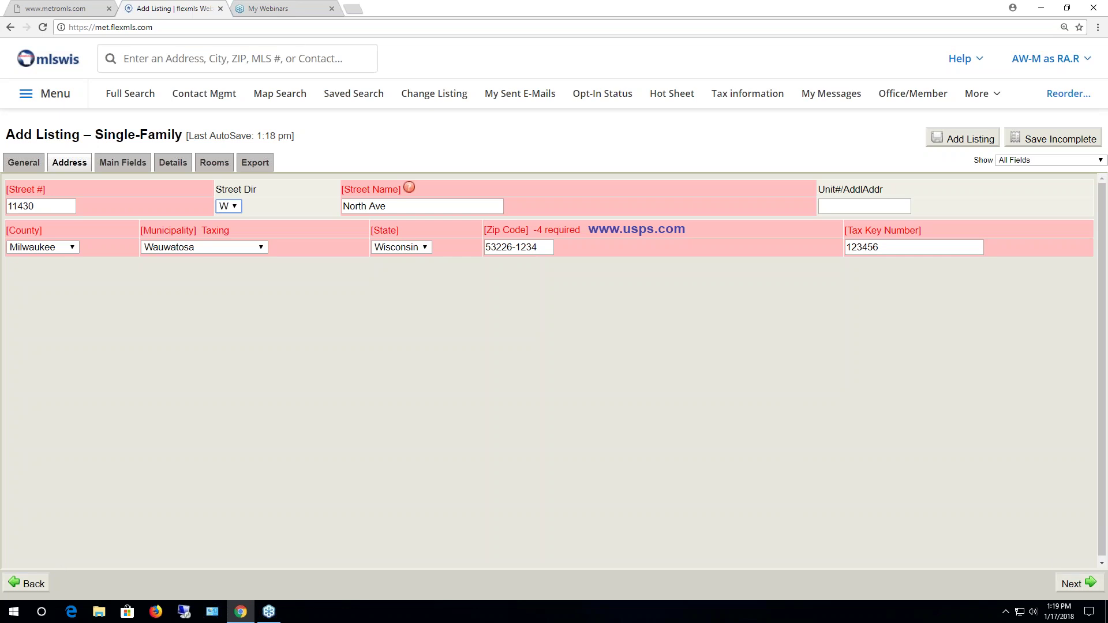
left_click(1070, 585)
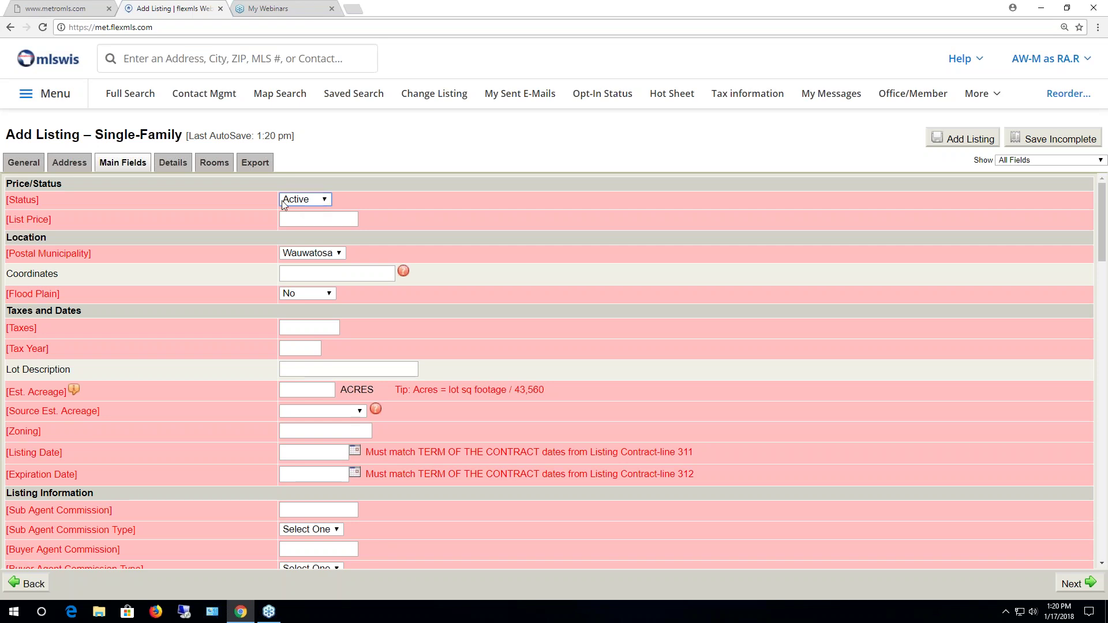
Change the listing Status to Delayed and view the Start Showing Date info
left_click(324, 199)
left_click(306, 225)
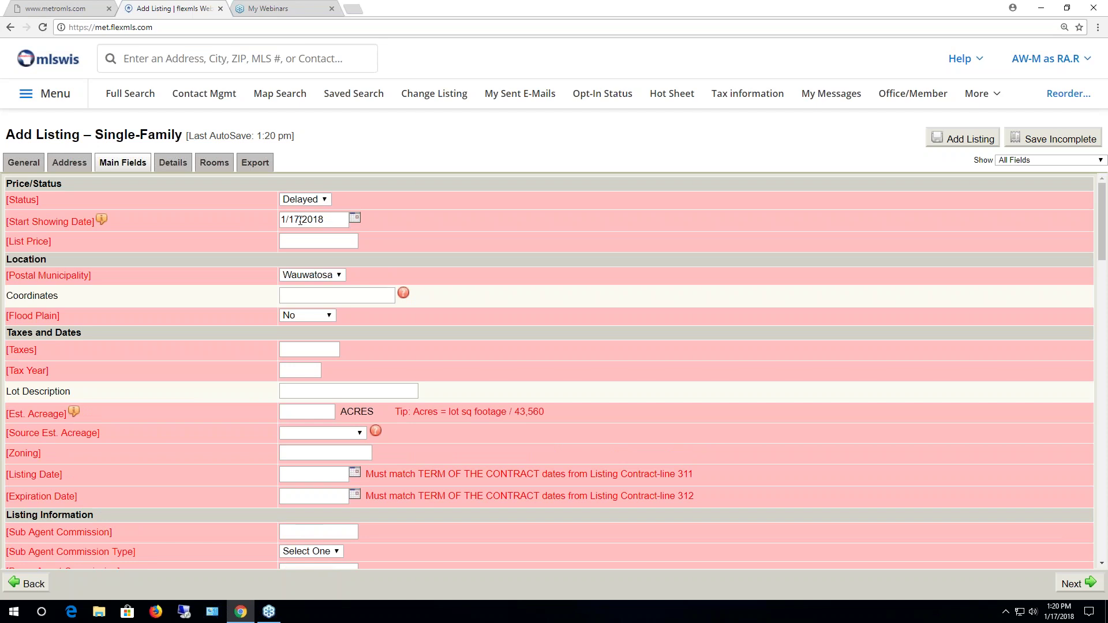
mouse_move(102, 221)
left_click(327, 200)
left_click(310, 213)
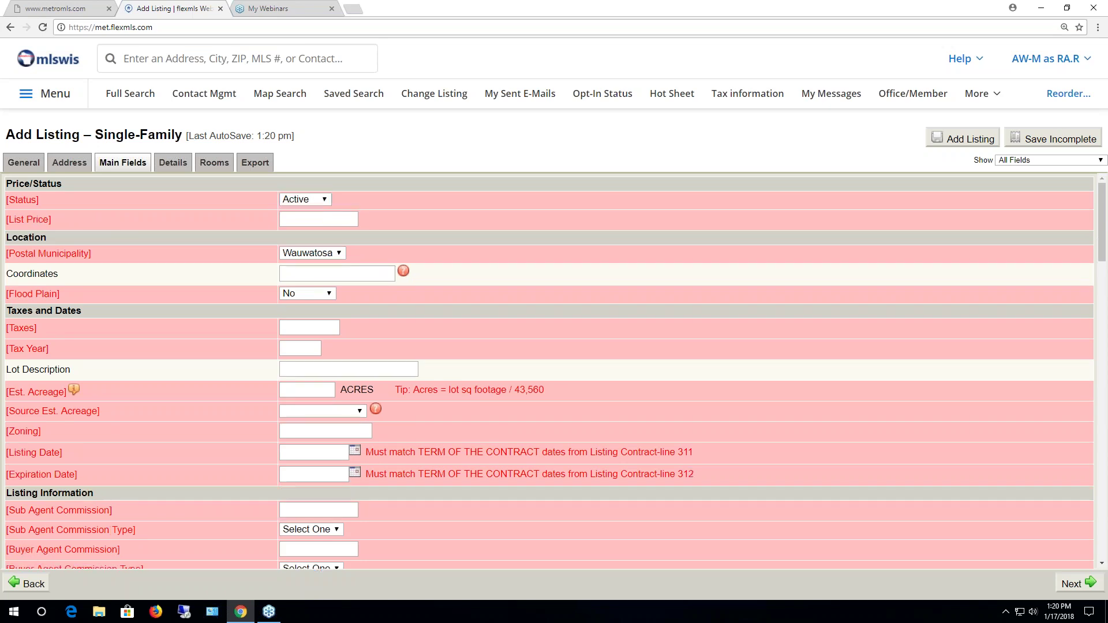
left_click(309, 220)
type("100")
left_click(338, 254)
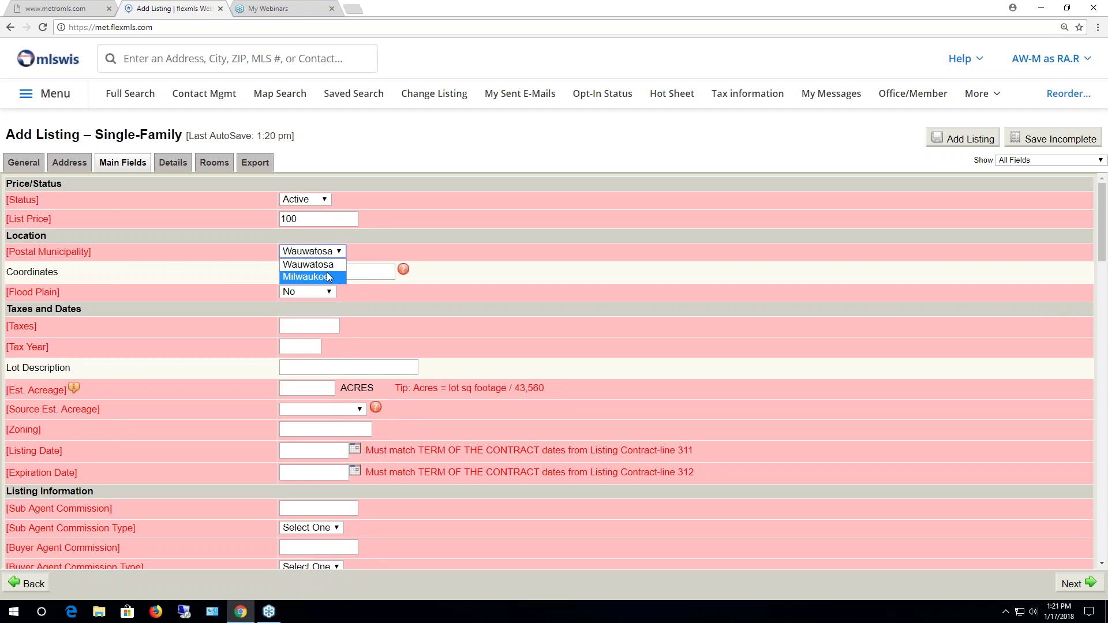
left_click(323, 265)
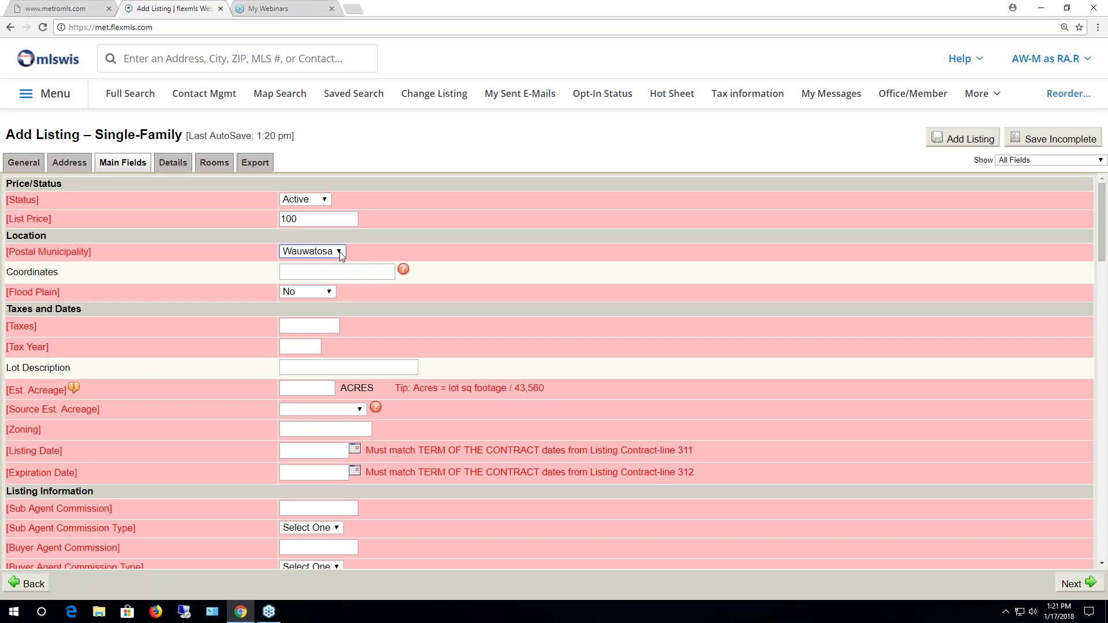
left_click(339, 253)
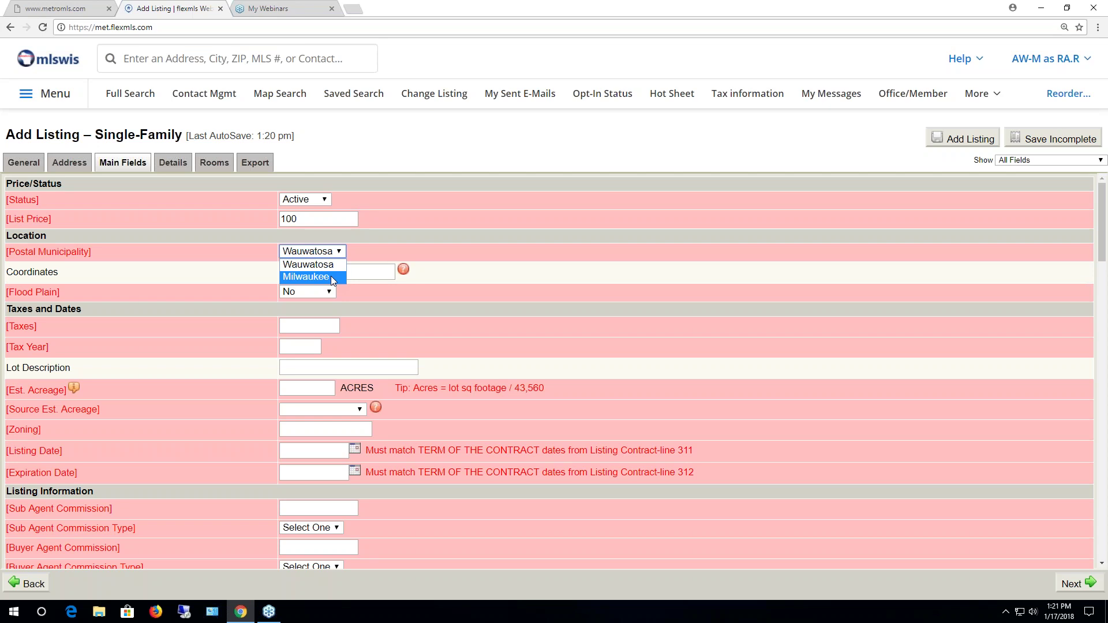
left_click(368, 253)
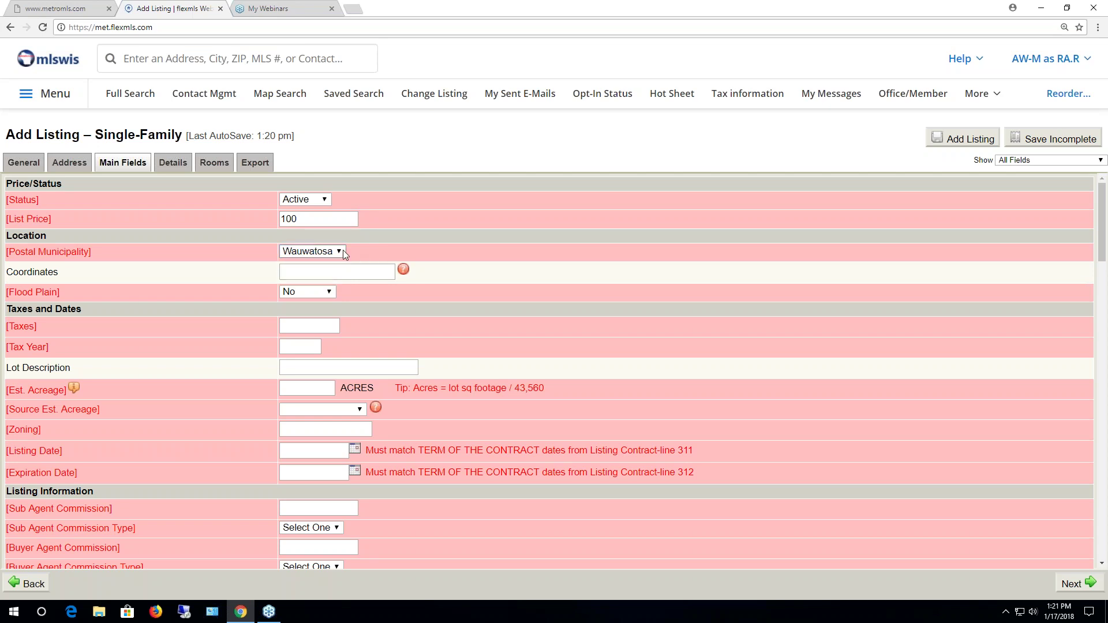
left_click(340, 252)
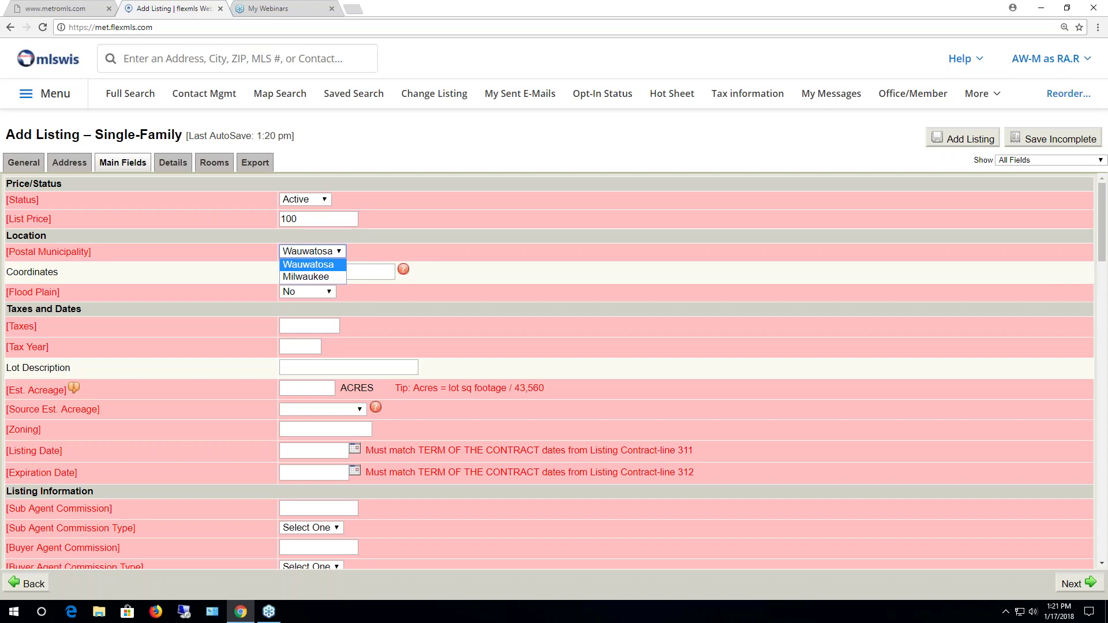
left_click(377, 254)
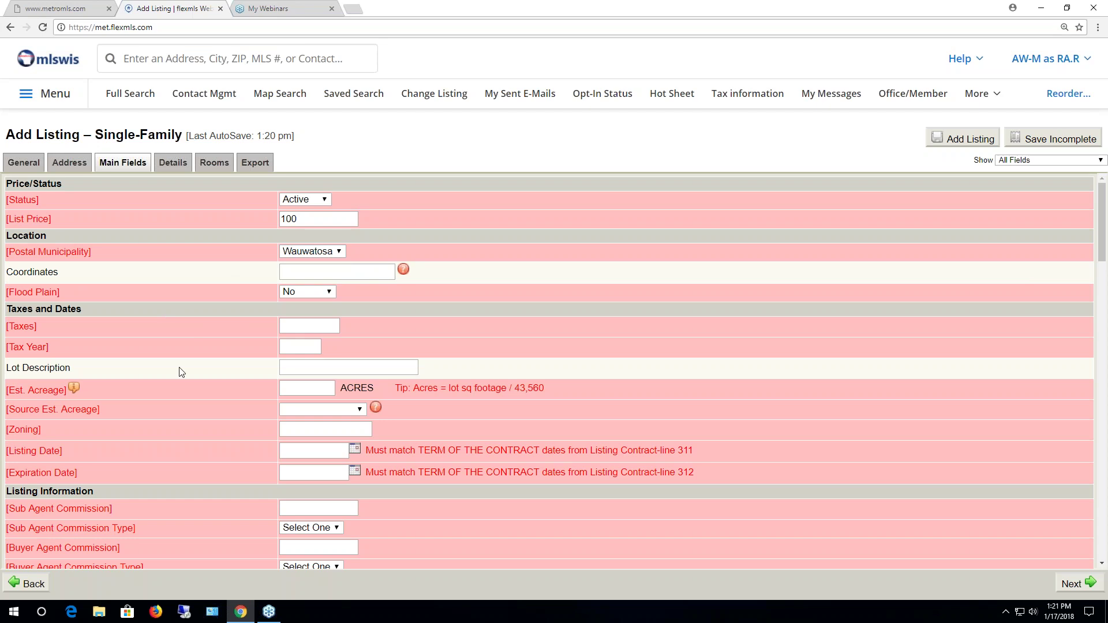
scroll(171, 375, "down", 1)
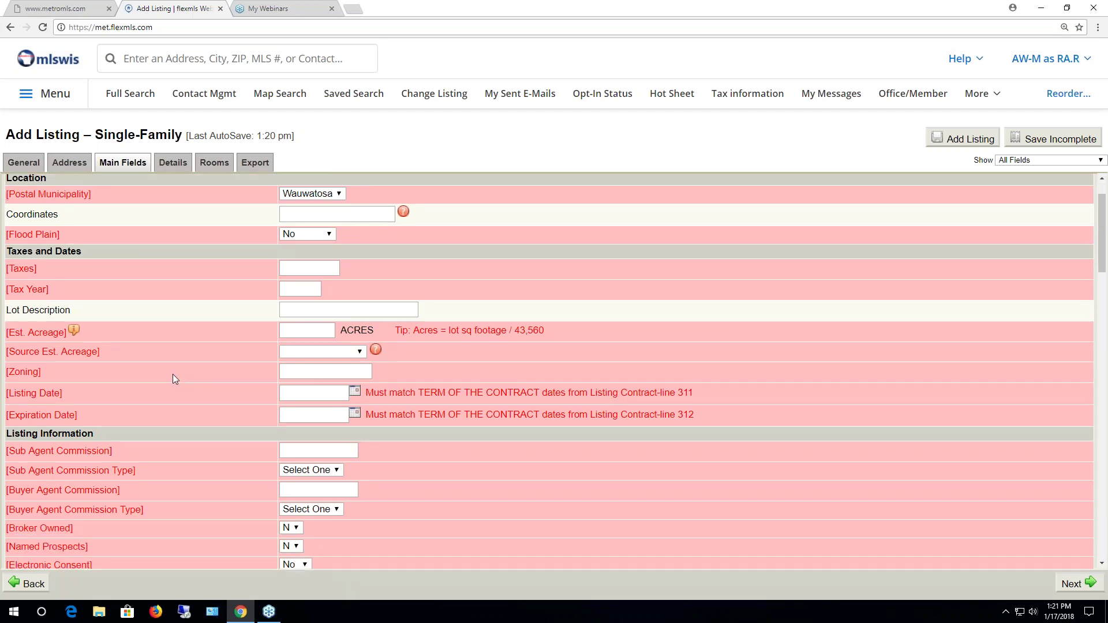
scroll(174, 379, "up", 1)
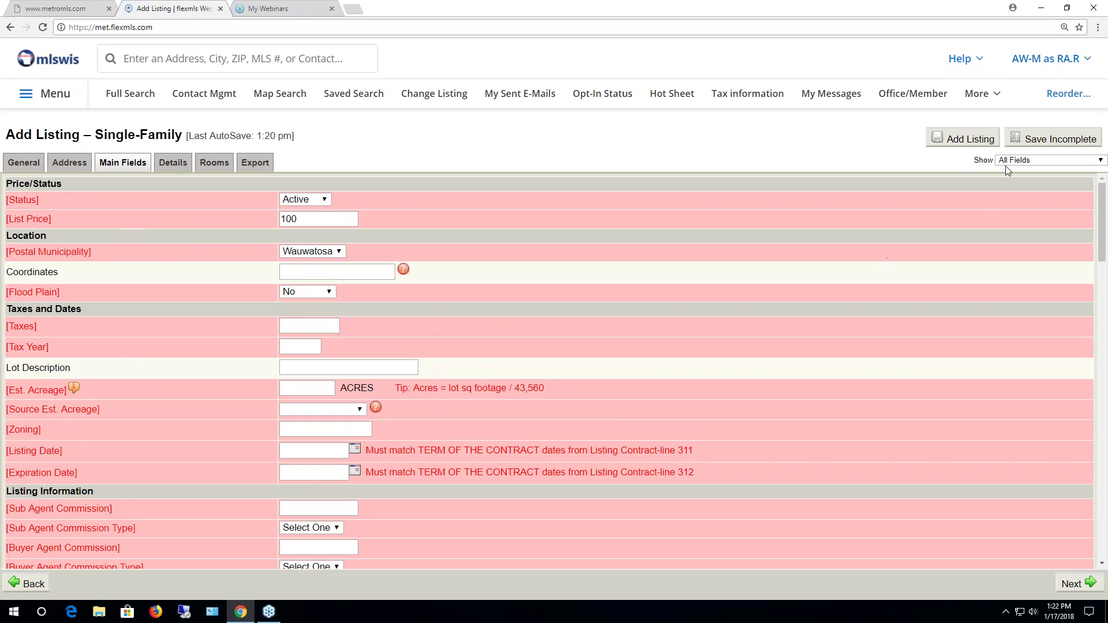
left_click(1044, 166)
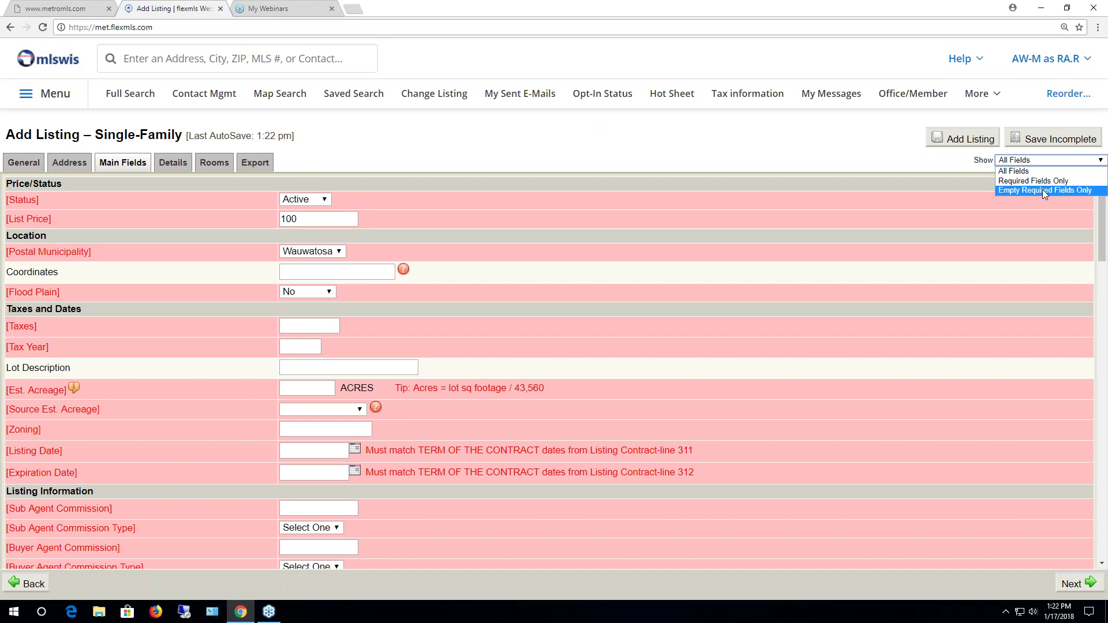
left_click(1043, 190)
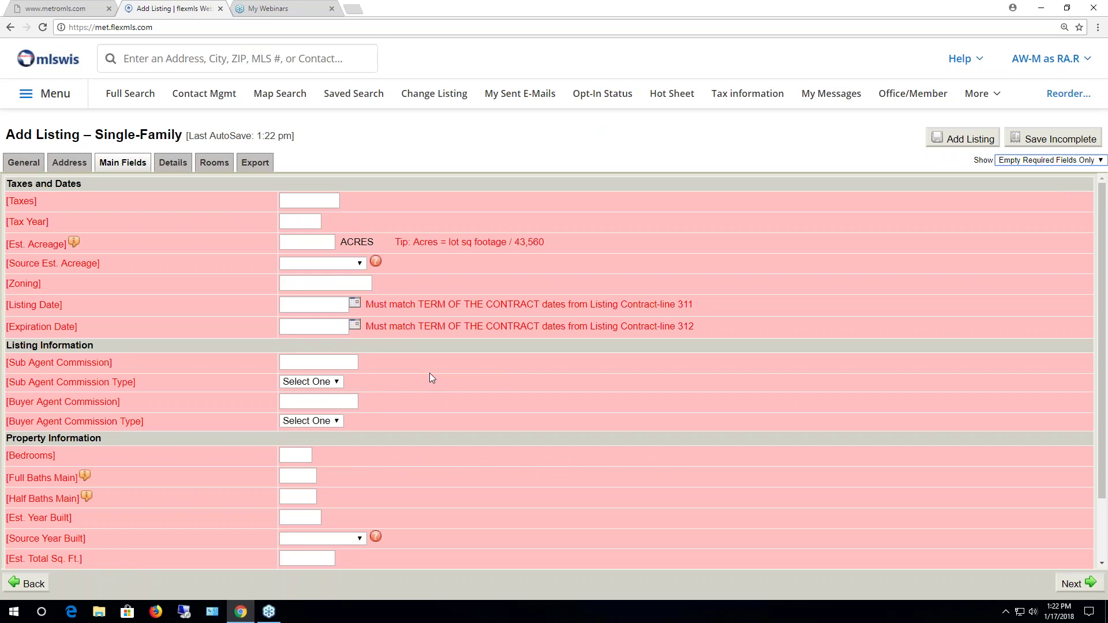
left_click(1047, 160)
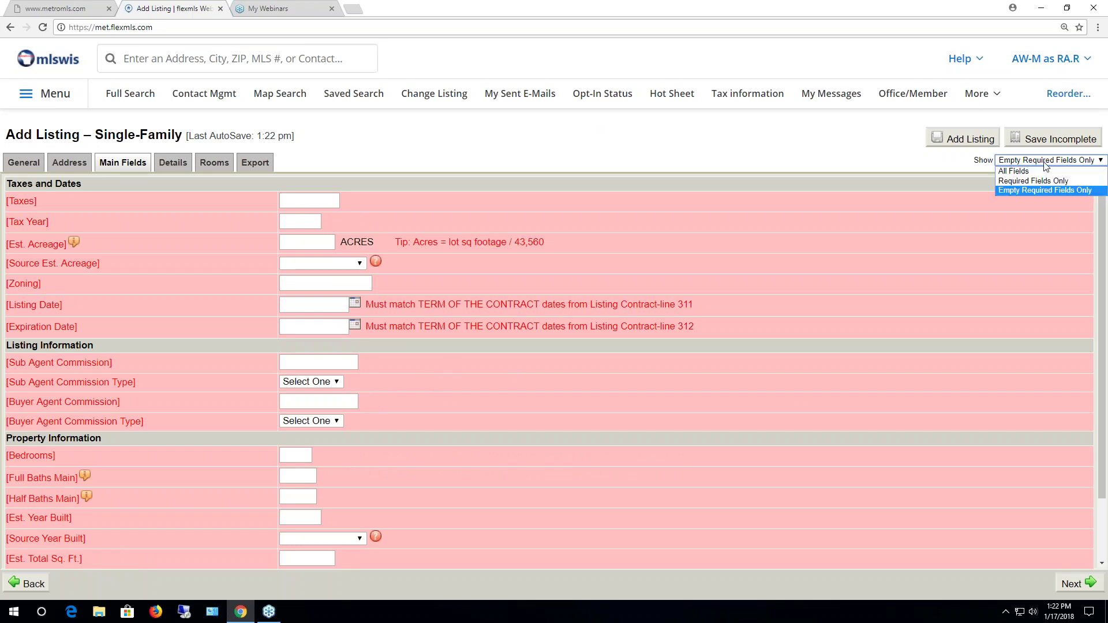
left_click(1033, 168)
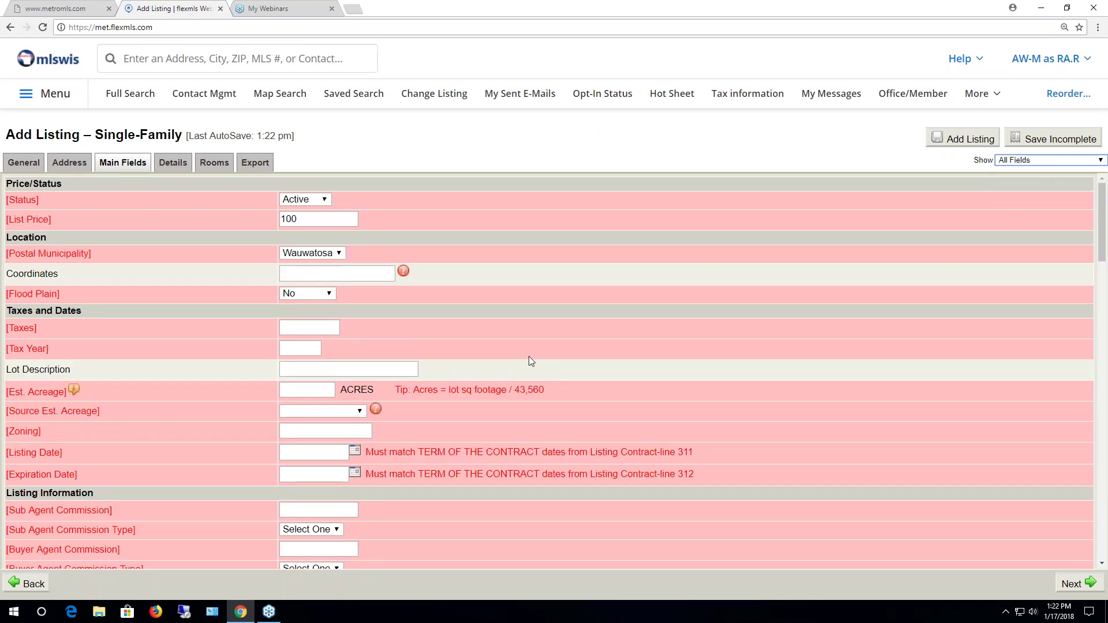
Enter Taxes of 100 with Tax Year 2017
scroll(325, 344, "down", 1)
left_click(326, 275)
type("100")
key("Tab")
type("2017")
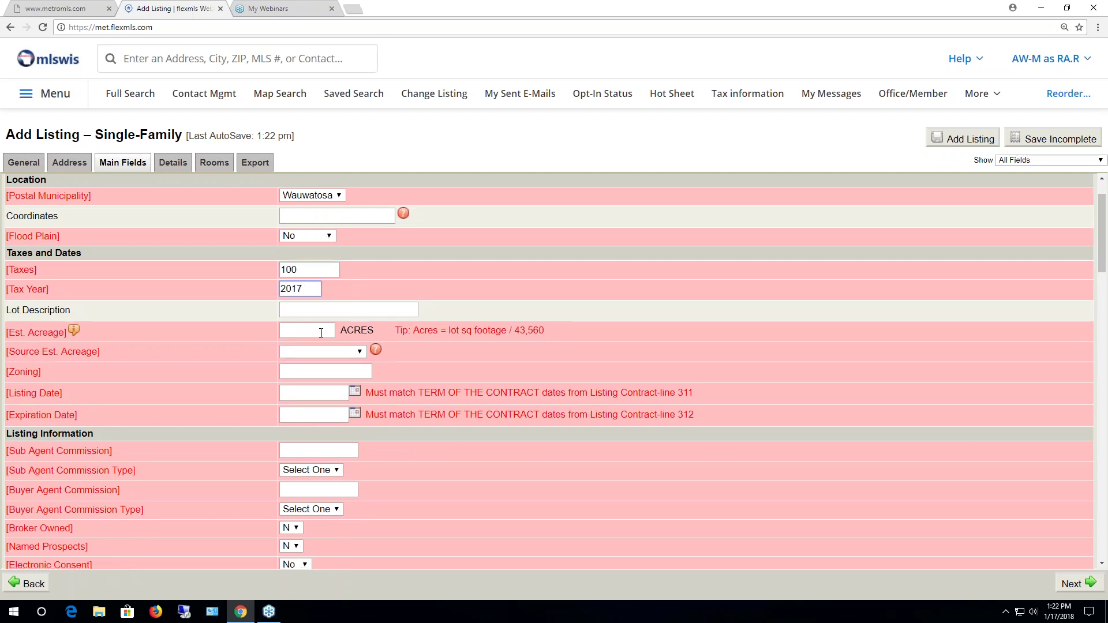
Set Est. Acreage to .25 with source Other, and Zoning to res
left_click(319, 332)
type("25")
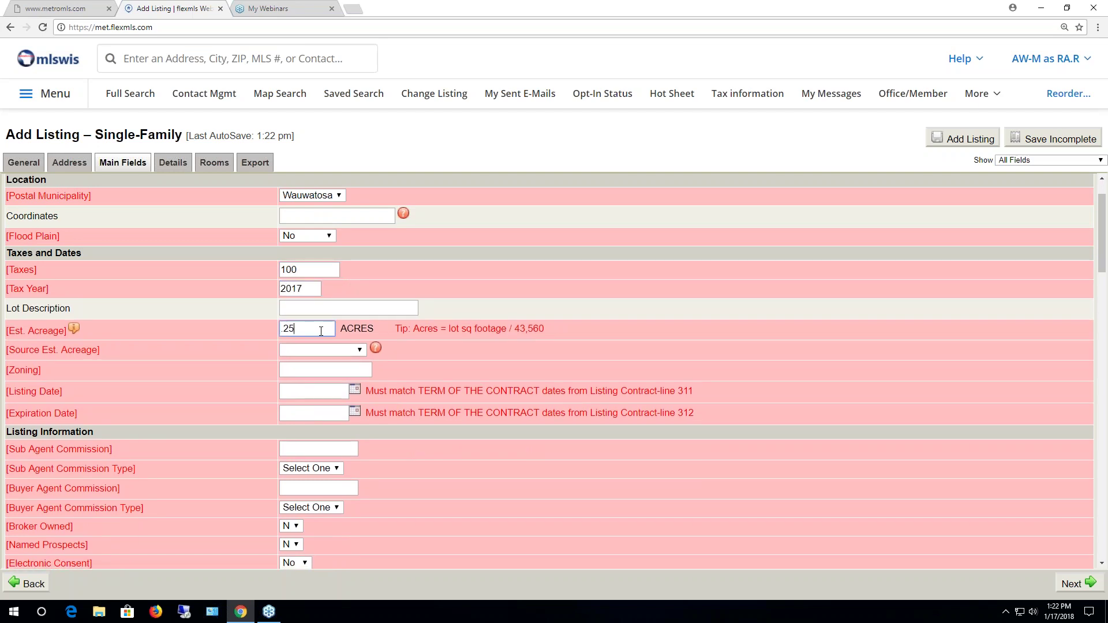
left_click(346, 350)
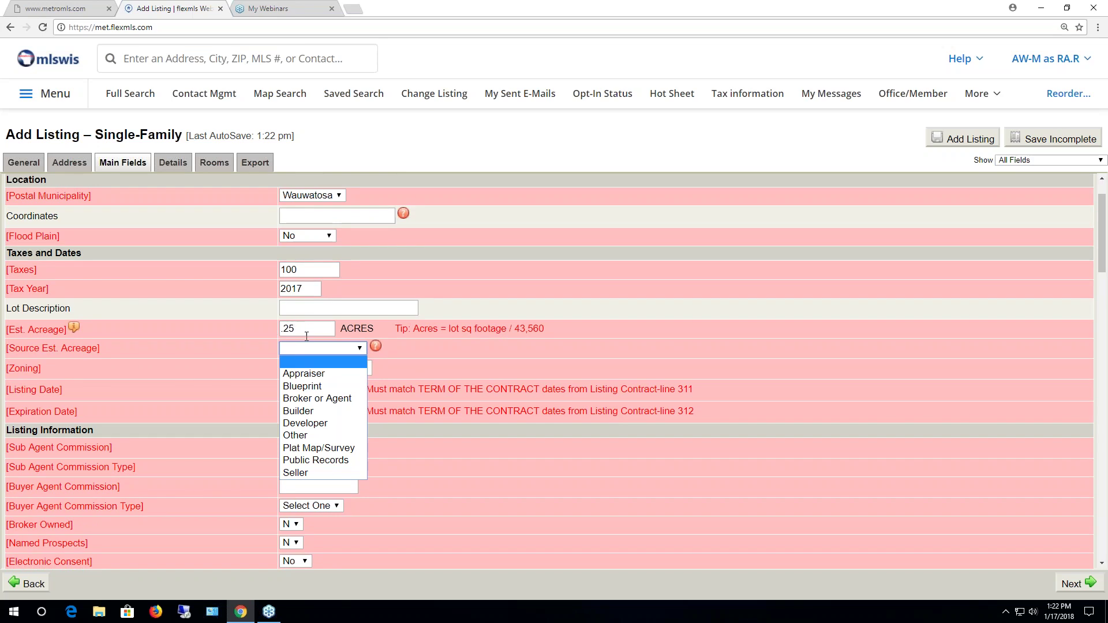
left_click_drag(298, 330, 281, 330)
left_click(321, 349)
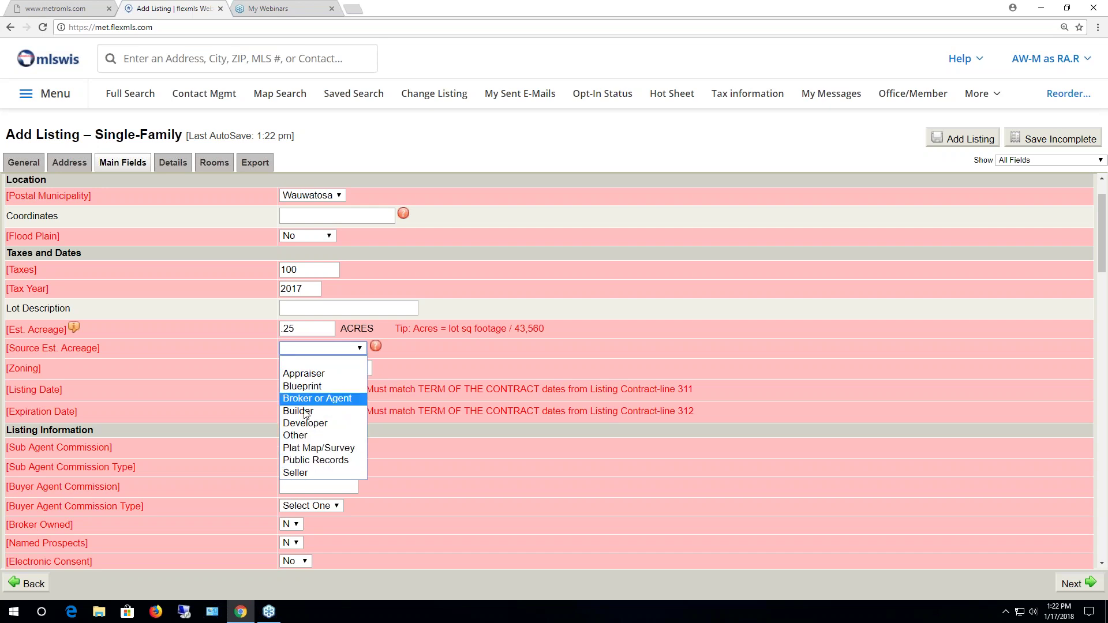
left_click(295, 434)
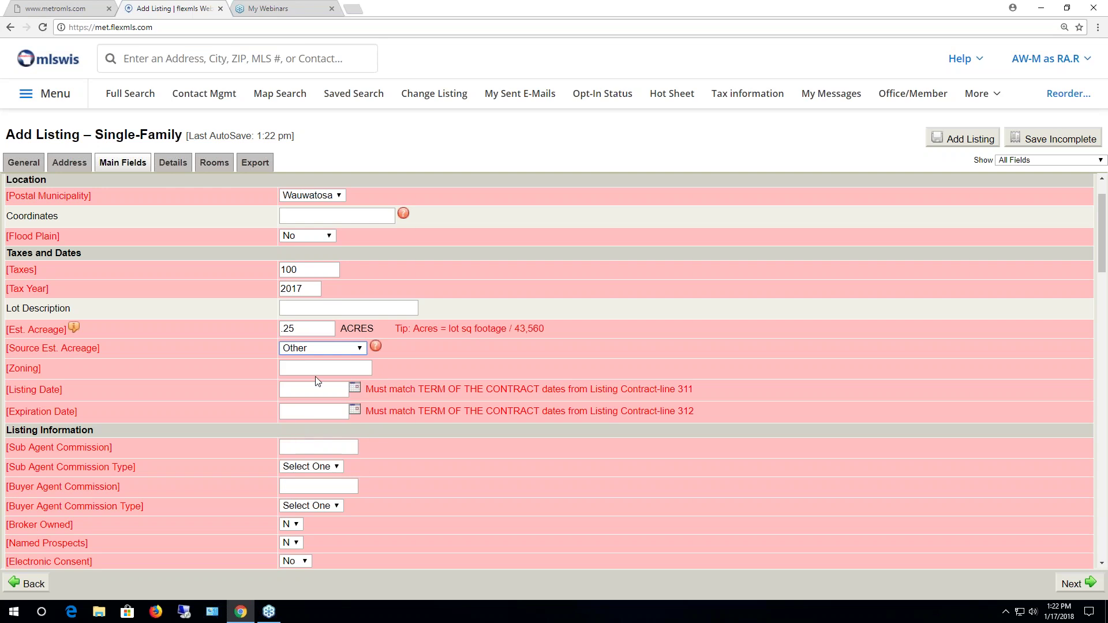
left_click(298, 369)
type("res")
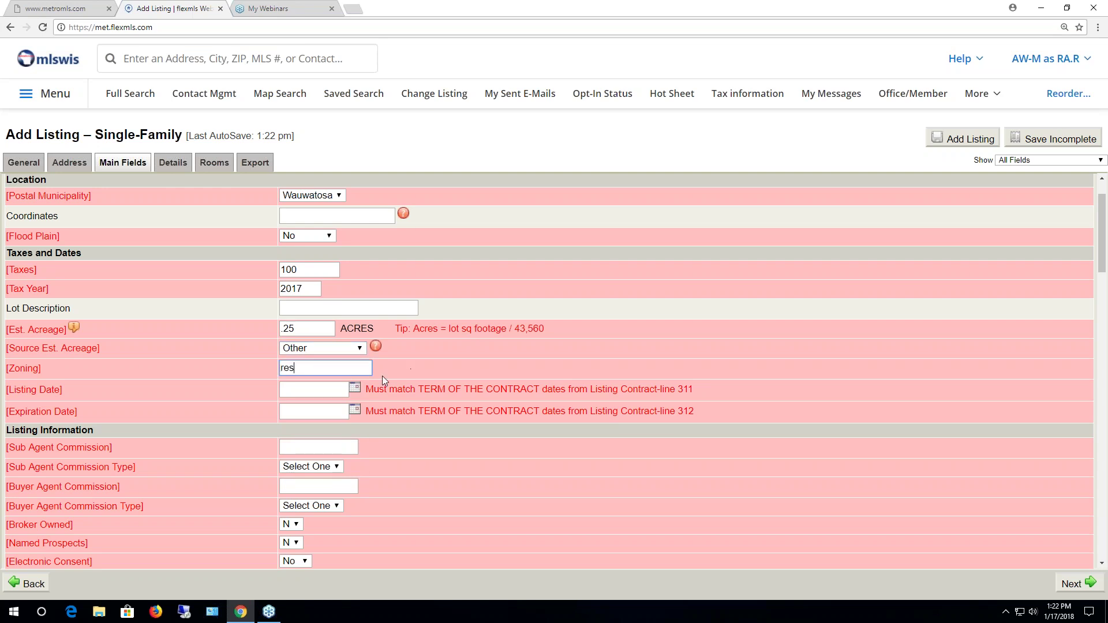
Pick Listing Date January 17, 2018 and Expiration Date January 18, 2018 from the calendars
left_click(355, 388)
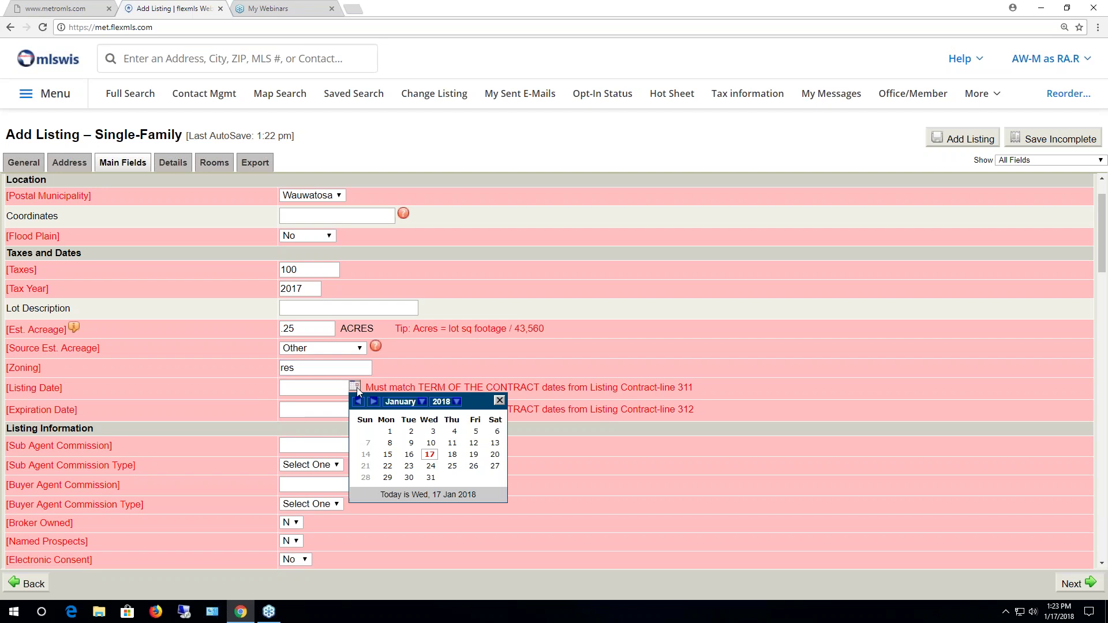
left_click(499, 401)
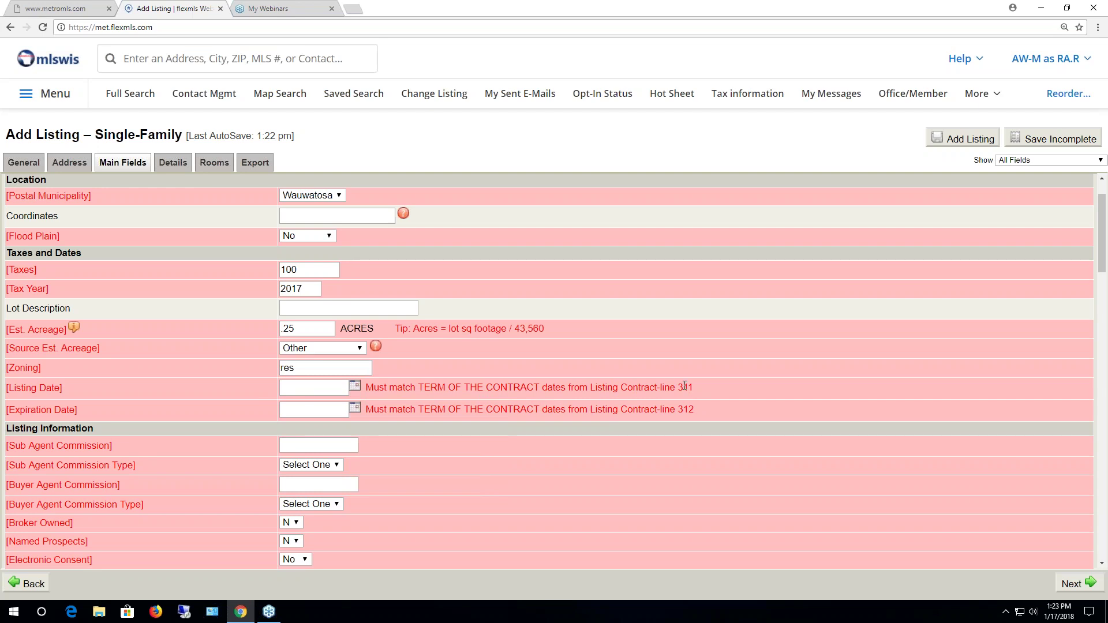
left_click_drag(693, 387, 661, 387)
left_click(358, 388)
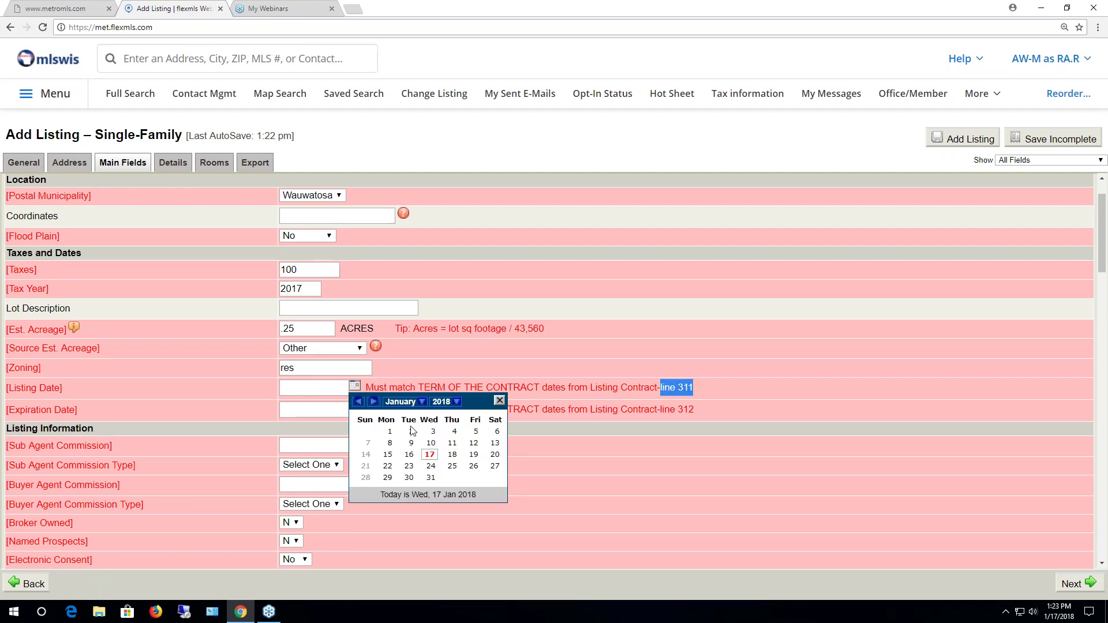
left_click(430, 456)
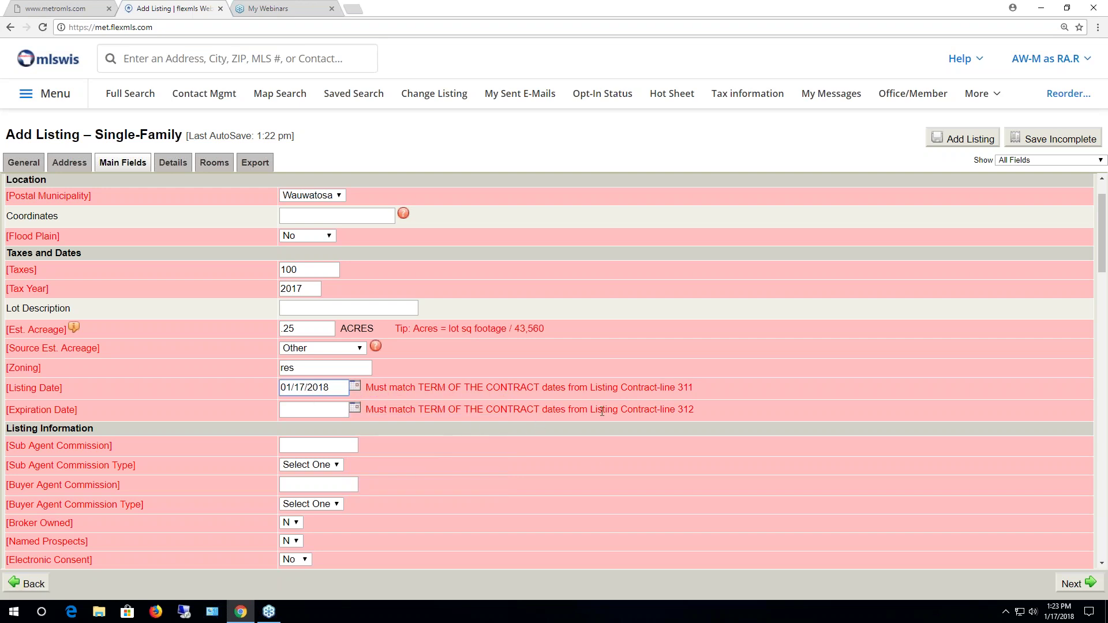
left_click_drag(696, 409, 679, 407)
left_click(355, 407)
left_click(453, 475)
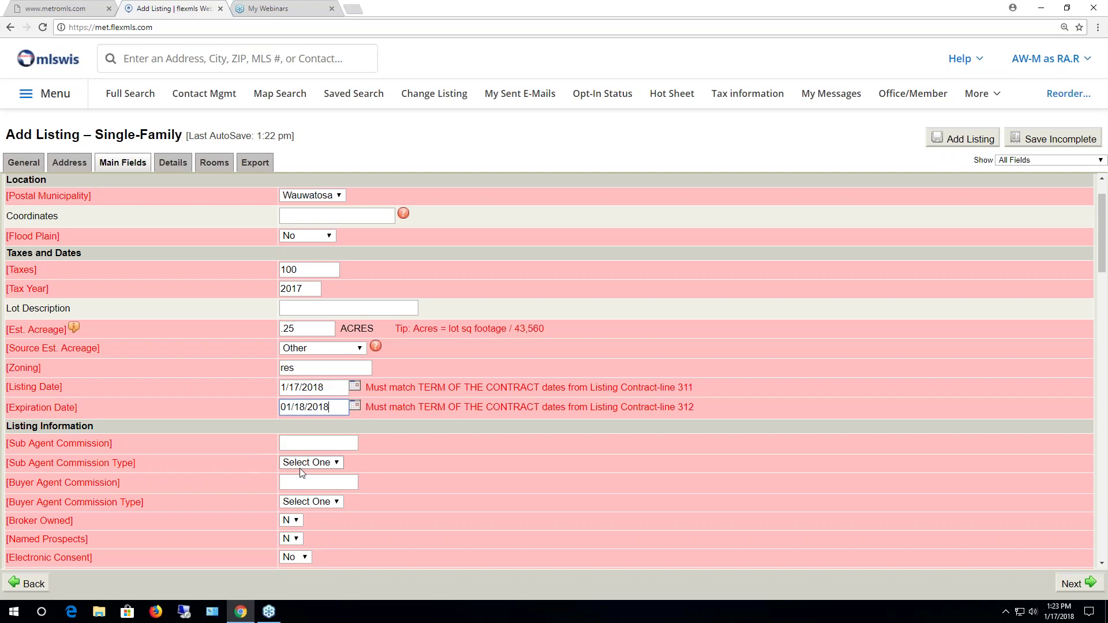
Set the sub agent commission to 2.4 %
scroll(303, 467, "down", 3)
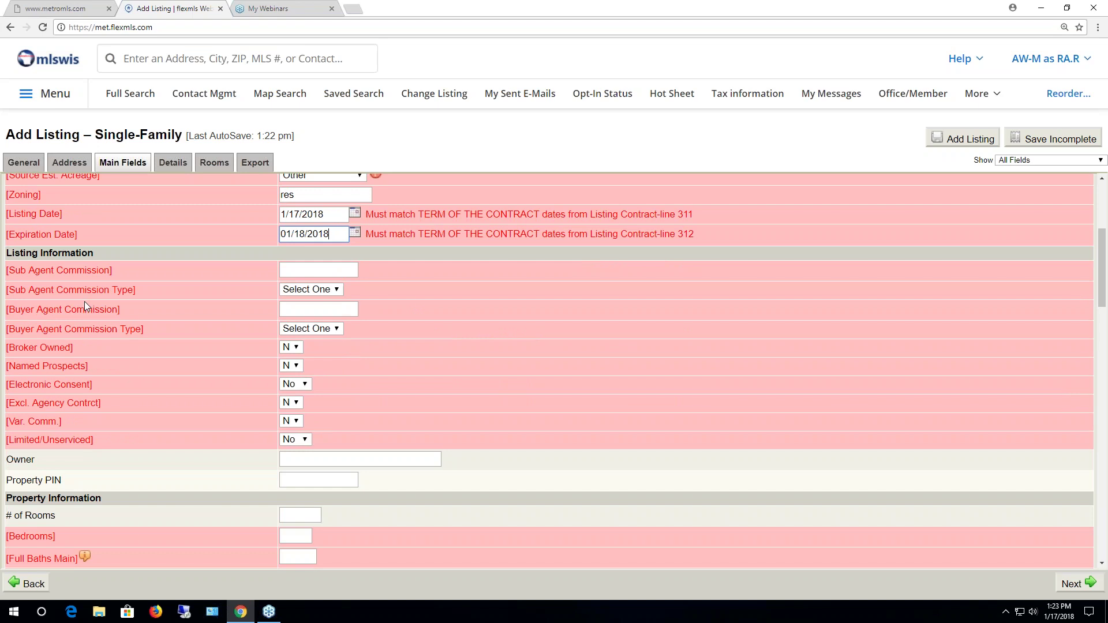
left_click(304, 270)
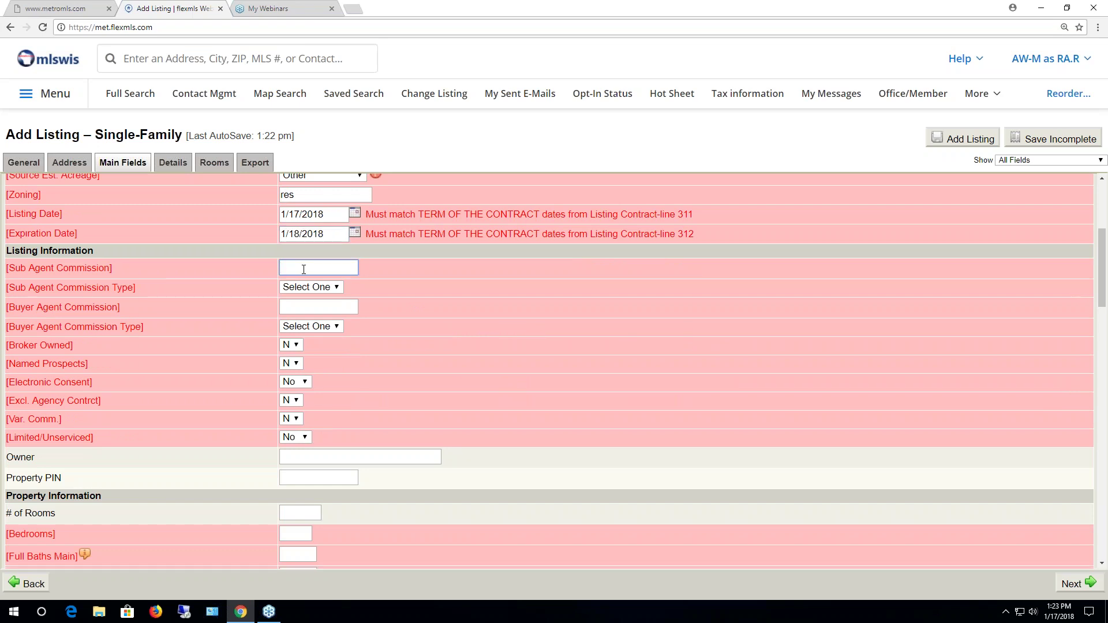
type("2.4")
left_click(320, 288)
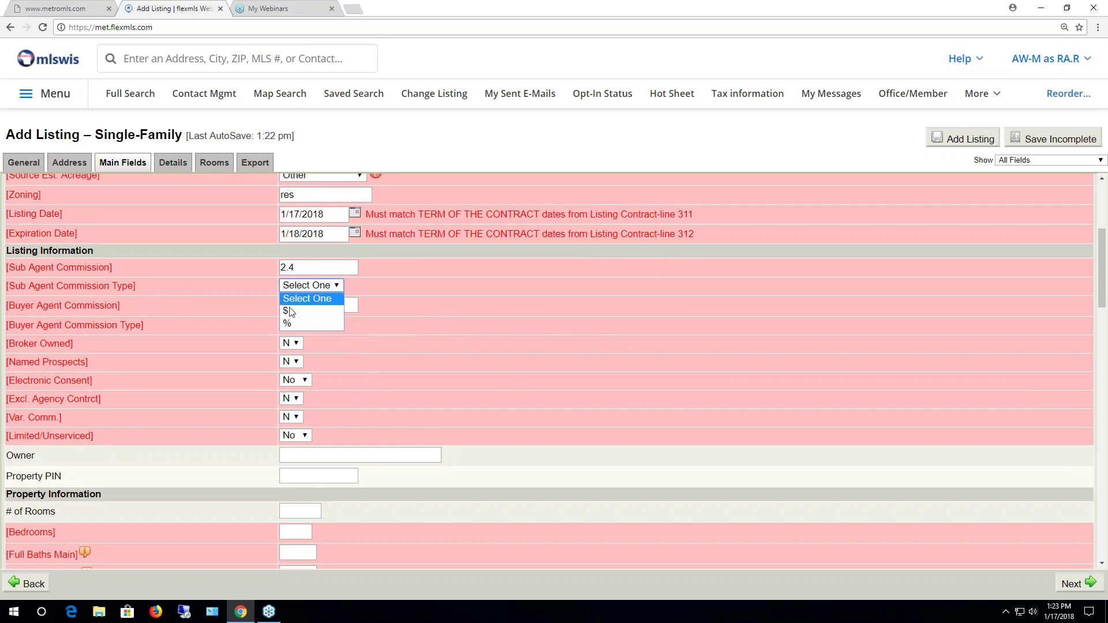
left_click(296, 323)
Set the buyer agent commission to 2.4 % and Electronic Consent to Yes
left_click(303, 305)
type("2.4")
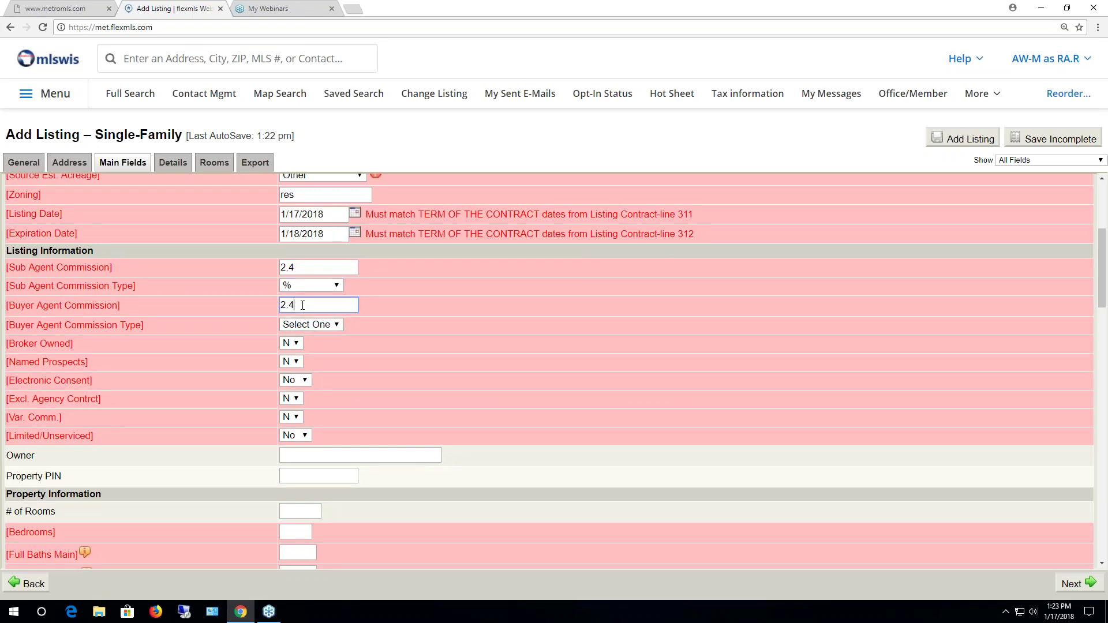
left_click(310, 329)
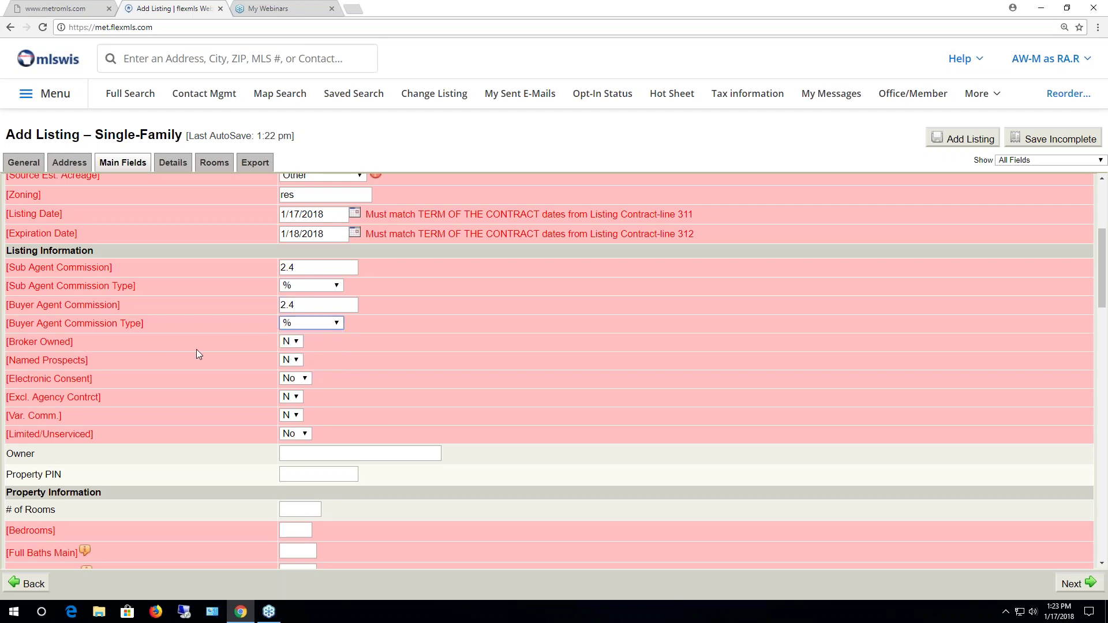
left_click(306, 378)
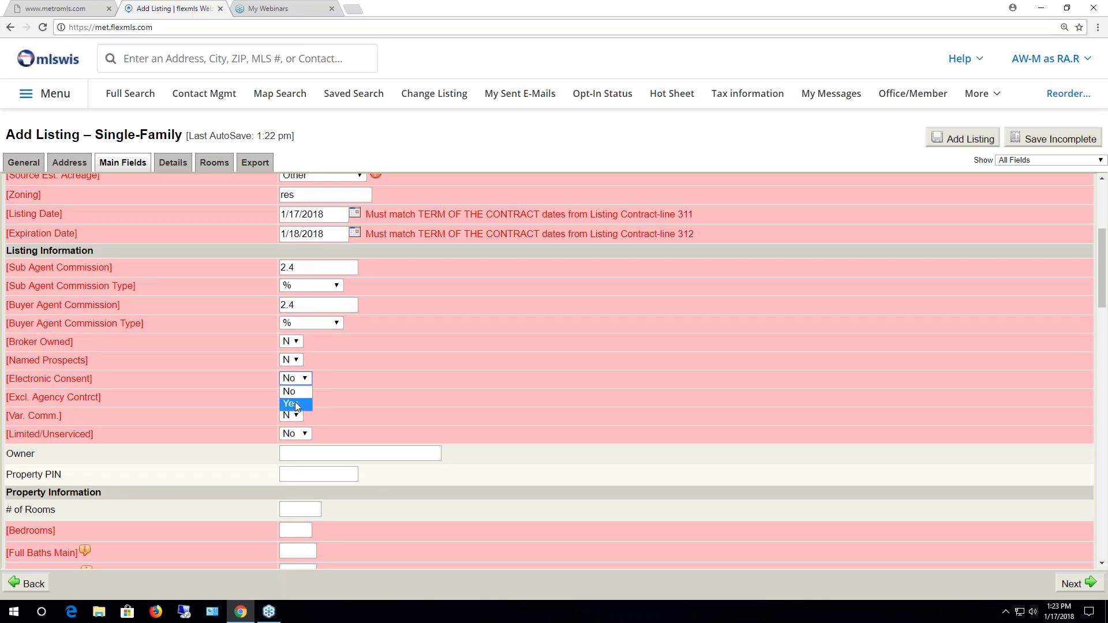
left_click(296, 406)
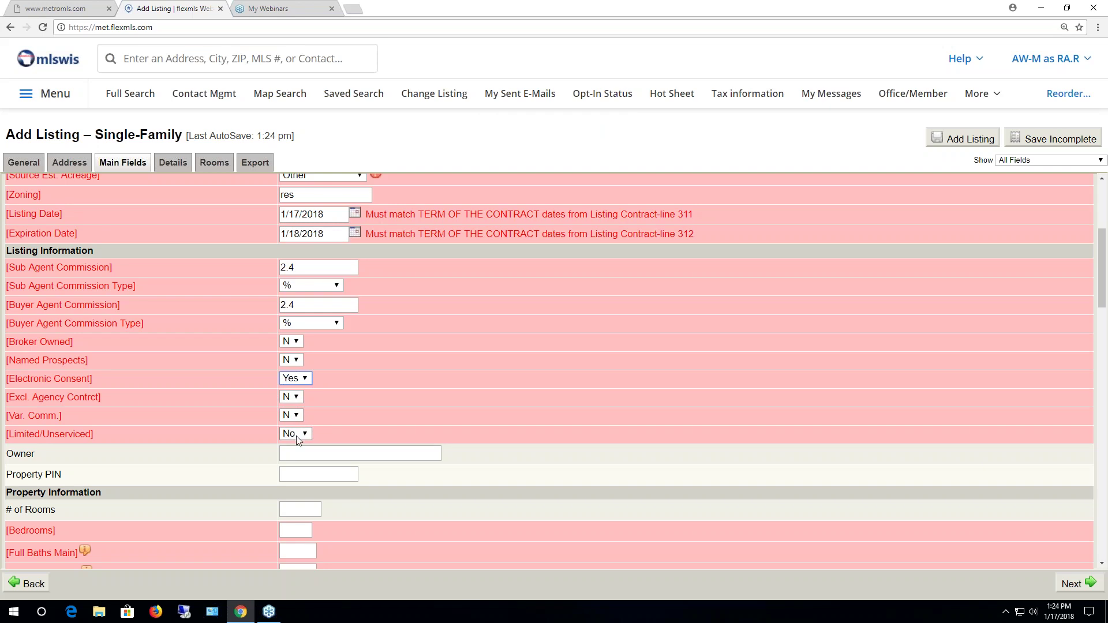
Enter Bedrooms 3, Full Baths Main 0, Half Baths Main 1 and Full Baths Upper 1
scroll(298, 440, "down", 3)
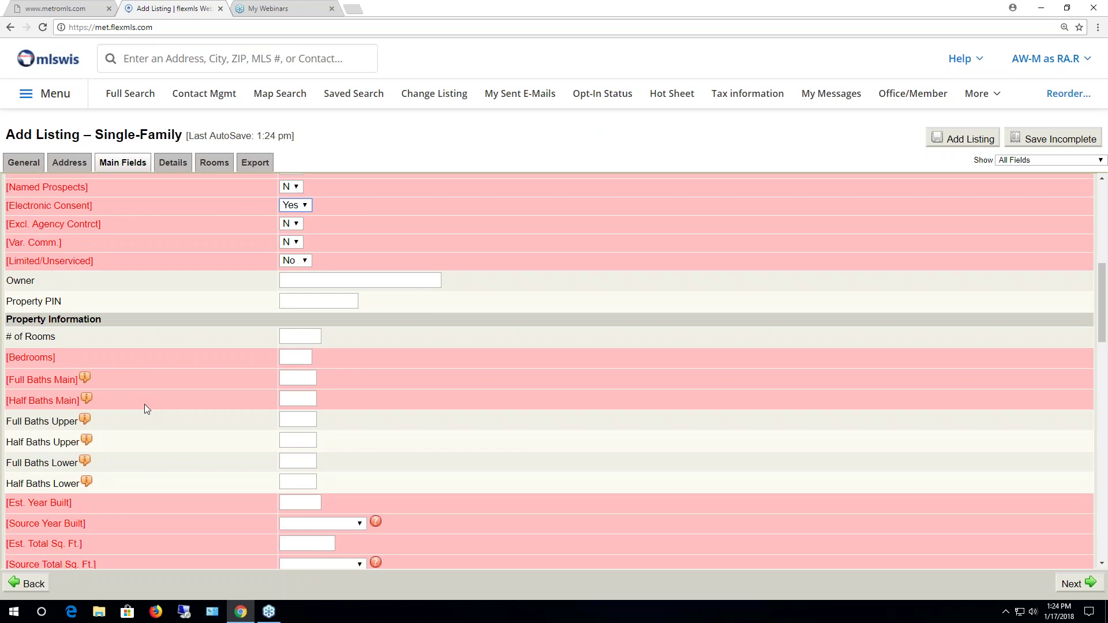
left_click(301, 337)
left_click(292, 354)
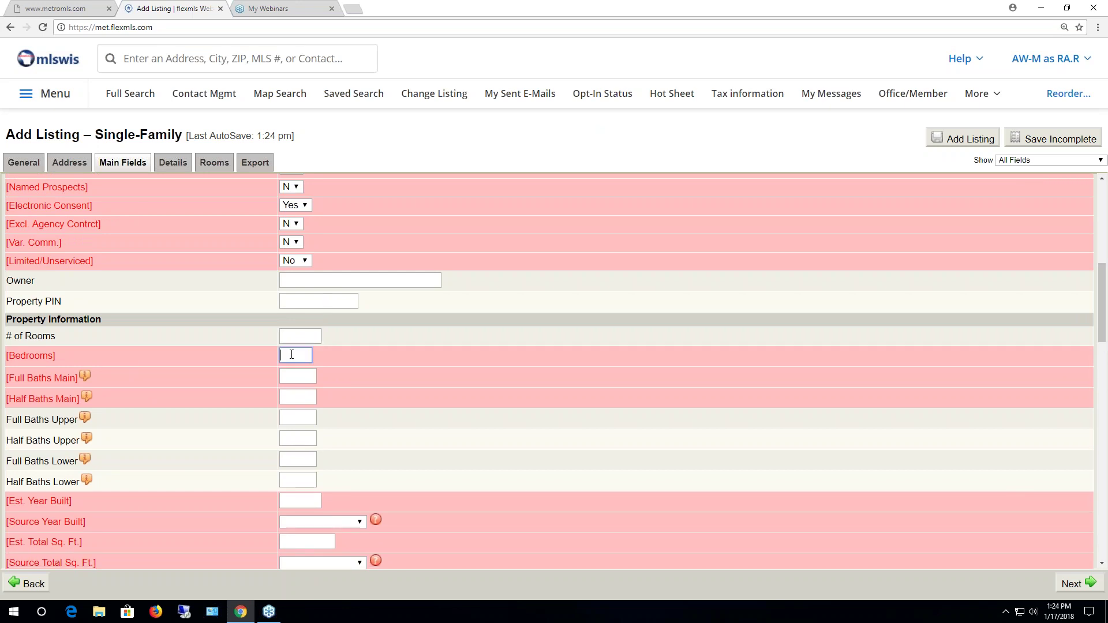
type("3")
mouse_move(90, 381)
left_click(293, 376)
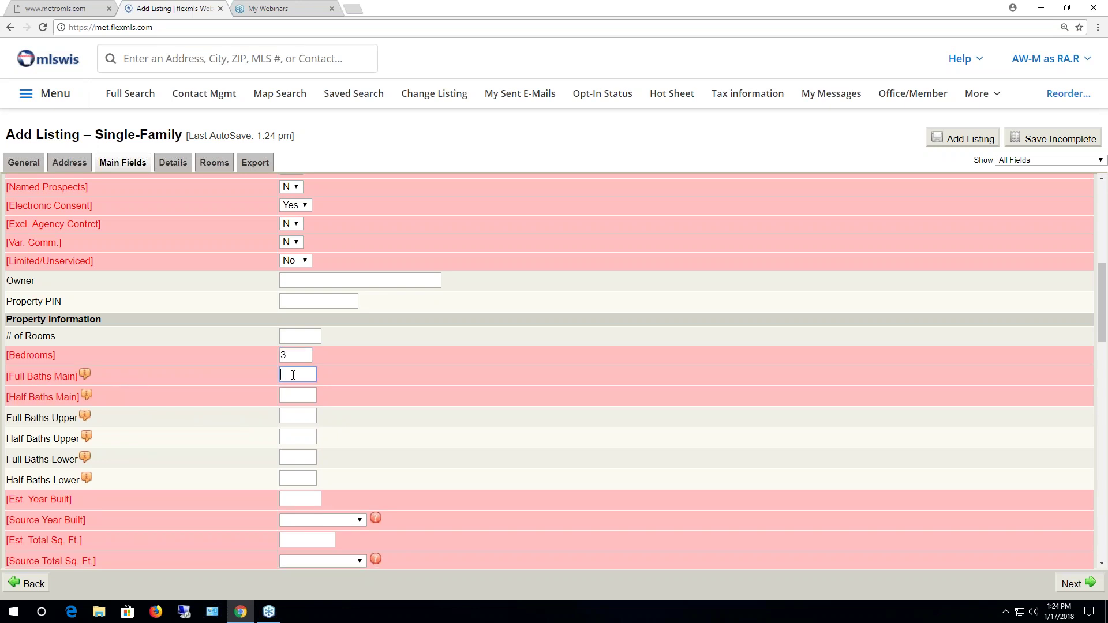
type("0")
left_click(294, 394)
type("1")
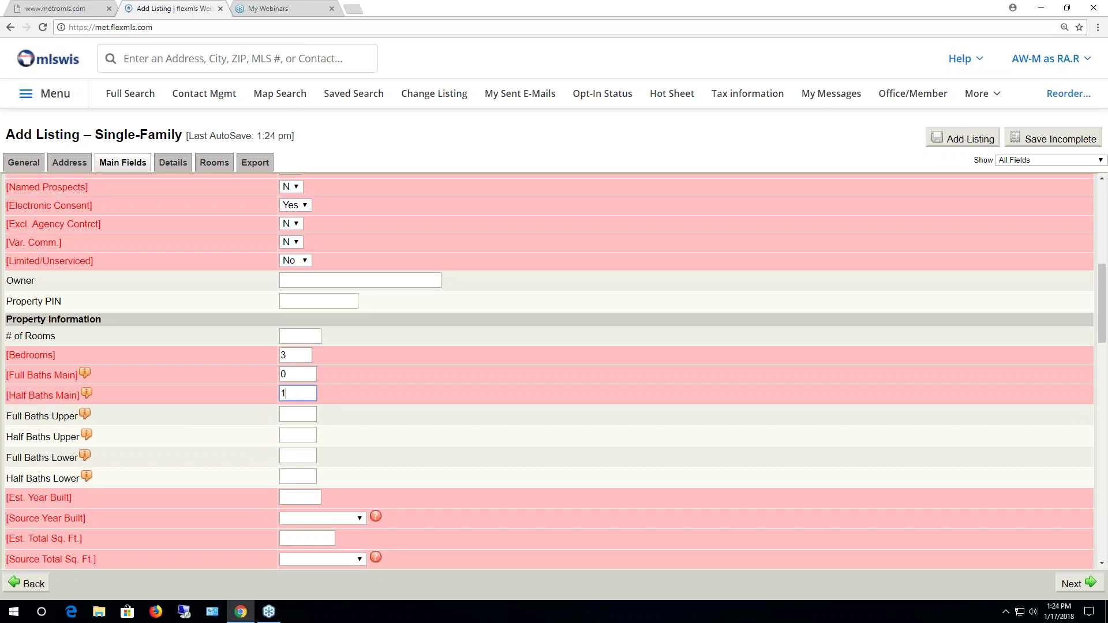
left_click(300, 415)
type("1")
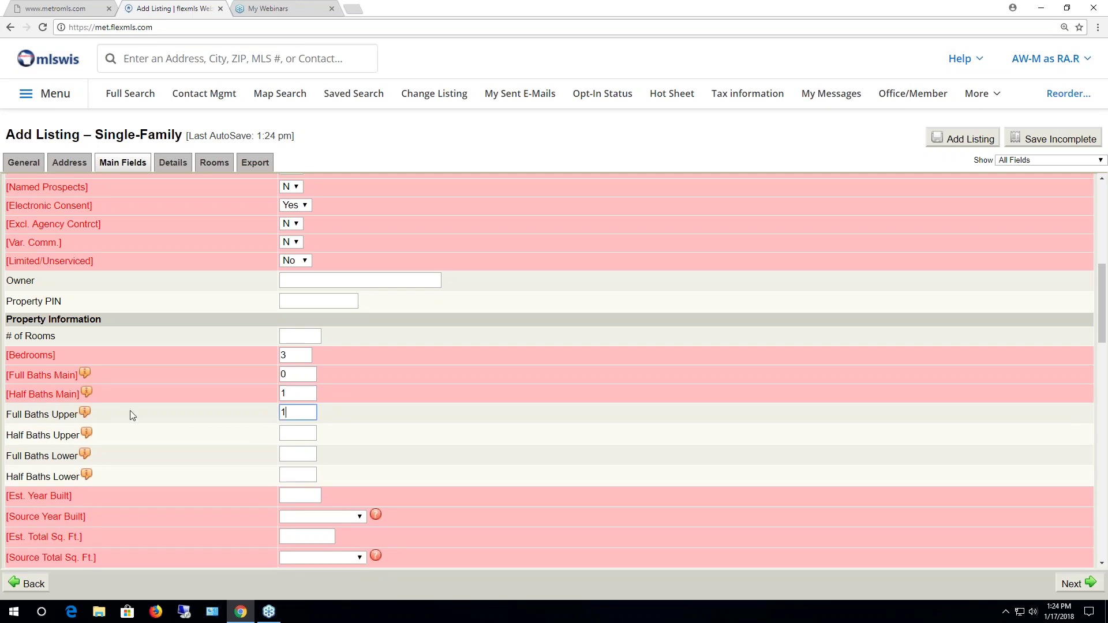
Enter Est. Year Built 1999 and Est. Total Sq. Ft. 2000, both with source Other
scroll(165, 430, "down", 3)
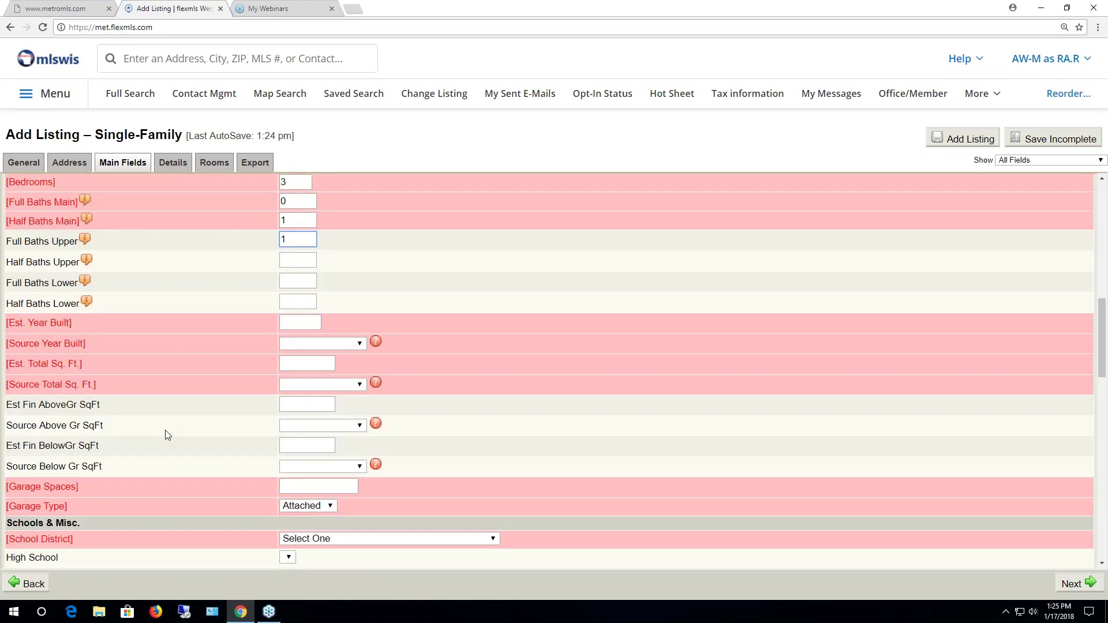
scroll(164, 432, "down", 1)
left_click(299, 265)
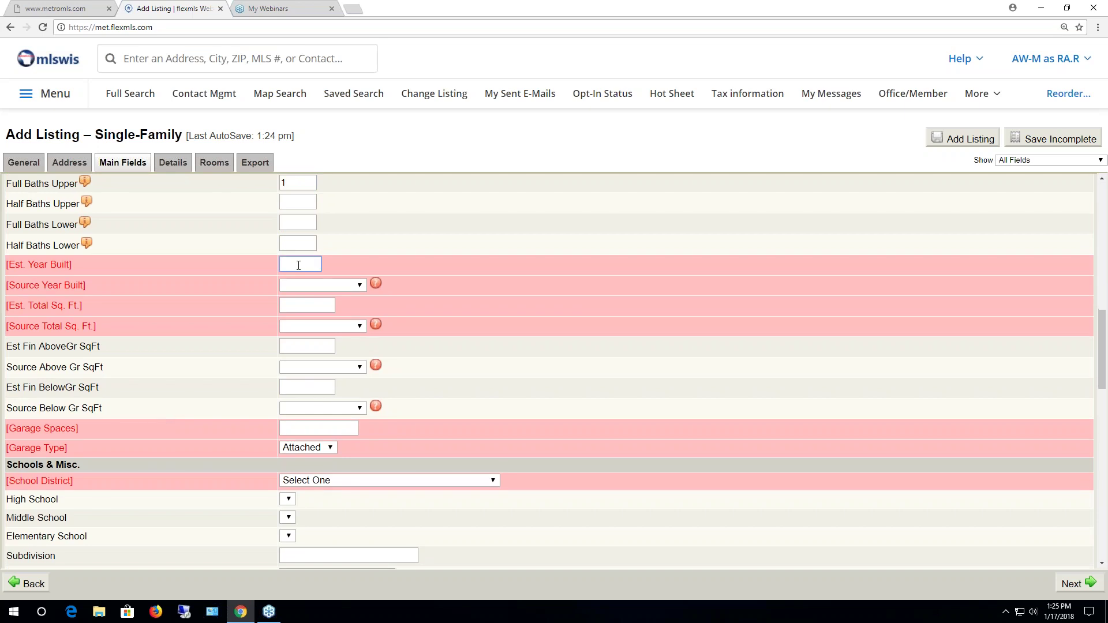
type("1999")
left_click(325, 286)
left_click(323, 372)
left_click(324, 303)
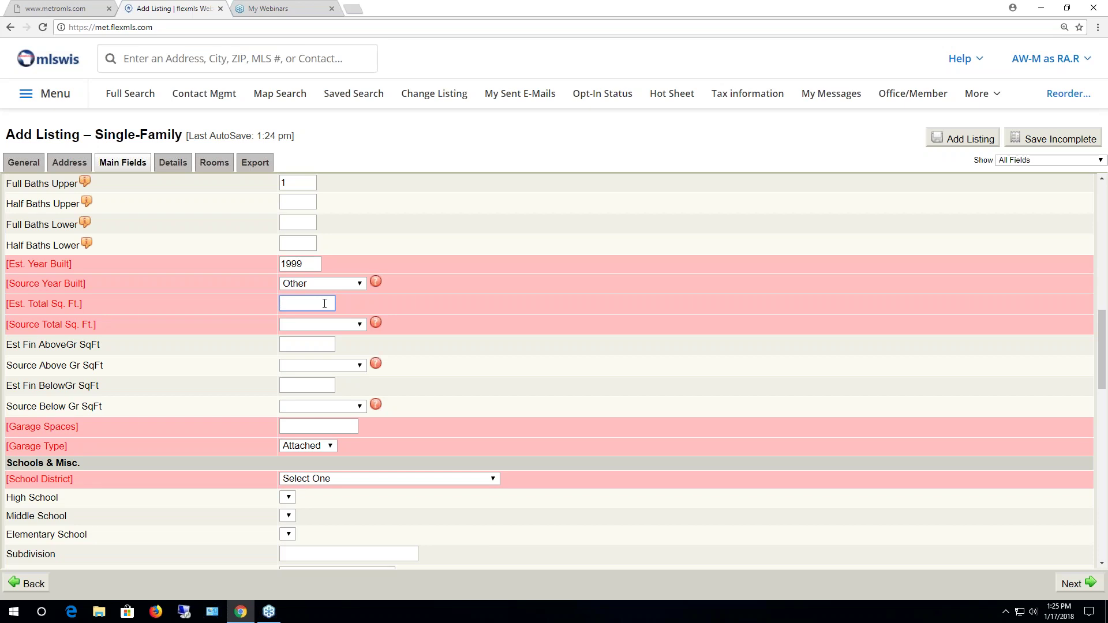
type("2000")
left_click(339, 323)
left_click(311, 411)
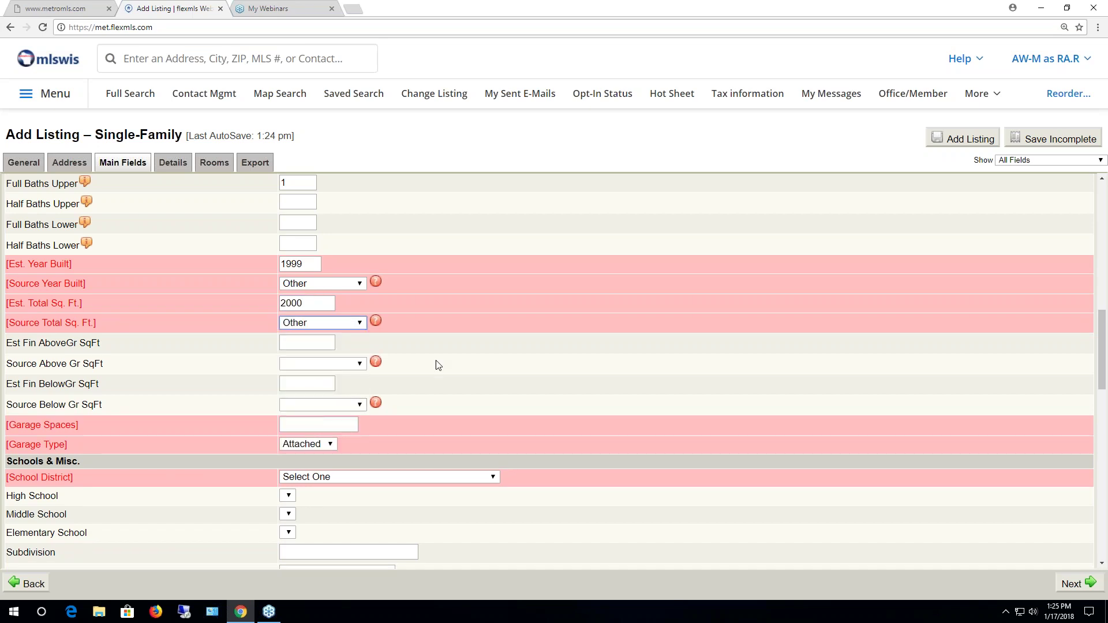
Set Garage Spaces to 2 with garage type Attached
scroll(446, 361, "down", 1)
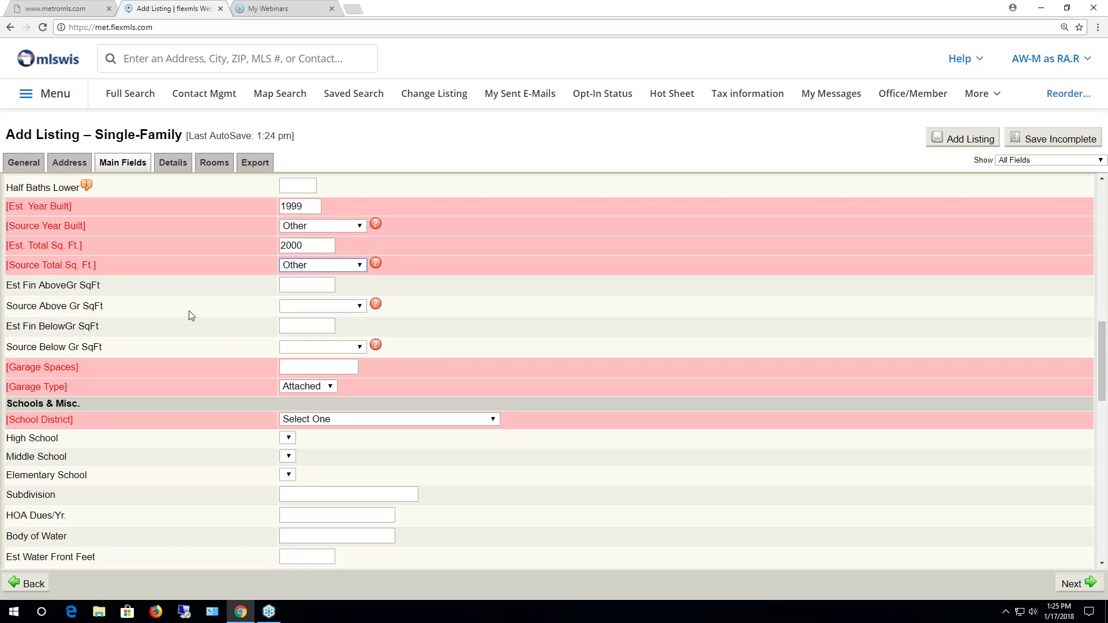
scroll(189, 324, "down", 2)
left_click(305, 251)
type("2")
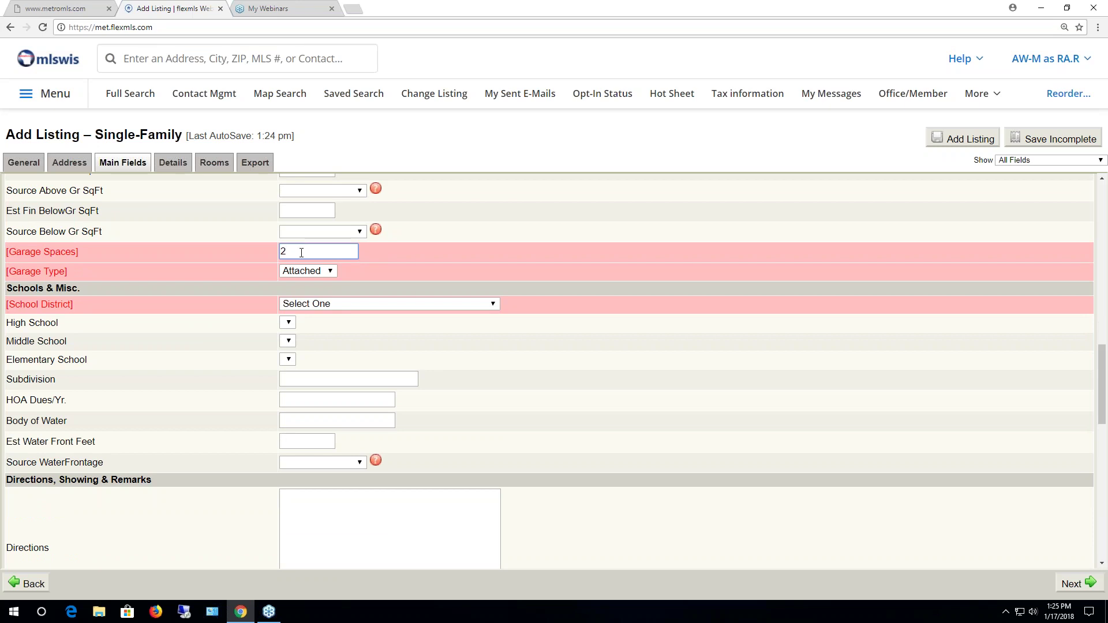
left_click(330, 270)
left_click(305, 283)
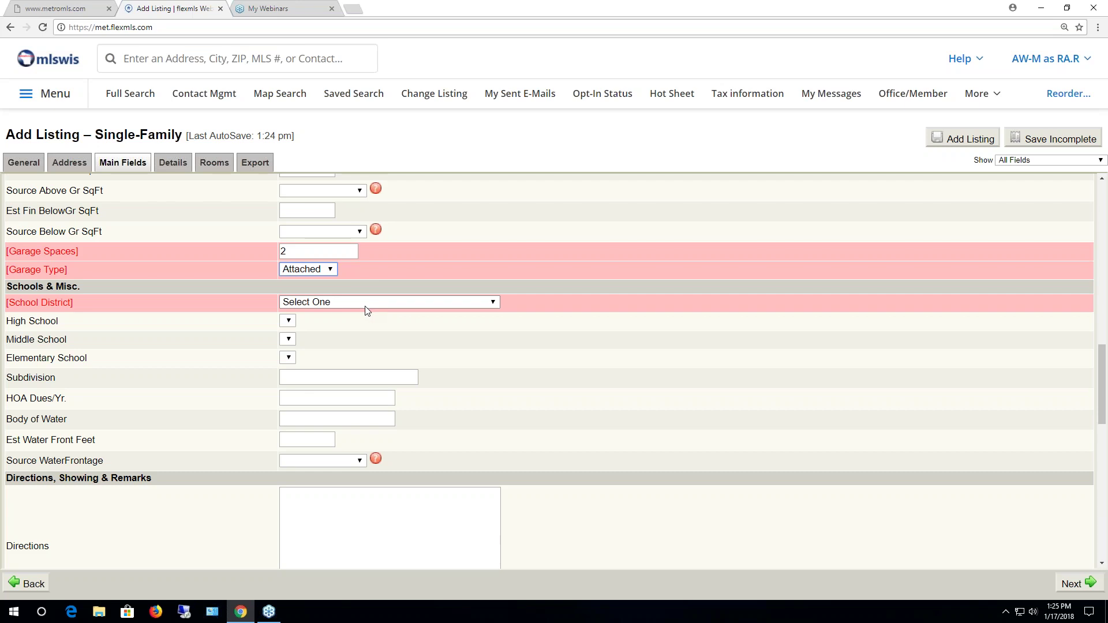
left_click(495, 304)
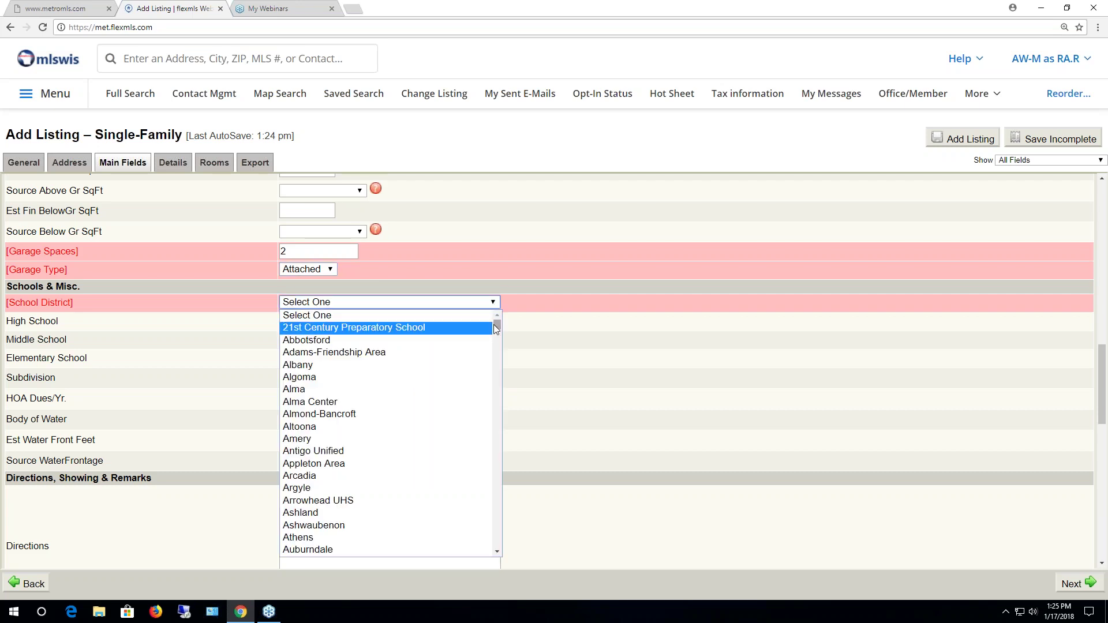
type("wauk")
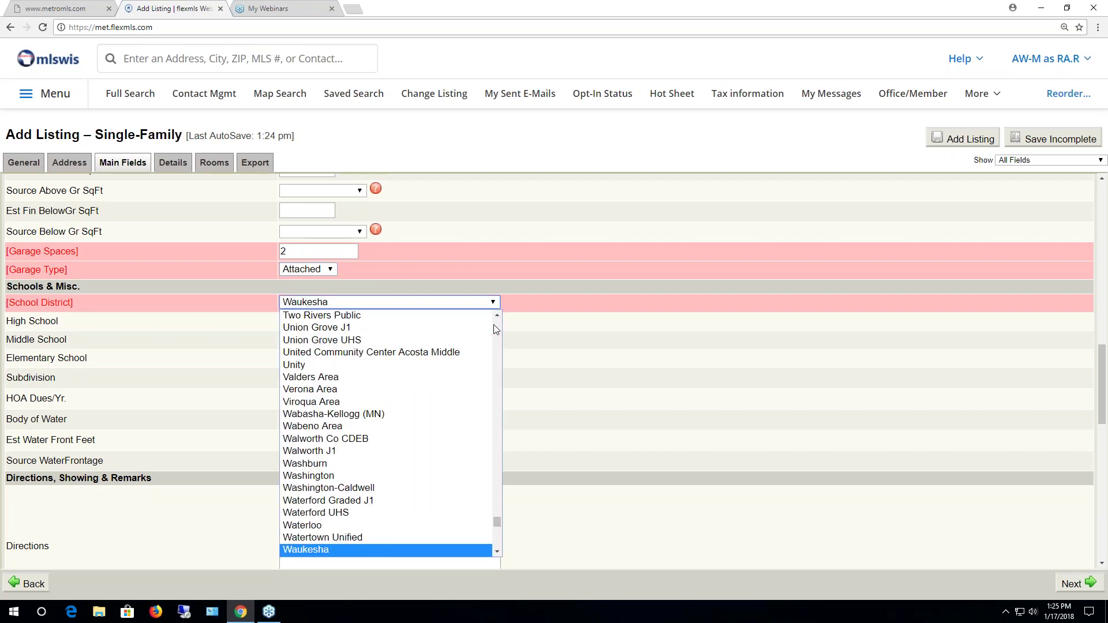
key("Down")
key("Down")
key("Down")
key("Down")
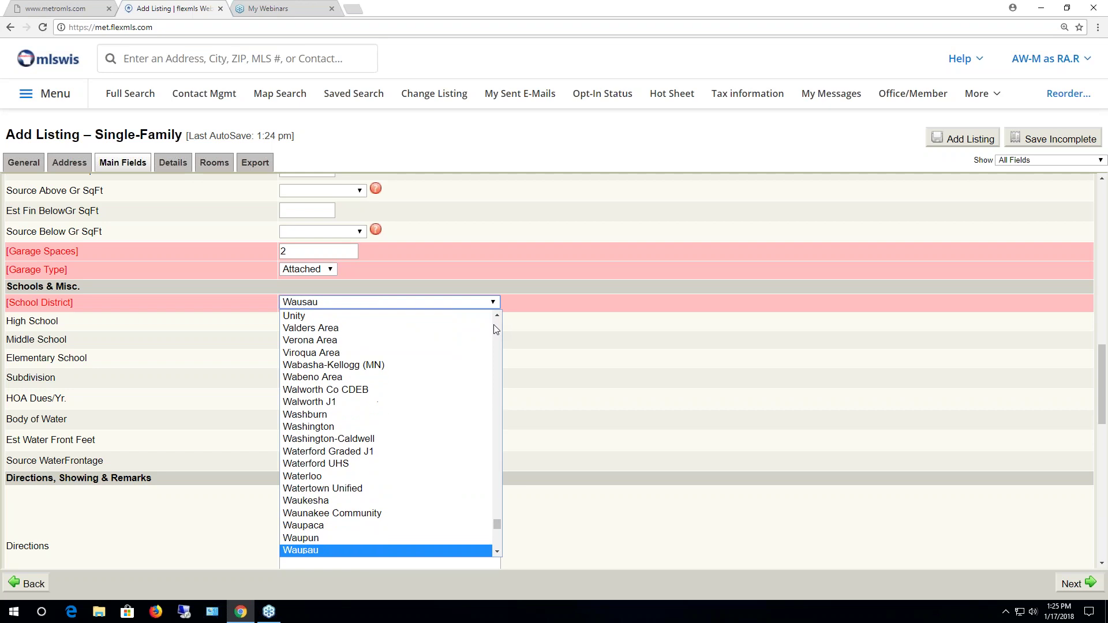
key("Down")
key("Down")
key("Down")
key("Down")
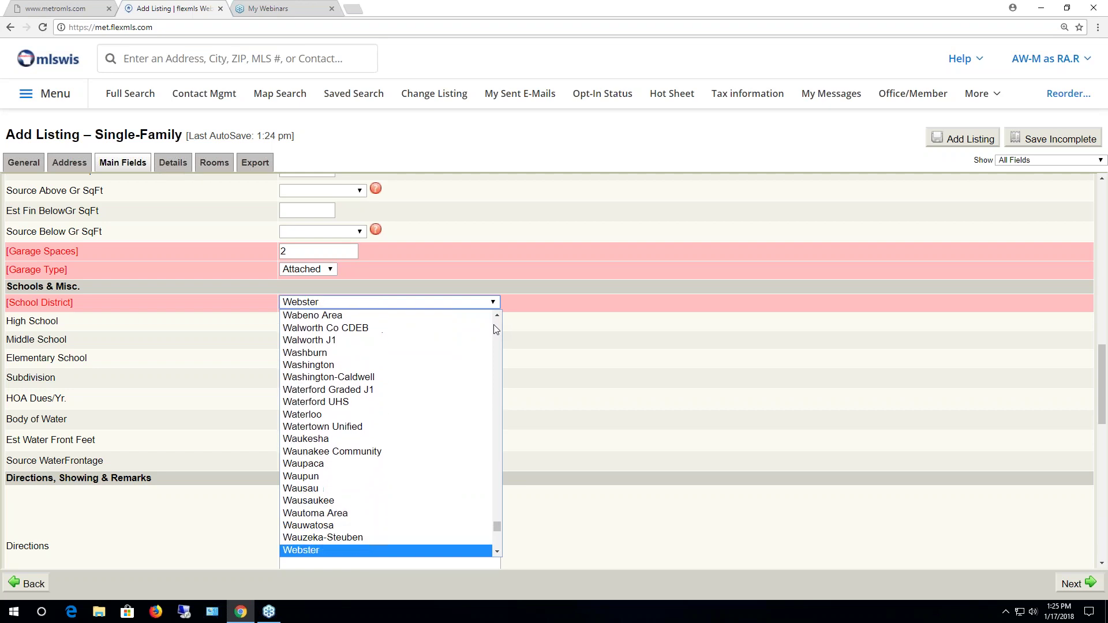
key("Up")
key("Up")
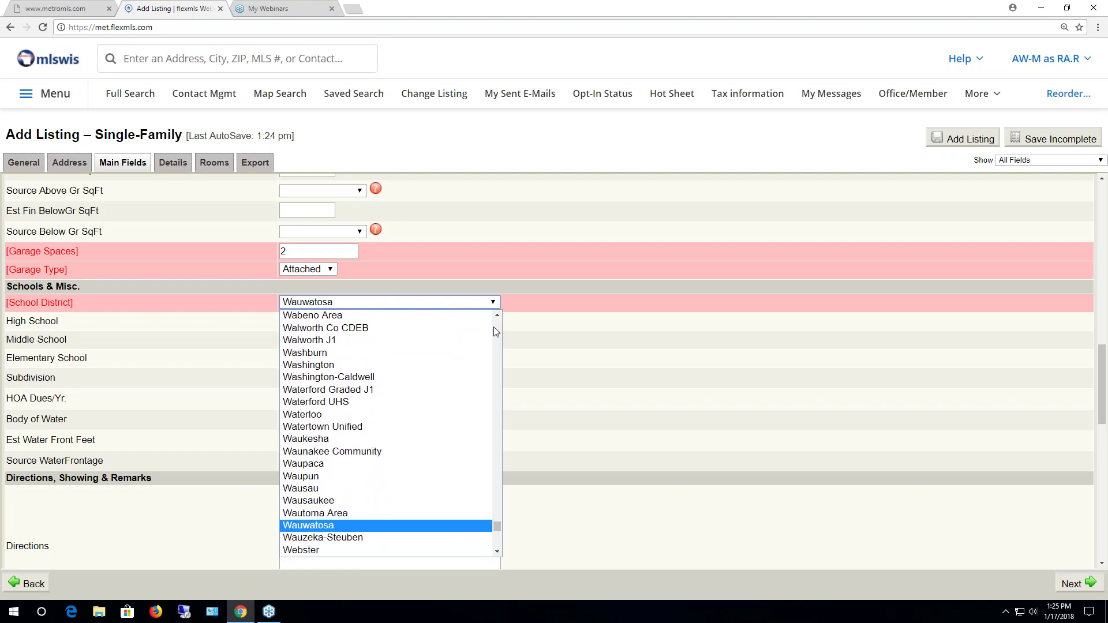
left_click(409, 525)
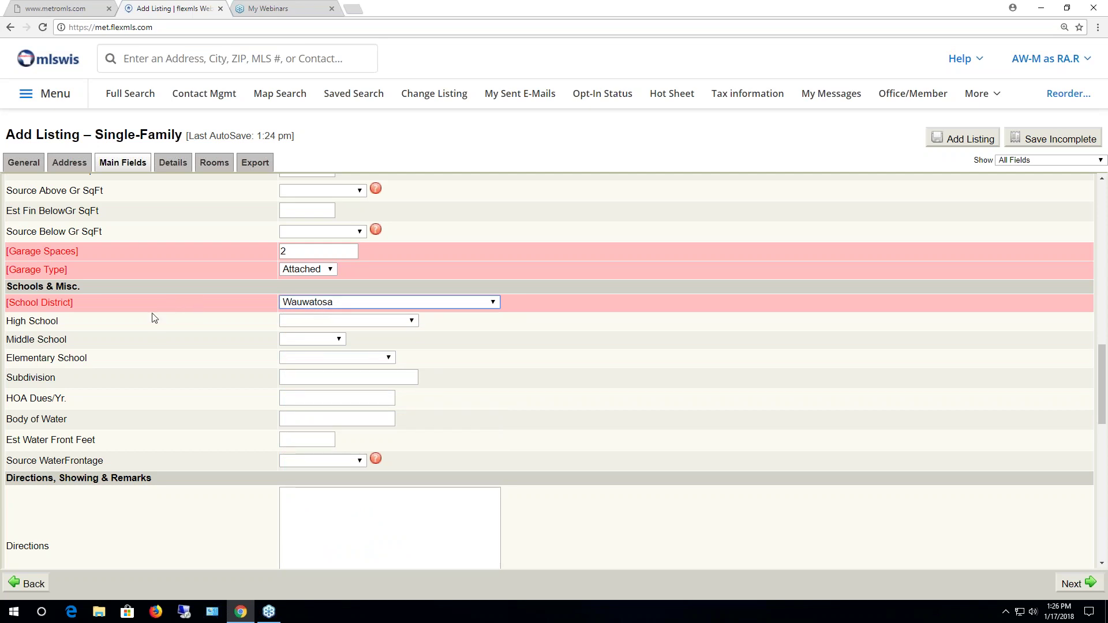
left_click(411, 321)
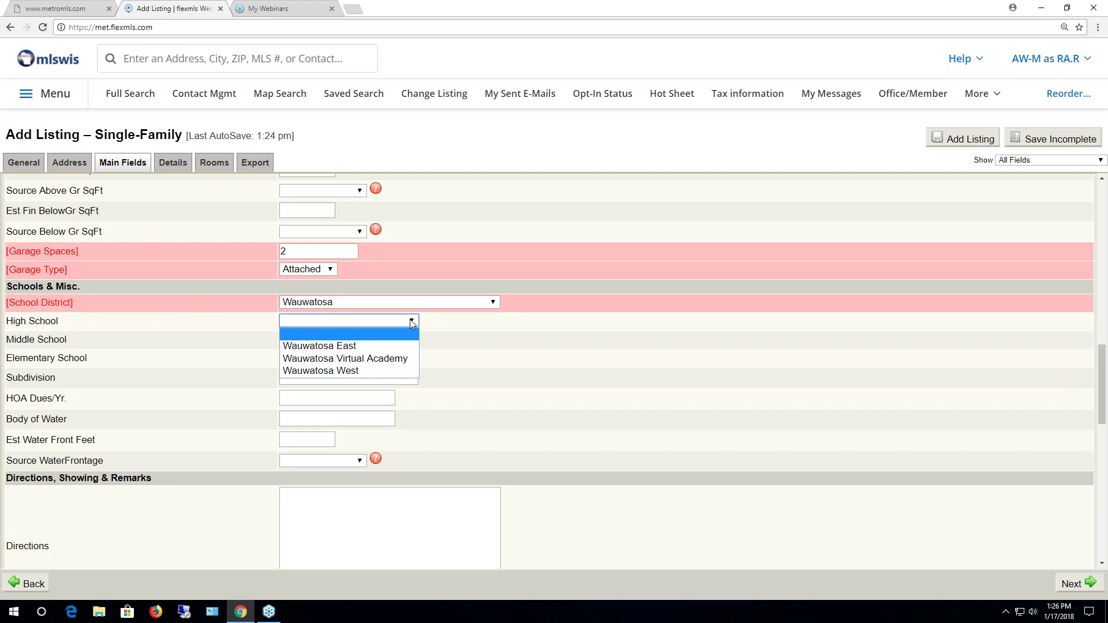
left_click(411, 322)
left_click(341, 339)
left_click(341, 339)
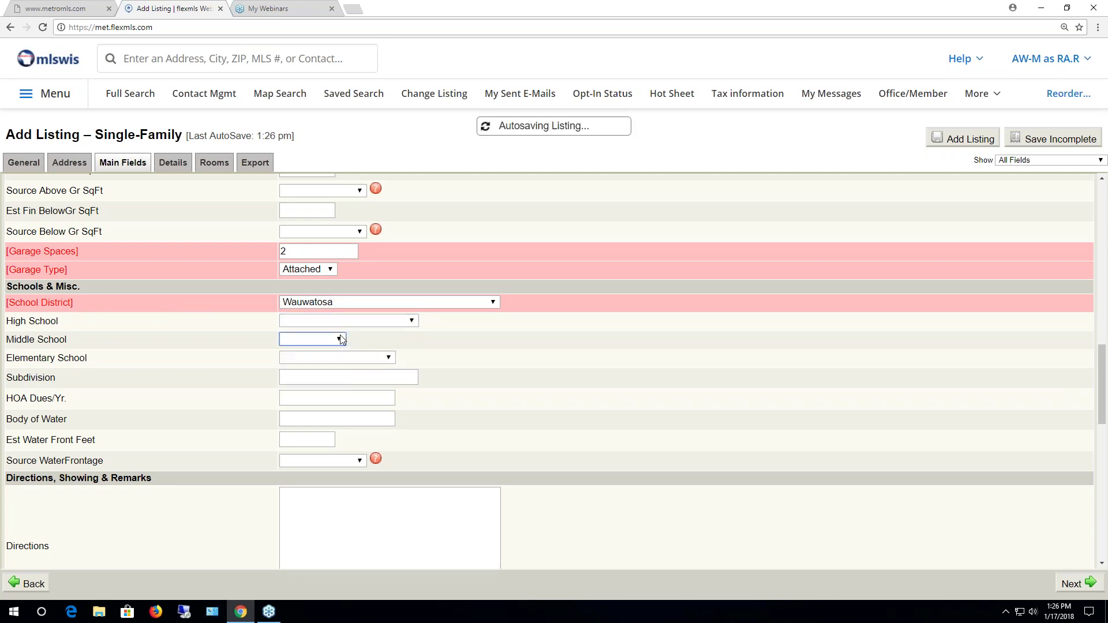
left_click(390, 358)
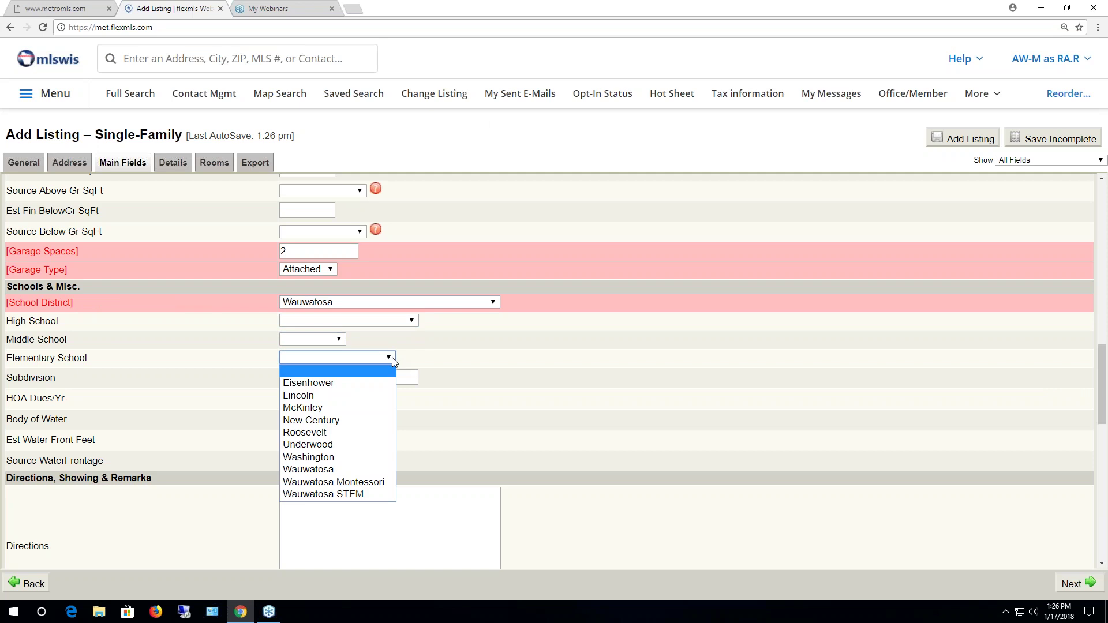
left_click(393, 358)
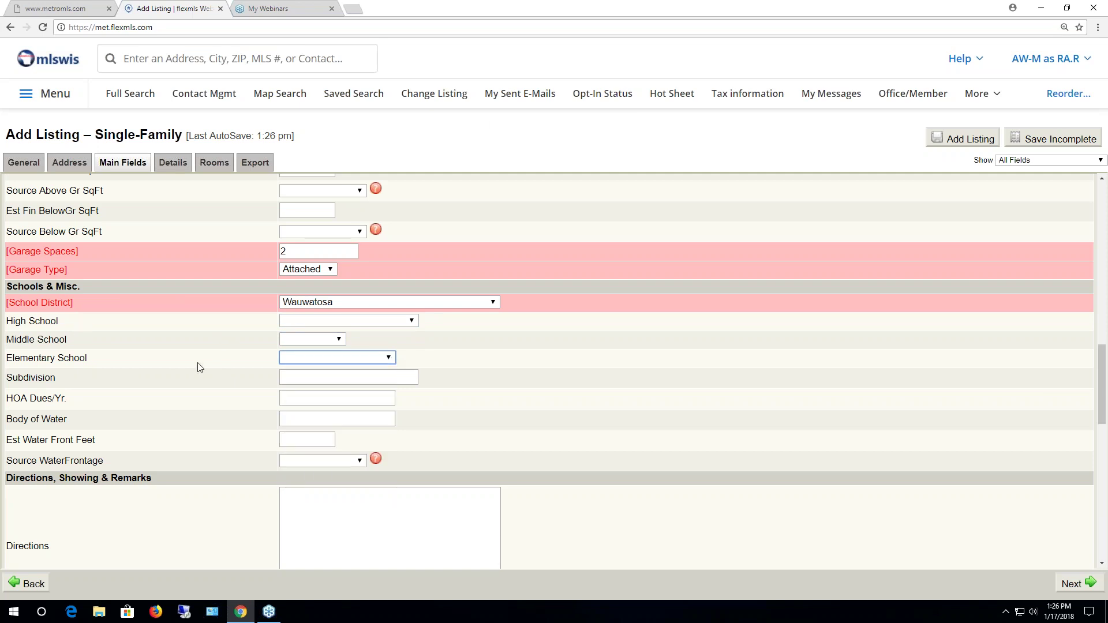
left_click(411, 321)
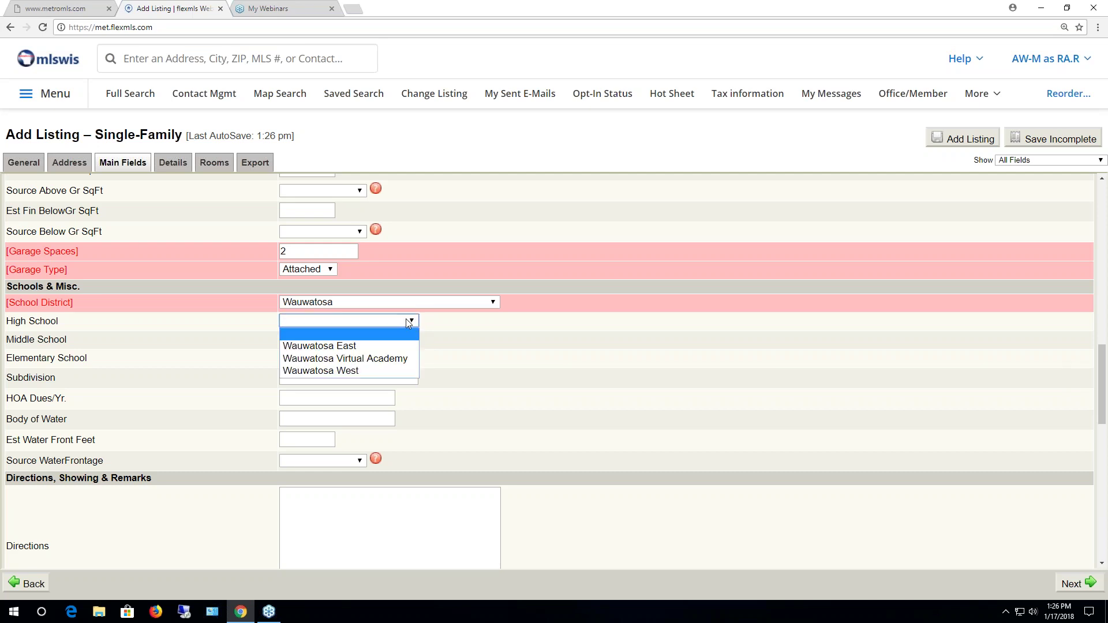
left_click(349, 370)
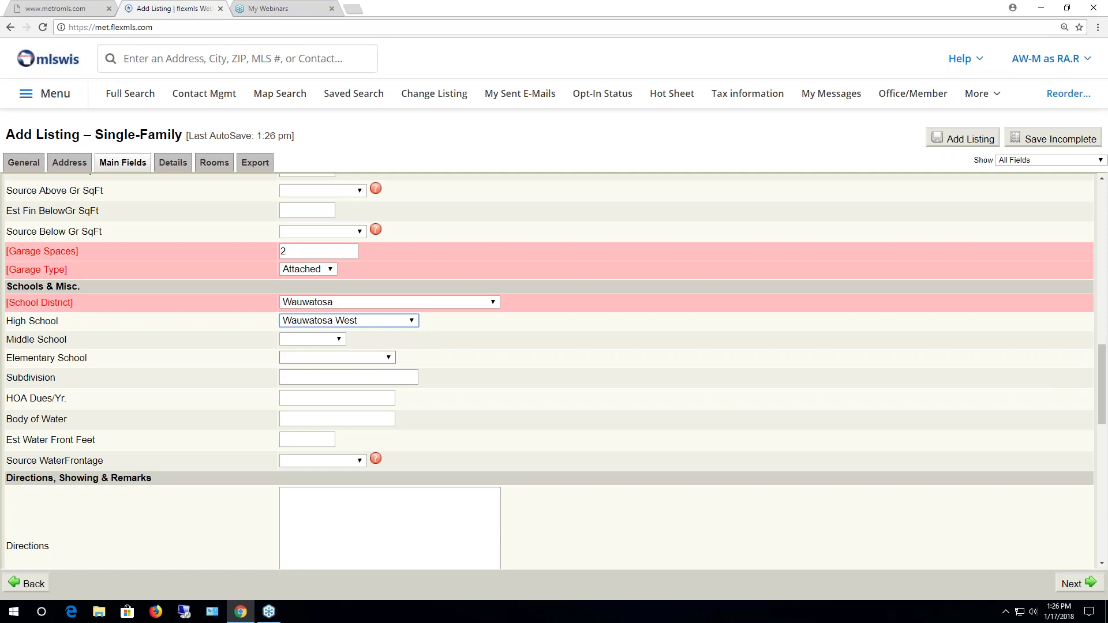
left_click(340, 339)
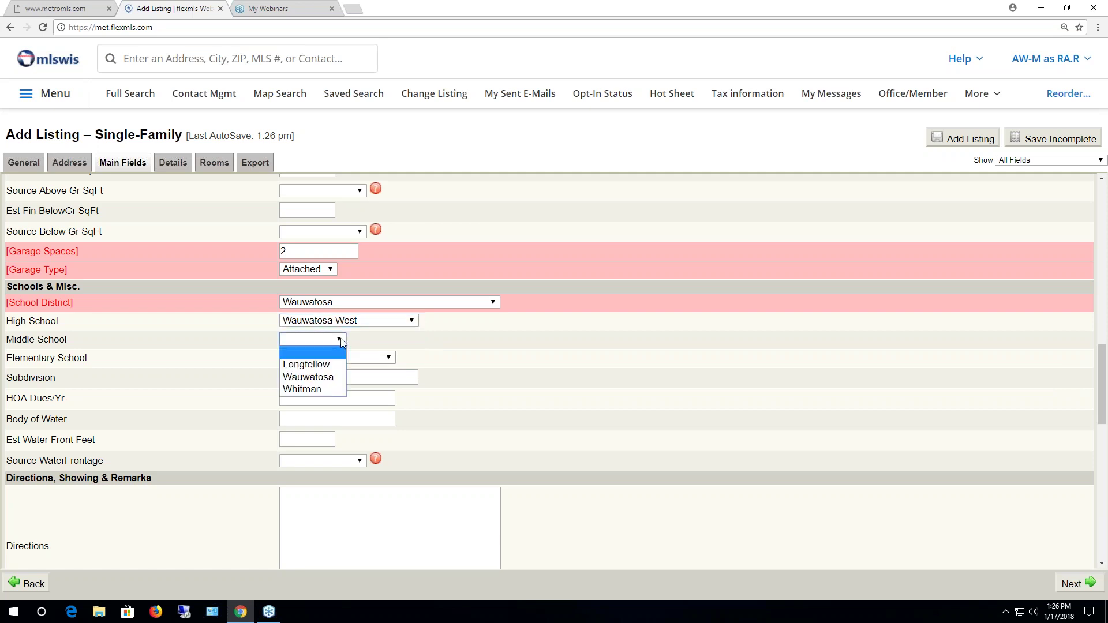
left_click(311, 389)
left_click(389, 358)
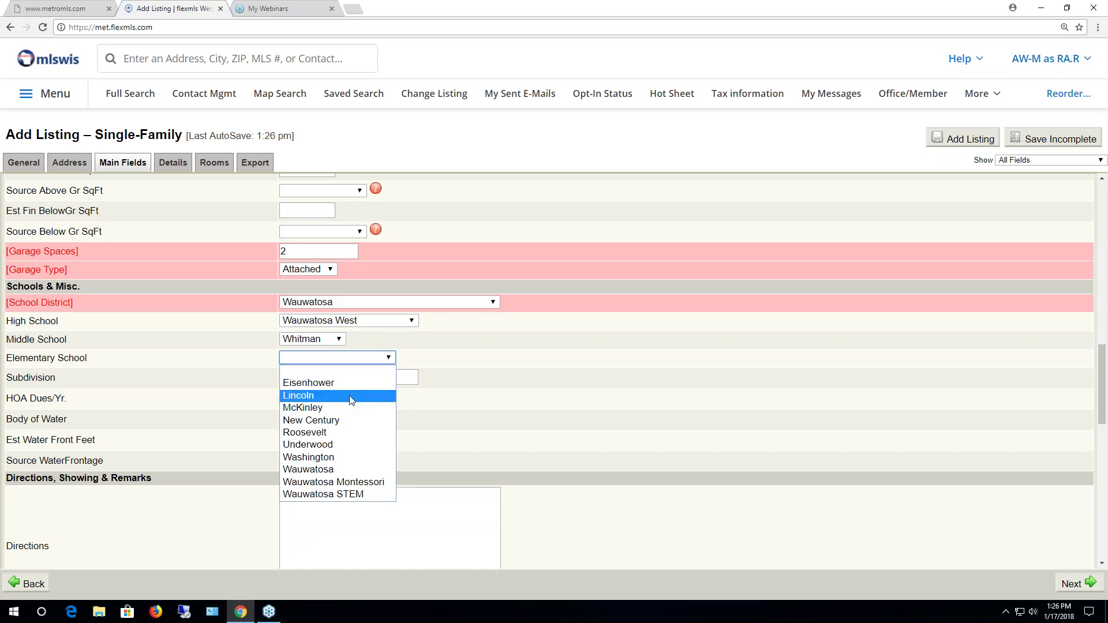
left_click(312, 432)
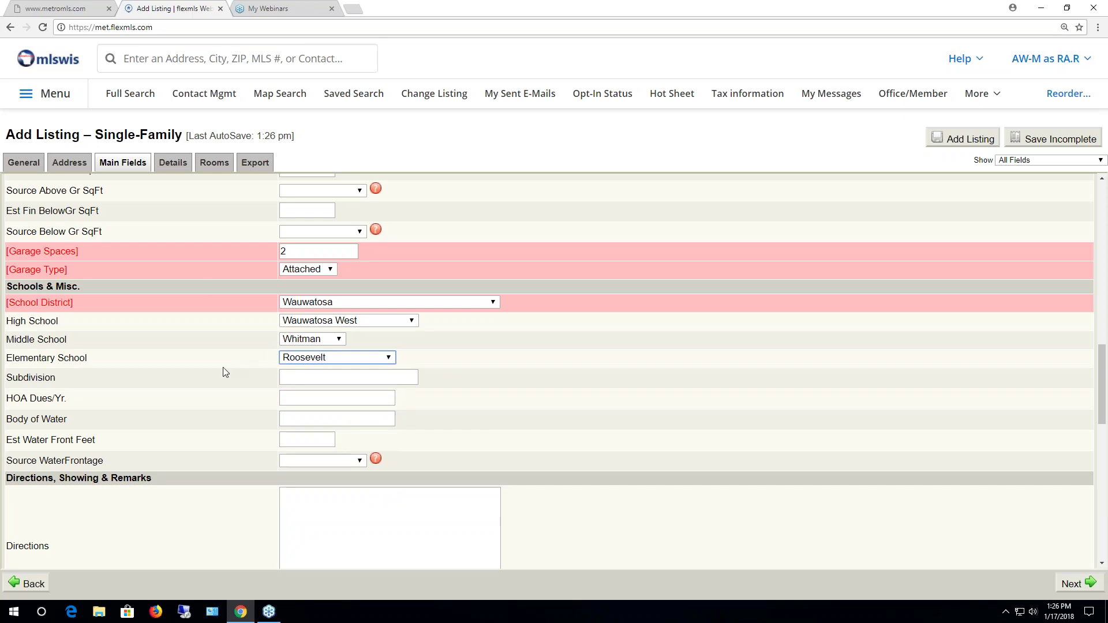
left_click(363, 379)
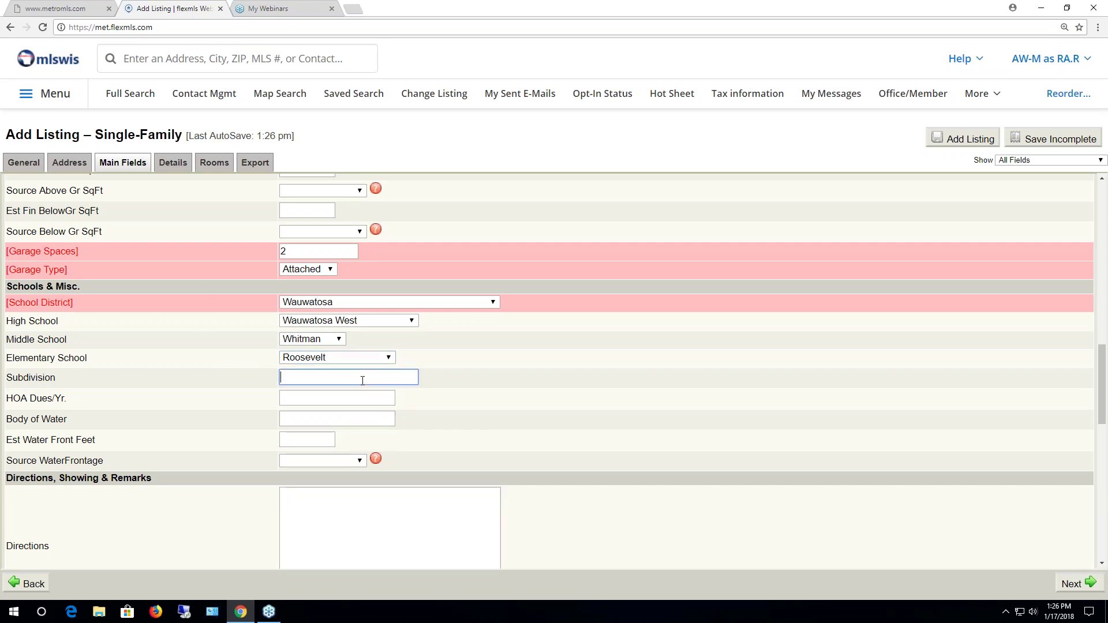
left_click(314, 398)
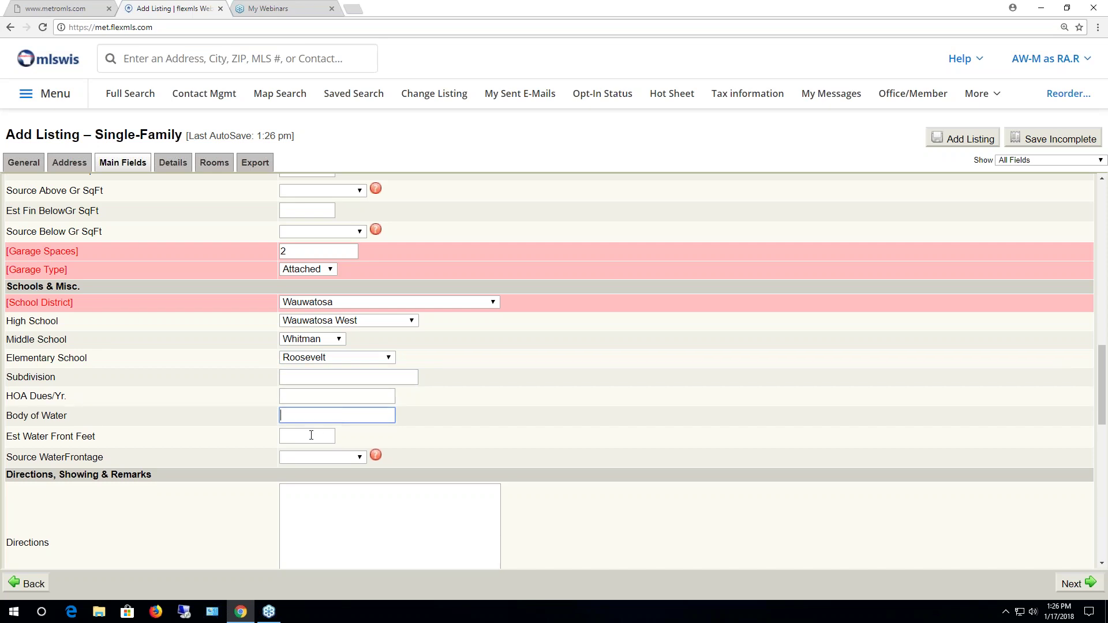
left_click(309, 436)
scroll(310, 433, "down", 2)
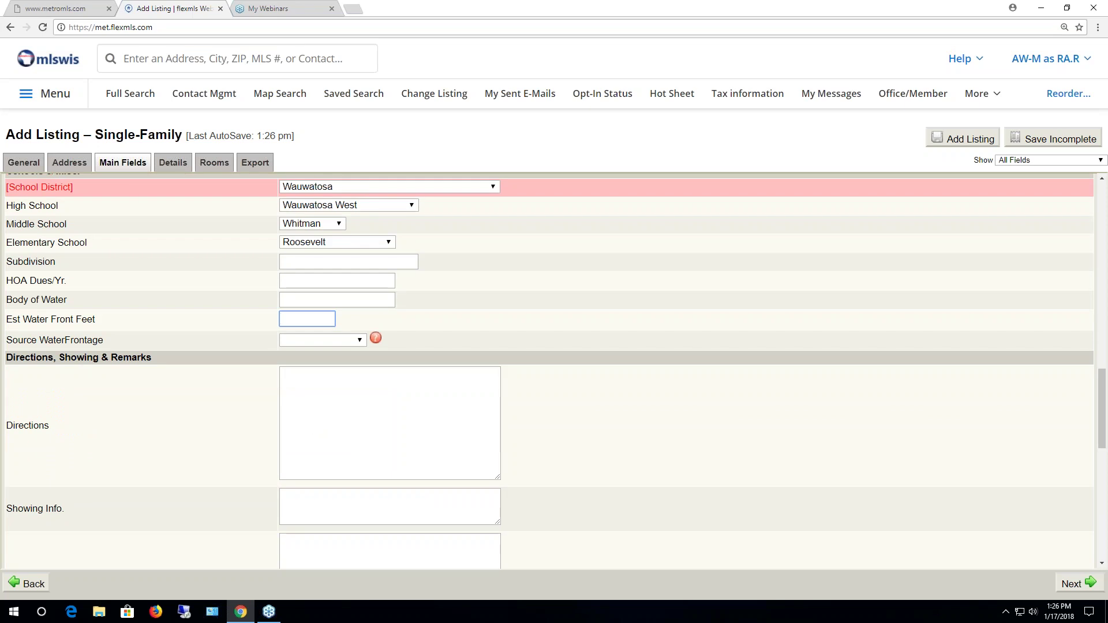
left_click(355, 340)
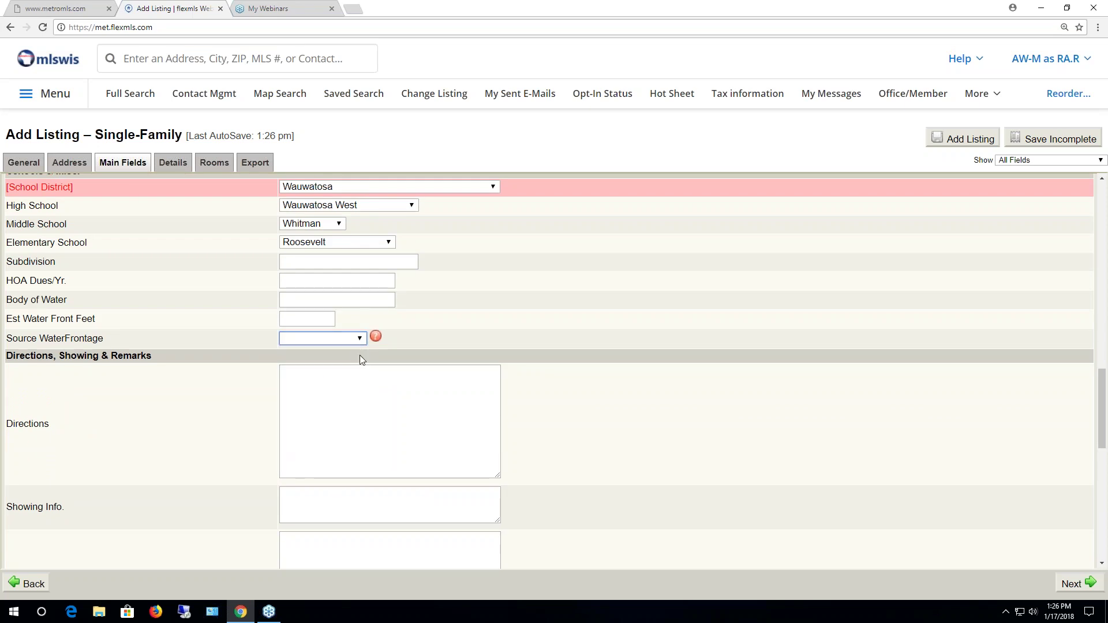
scroll(574, 418, "down", 2)
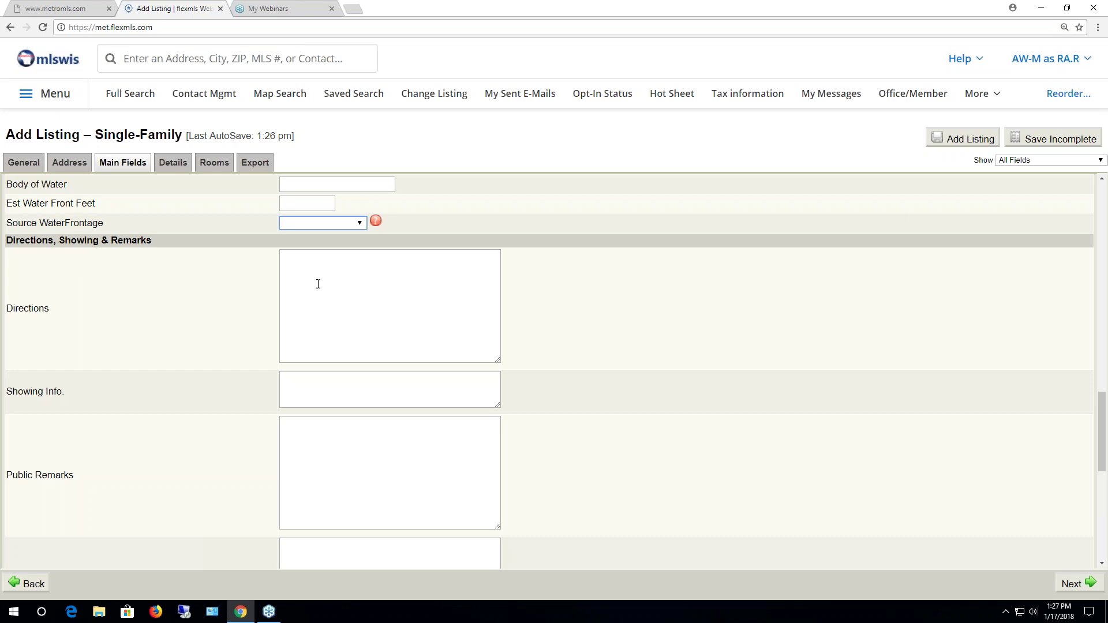
left_click(291, 272)
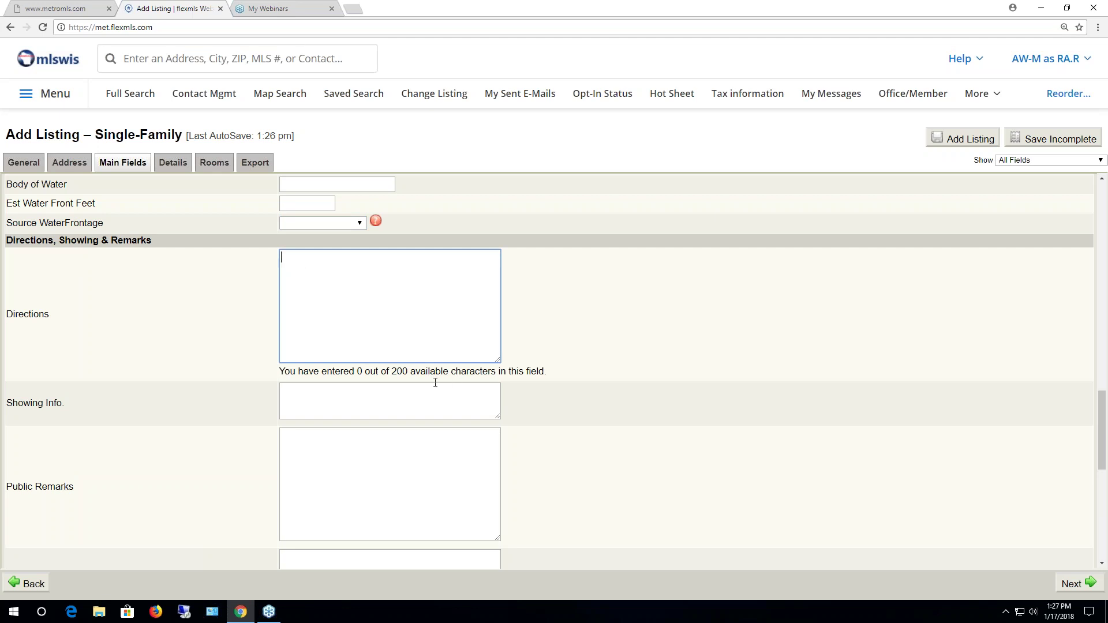
left_click(384, 397)
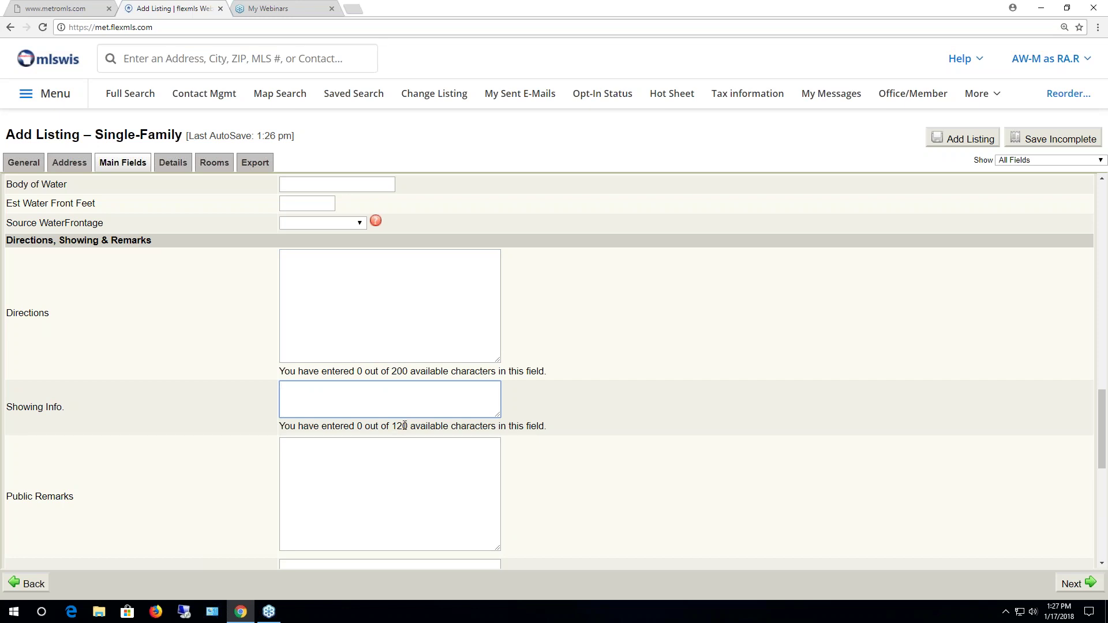
scroll(435, 441, "down", 2)
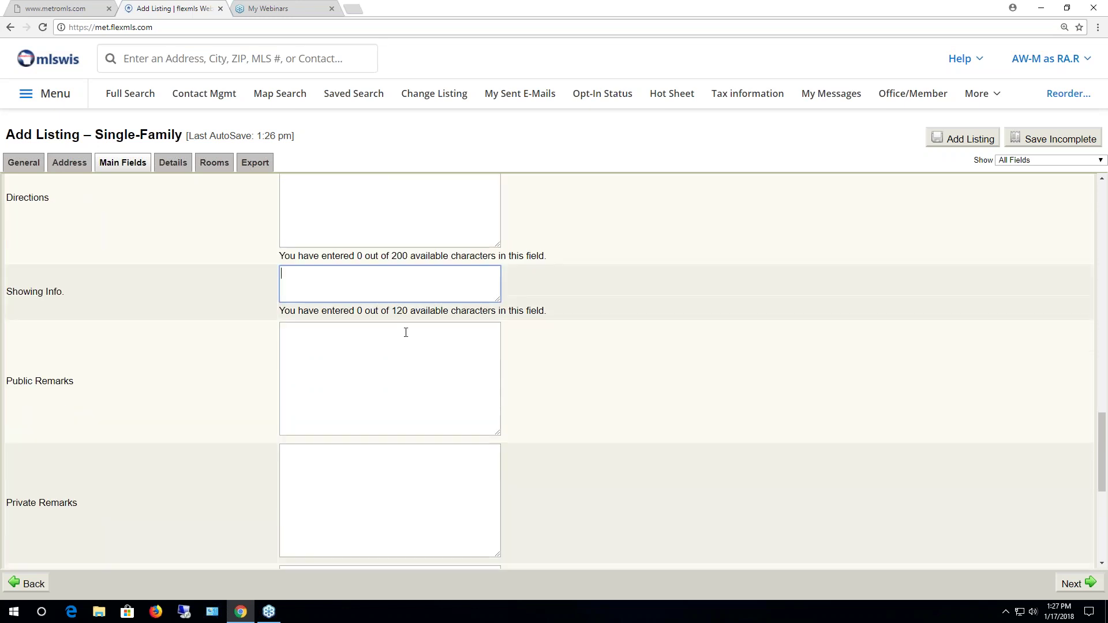
left_click(405, 337)
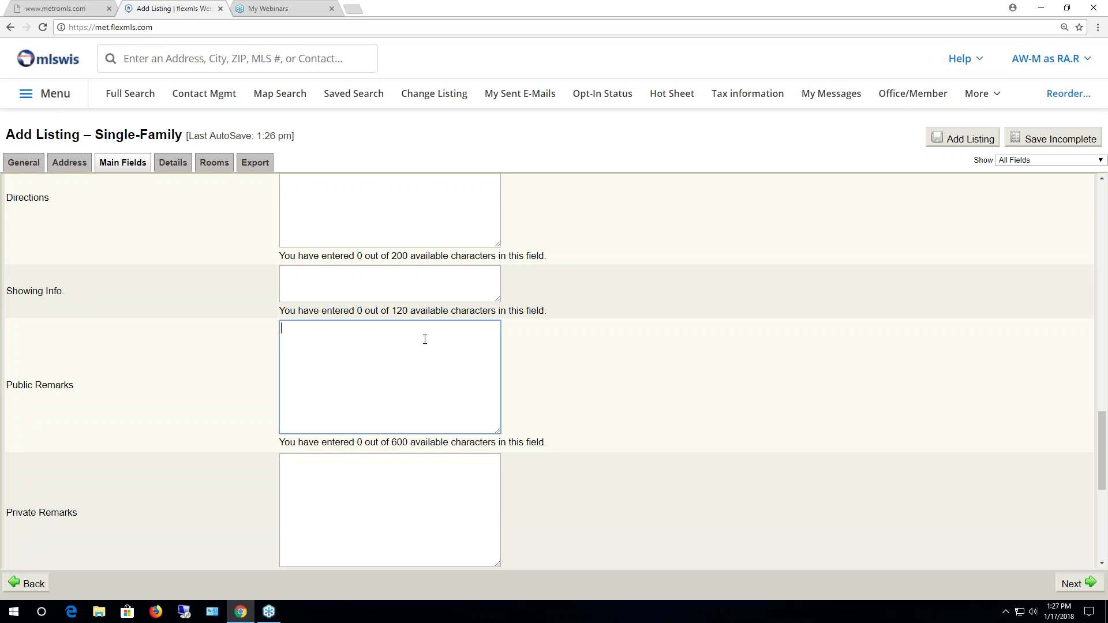
scroll(424, 341, "down", 2)
left_click(415, 355)
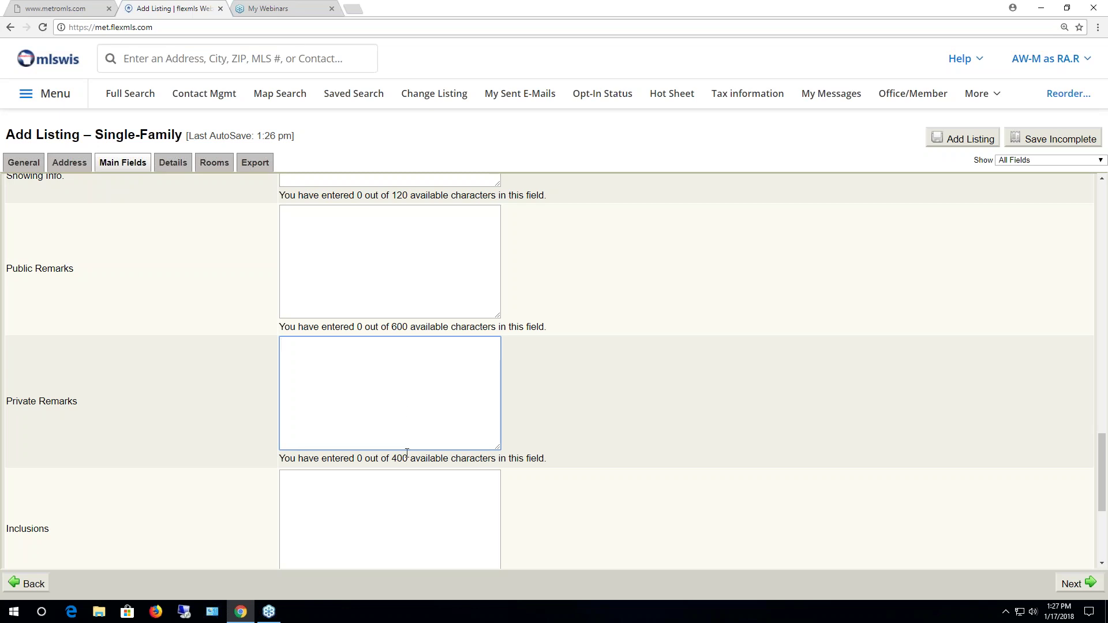
scroll(431, 394, "down", 4)
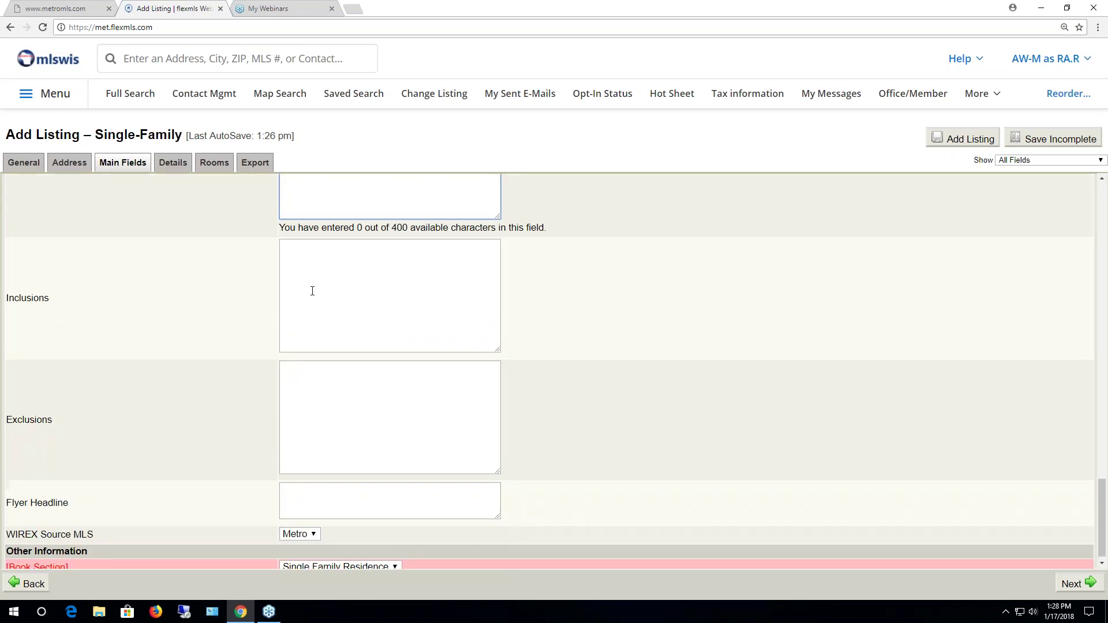
Type and erase test text in Exclusions, leaving Inclusions, Exclusions and Flyer Headline empty
left_click(311, 280)
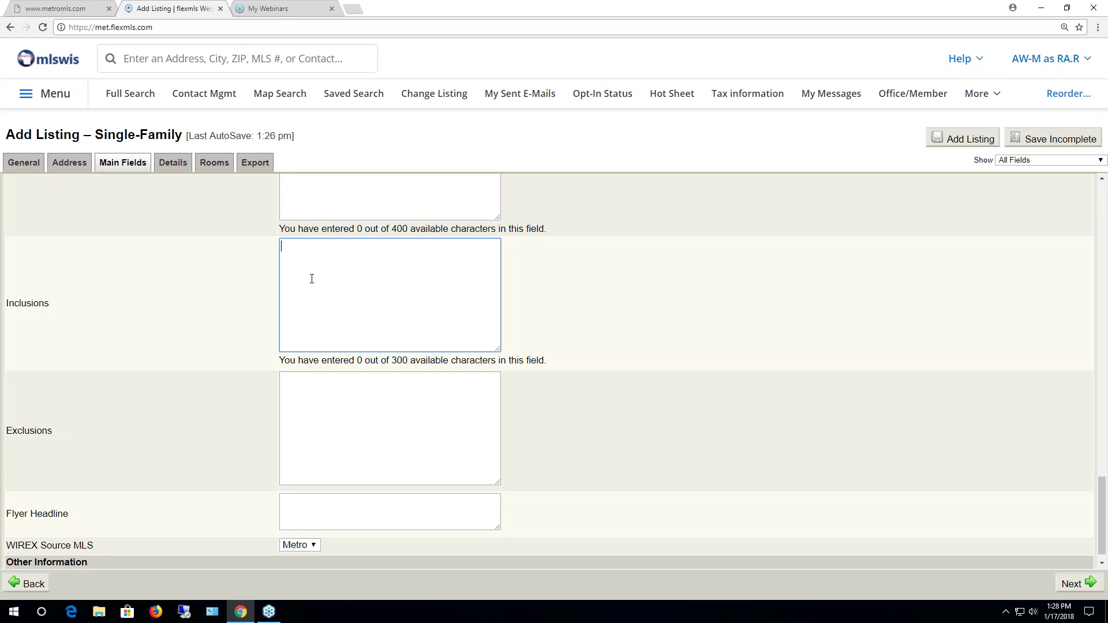
left_click(321, 410)
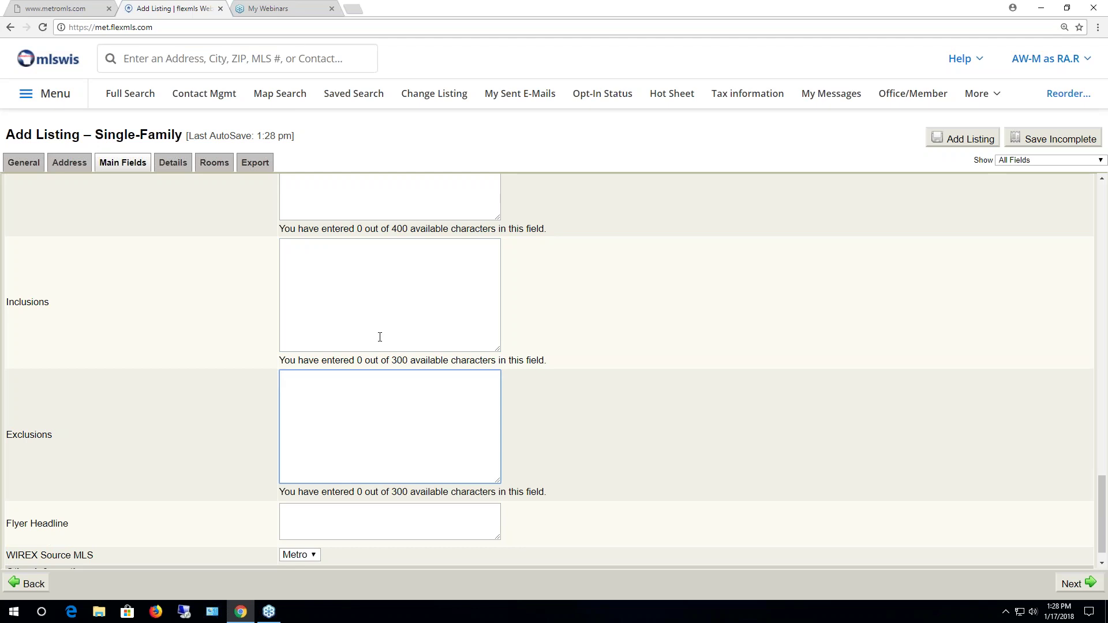
type("dokfweokoekfeorkoerkoekfe;lfk;sekf")
type("l")
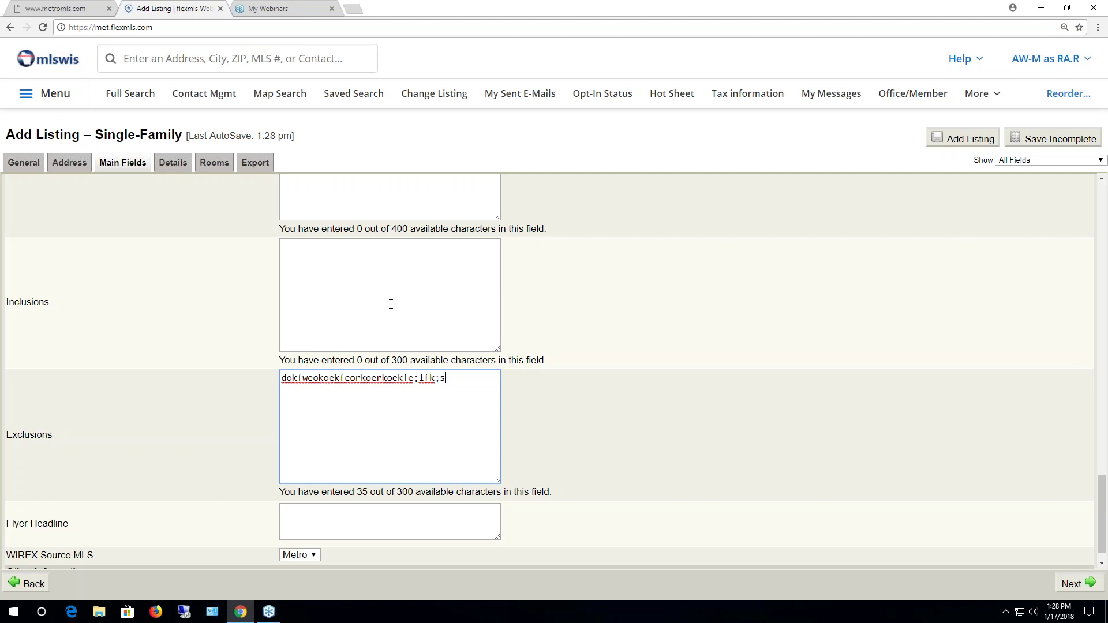
key("BackSpace")
key("BackSpace")
key("BackSpace")
key("BackSpace")
key("BackSpace")
key("BackSpace")
key("BackSpace")
key("BackSpace")
key("BackSpace")
key("BackSpace")
key("BackSpace")
key("BackSpace")
key("BackSpace")
key("BackSpace")
key("BackSpace")
key("BackSpace")
key("BackSpace")
key("BackSpace")
key("BackSpace")
key("BackSpace")
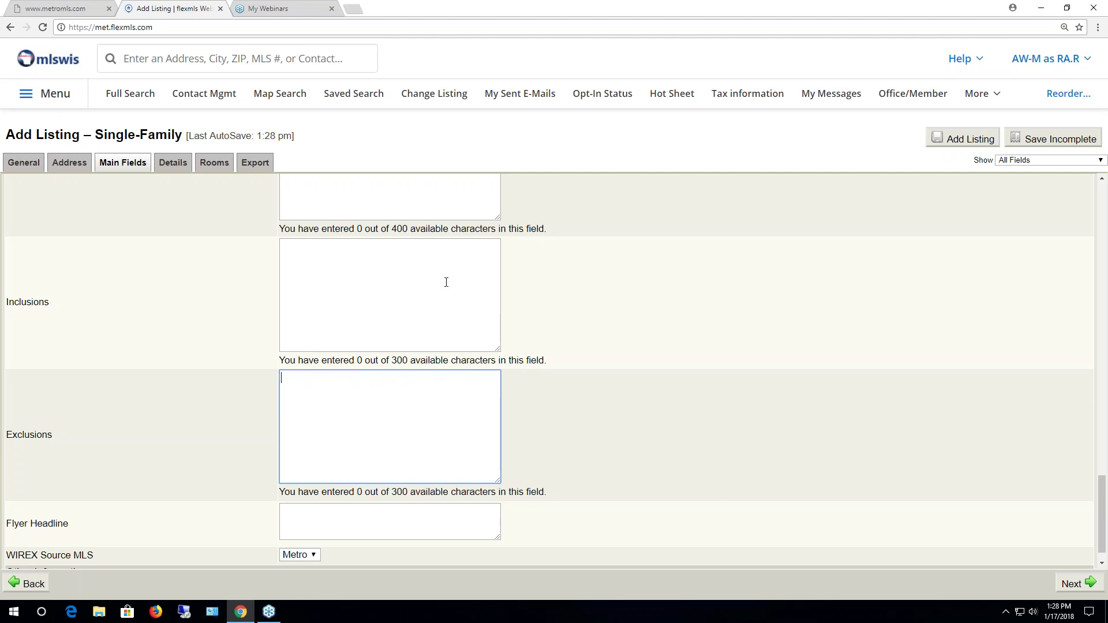
scroll(537, 324, "down", 1)
left_click(347, 492)
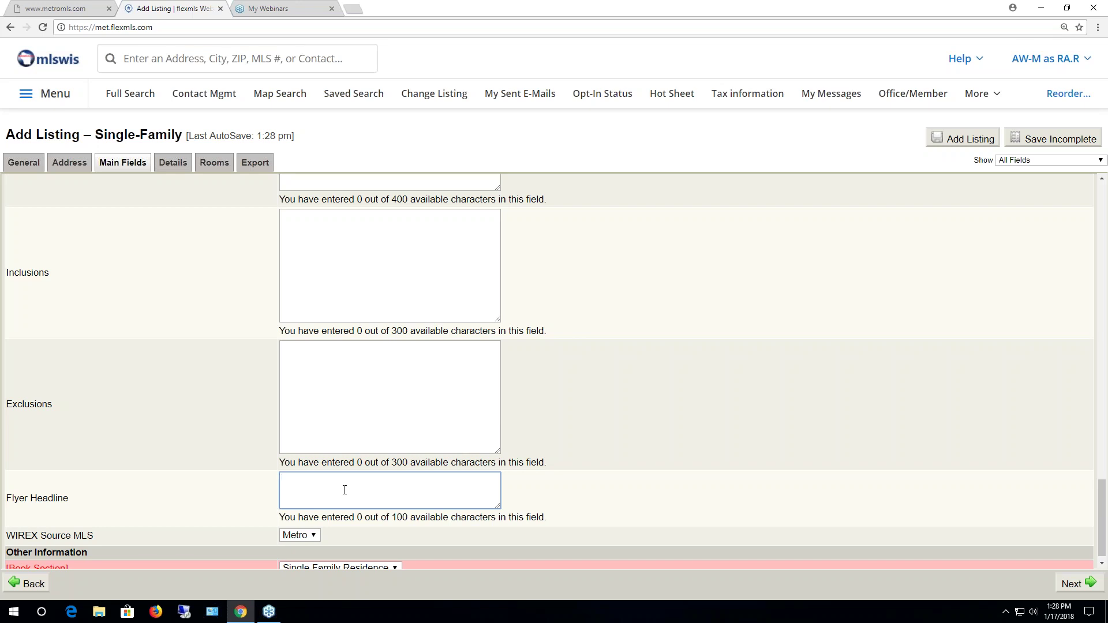
scroll(451, 441, "down", 1)
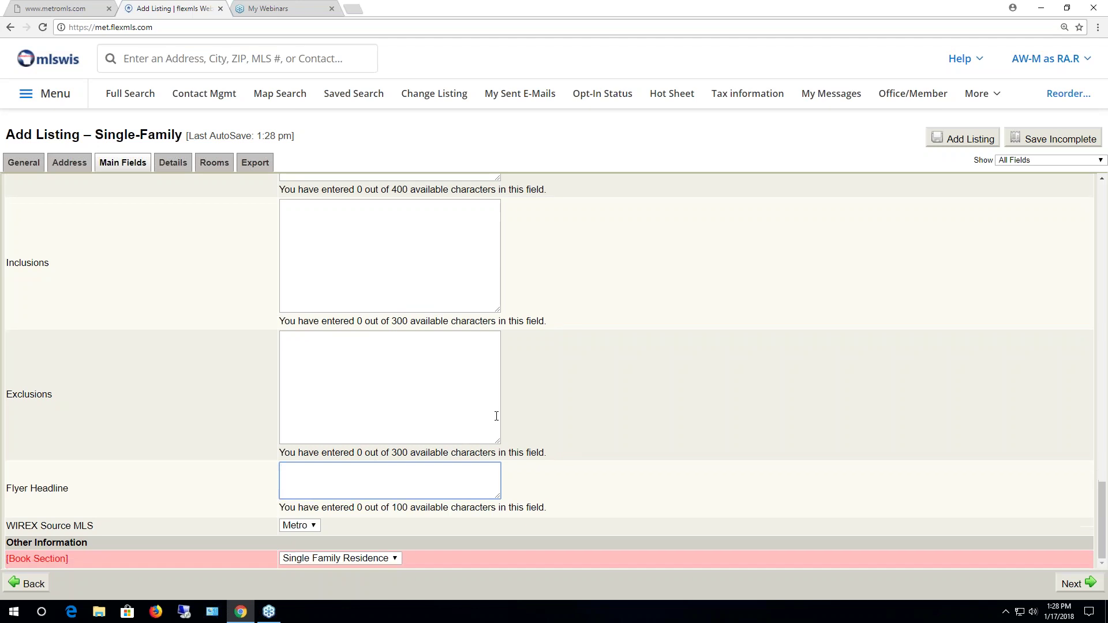
scroll(500, 404, "up", 20)
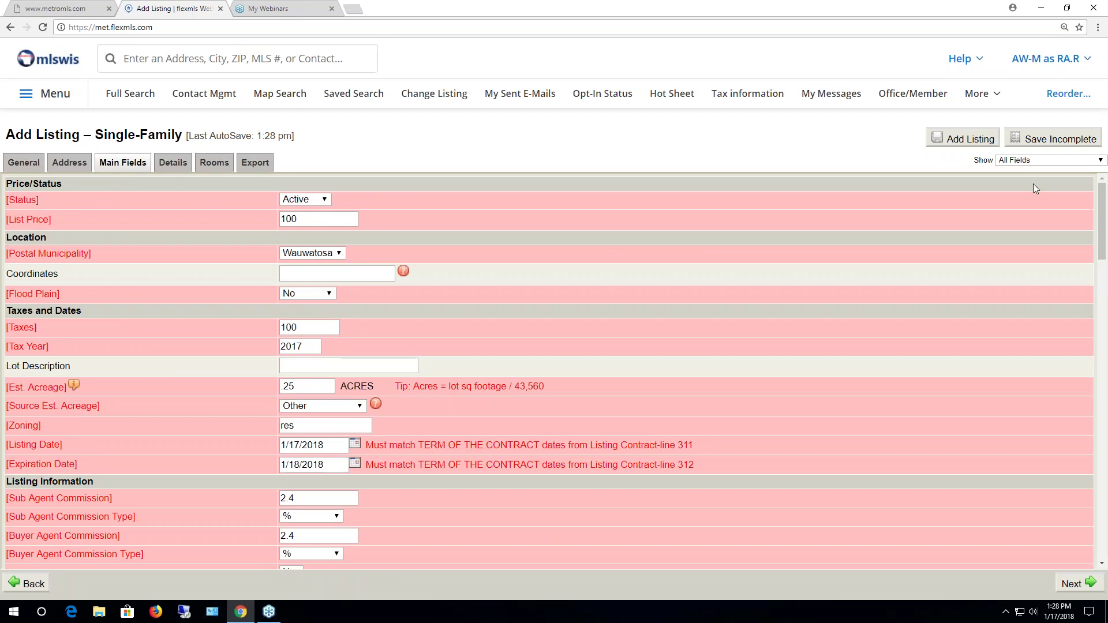
Confirm no empty required fields via Empty Required Fields Only, restore All Fields, then go to Details
left_click(1035, 165)
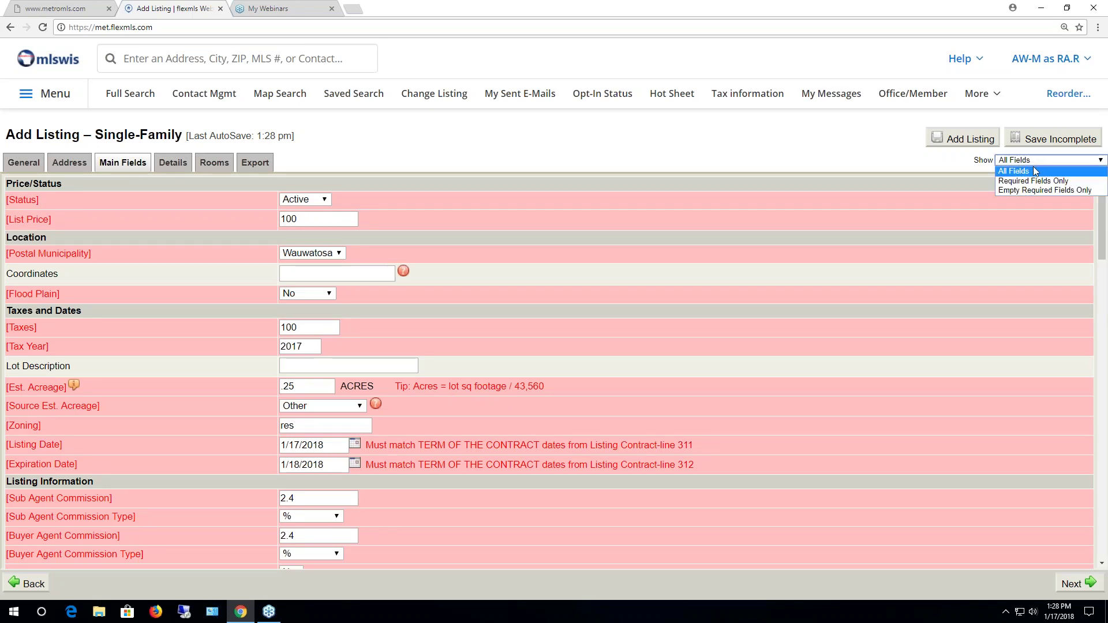
left_click(1034, 191)
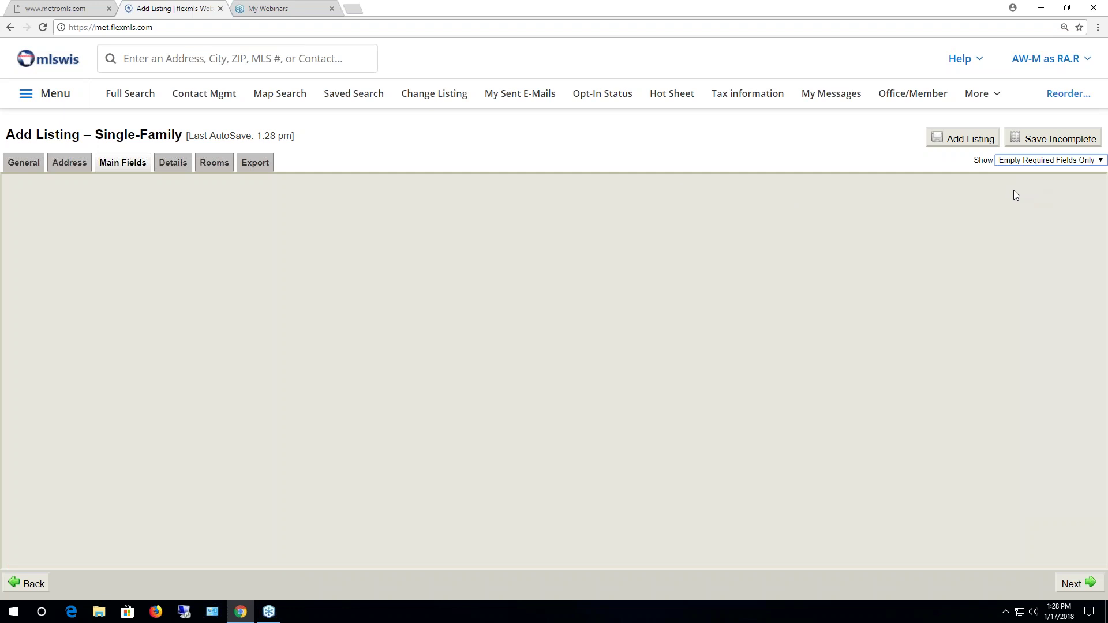
left_click(1028, 161)
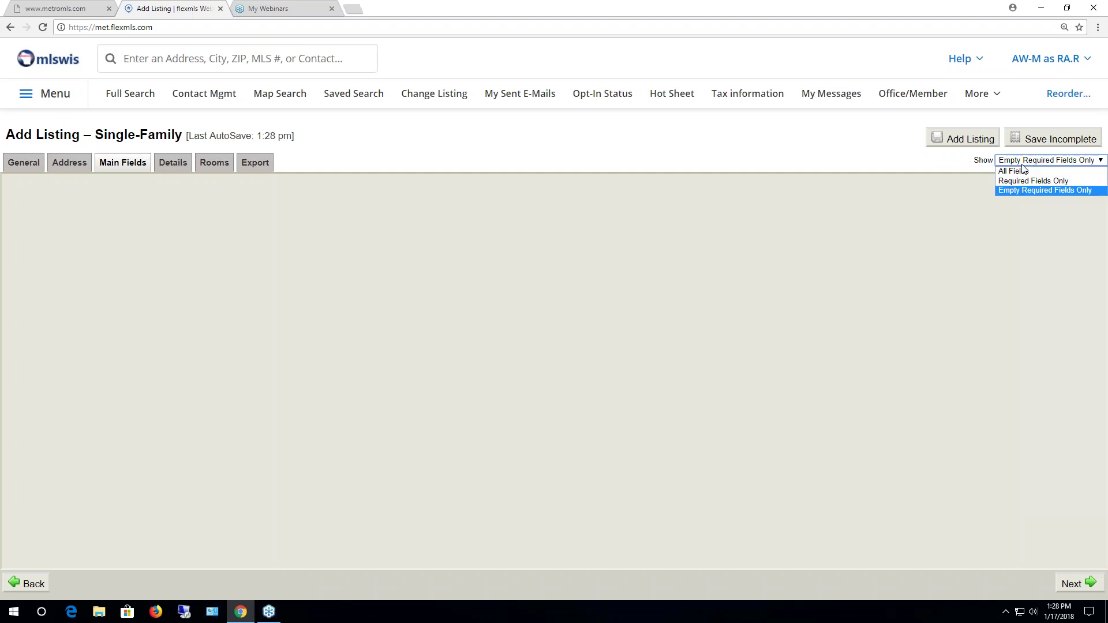
left_click(1024, 172)
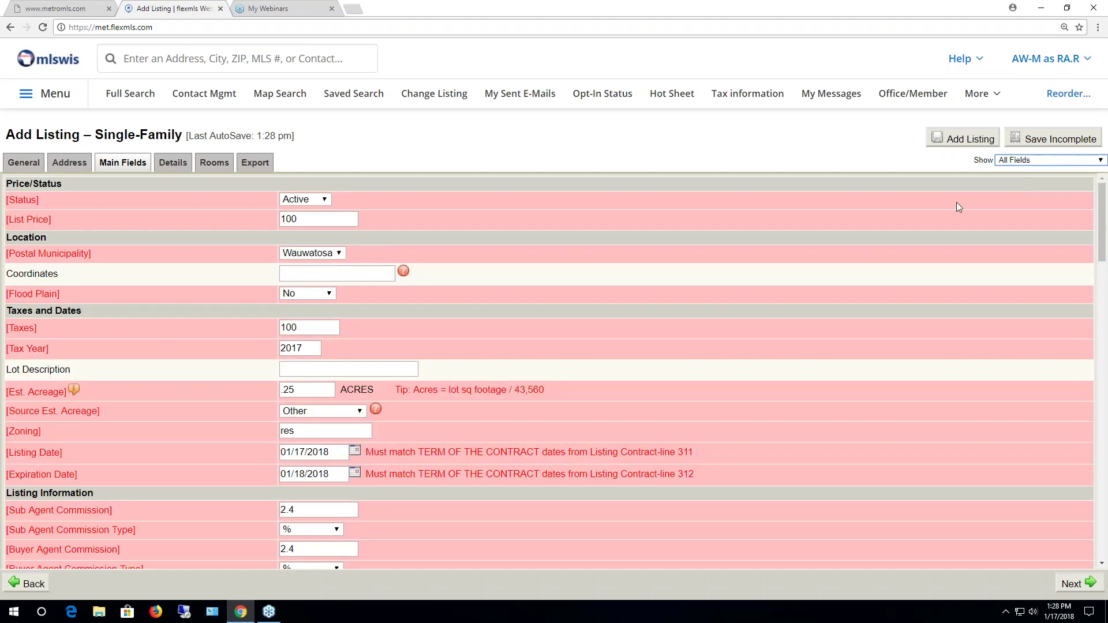
left_click(172, 164)
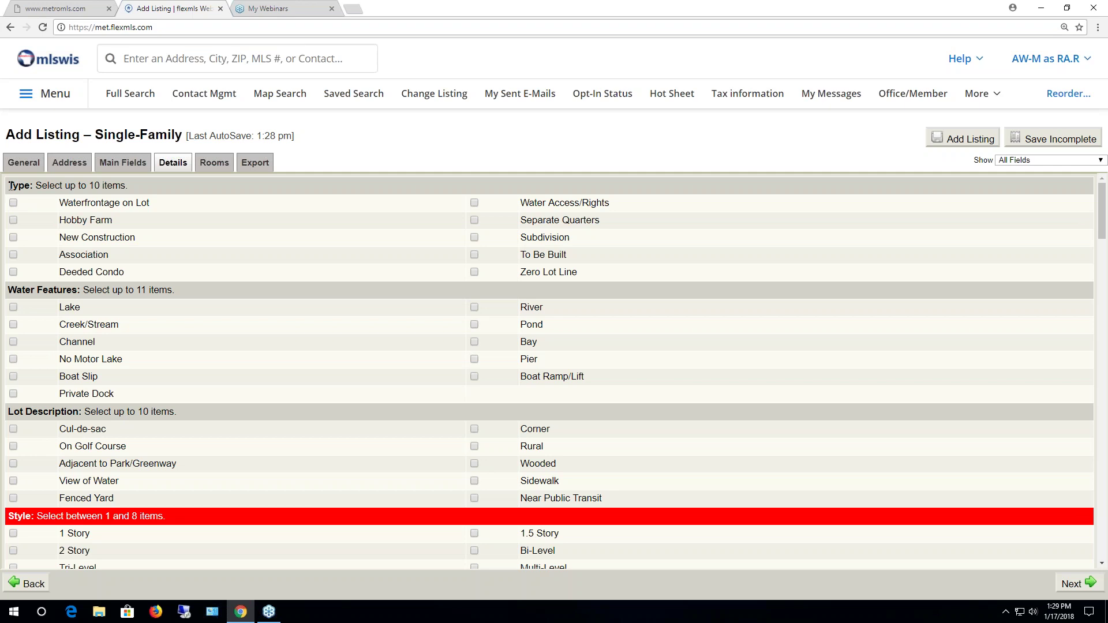
scroll(127, 441, "down", 1)
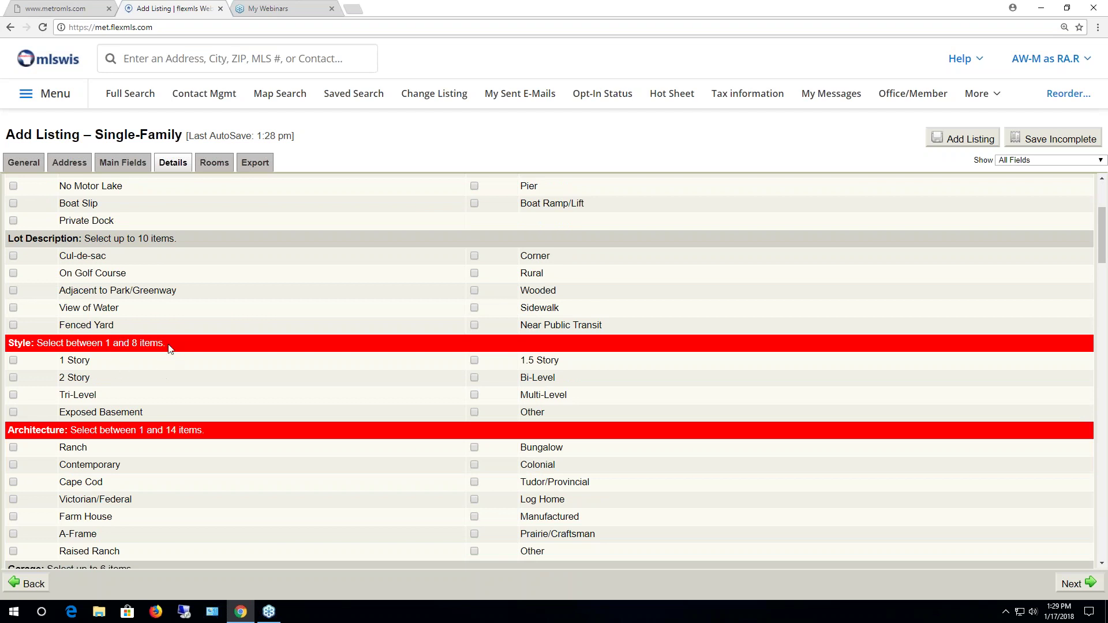
scroll(173, 345, "up", 3)
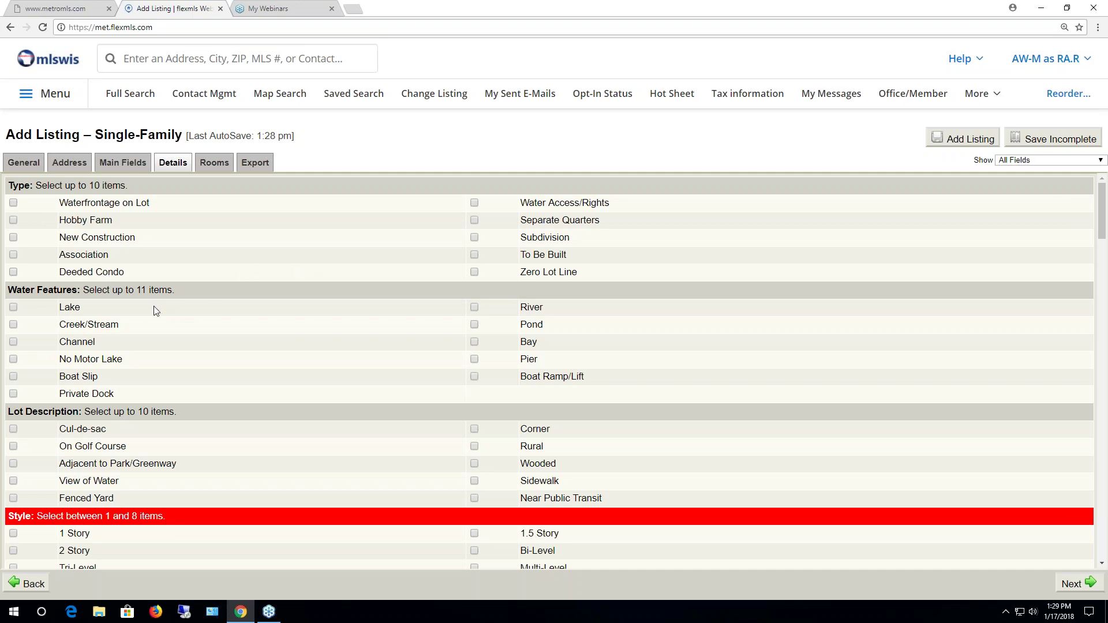
scroll(154, 311, "down", 1)
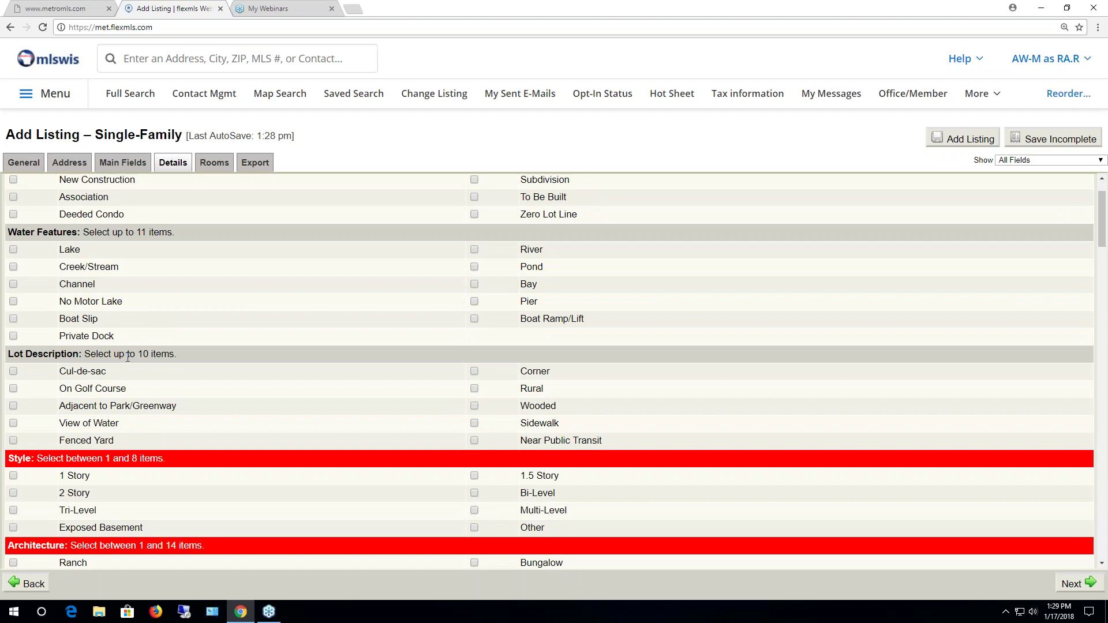
scroll(215, 329, "down", 4)
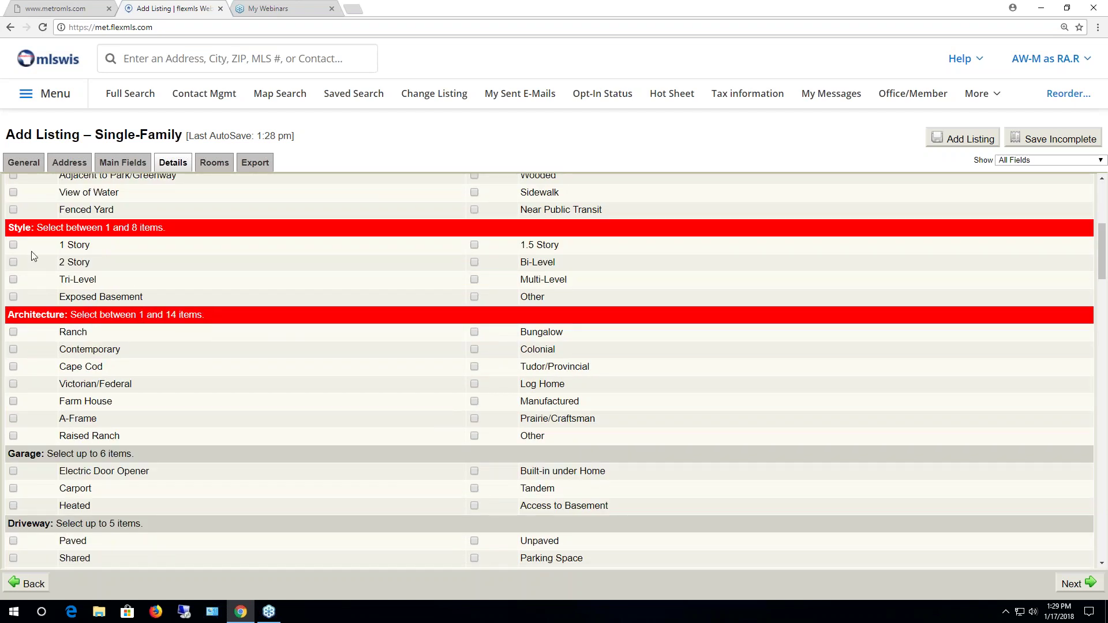
left_click(13, 263)
scroll(254, 368, "down", 2)
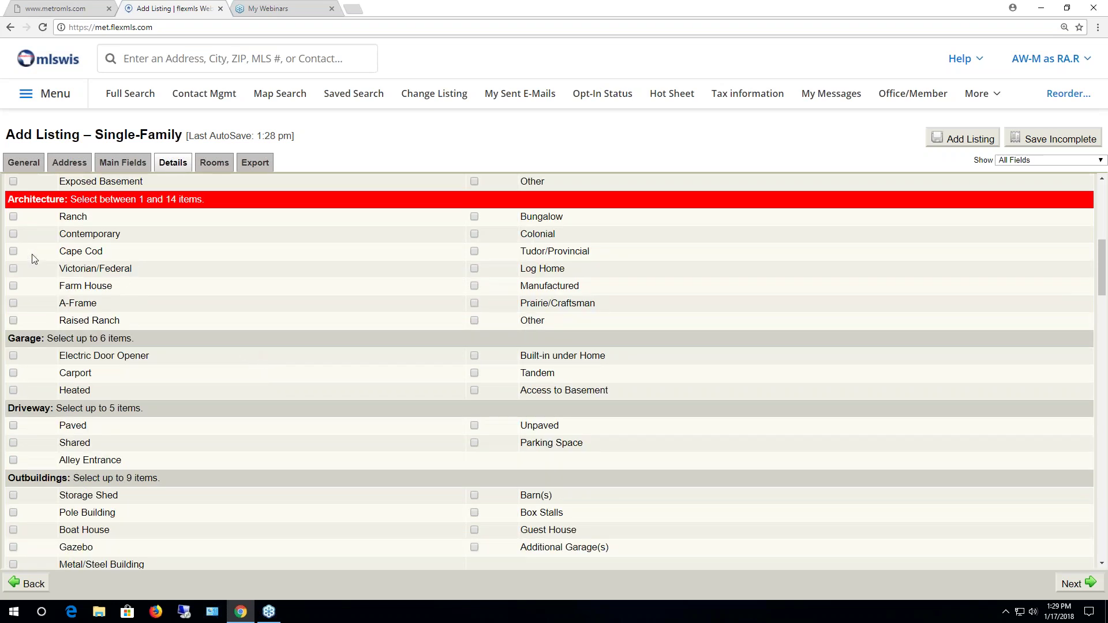
left_click(13, 234)
scroll(228, 322, "down", 2)
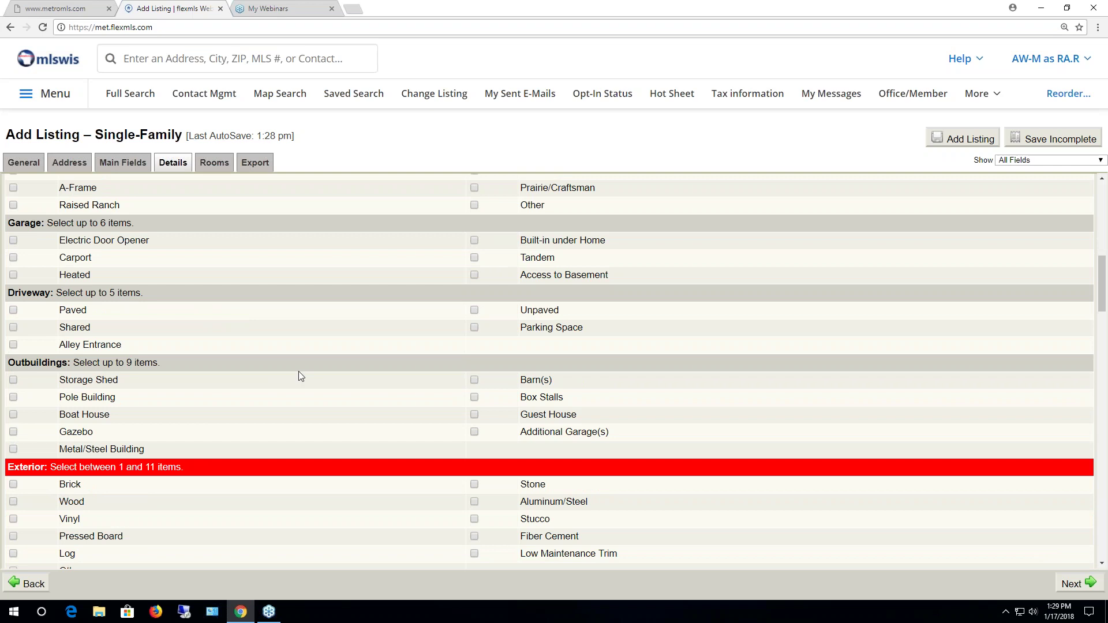
scroll(299, 369, "down", 3)
scroll(304, 370, "down", 1)
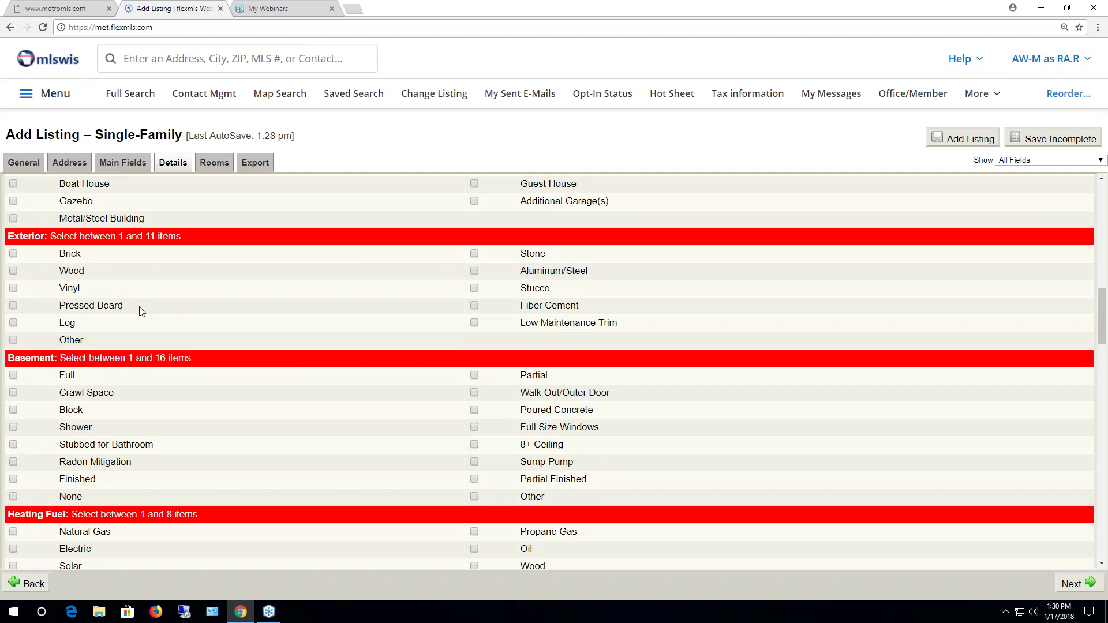
Check Full basement, Natural Gas heating fuel and Central Air
scroll(335, 413, "down", 2)
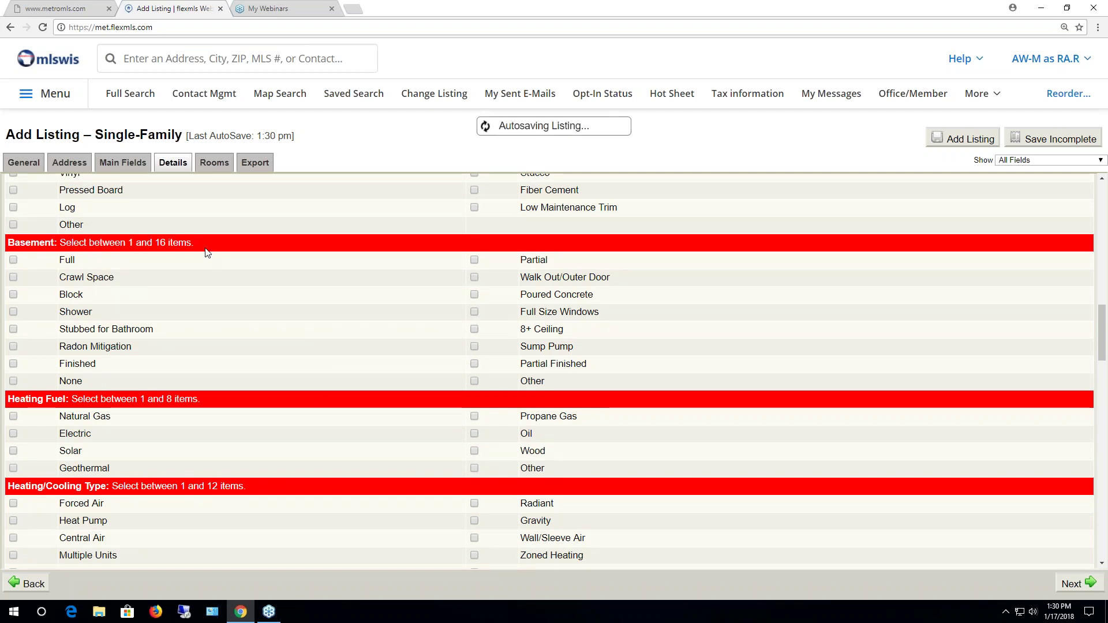
left_click(13, 260)
scroll(120, 313, "down", 3)
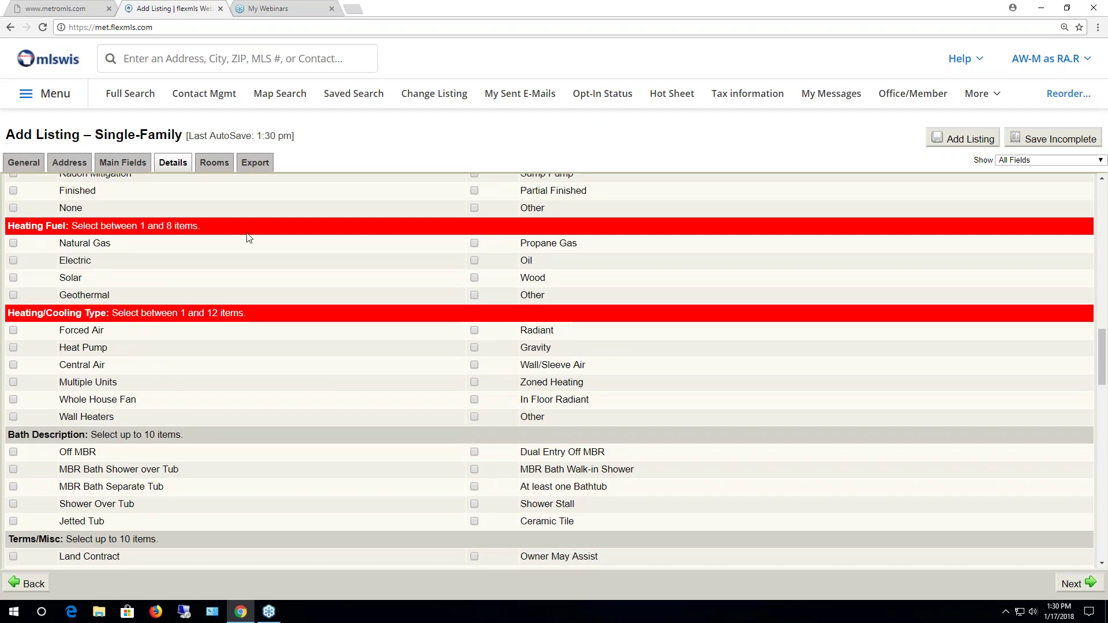
left_click(13, 243)
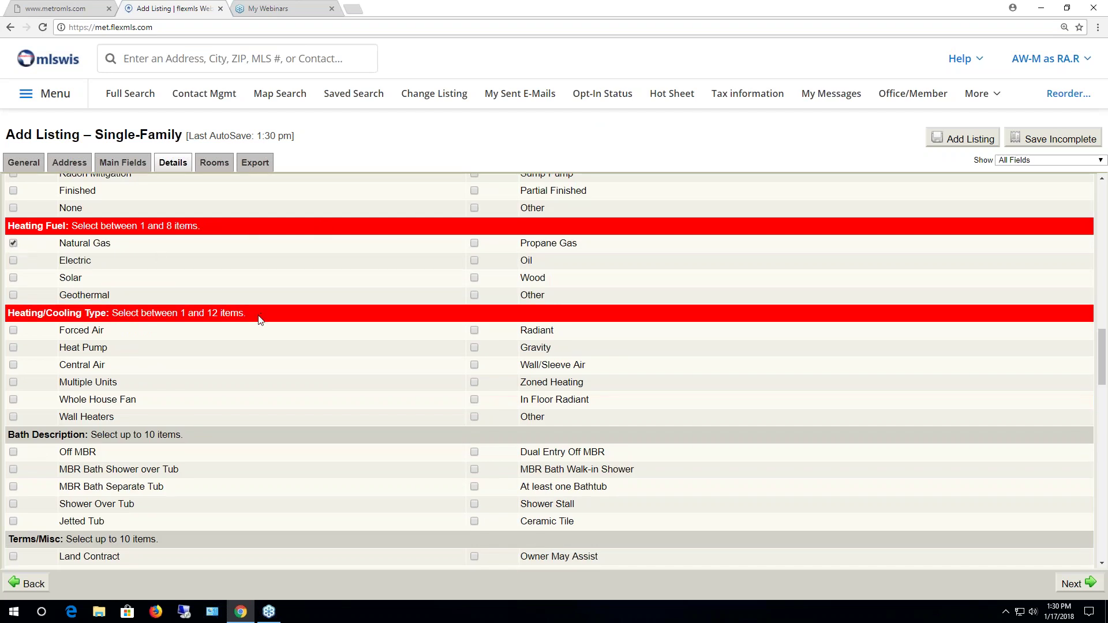
scroll(259, 317, "down", 2)
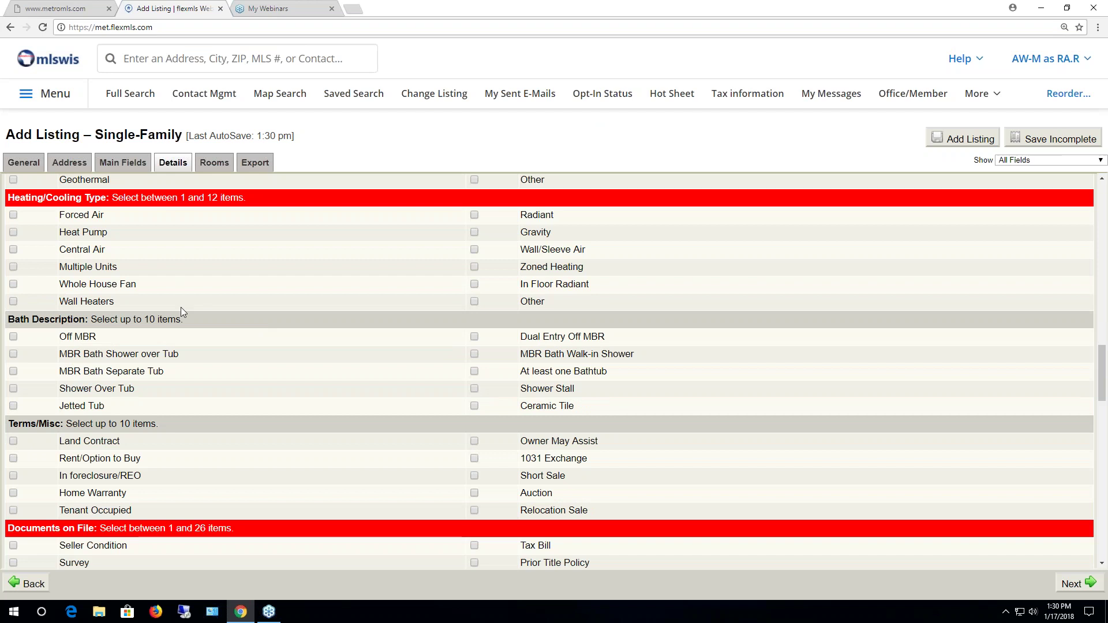
left_click(13, 250)
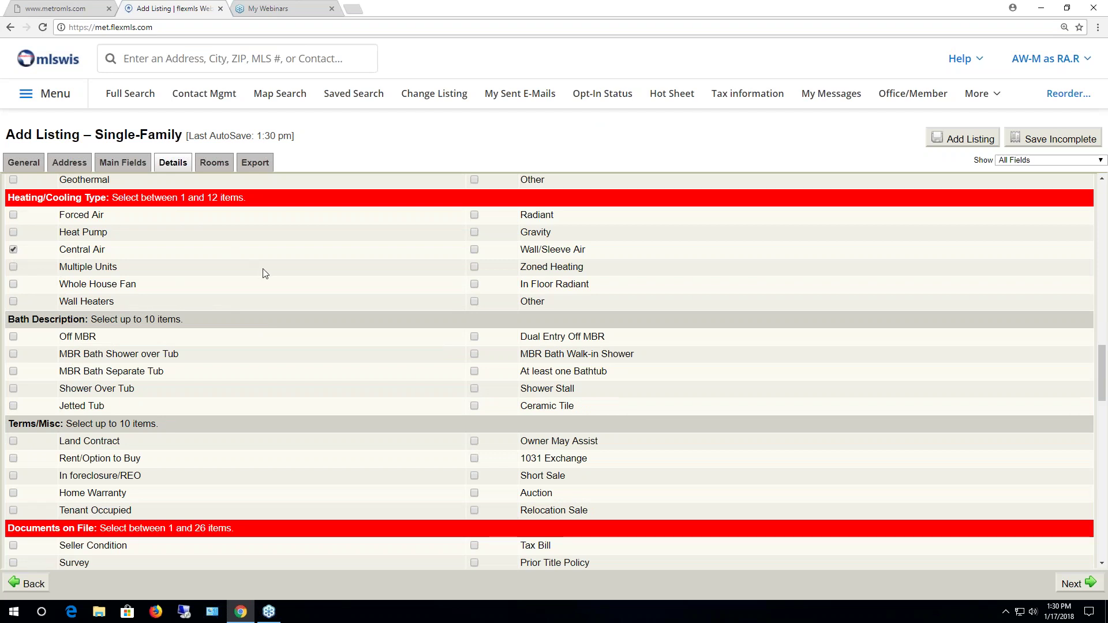
Check Listing Contract and Seller Condition among the documents on file
scroll(267, 273, "down", 2)
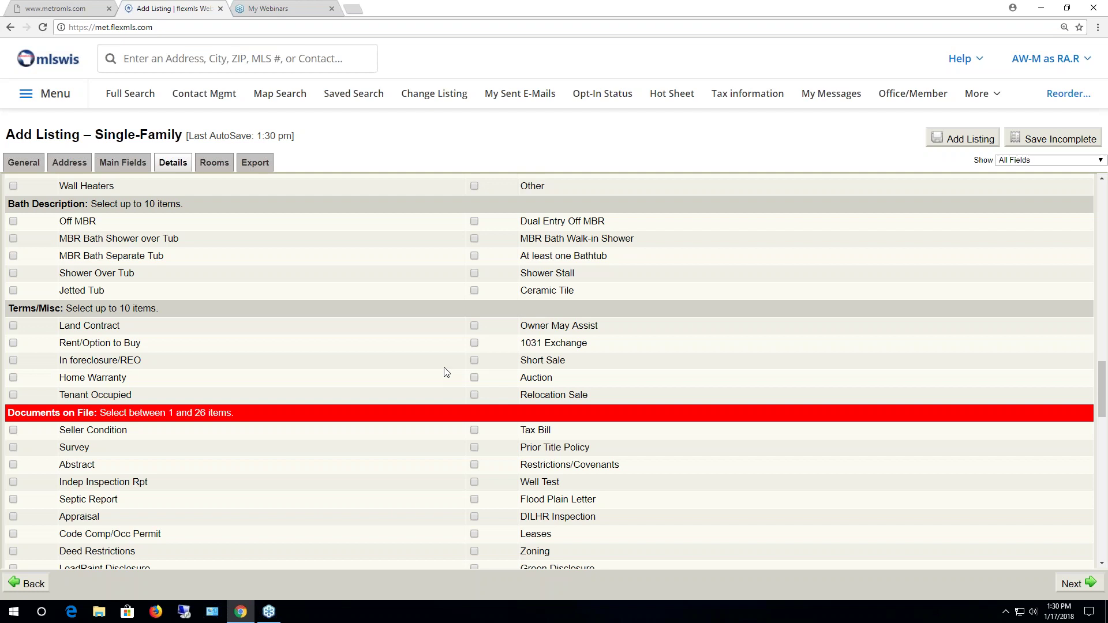
scroll(593, 354, "down", 2)
scroll(165, 334, "down", 1)
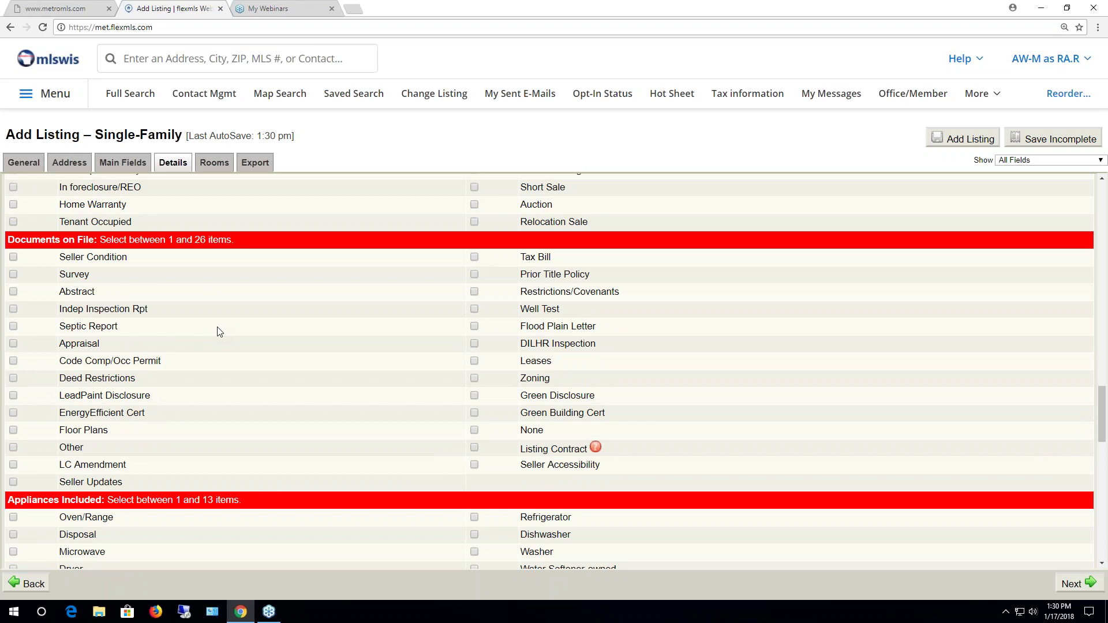
left_click(474, 448)
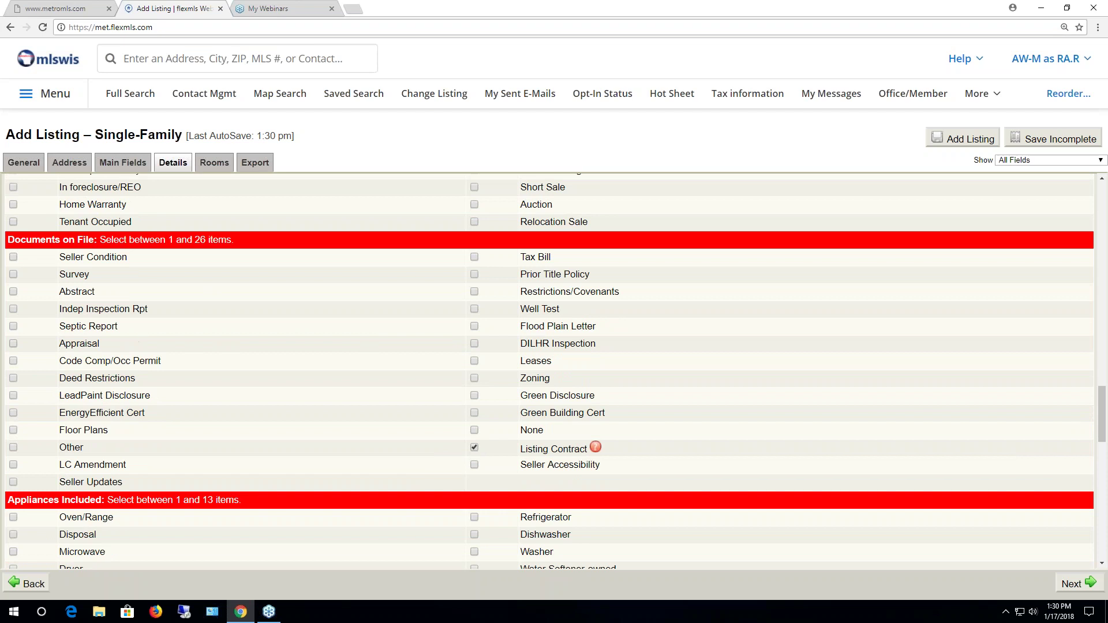
left_click(13, 258)
Check Municipal Water, Municipal Sewer and City municipality
scroll(213, 372, "down", 5)
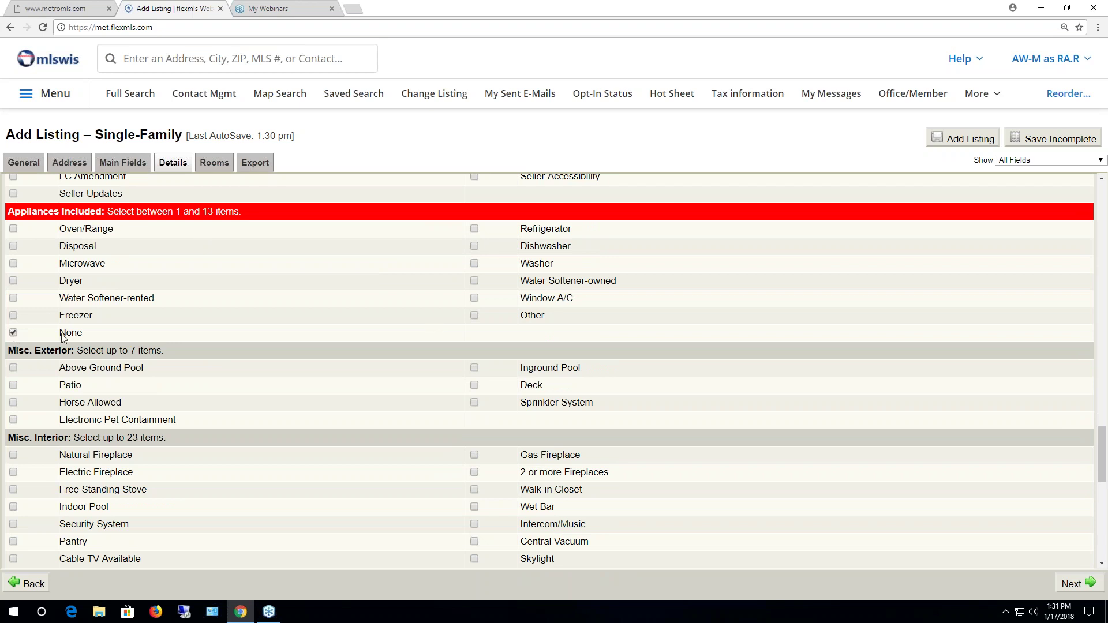
scroll(381, 475, "down", 2)
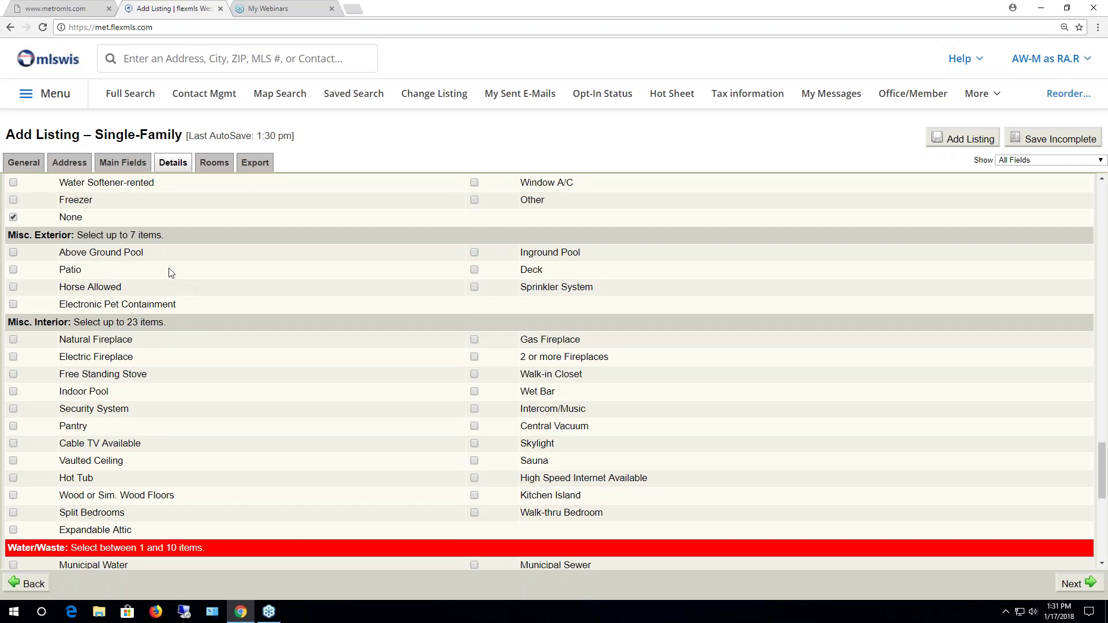
scroll(131, 337, "down", 2)
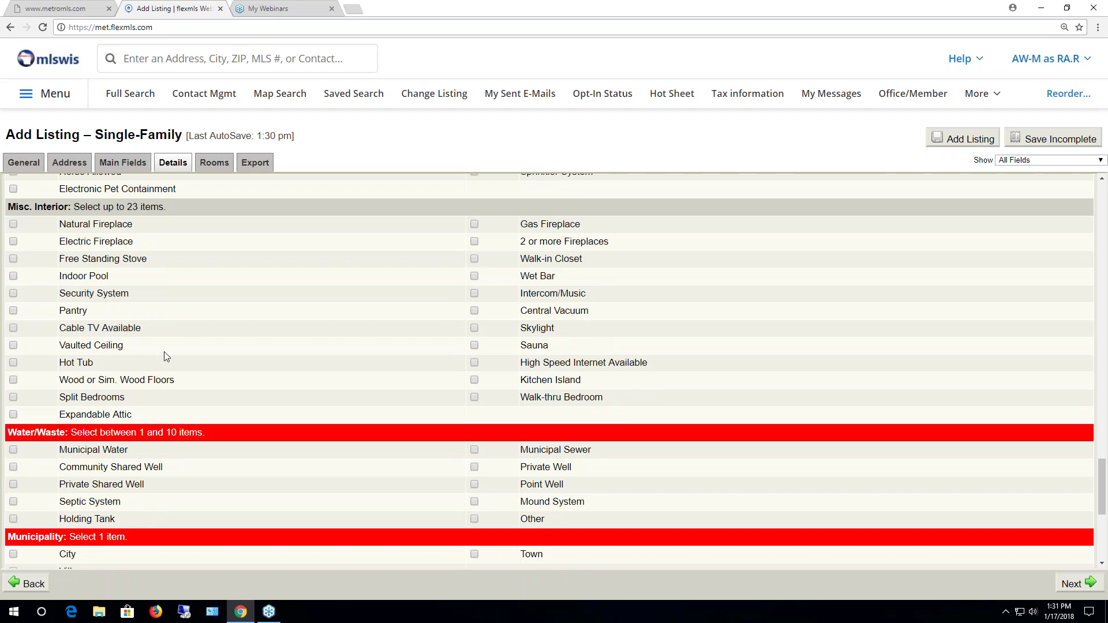
scroll(164, 355, "down", 3)
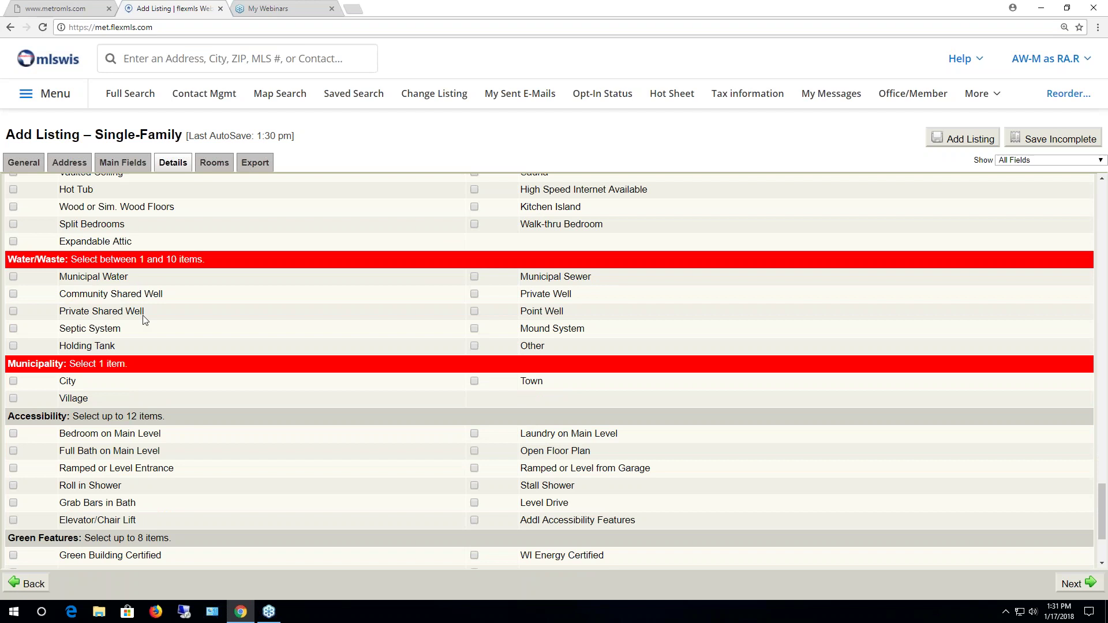
left_click(13, 277)
left_click(474, 278)
scroll(194, 346, "down", 1)
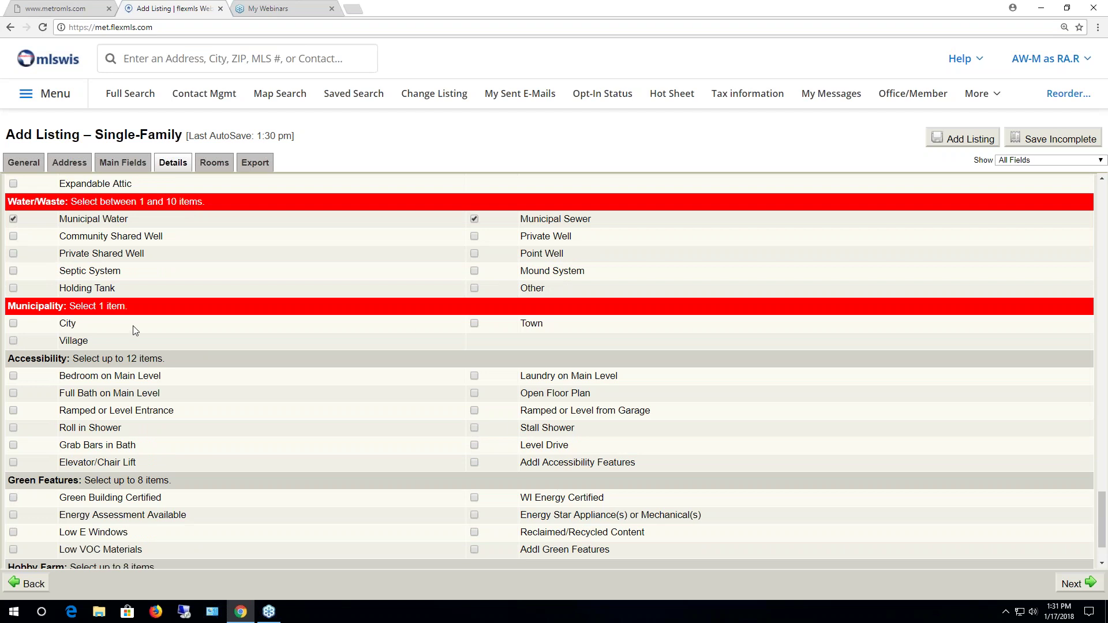
left_click(13, 325)
scroll(306, 443, "down", 2)
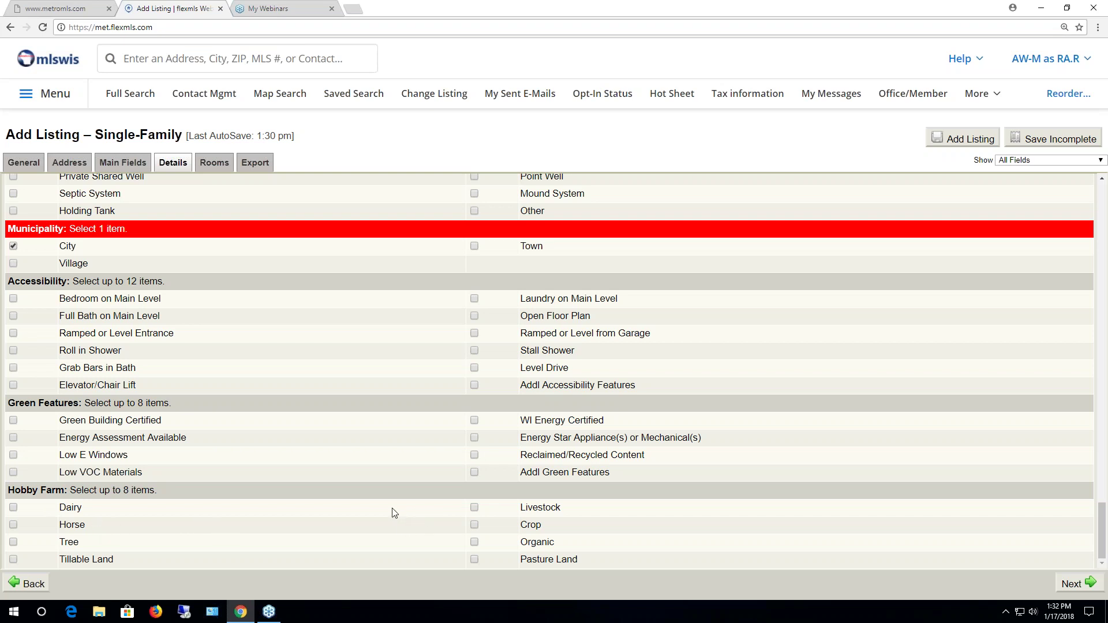
scroll(396, 510, "up", 7)
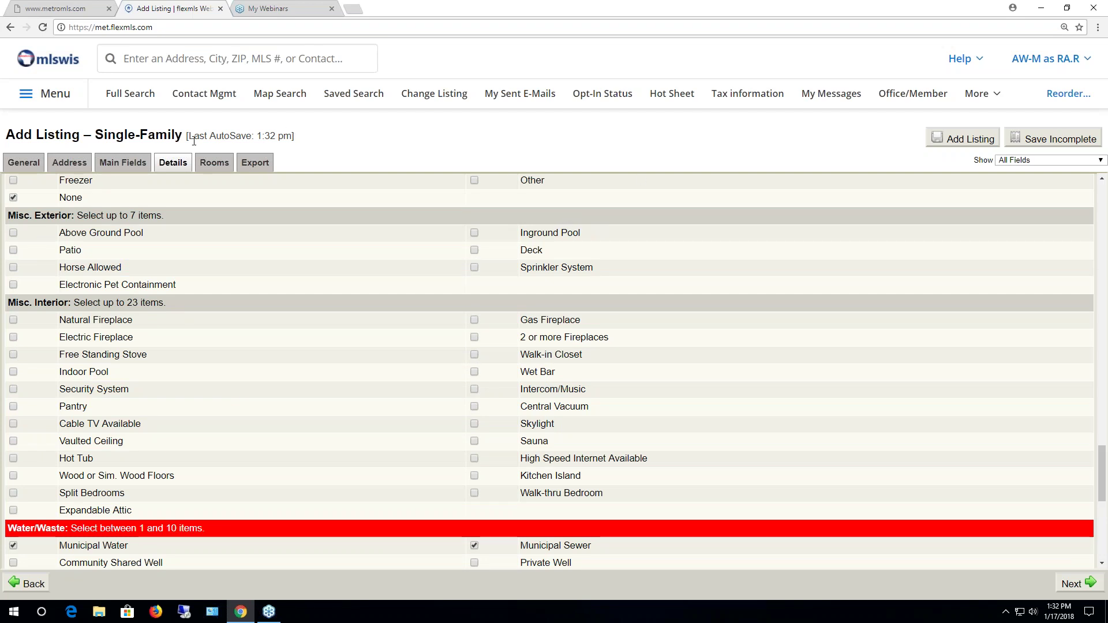
left_click_drag(191, 137, 338, 139)
left_click(338, 139)
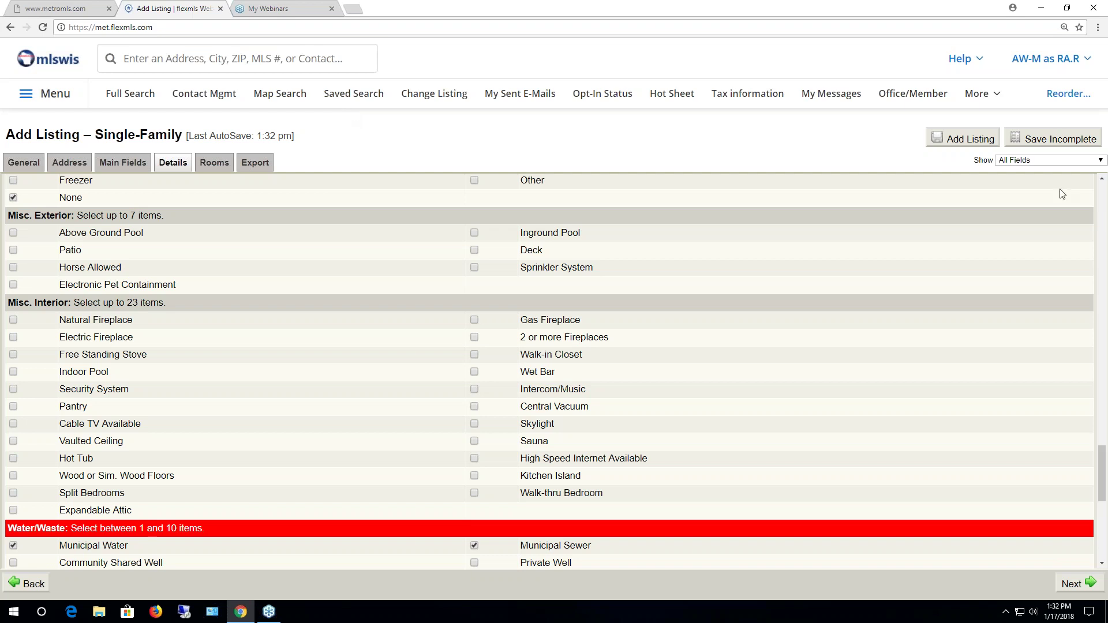
left_click(1027, 166)
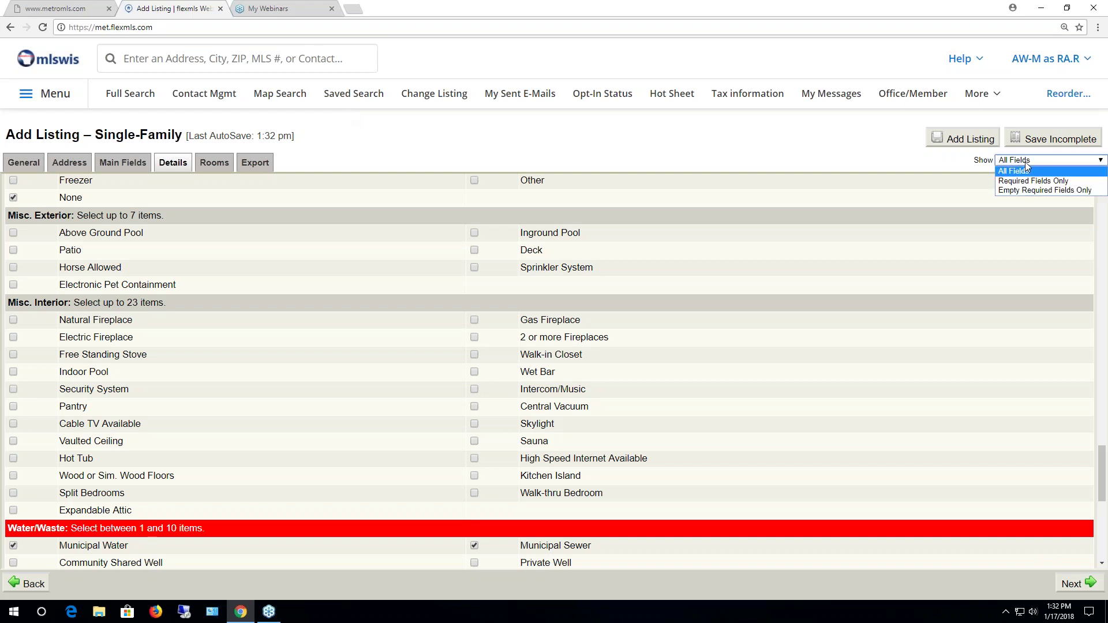
left_click(1029, 191)
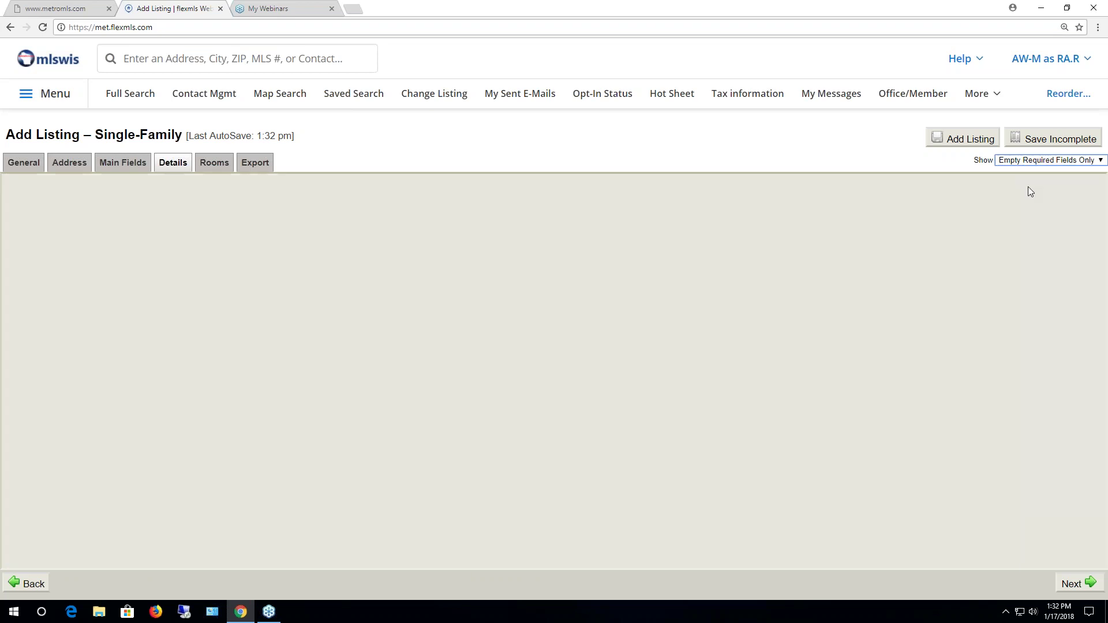
left_click(1009, 164)
left_click(1002, 171)
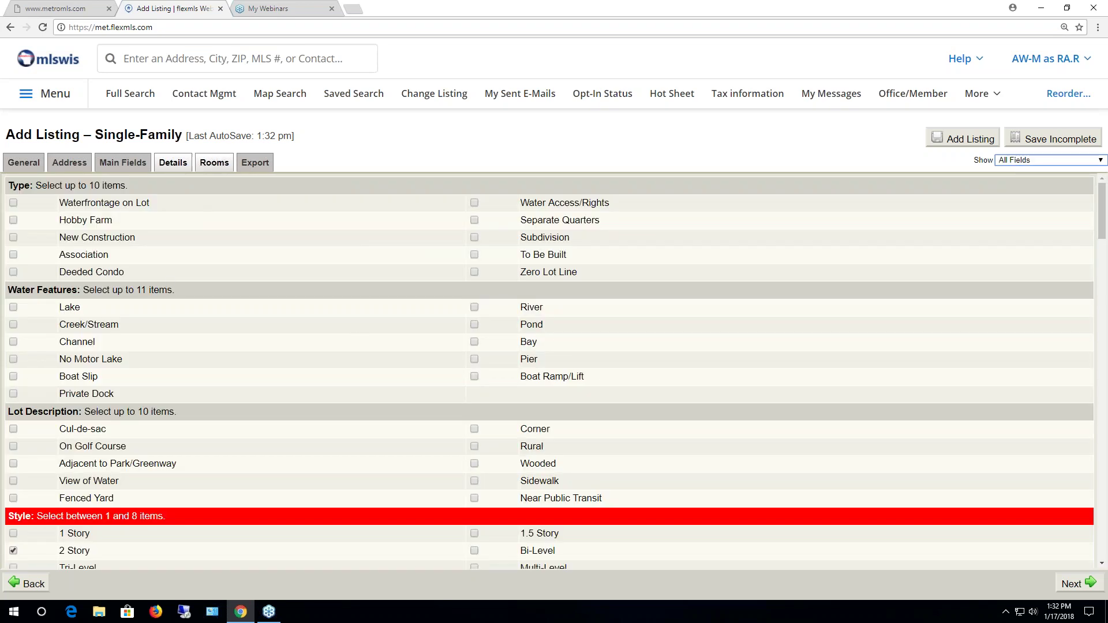
On the Rooms tab, set Living/Great Room and Kitchen to Main, Master Bedroom to Upper
left_click(208, 164)
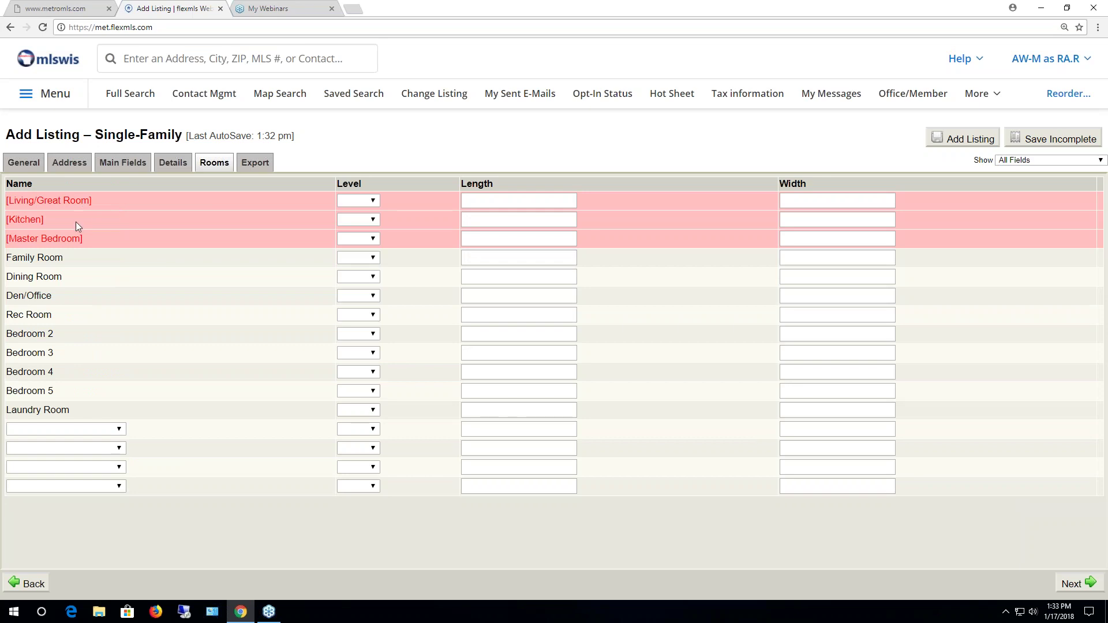
left_click(356, 201)
left_click(357, 224)
left_click(357, 221)
left_click(354, 246)
left_click(358, 238)
left_click(357, 288)
left_click(362, 240)
left_click(351, 277)
Enter room dimensions 12×14 for Living/Great Room, 15×12 for Kitchen, 20×15 for Master Bedroom
left_click(532, 203)
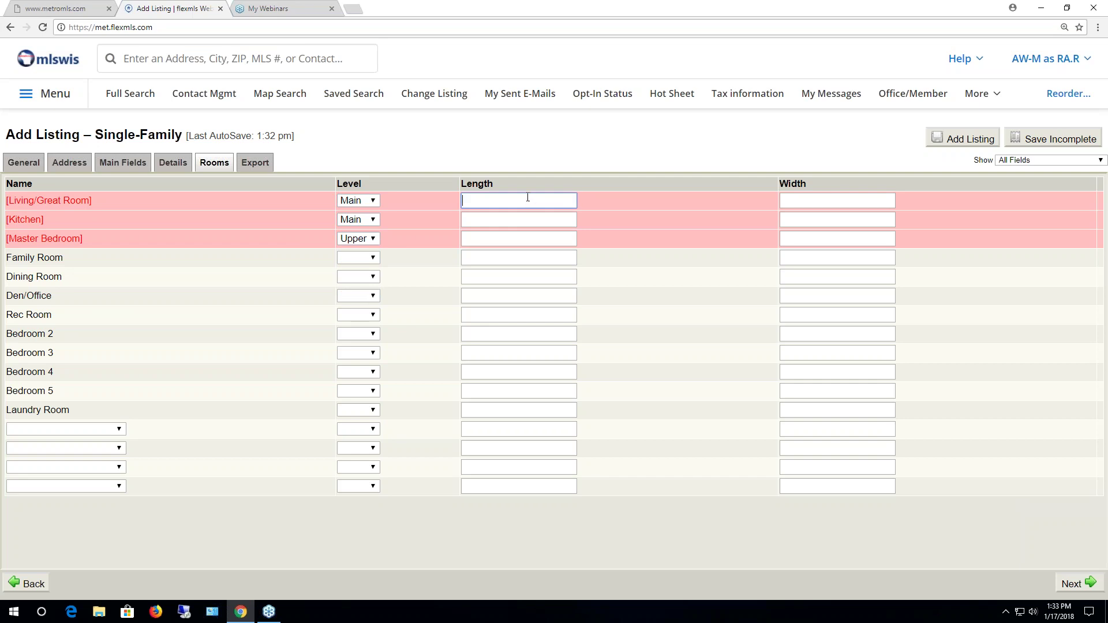
type("12")
key("Tab")
type("14")
key("Tab")
key("Tab")
key("Tab")
key("shift+Tab")
type("15")
key("Tab")
type("12")
key("Tab")
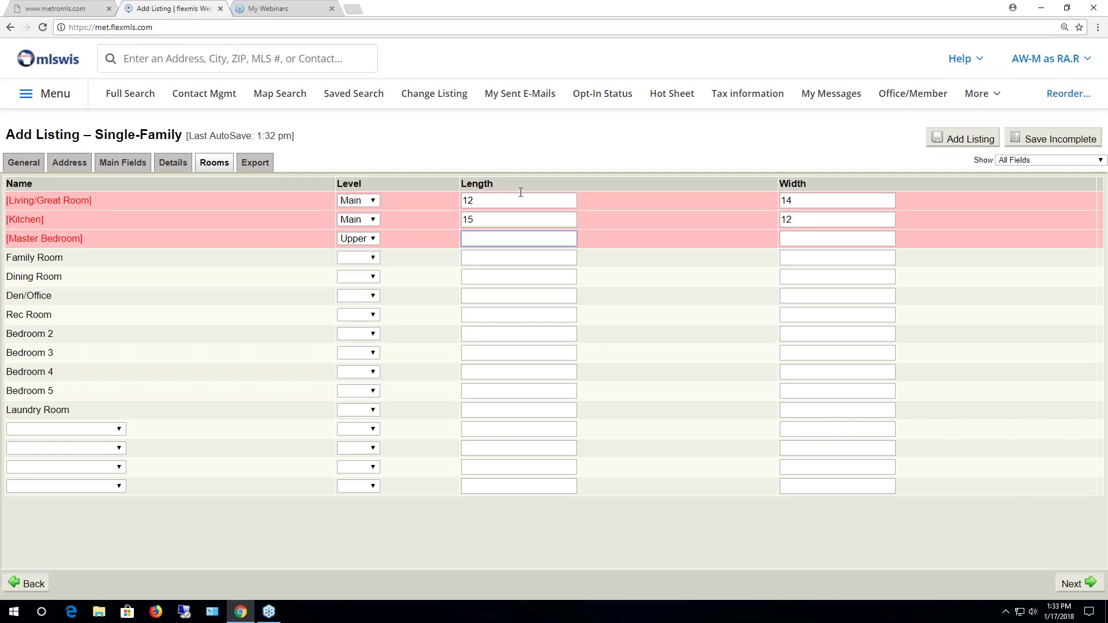
type("20")
key("Tab")
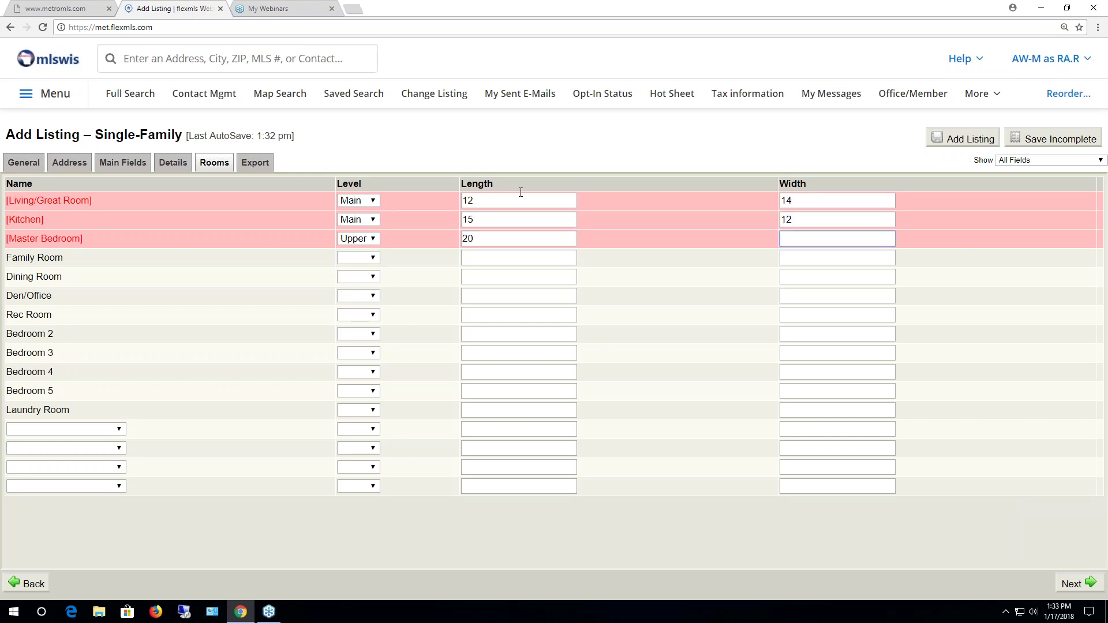
type("15")
Look through the extra room types list without adding any room
left_click(81, 430)
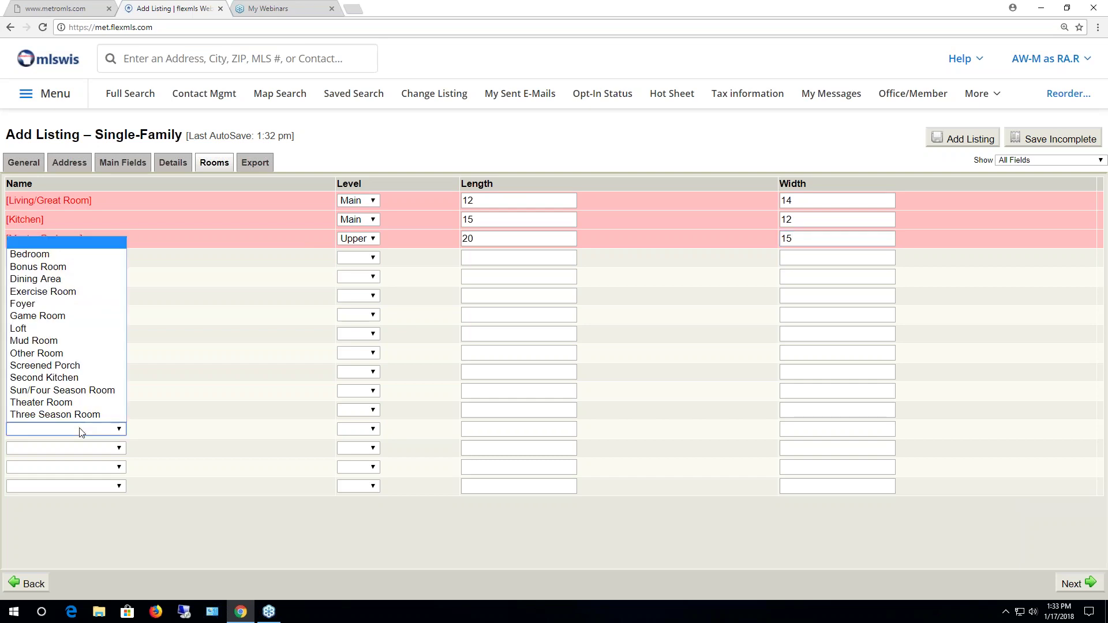
left_click(114, 430)
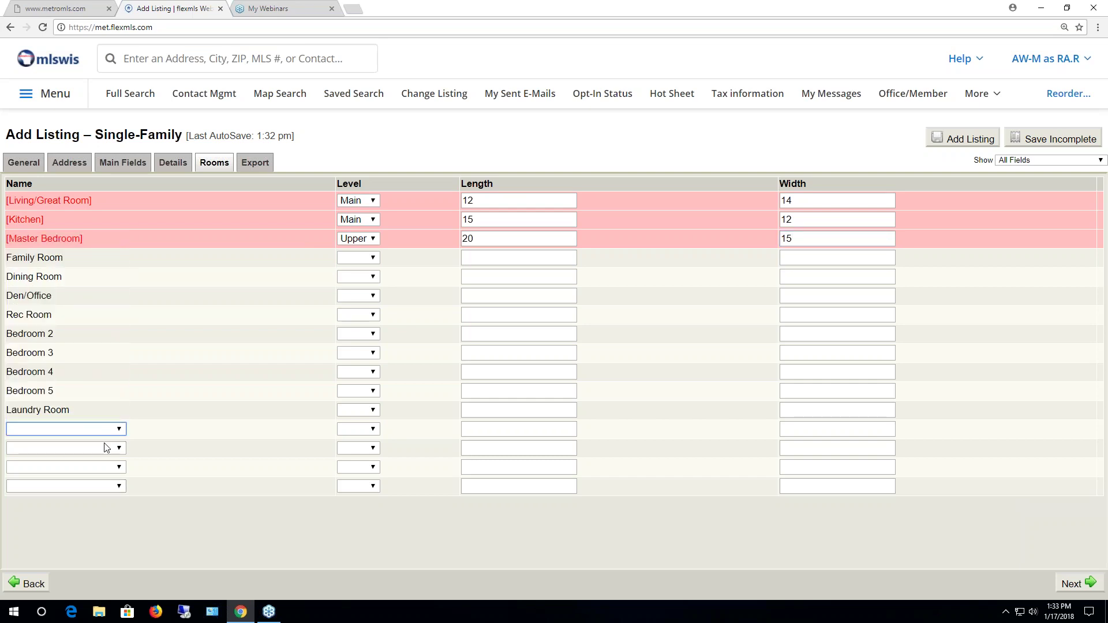
left_click(112, 430)
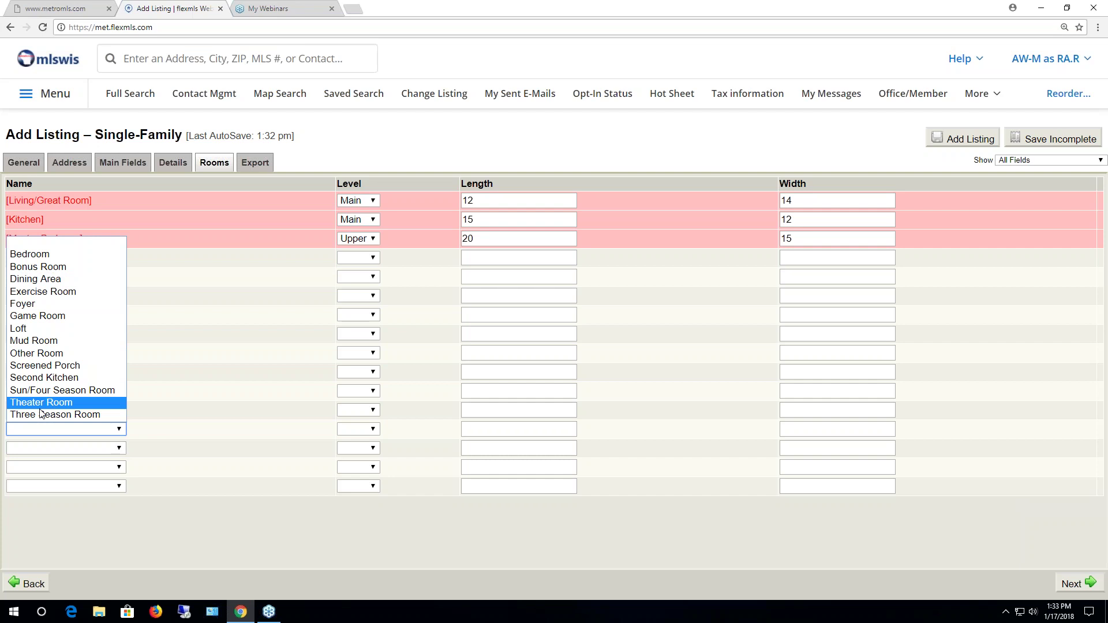
left_click(179, 501)
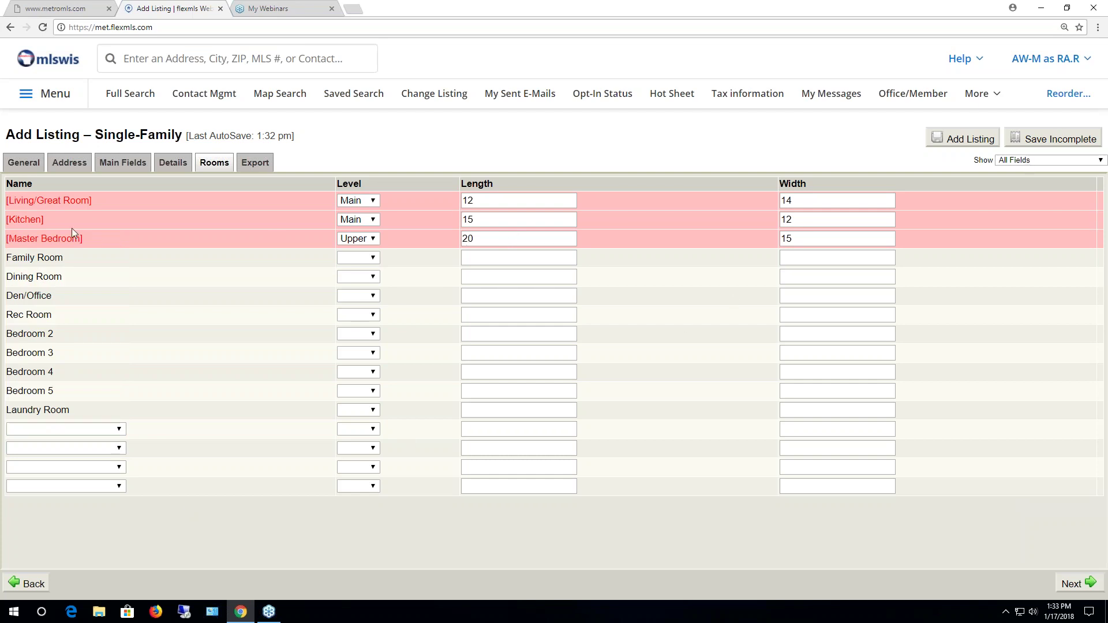
Review the Export tab: All MLS authorized public web sites checked, no seller opt-outs
double_click(255, 163)
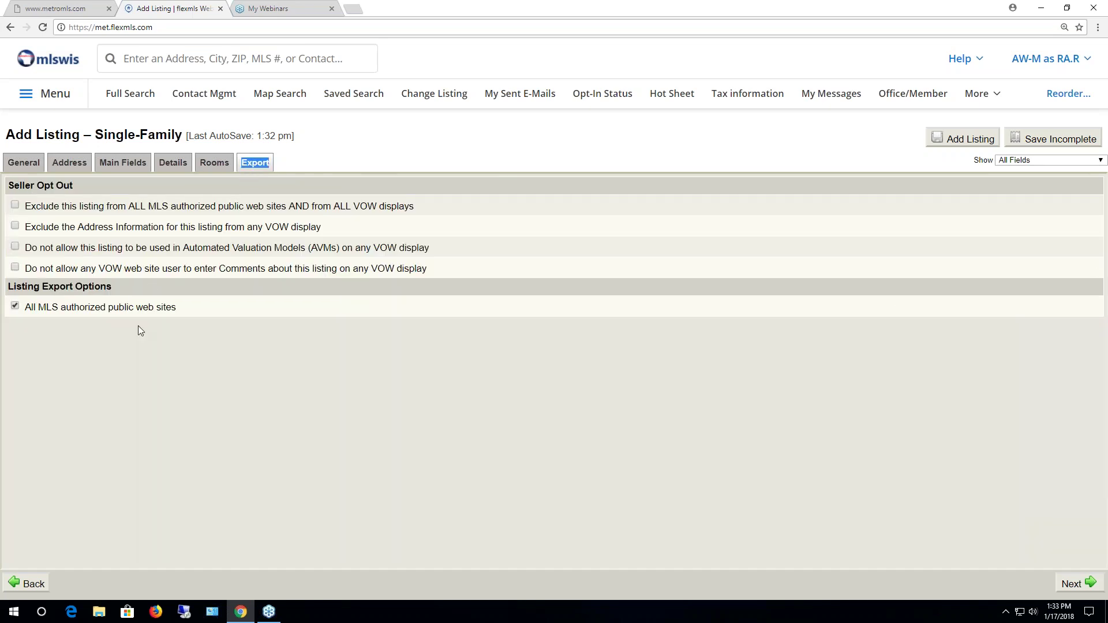
left_click(181, 358)
left_click(125, 164)
left_click(72, 164)
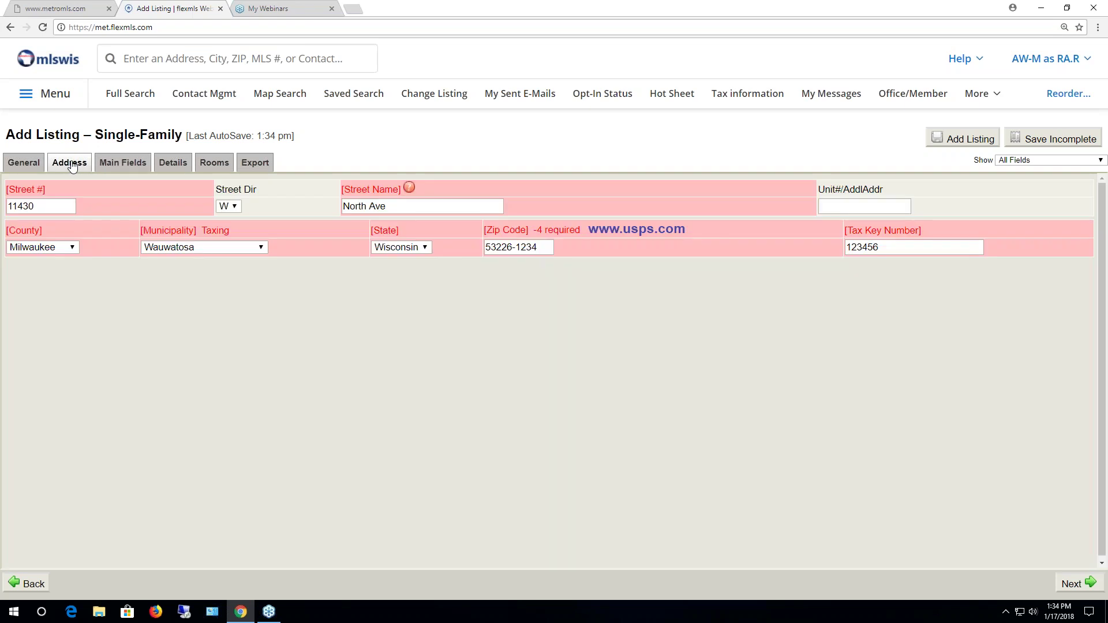
left_click(151, 167)
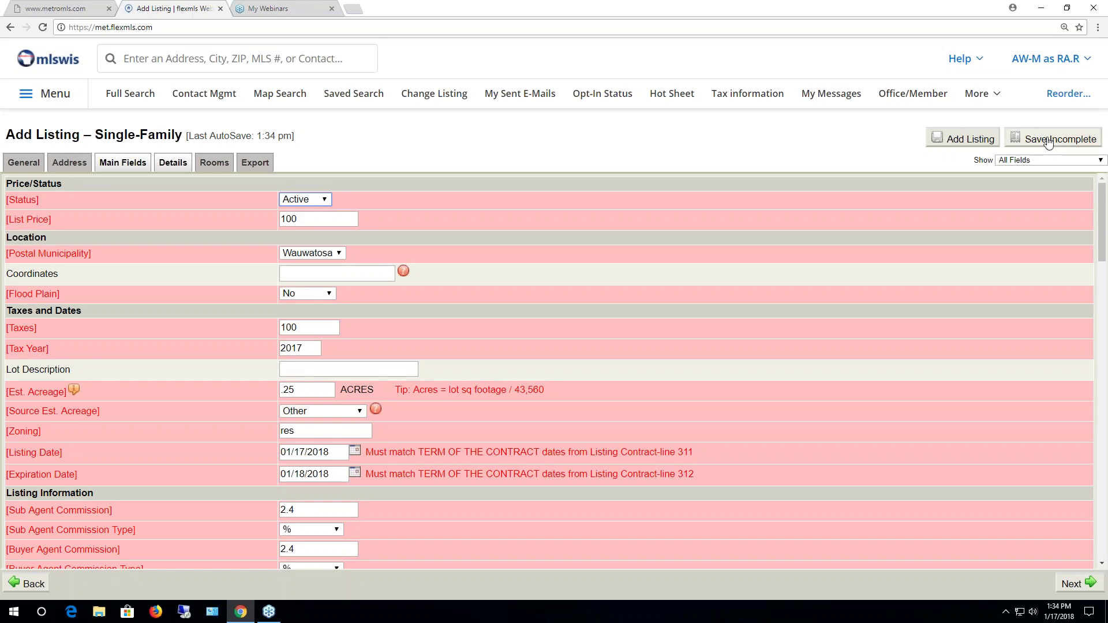
left_click(1049, 141)
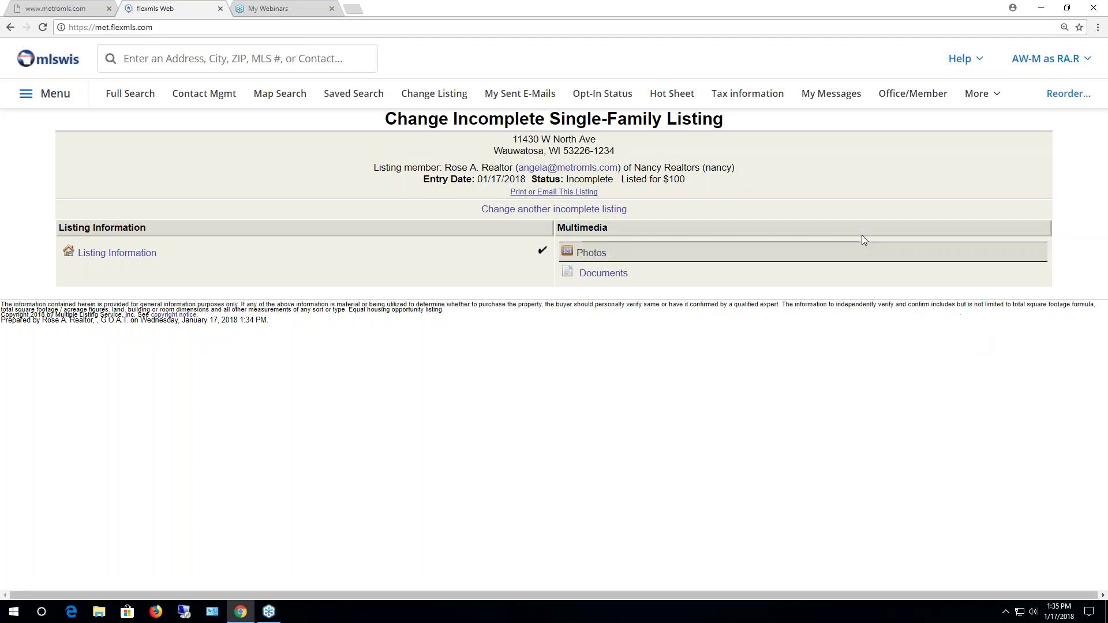
left_click(53, 96)
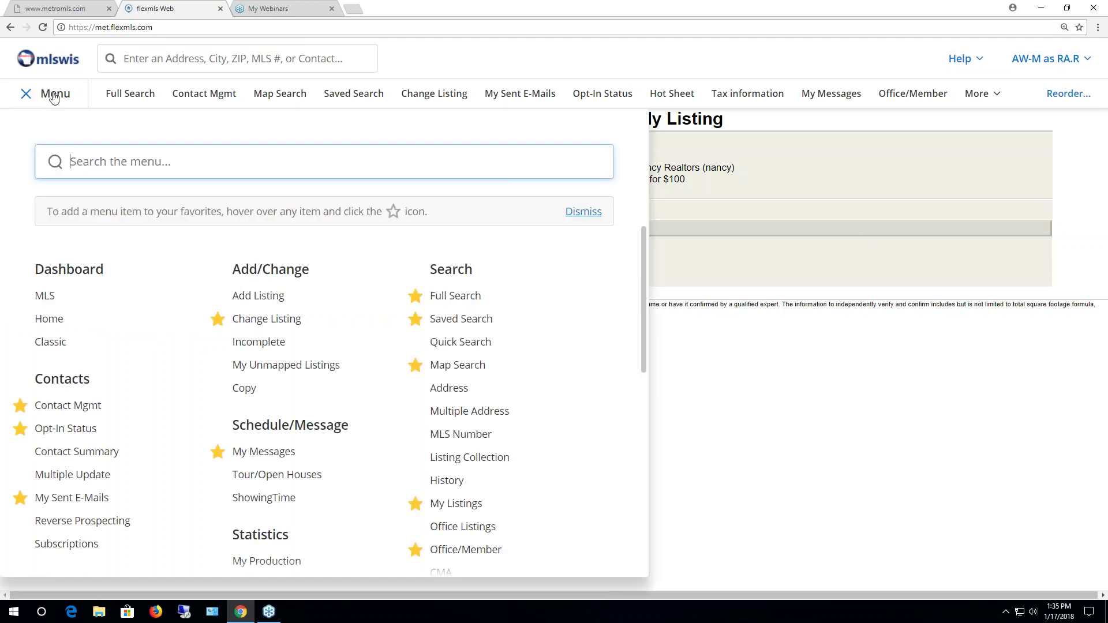
left_click(249, 347)
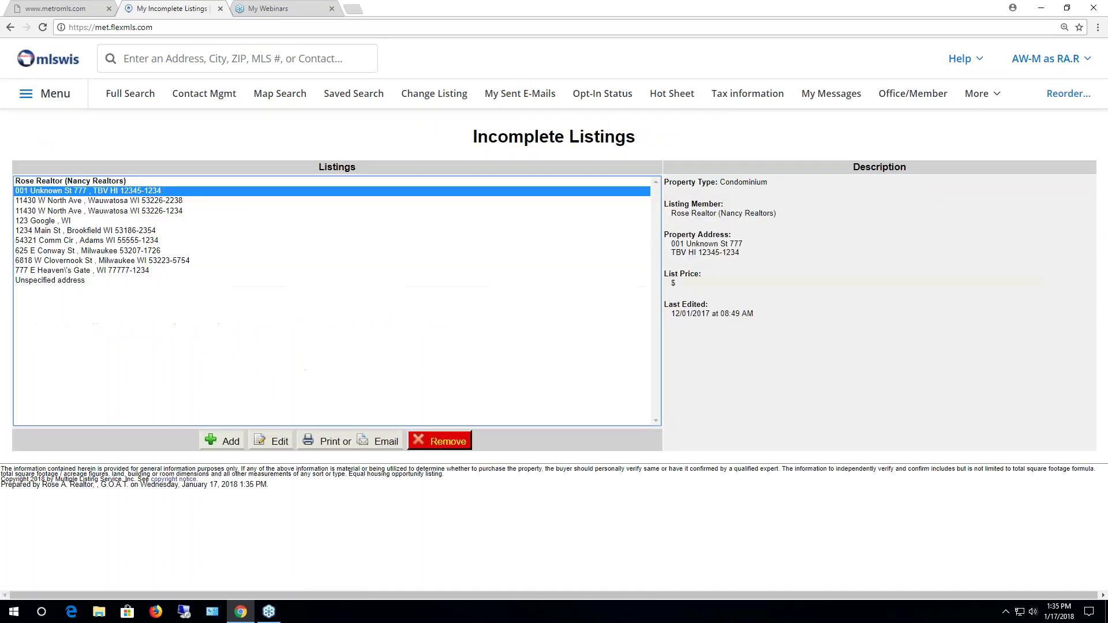
left_click(77, 211)
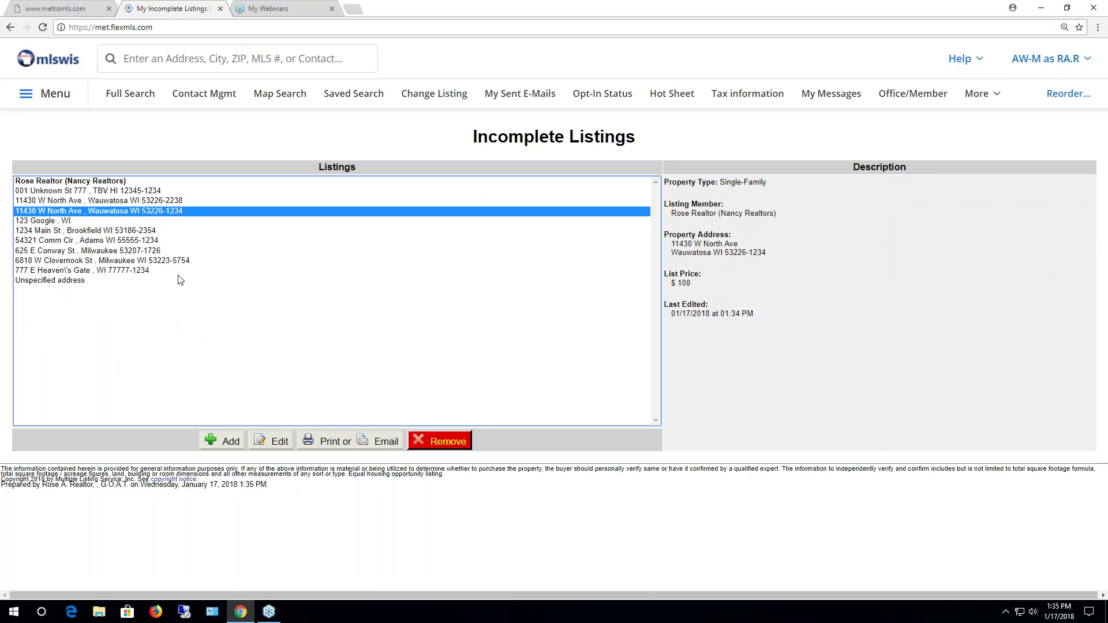
left_click(281, 444)
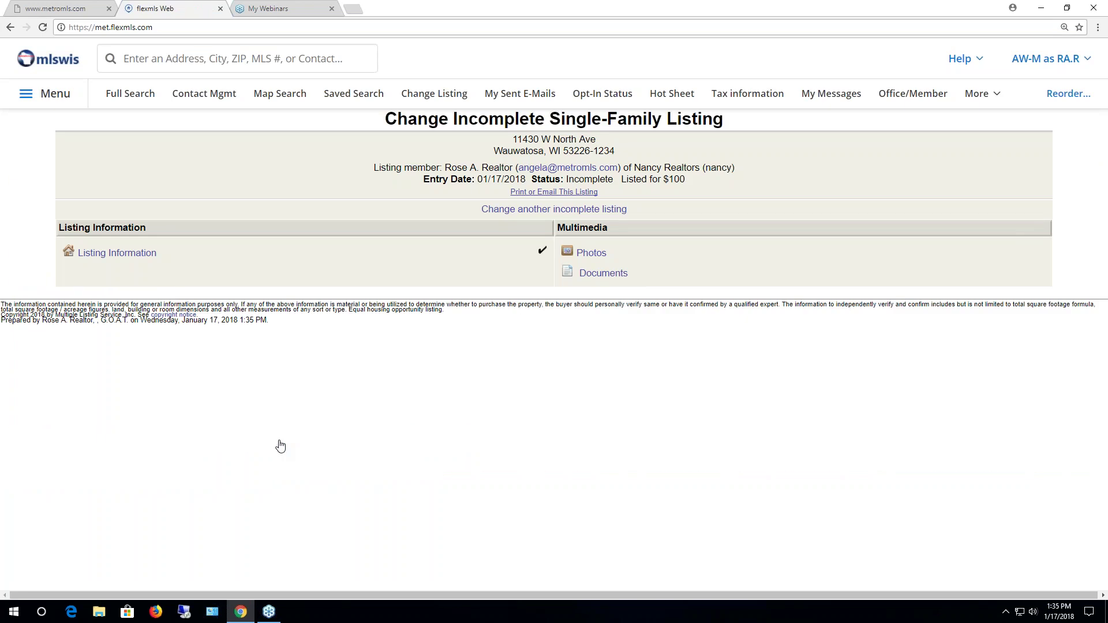
left_click(122, 254)
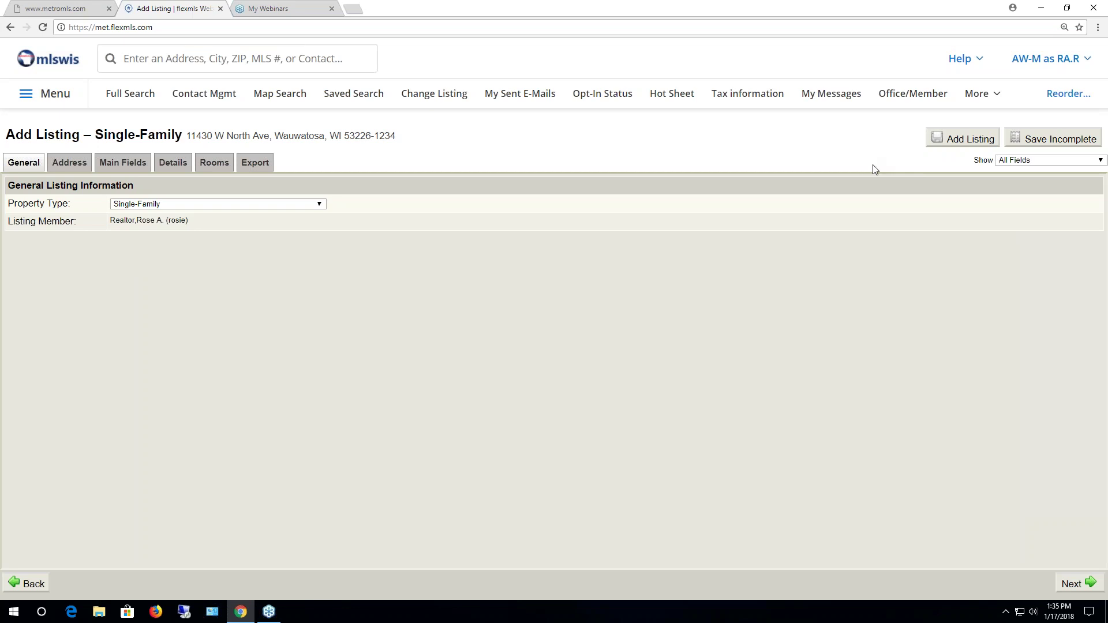
left_click(43, 99)
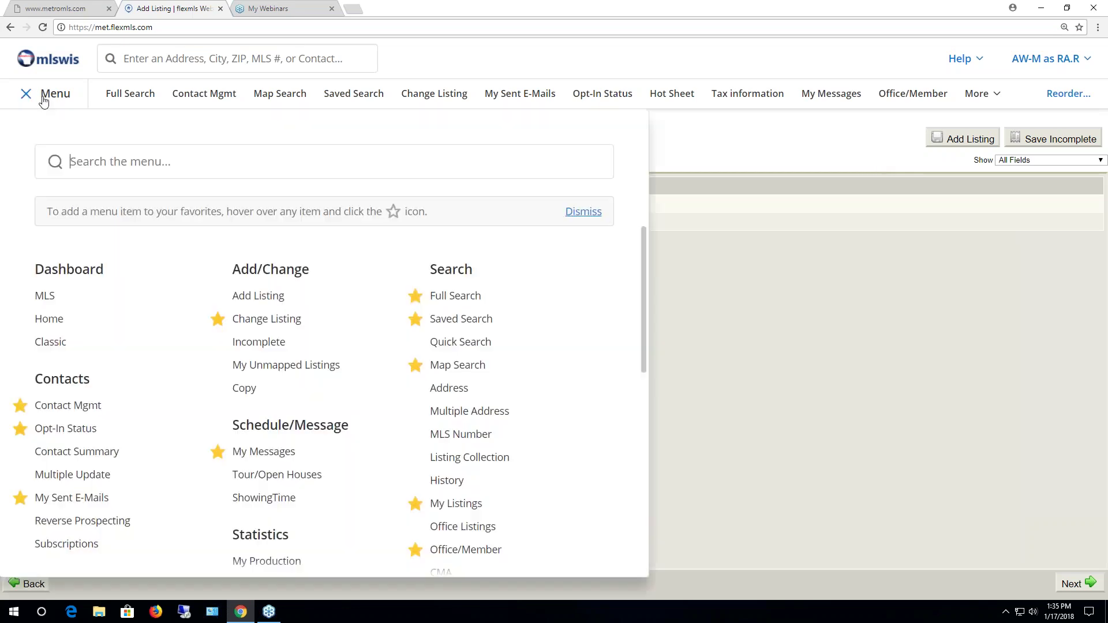
left_click(261, 343)
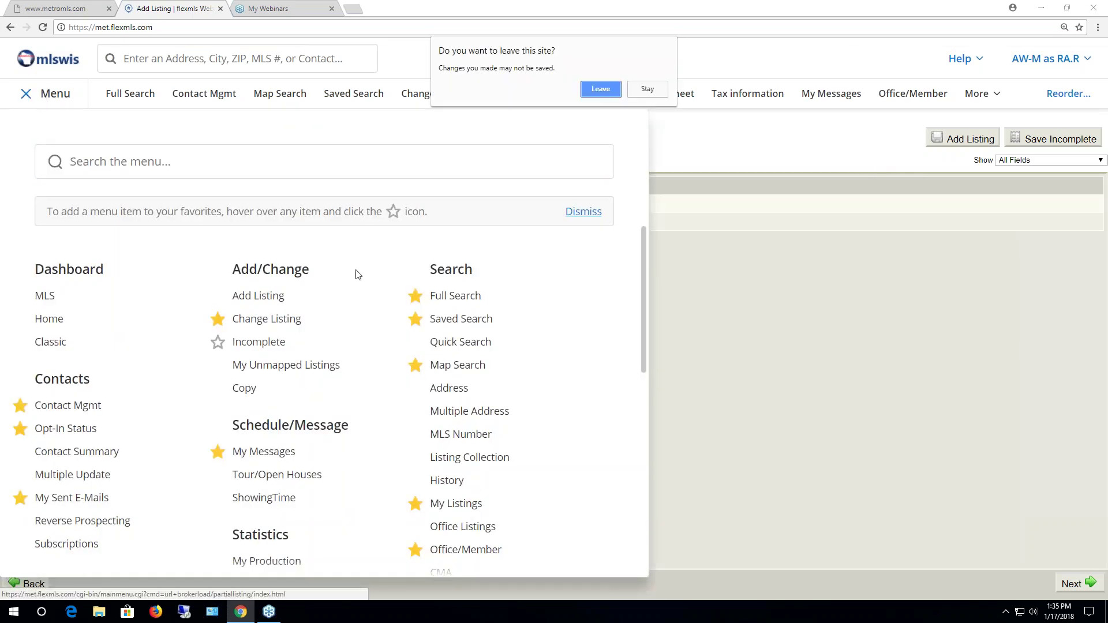
left_click(600, 90)
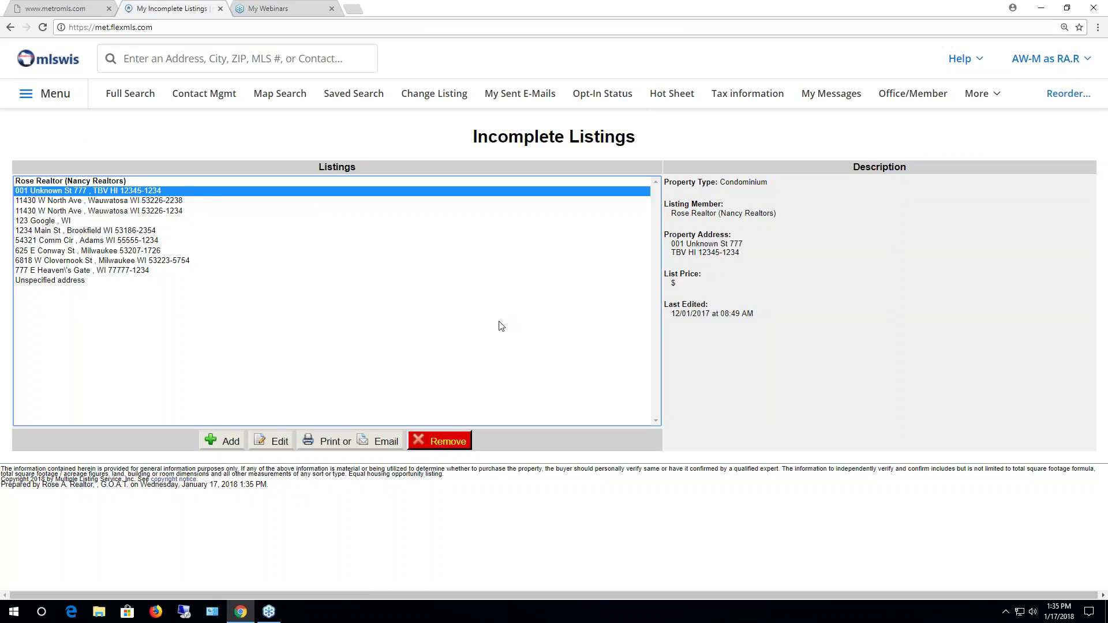
left_click(166, 213)
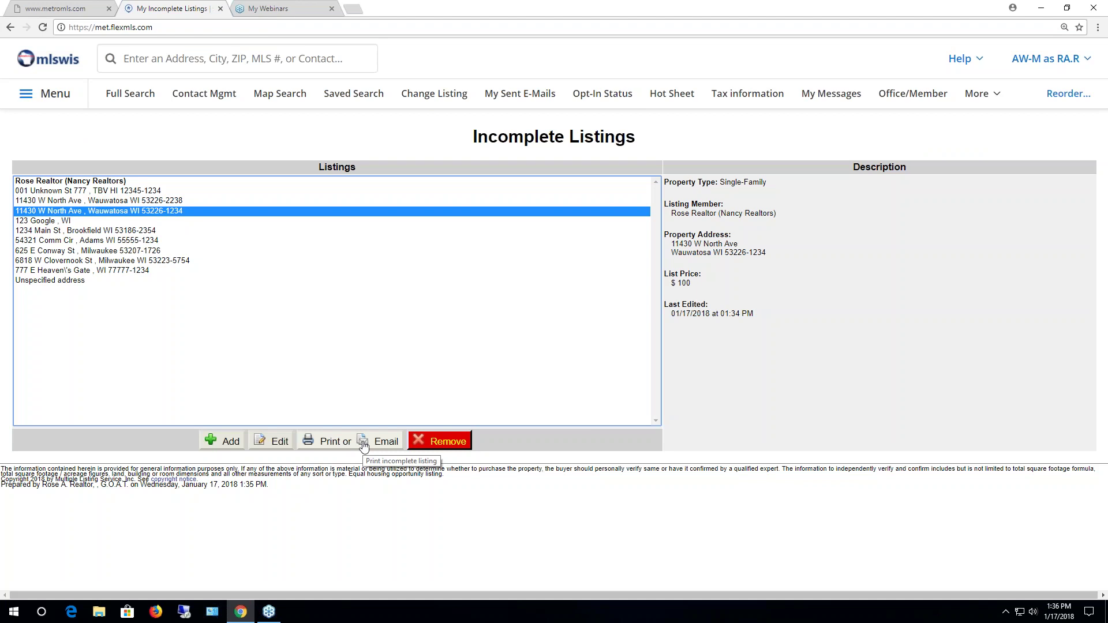
left_click(346, 443)
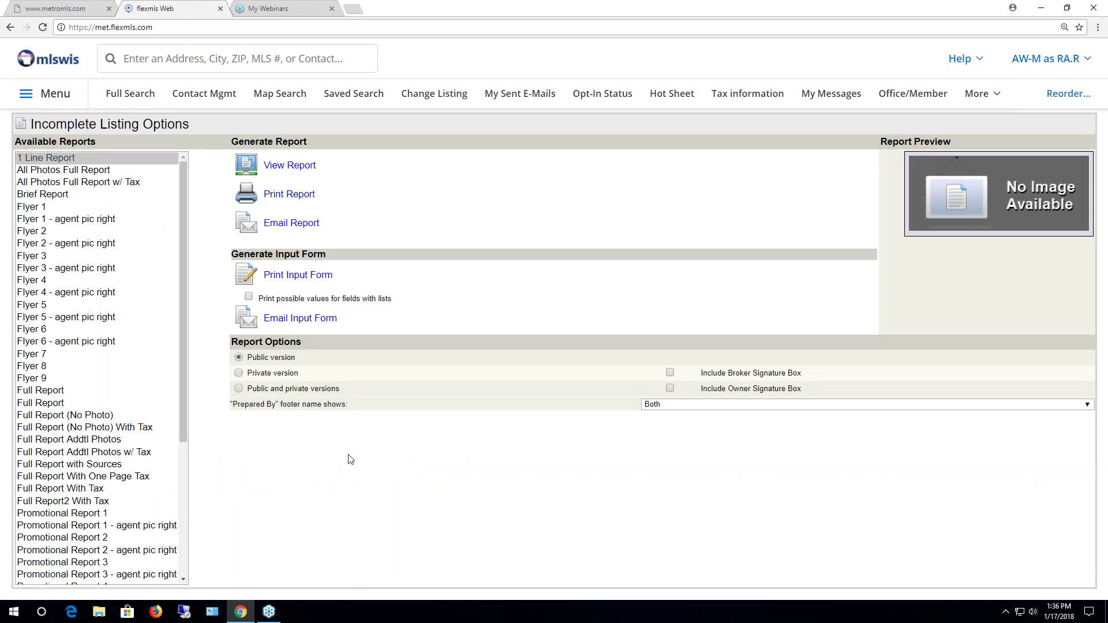
left_click(49, 392)
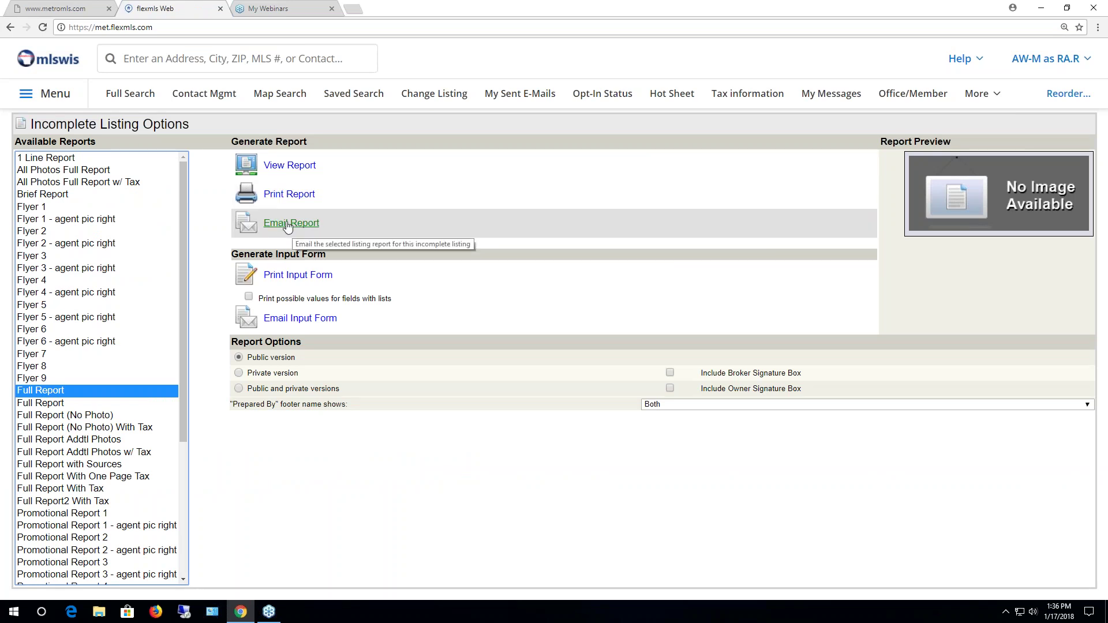
left_click(295, 192)
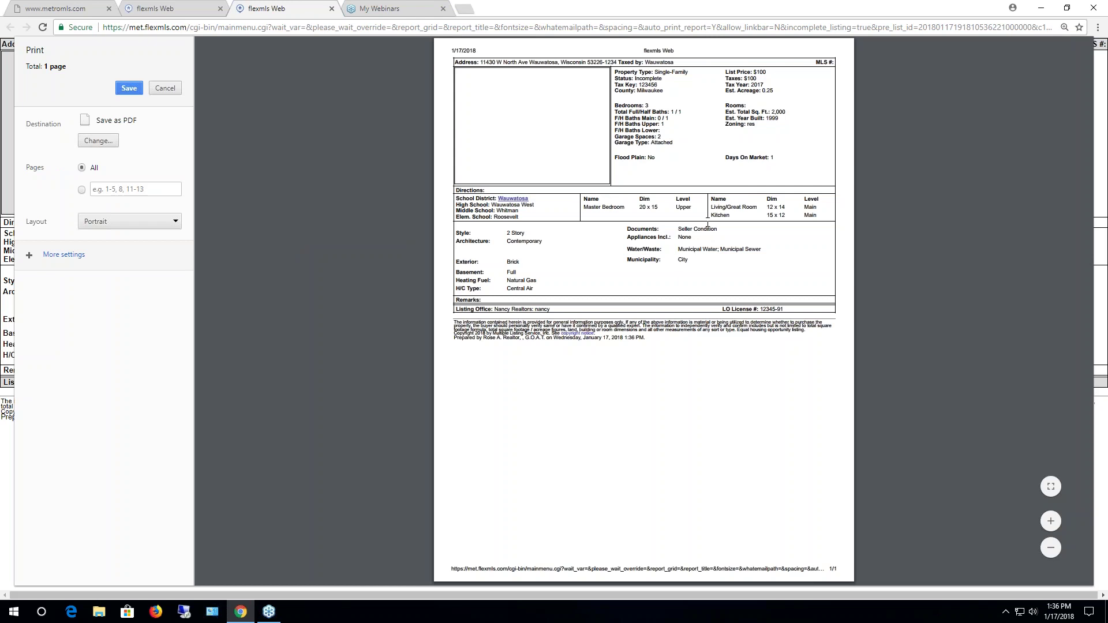
left_click(332, 9)
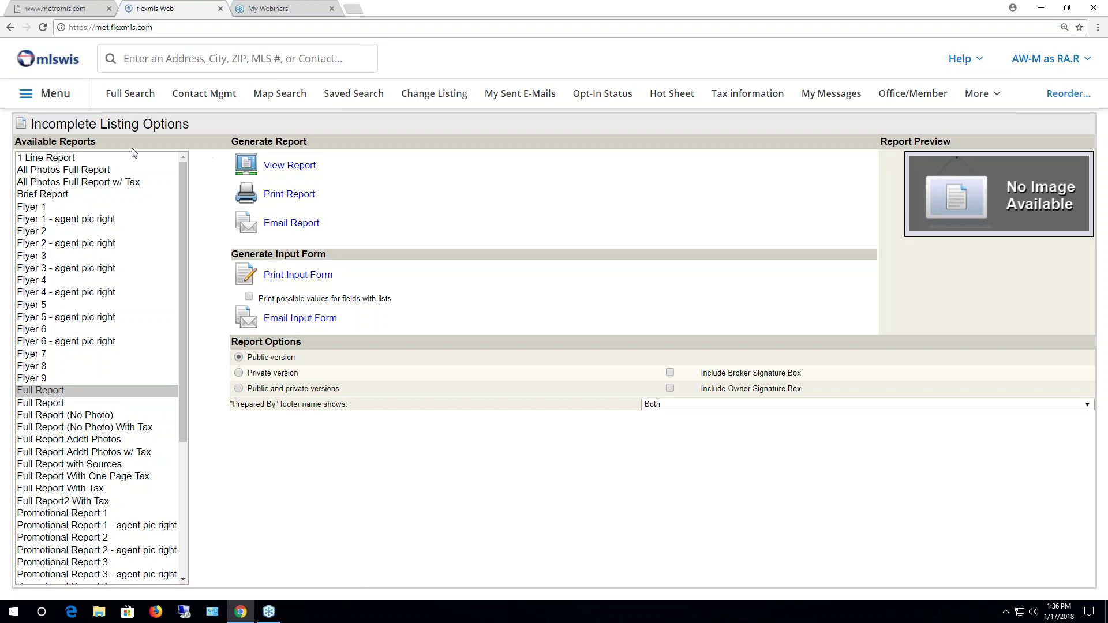
left_click(68, 105)
Delete the Unspecified address incomplete listing, then start a new listing
left_click(272, 340)
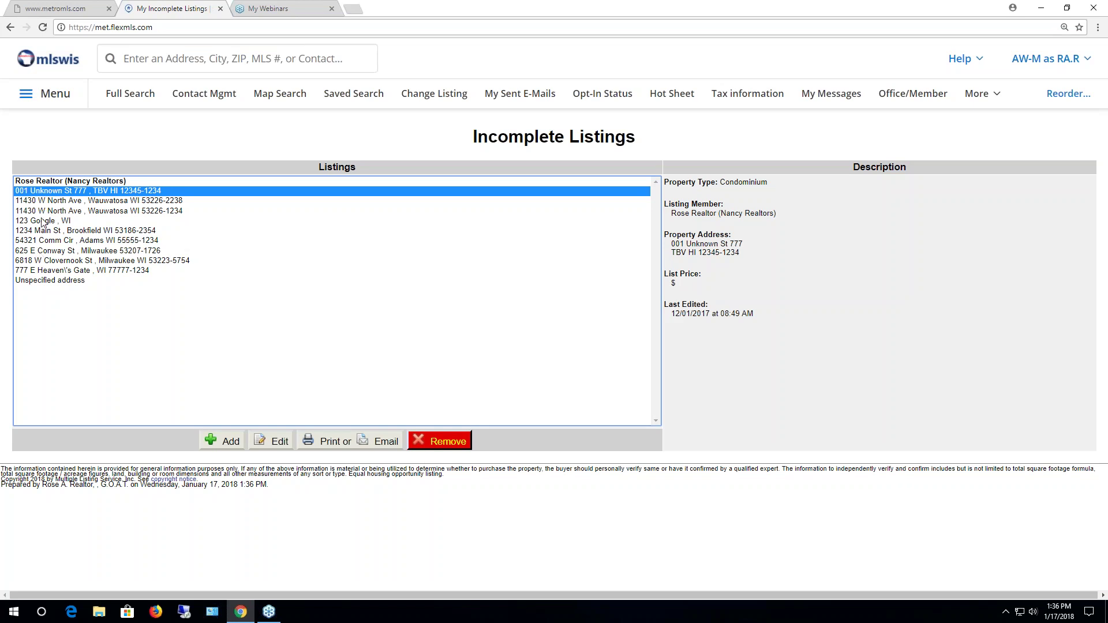
left_click(53, 283)
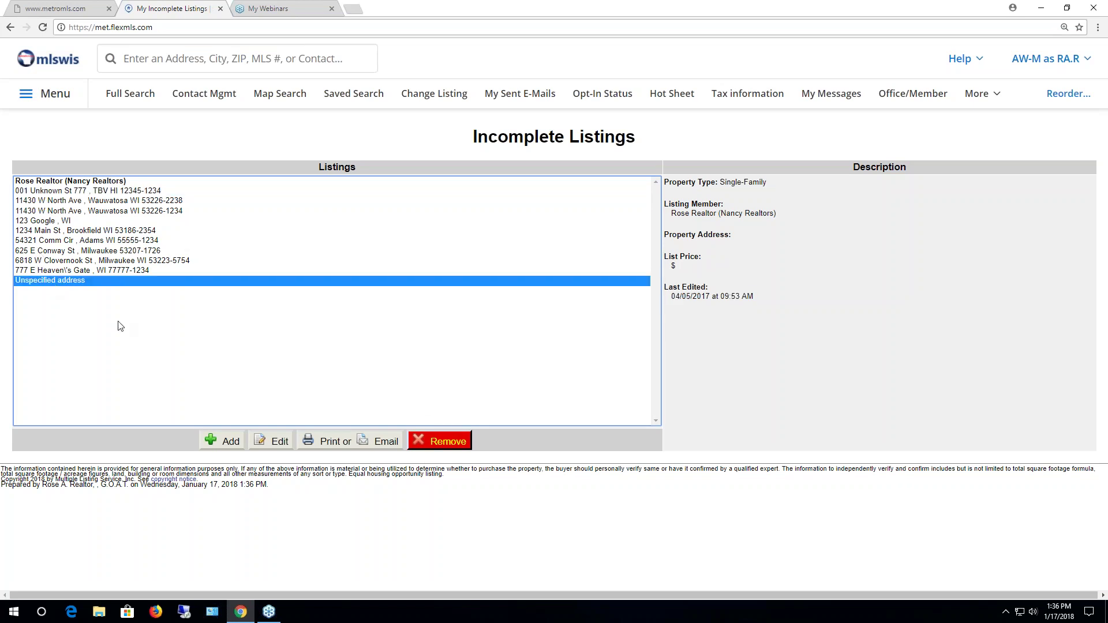
left_click(442, 444)
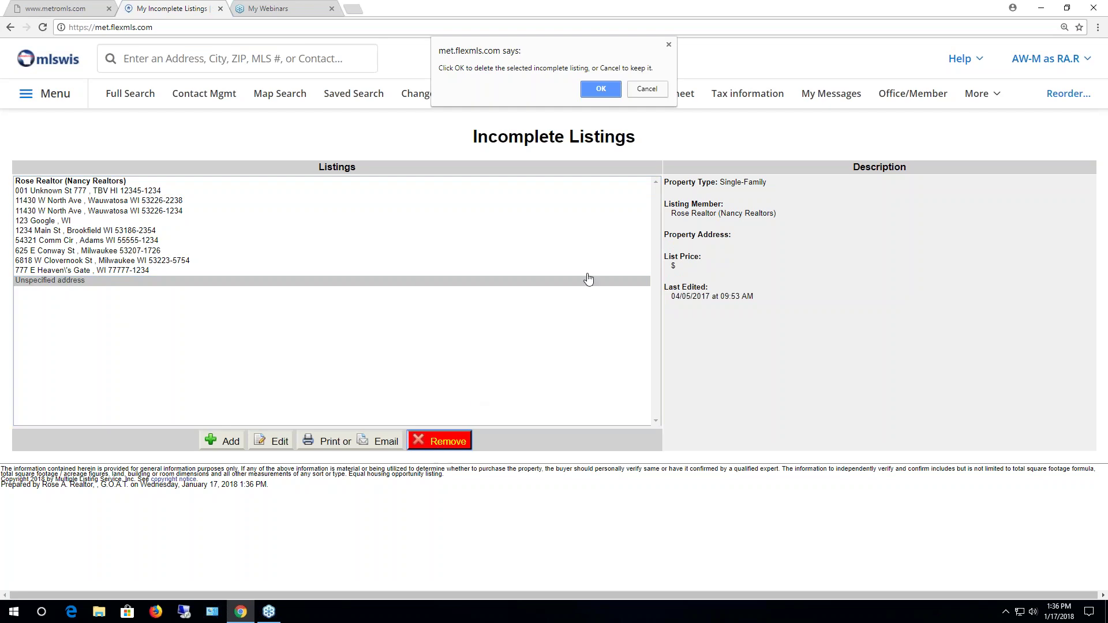
left_click(601, 89)
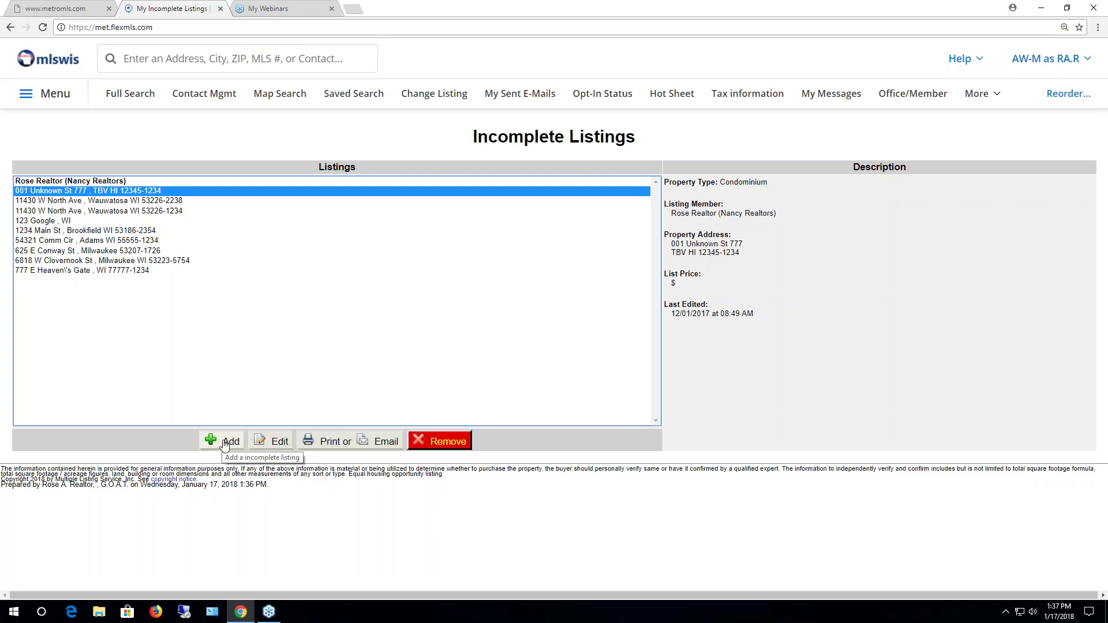
left_click(228, 442)
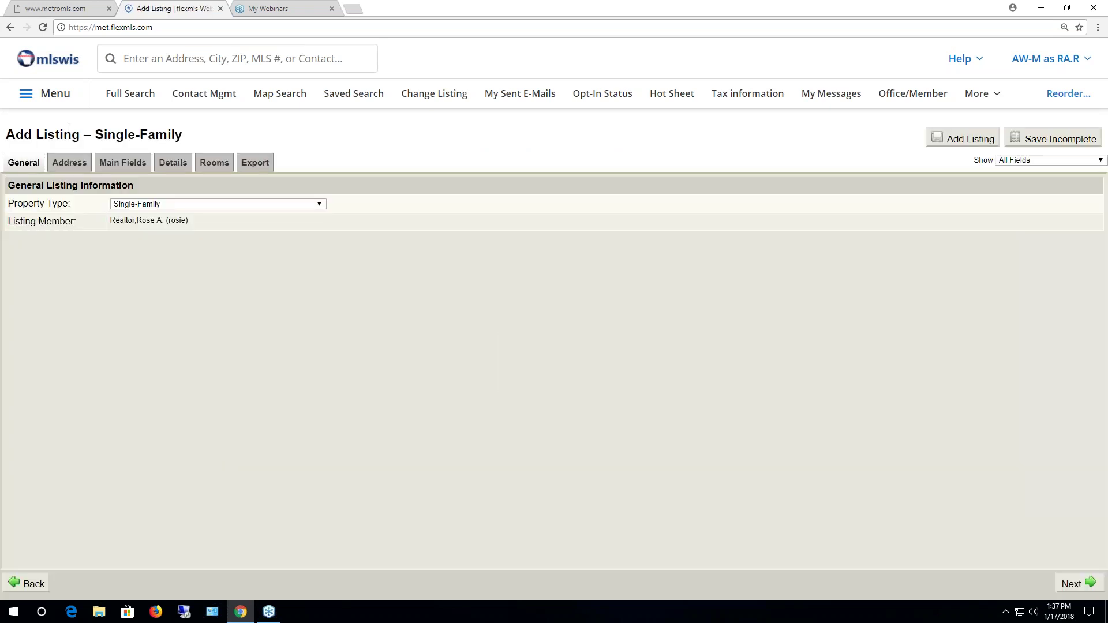
Move the new Single-Family listing past its address fields, skipping geocoding
left_click(64, 162)
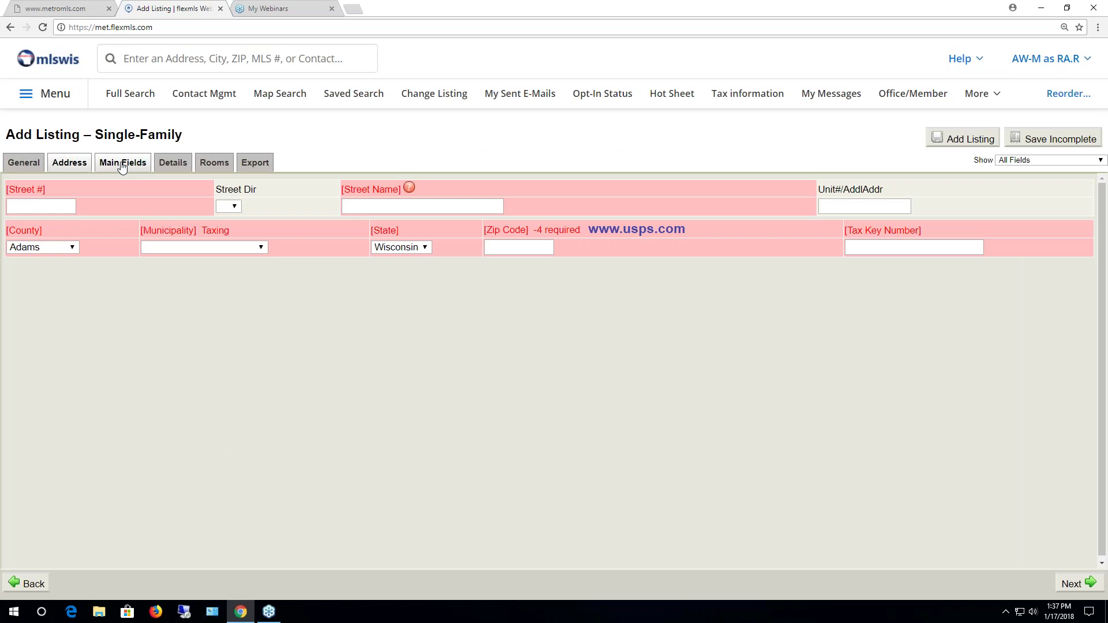
left_click(171, 163)
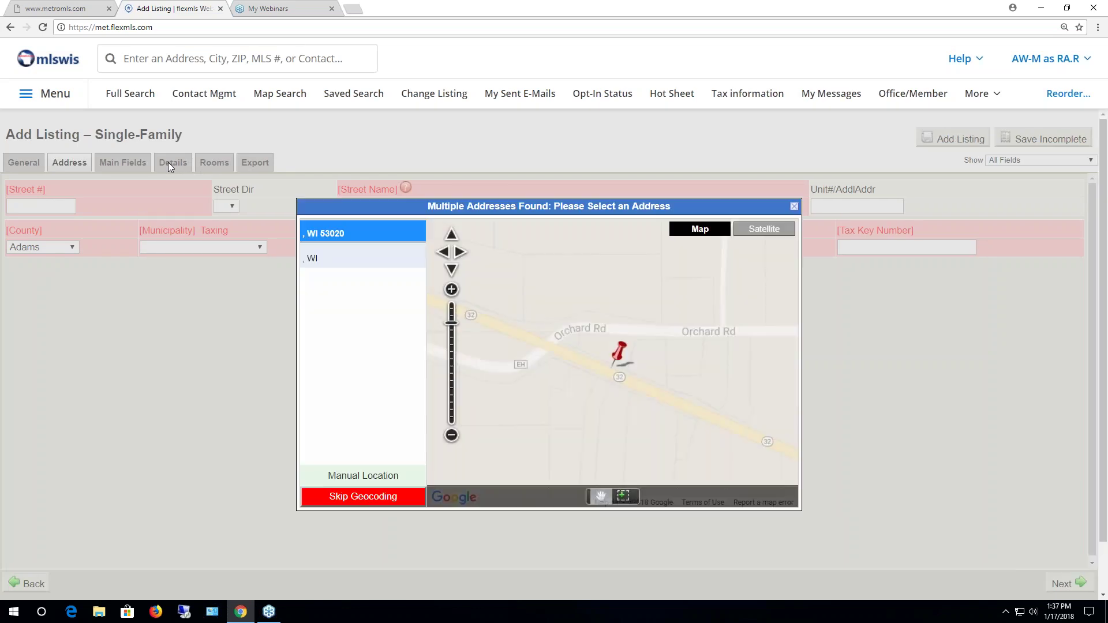
left_click(363, 496)
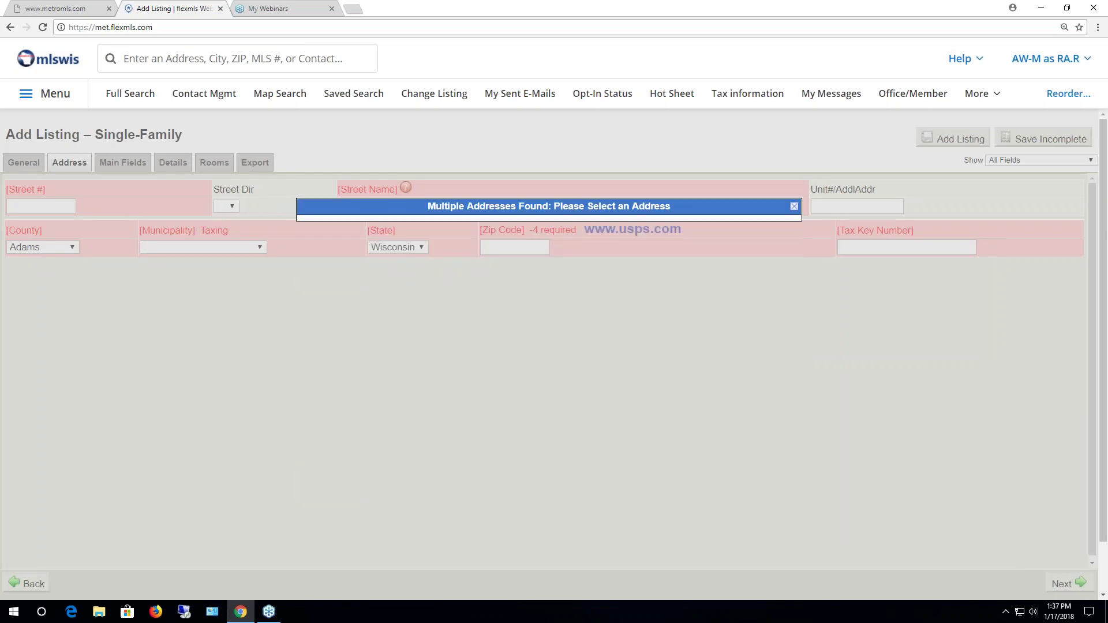
left_click(58, 99)
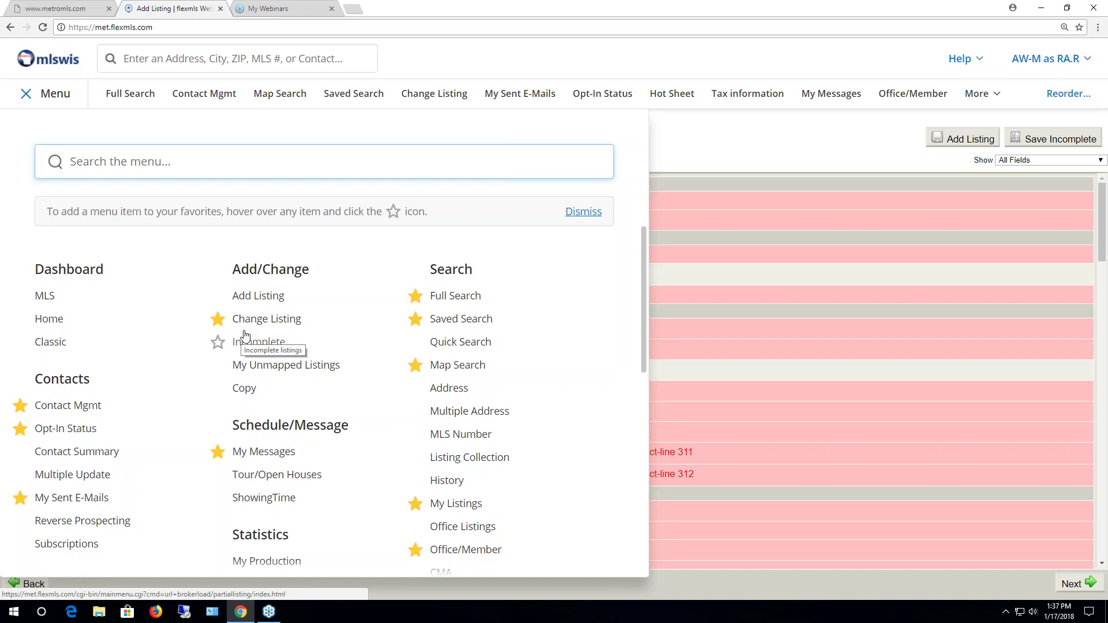
Leave the unsaved form and open the Photos page of the 001 Unknown St 777 condo listing
left_click(276, 343)
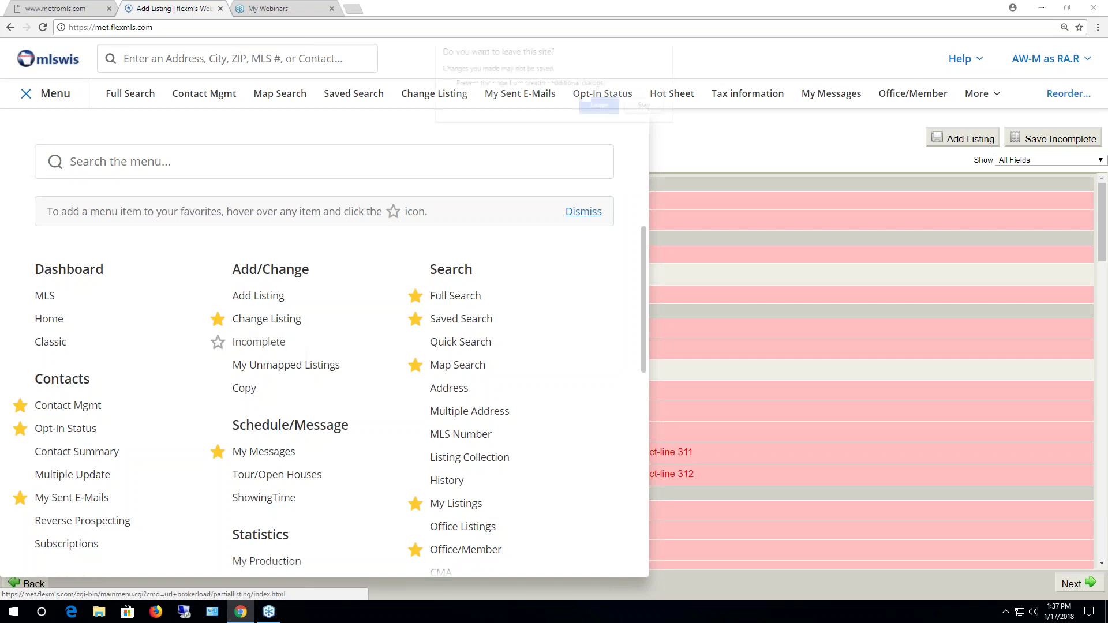
left_click(600, 106)
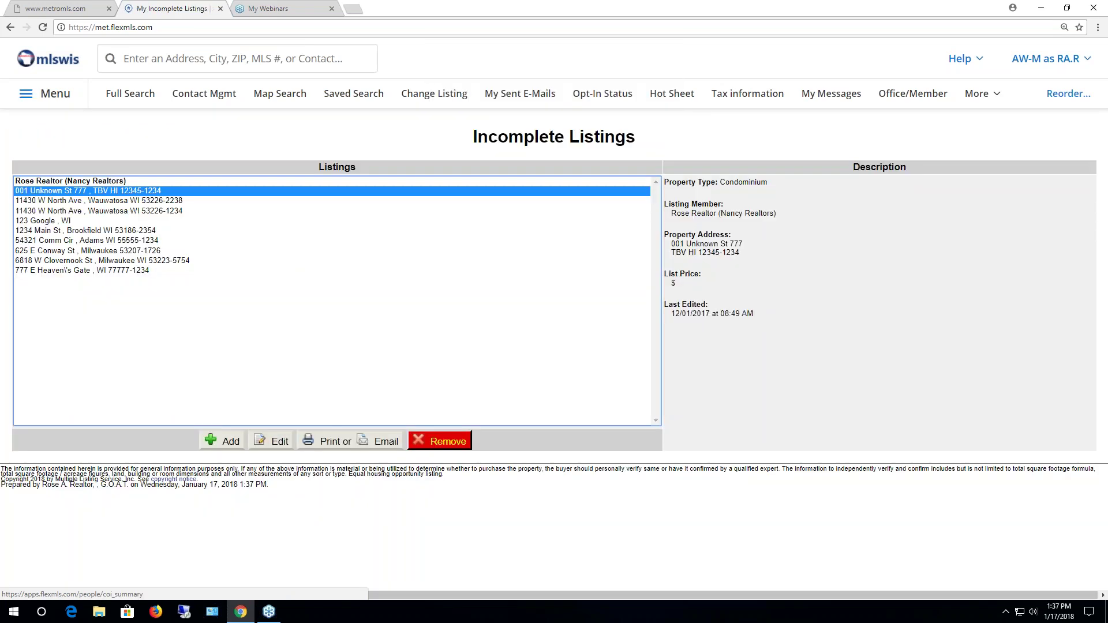
left_click(278, 441)
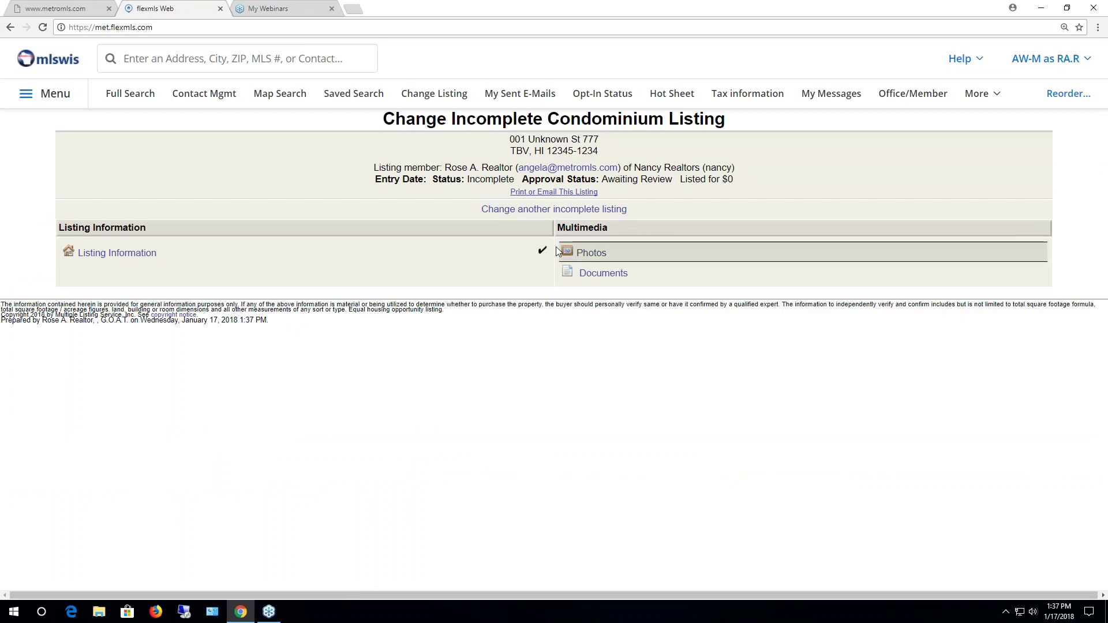
left_click(591, 254)
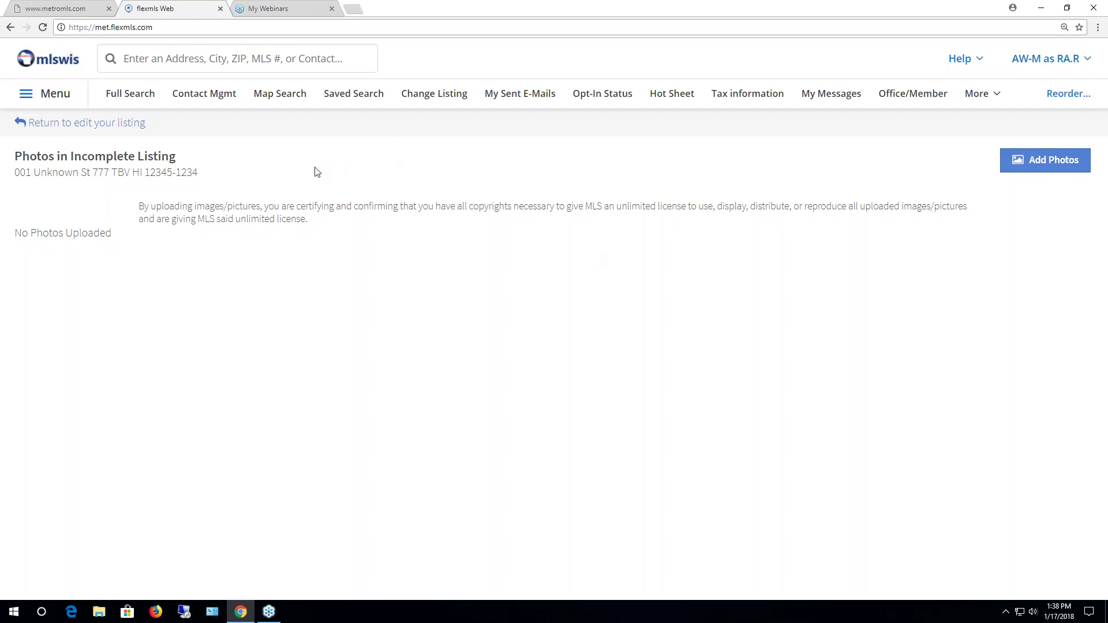
Return from the condo's photos to its edit overview and open its Documents page
left_click(128, 124)
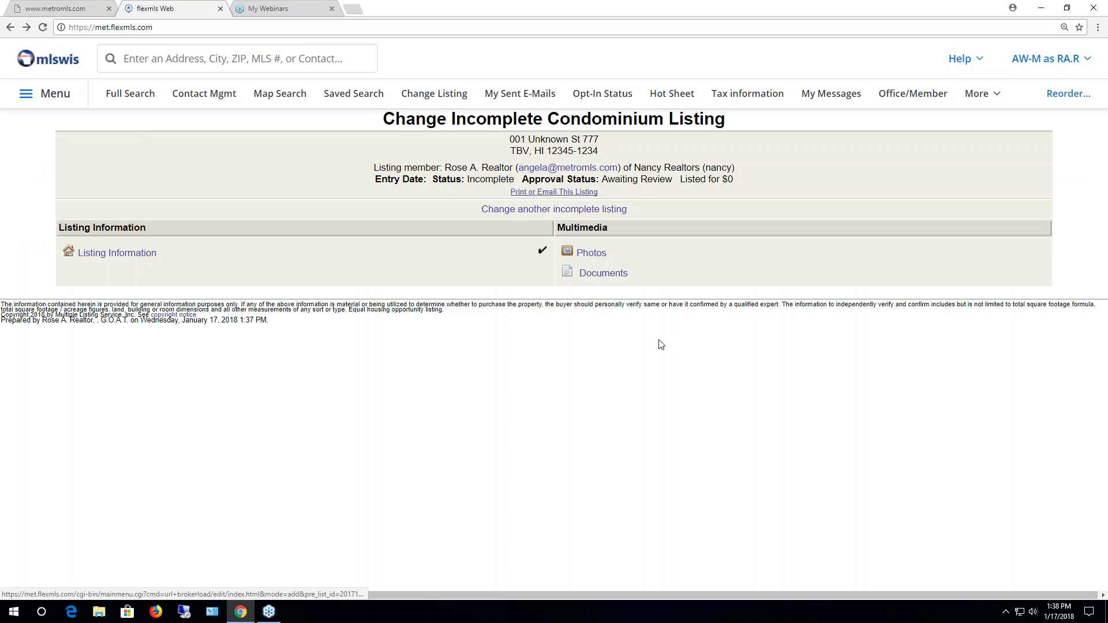
left_click(614, 280)
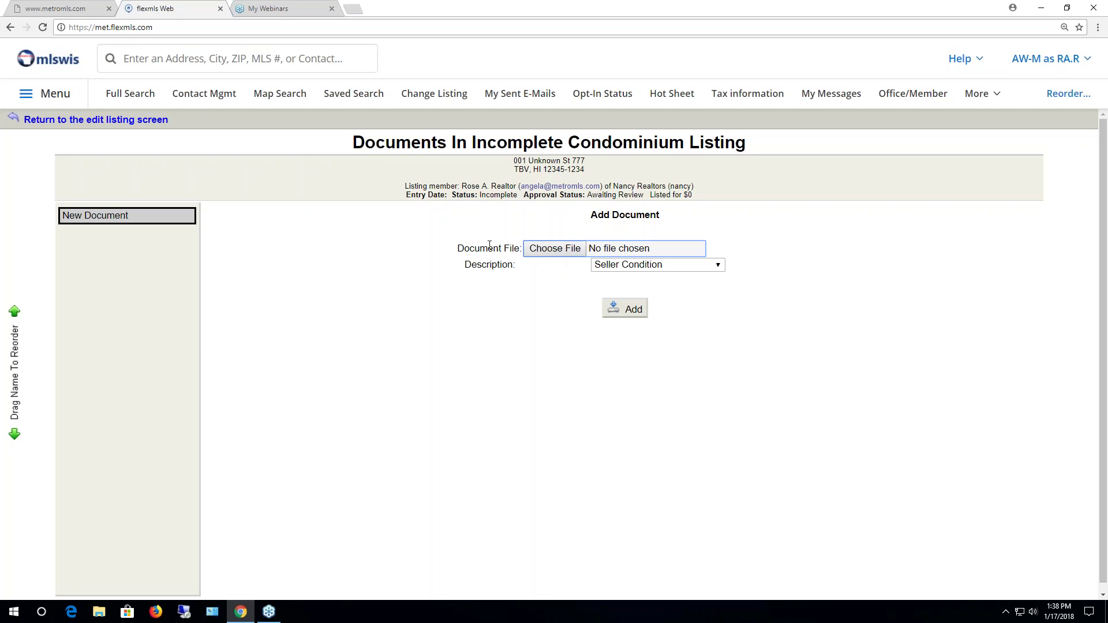
Upload Test Listing Contract.pdf from the Desktop with the description Listing Contract
left_click(547, 249)
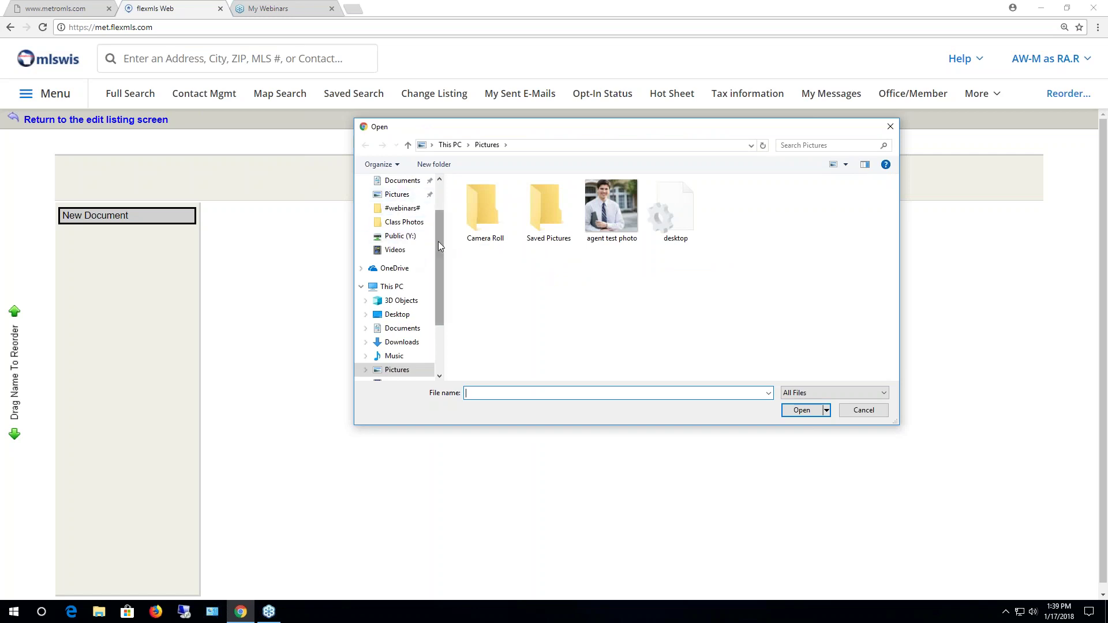
left_click(395, 317)
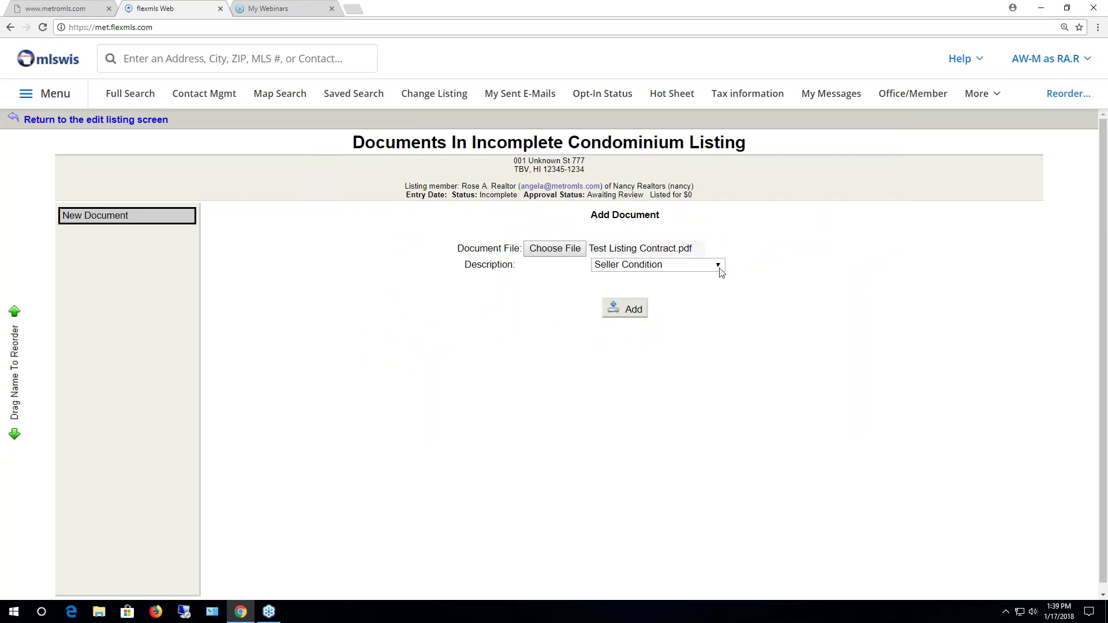
left_click(718, 267)
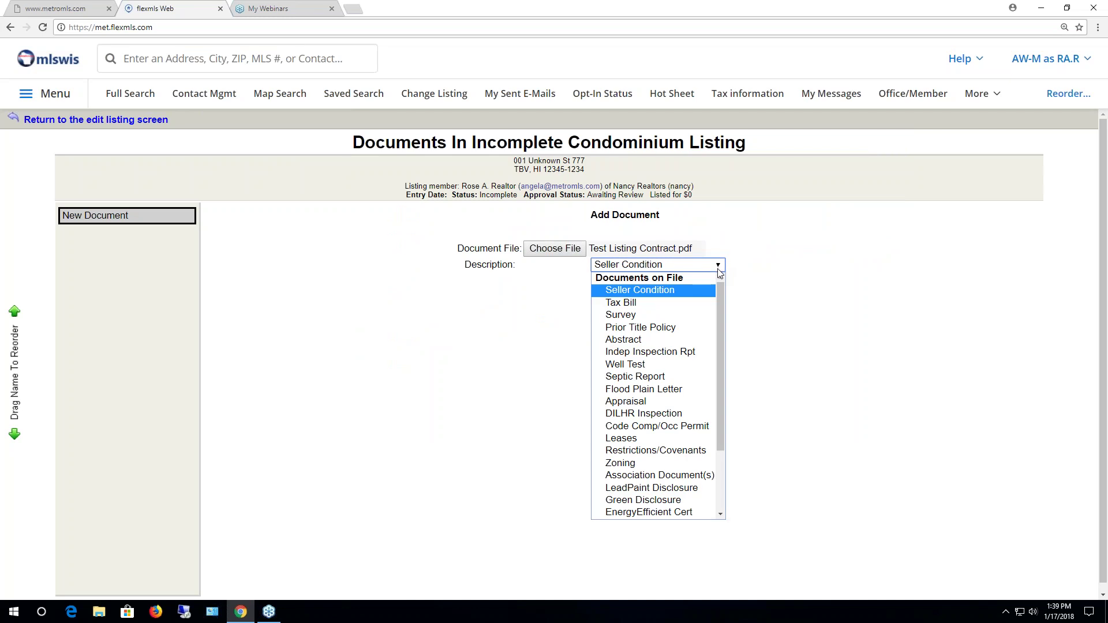
left_click_drag(723, 336, 729, 408)
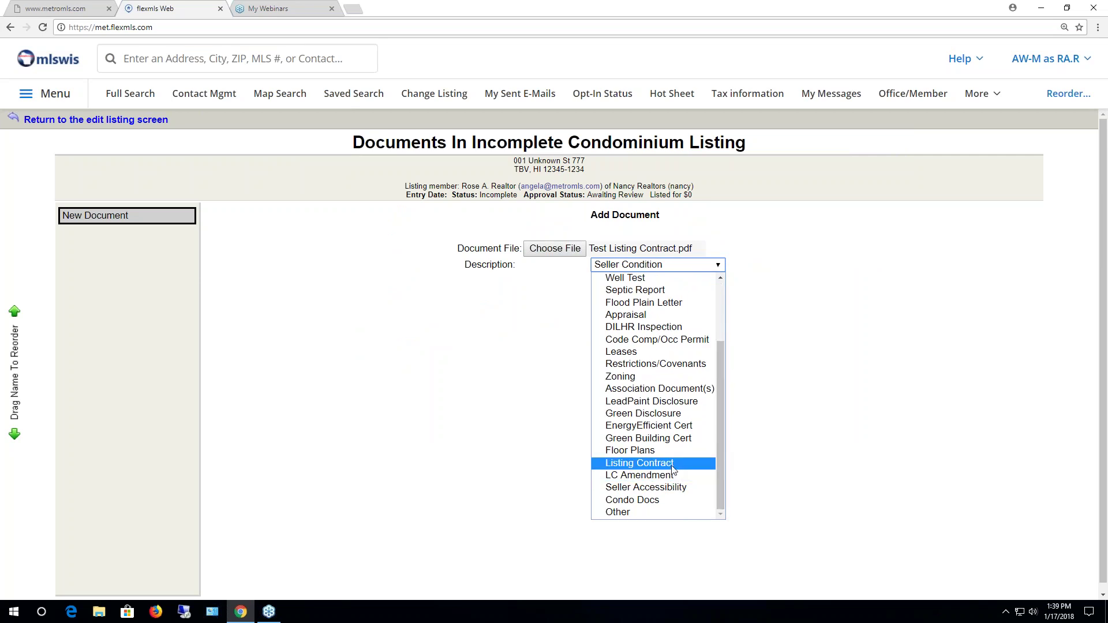
left_click(632, 464)
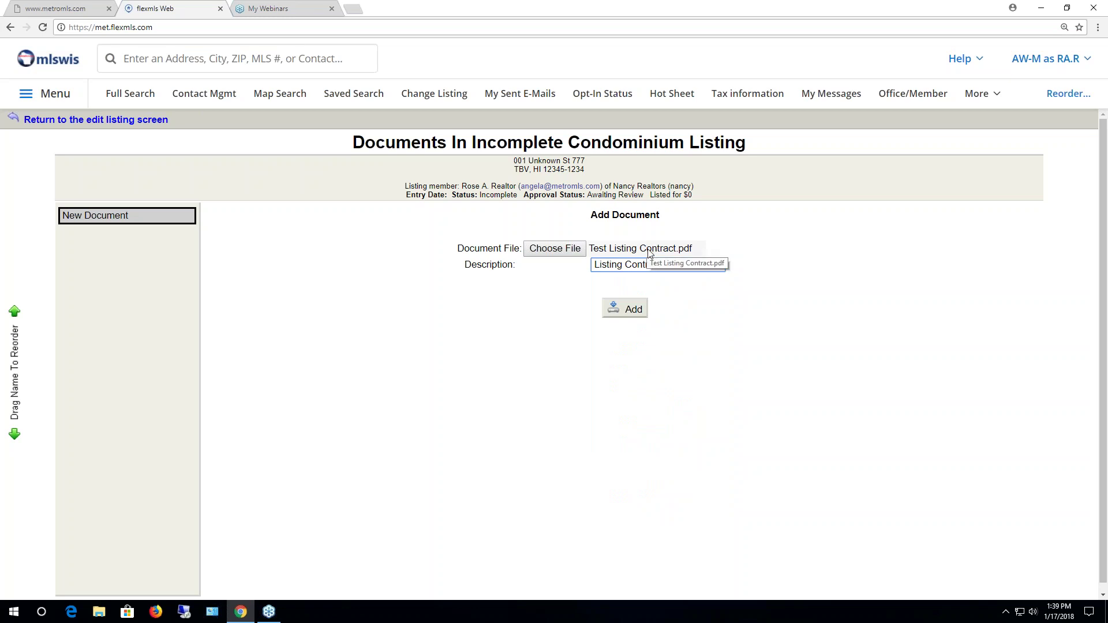
left_click(719, 265)
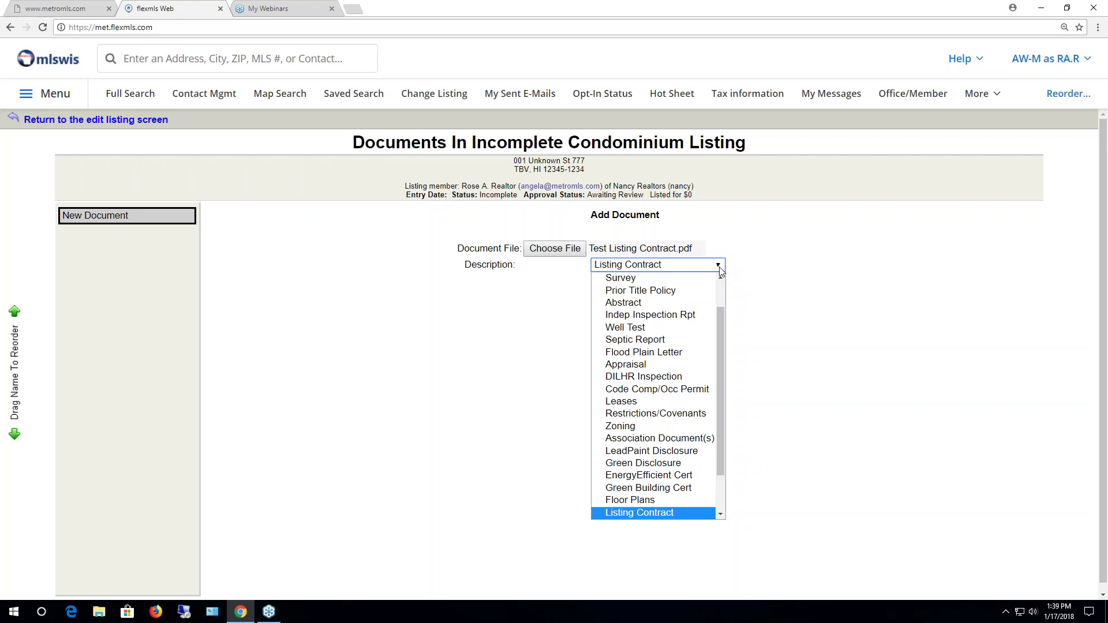
scroll(722, 382, "down", 2)
left_click_drag(721, 382, 724, 399)
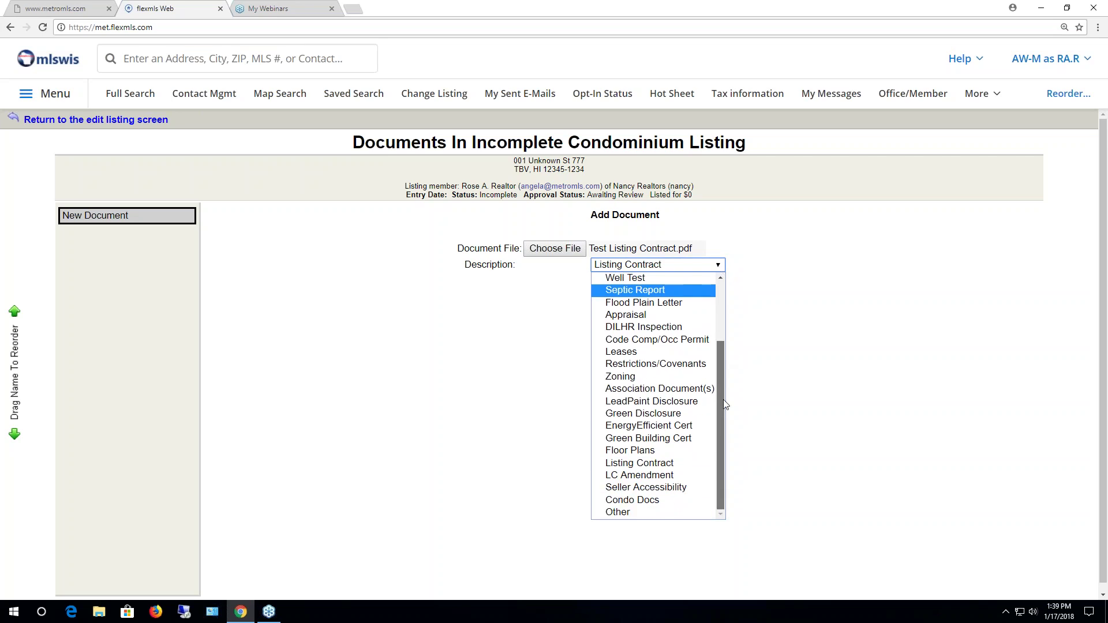
left_click(767, 397)
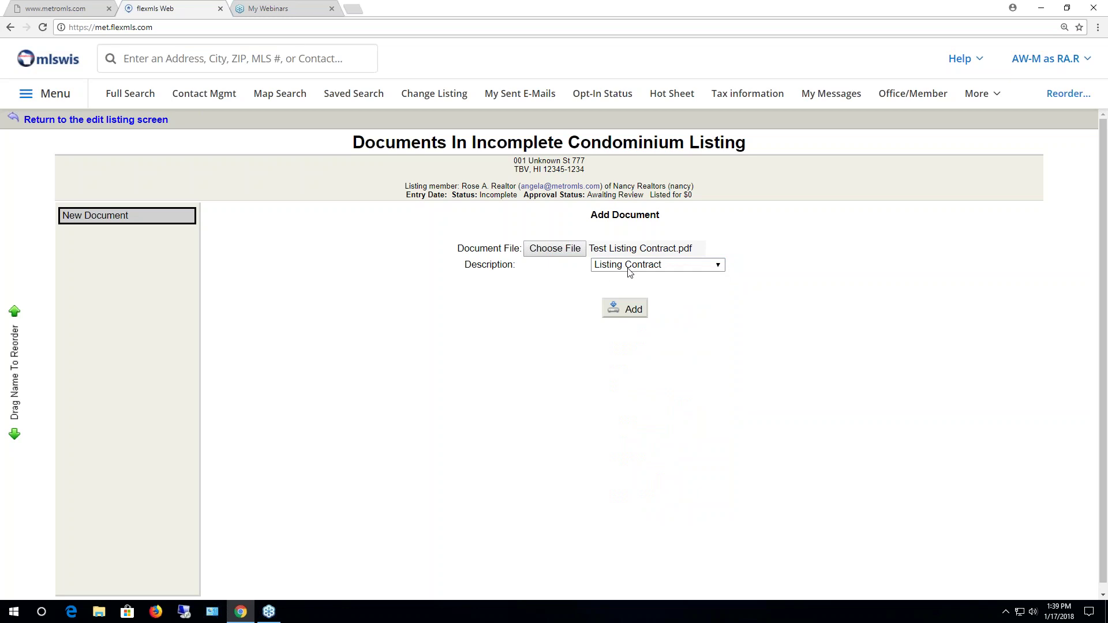
left_click(631, 309)
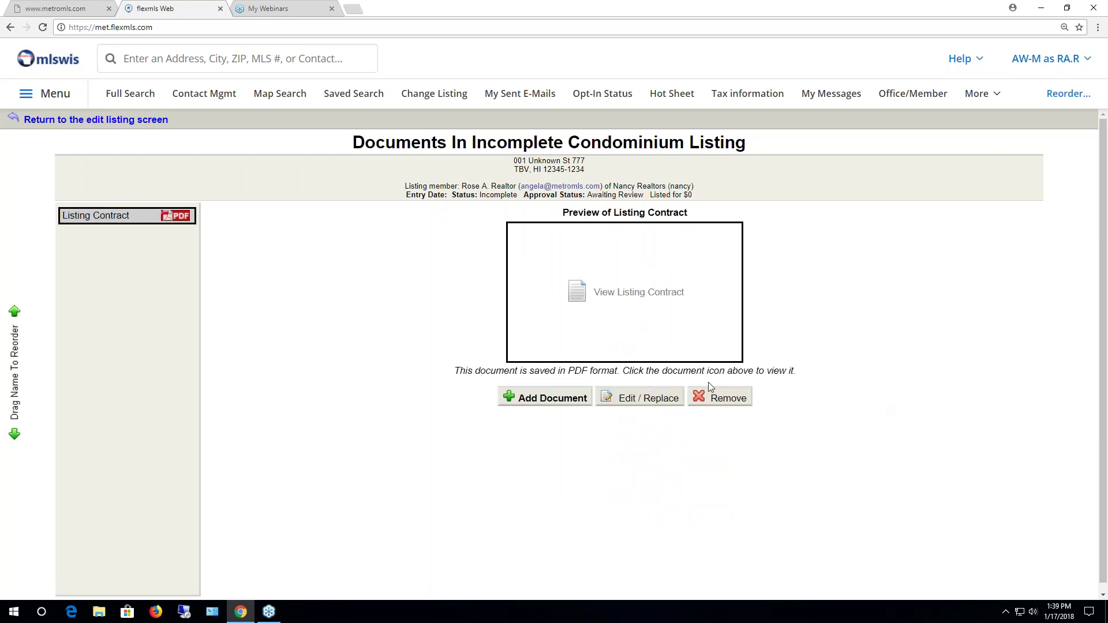
View the attached WB-1 listing contract PDF, close it, and return to the condo's edit overview
left_click(616, 314)
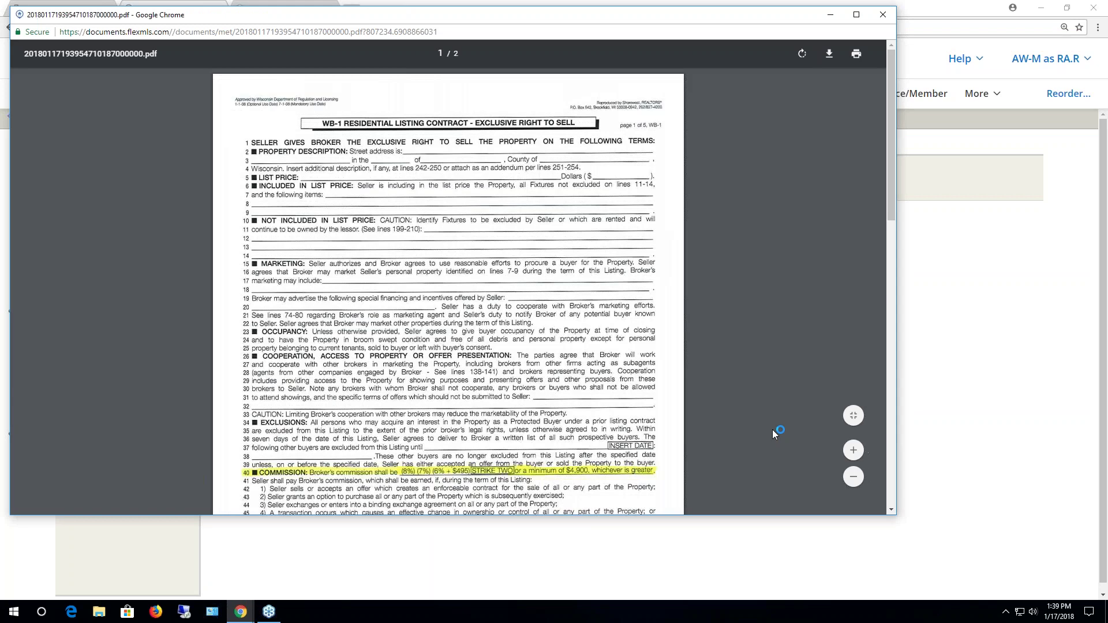
left_click(882, 15)
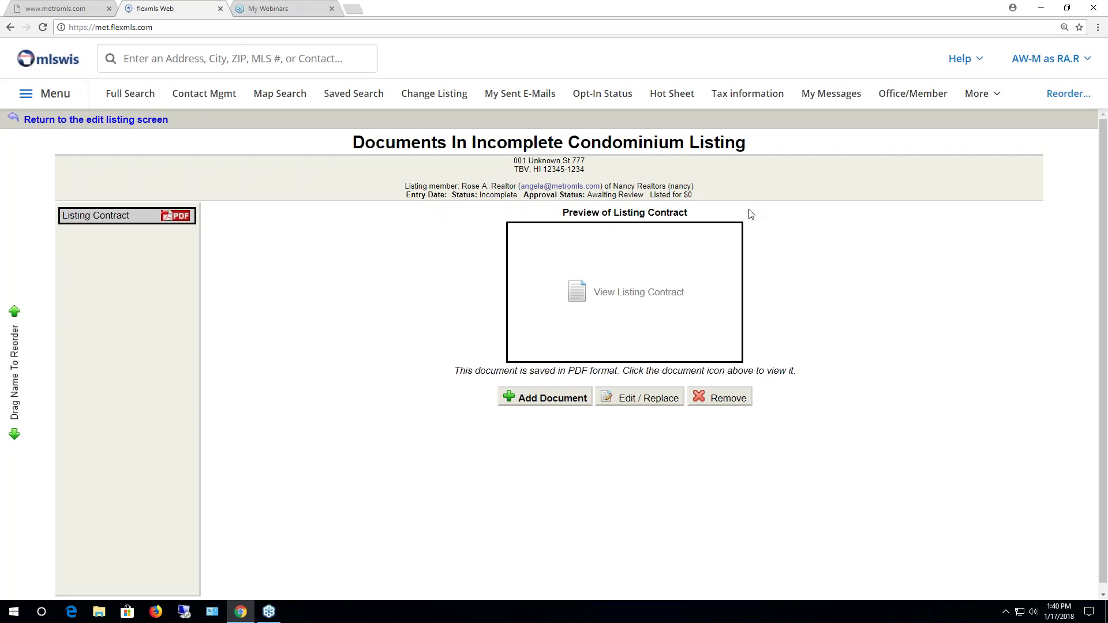
left_click(96, 123)
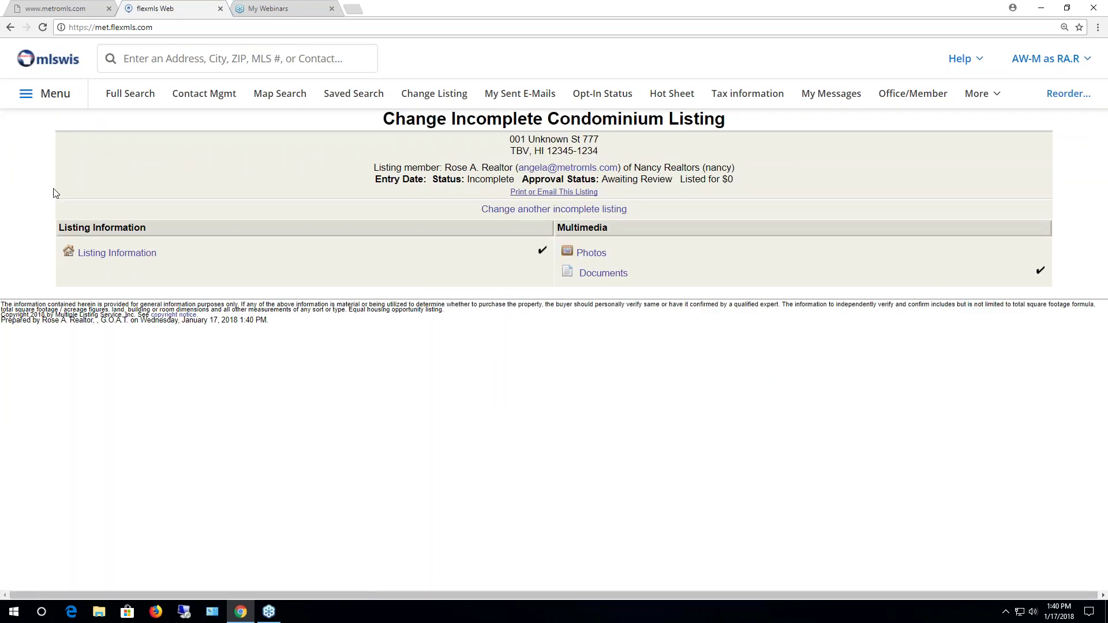
left_click(117, 254)
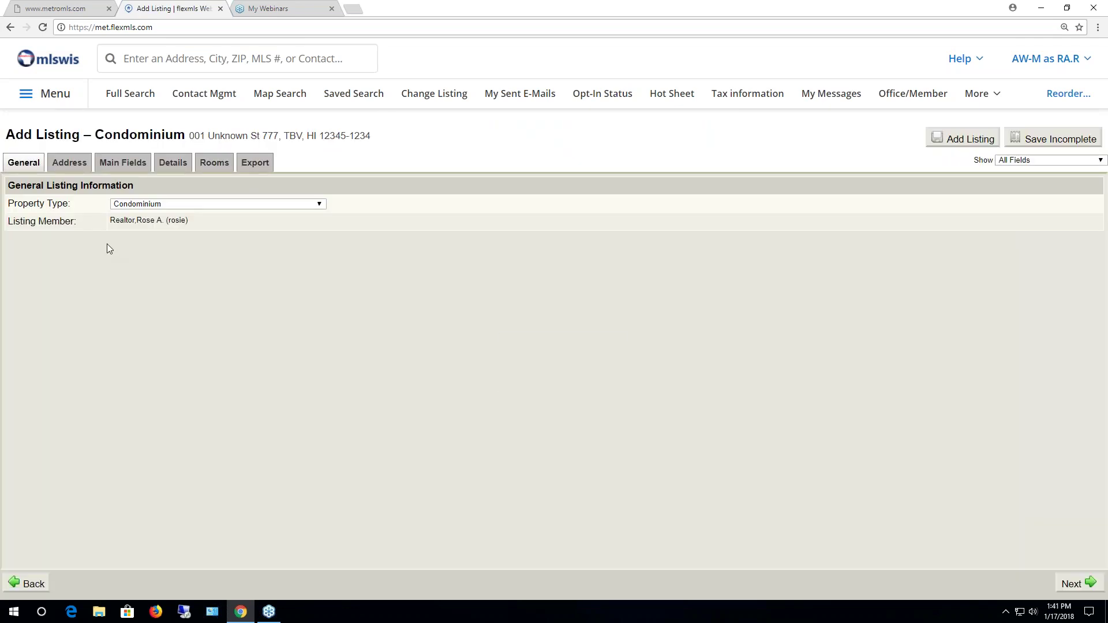
left_click(46, 98)
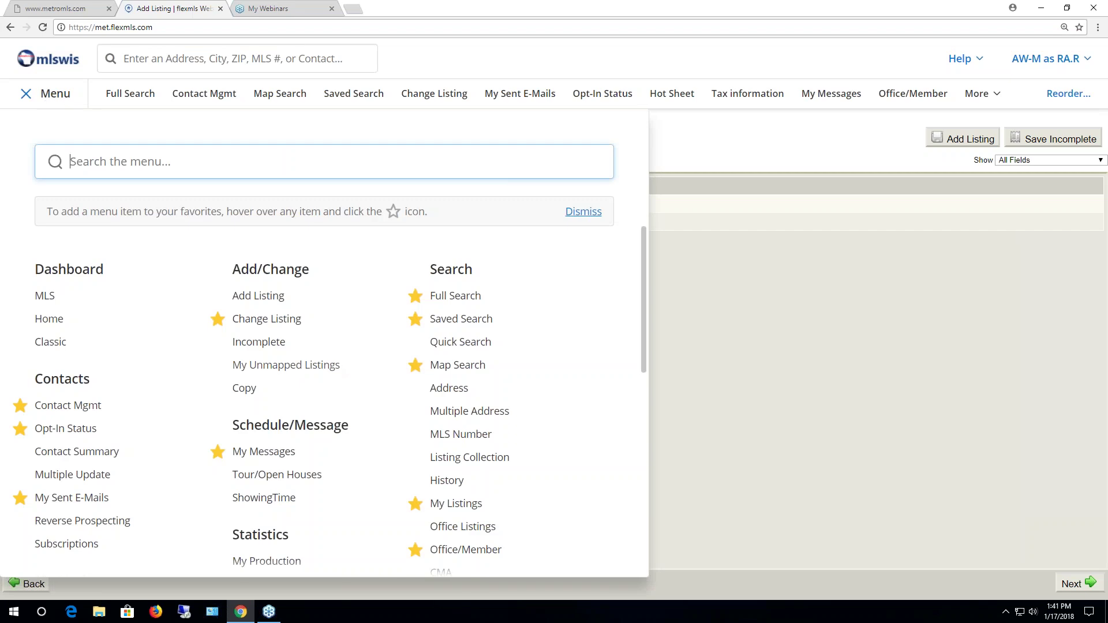
left_click(268, 344)
left_click(599, 106)
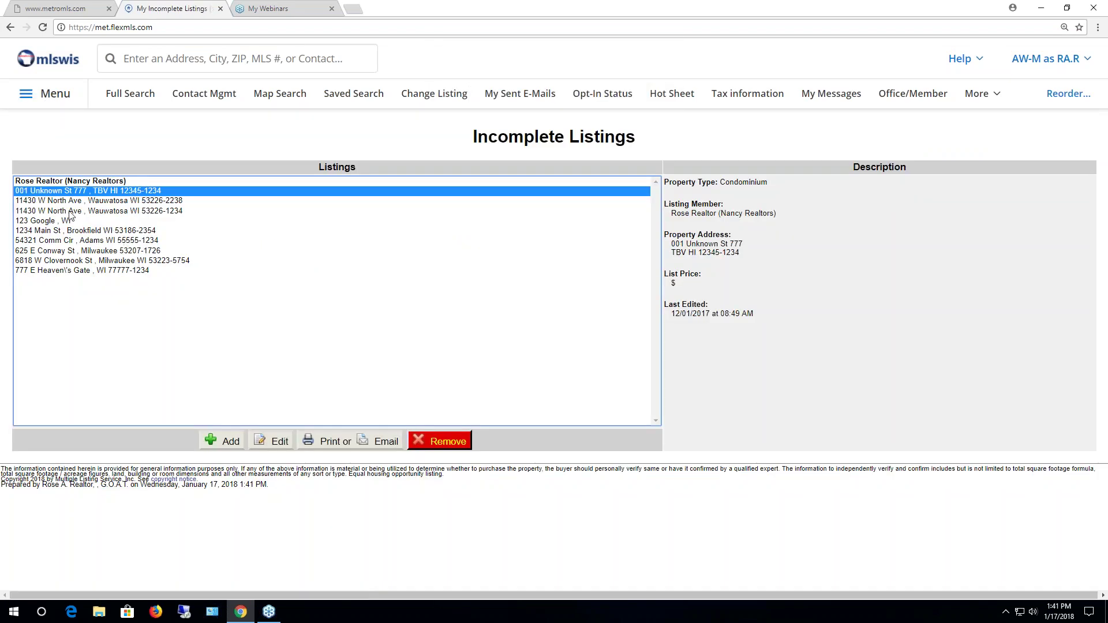
left_click(70, 212)
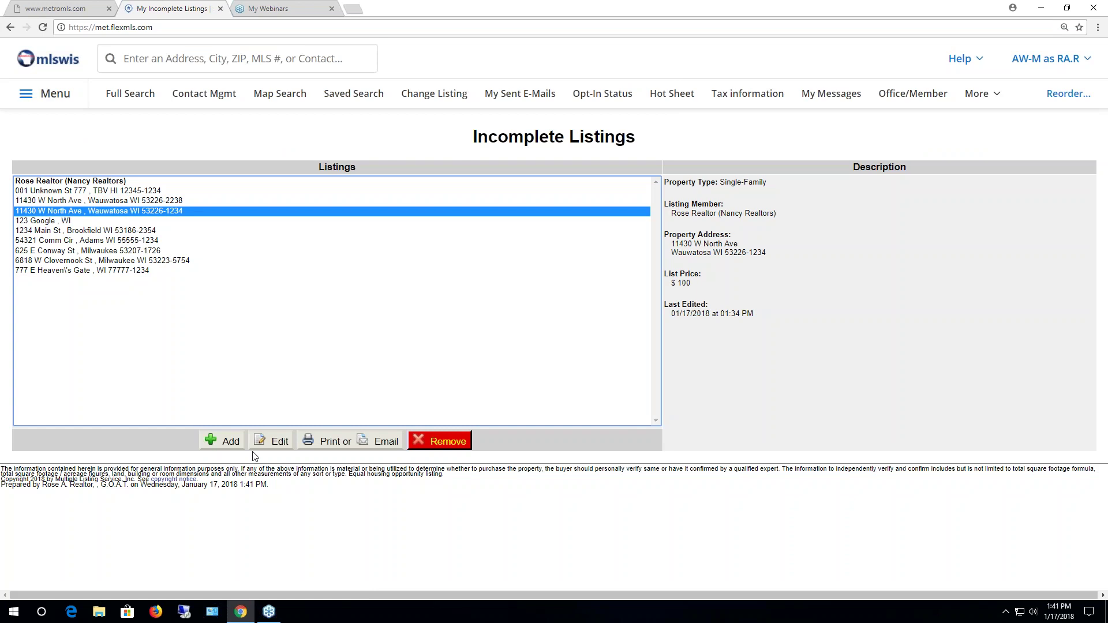
left_click(272, 443)
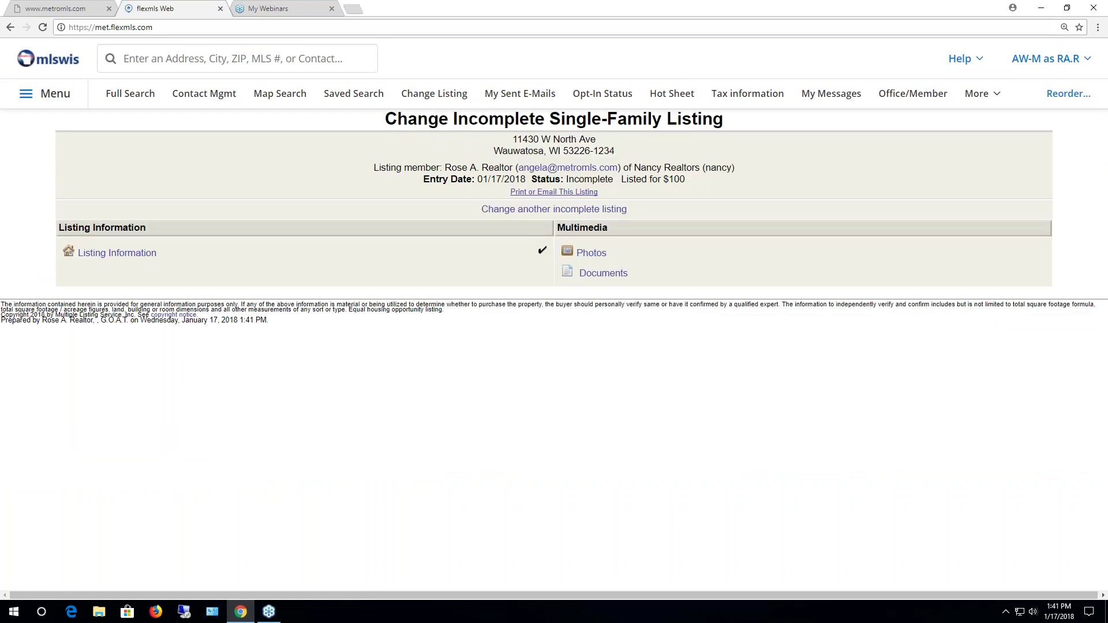
left_click(136, 254)
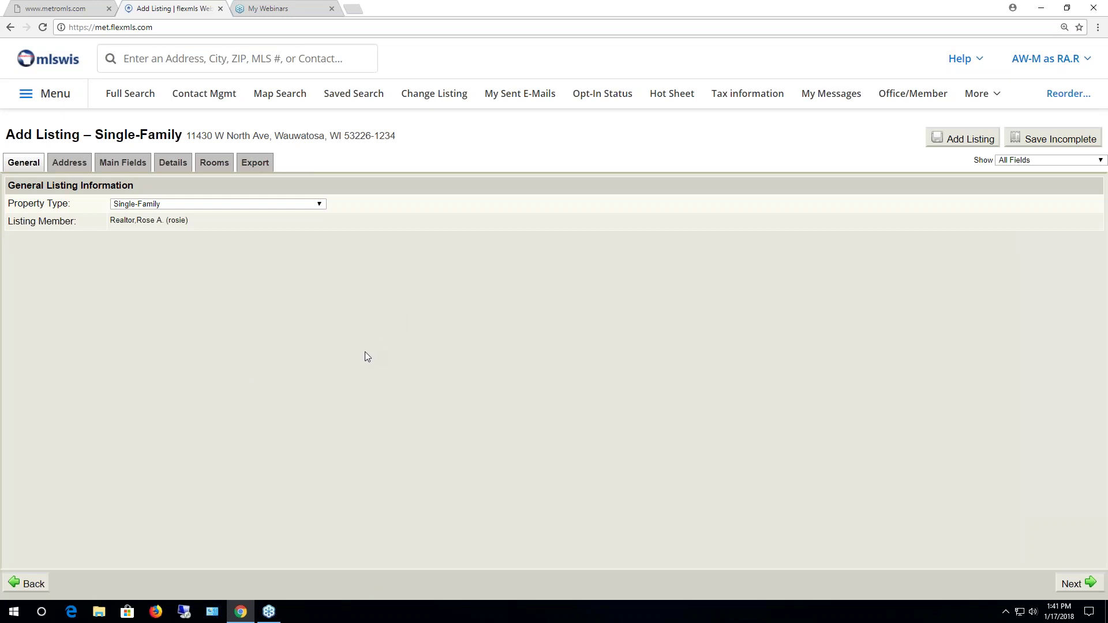
Clear 2 Story from the Style checklist on the Details tab and submit the listing
left_click(116, 164)
left_click(167, 167)
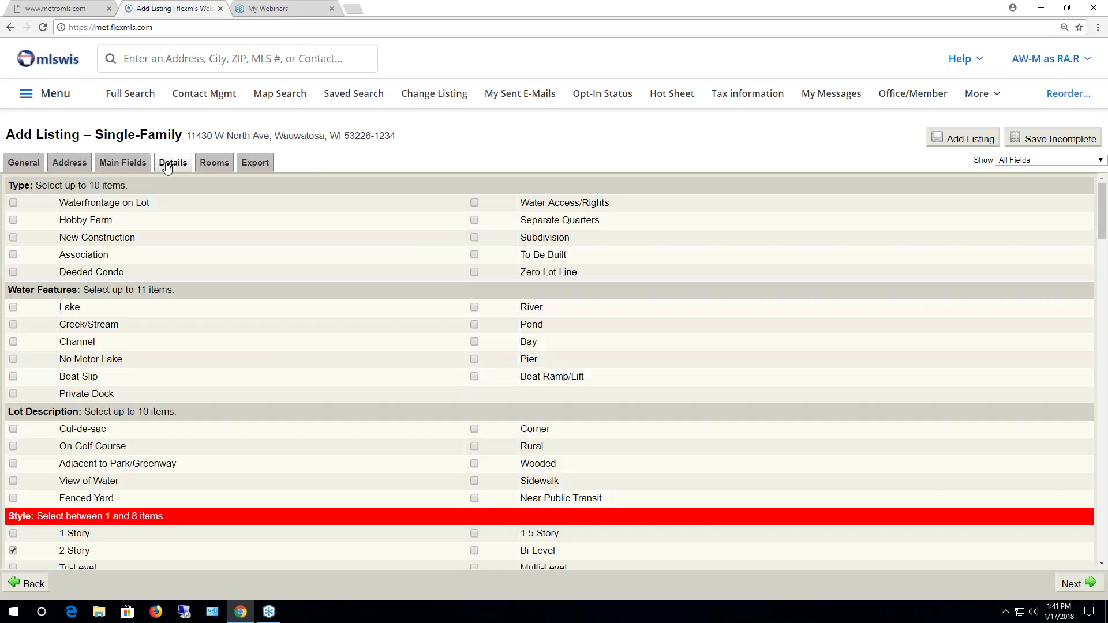
scroll(156, 425, "down", 1)
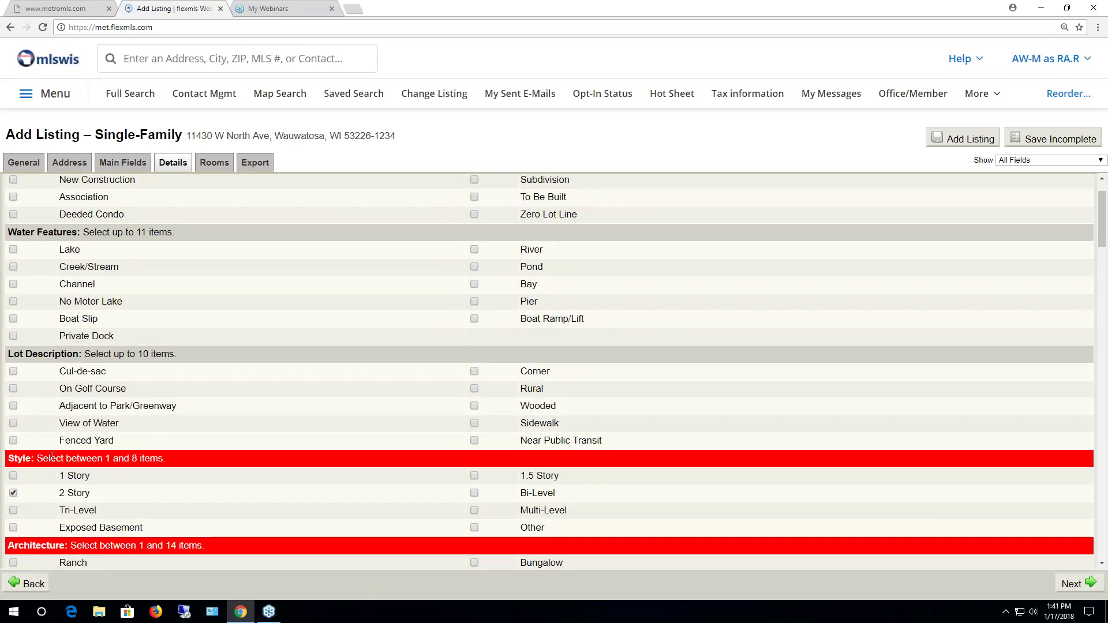
left_click(13, 493)
left_click(956, 139)
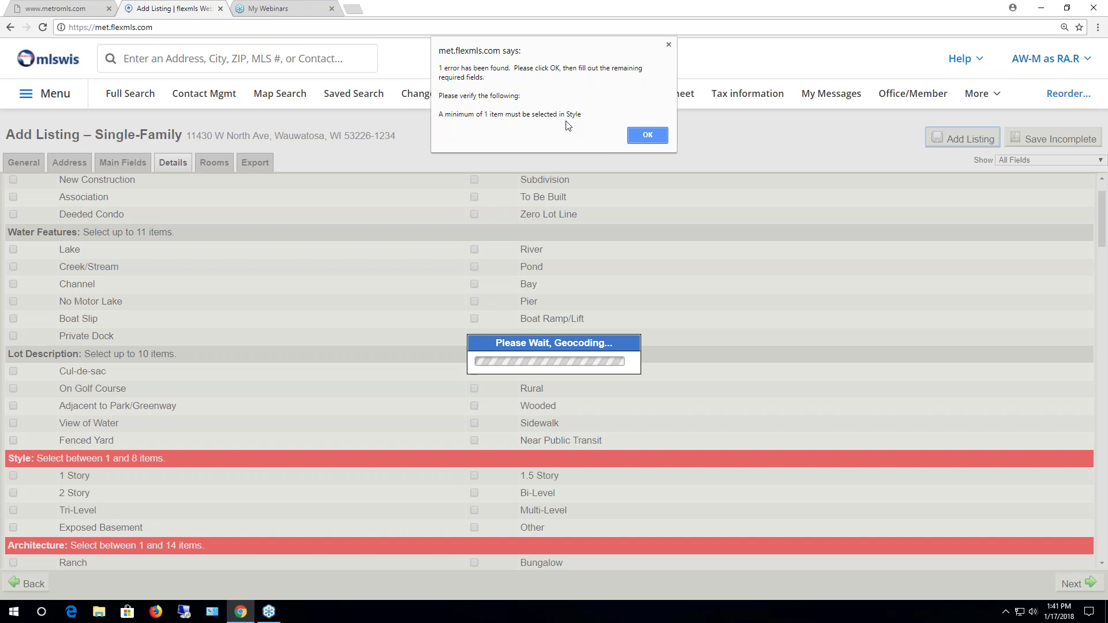
Dismiss the missing Style error, check 2 Story, and resubmit, adding the listing as 1563786
left_click(647, 137)
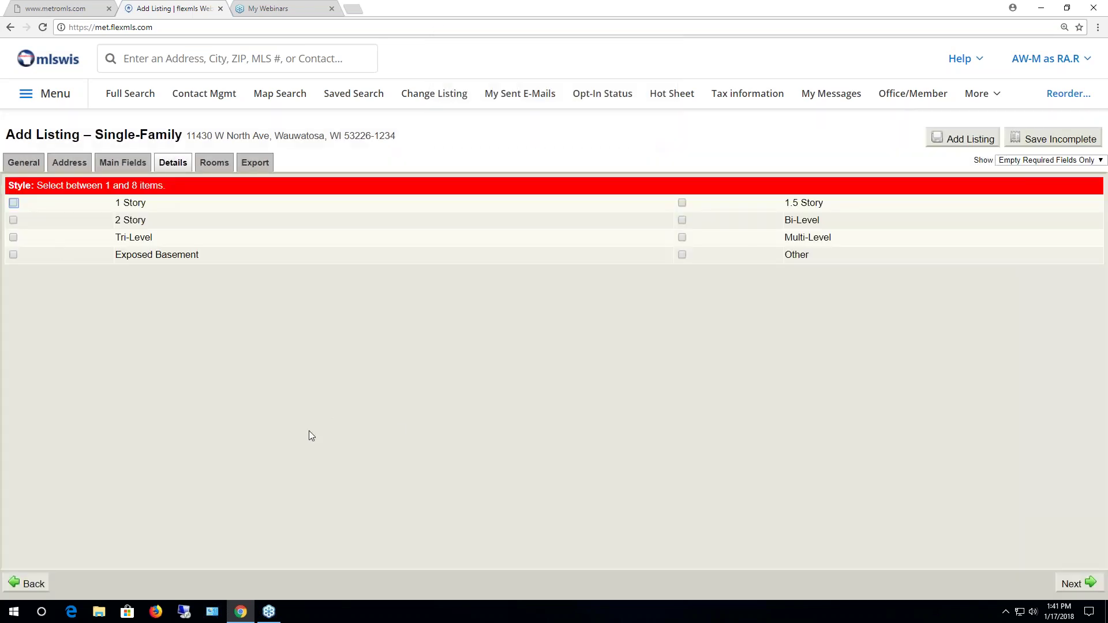
left_click(13, 220)
left_click(960, 141)
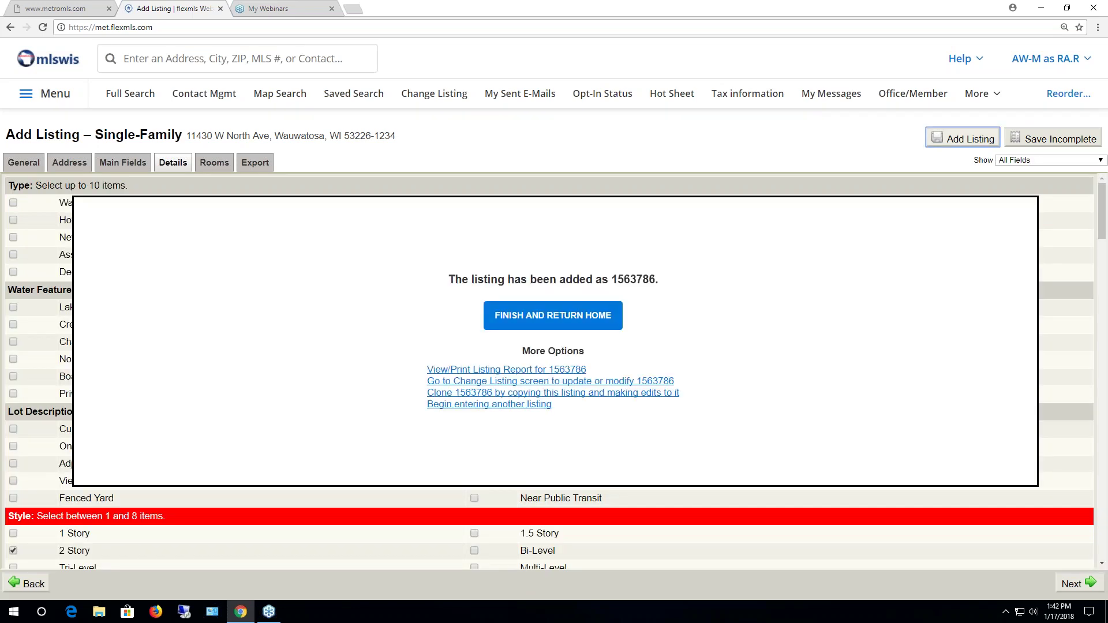
double_click(613, 279)
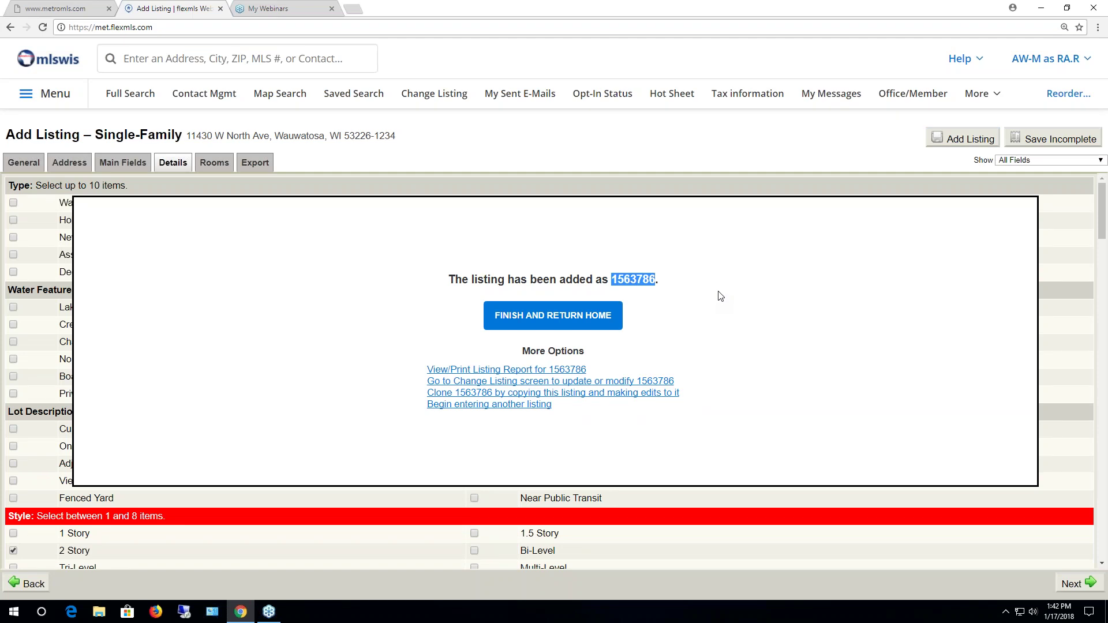
left_click(721, 267)
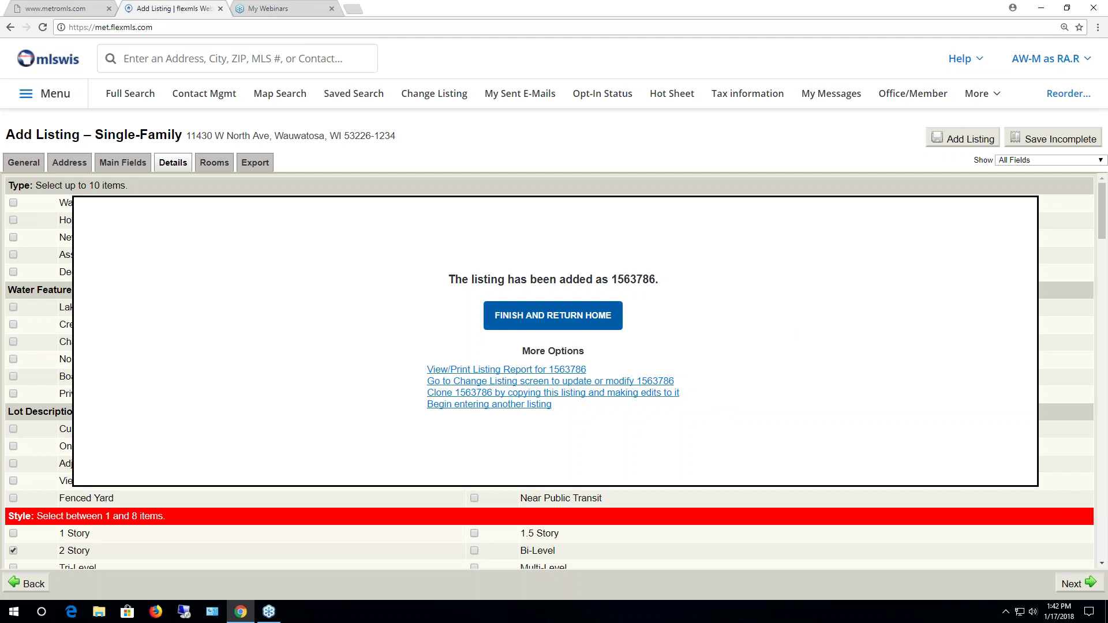
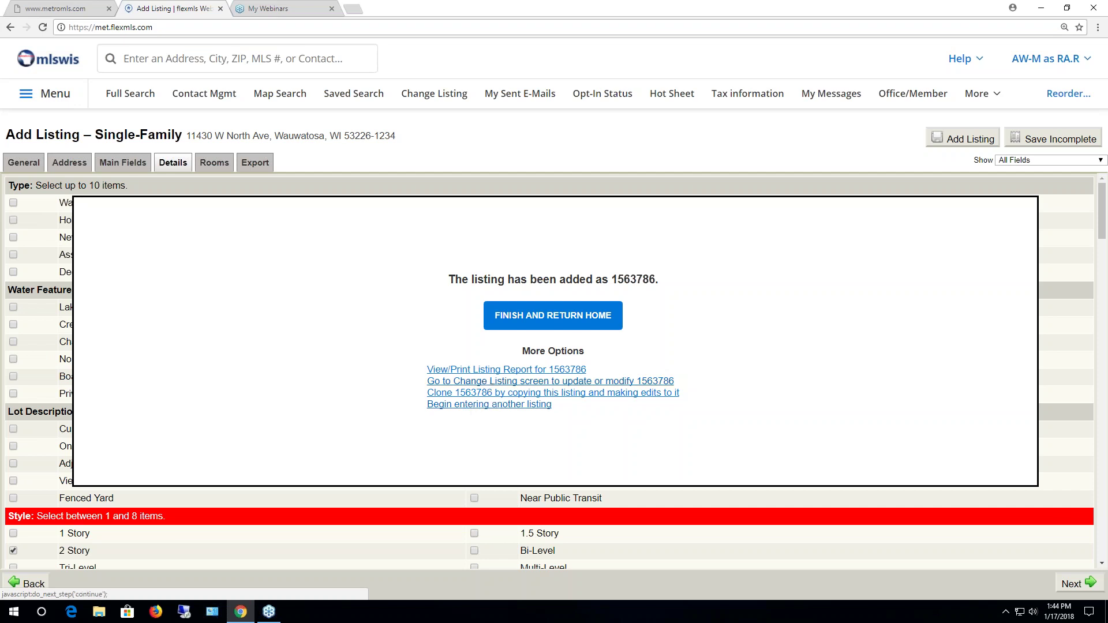
Go to the change screen for listing 1563786 and open its Photos page
left_click(487, 382)
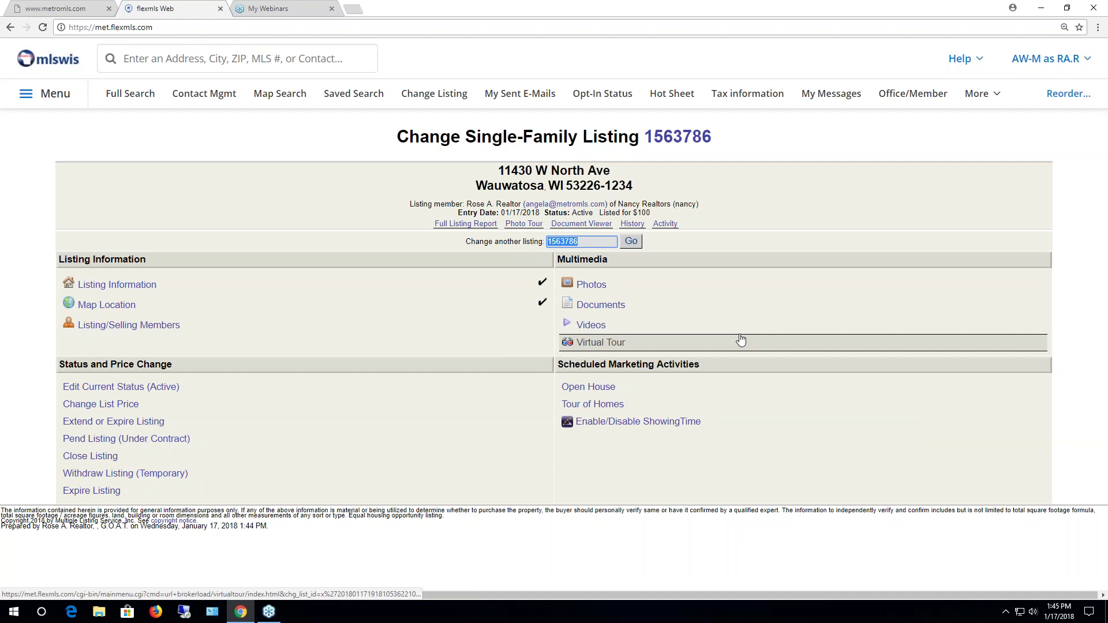
left_click(592, 284)
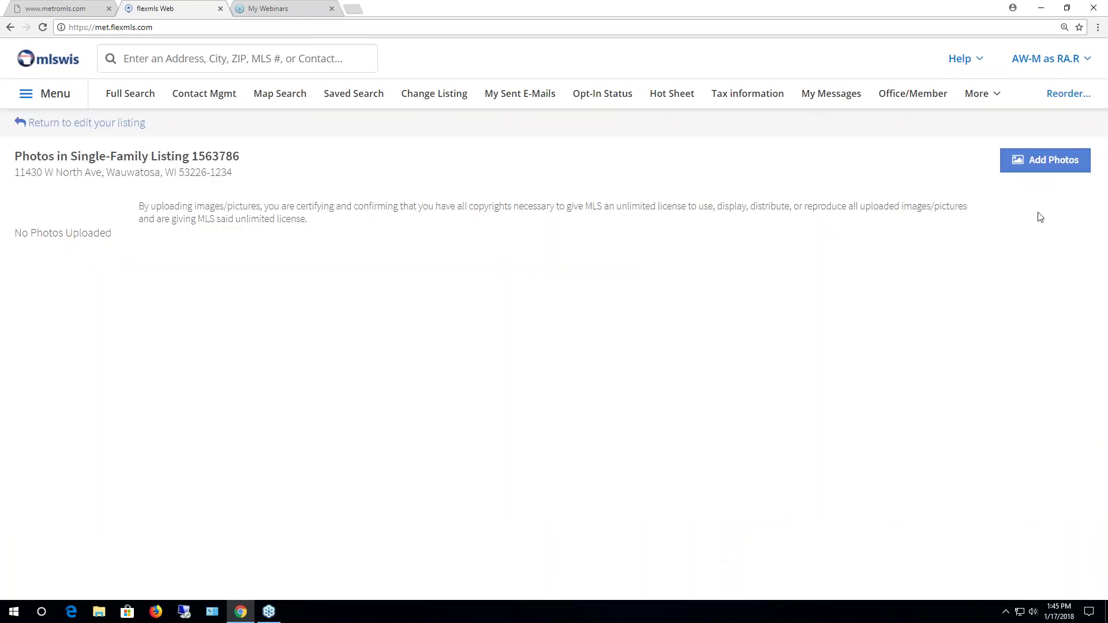
Start adding photos from the Class Photos folder, trying a first selection of files
left_click(1044, 165)
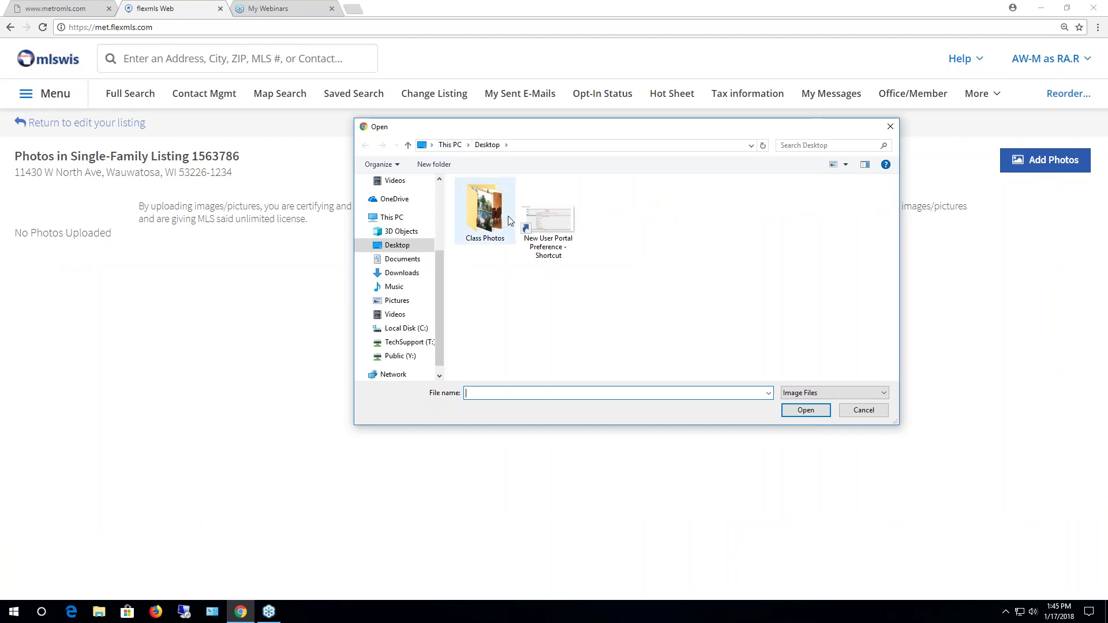
double_click(488, 215)
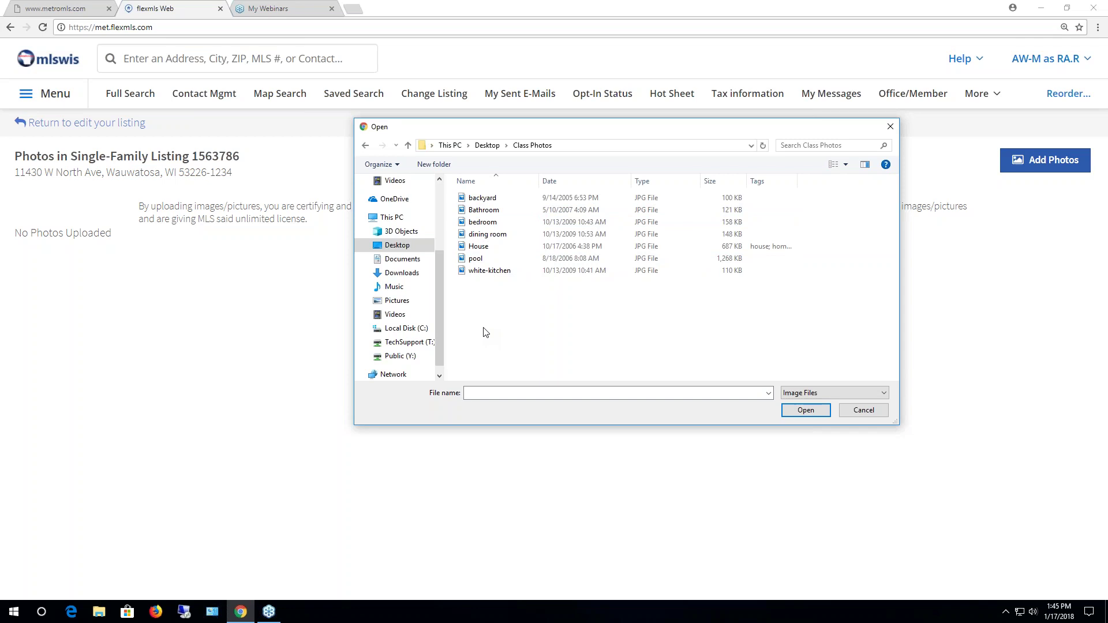
left_click(478, 201)
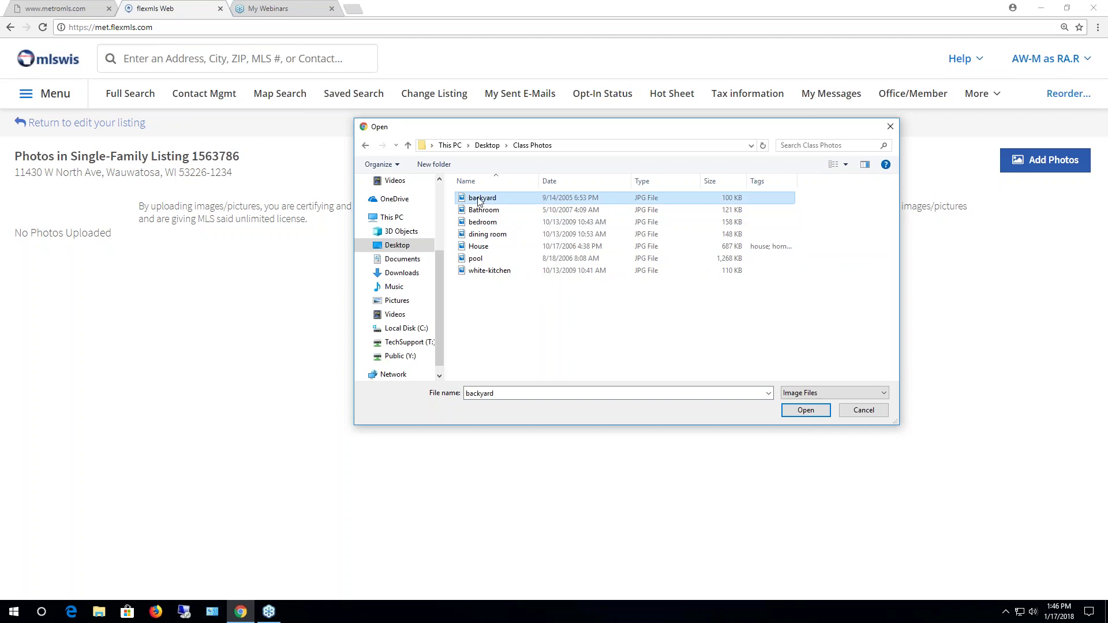
left_click(478, 274, "shift")
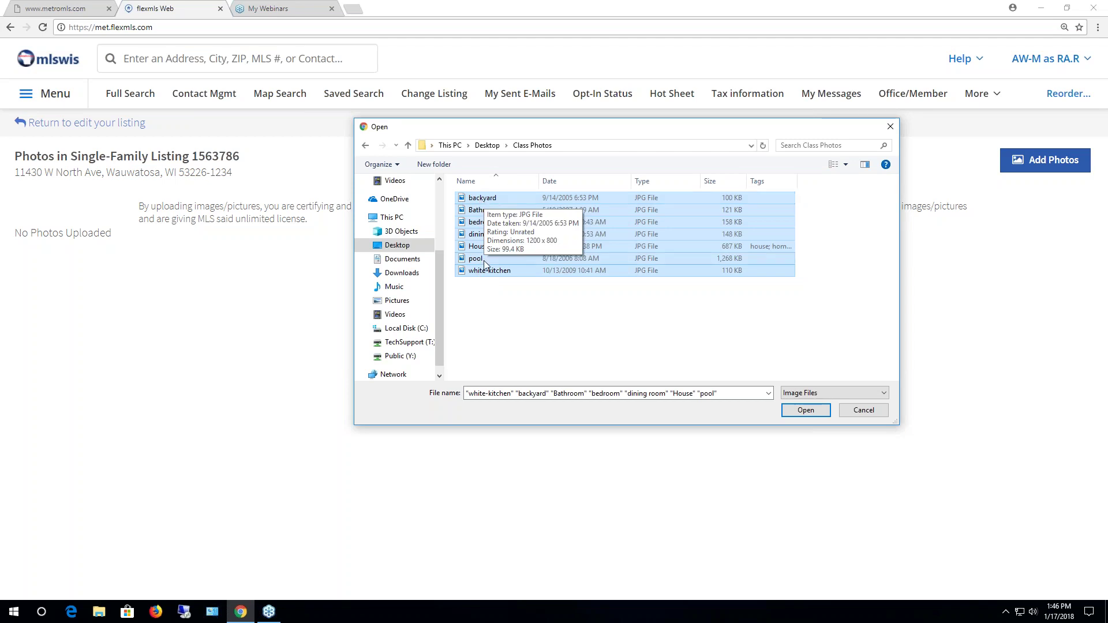
left_click(488, 299)
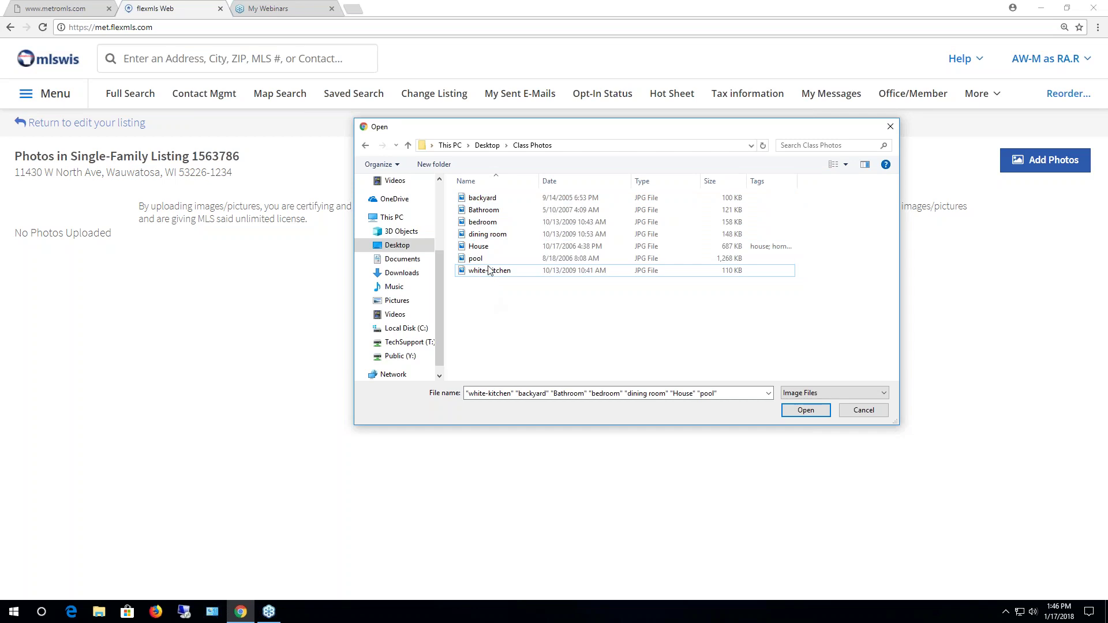
Pick backyard, dining room, white-kitchen and House individually, then clear the selection
left_click(485, 198)
left_click(486, 233, "ctrl")
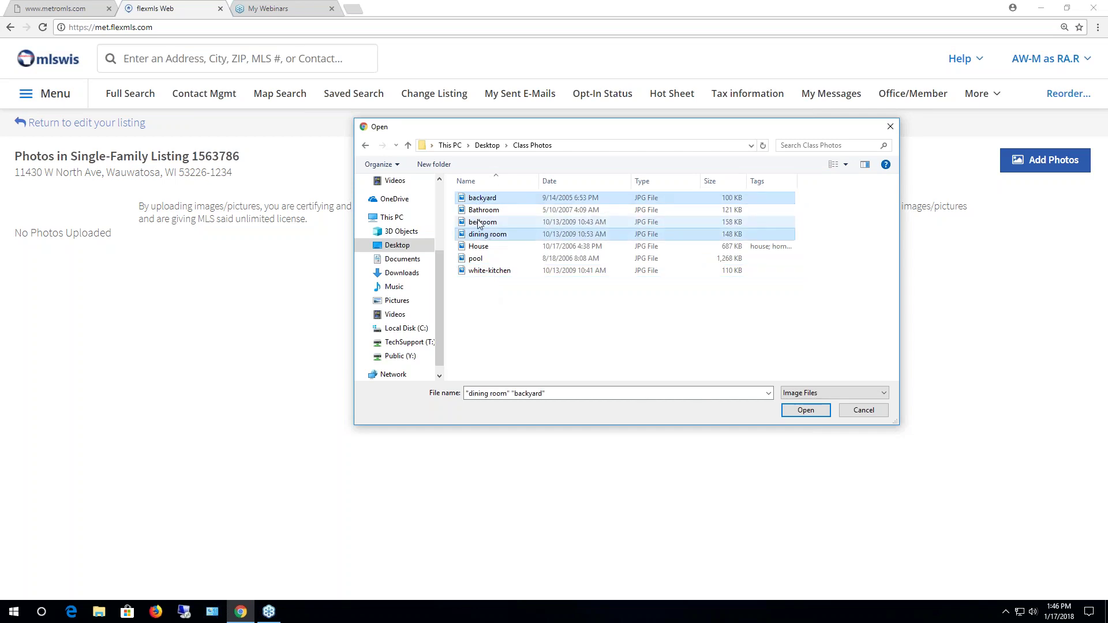
left_click(489, 270, "ctrl")
left_click(476, 249, "ctrl")
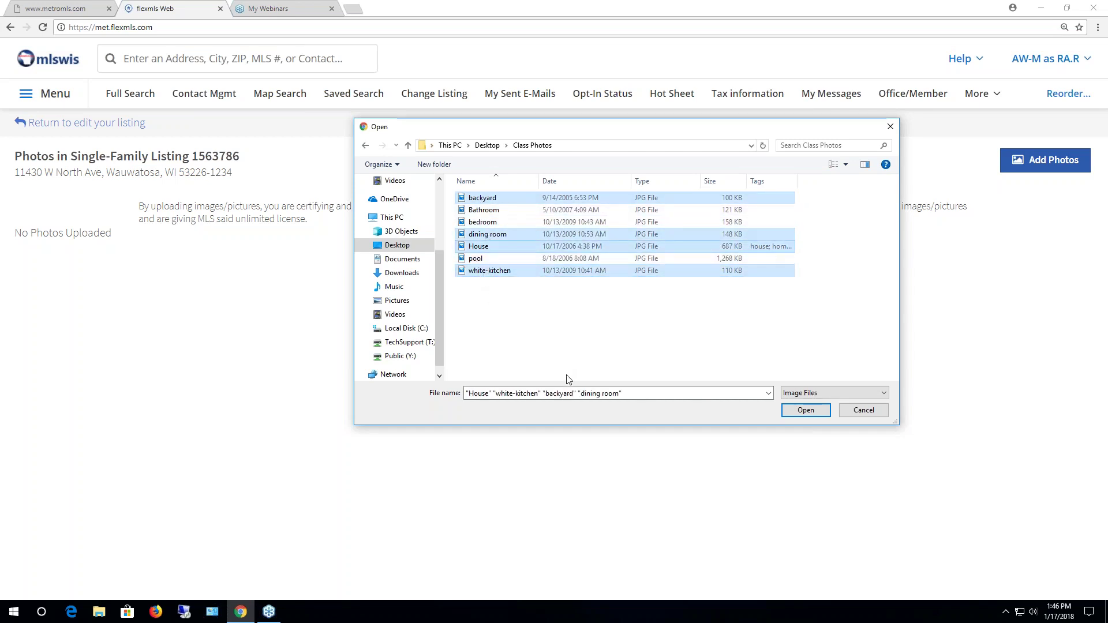
left_click(554, 353)
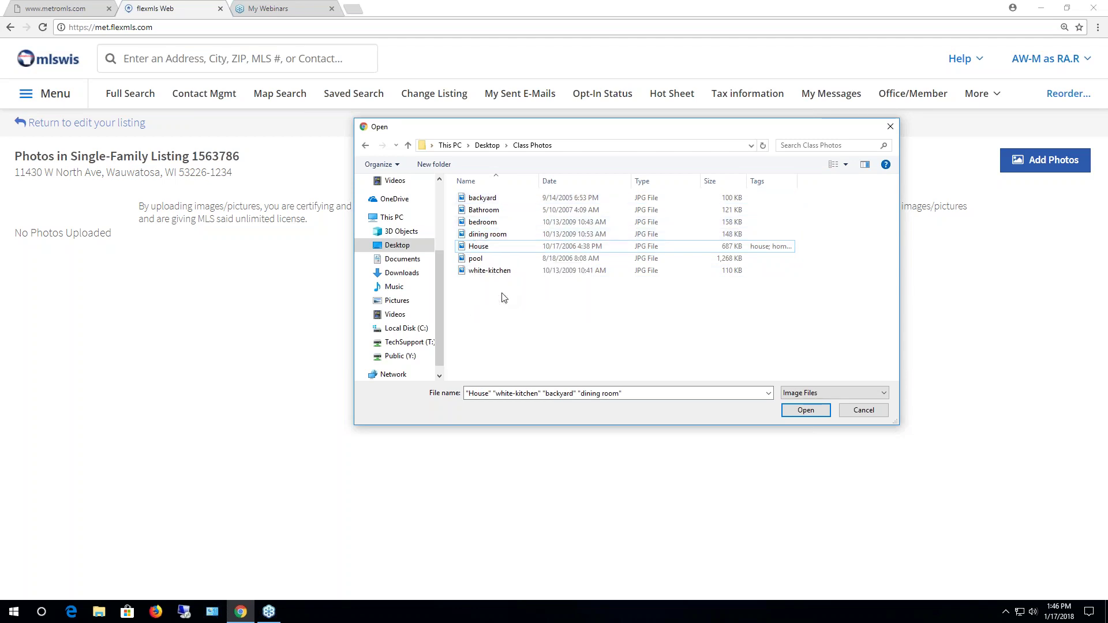
Select all seven Class Photos JPGs using range and individual picks
left_click(482, 198, "shift")
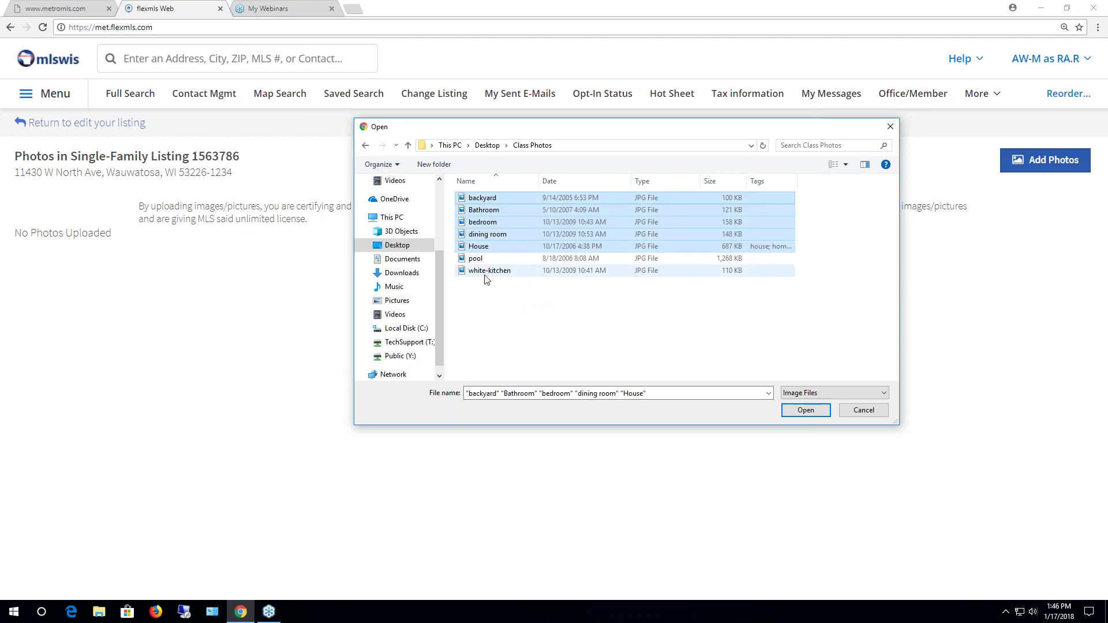
left_click(485, 272, "shift")
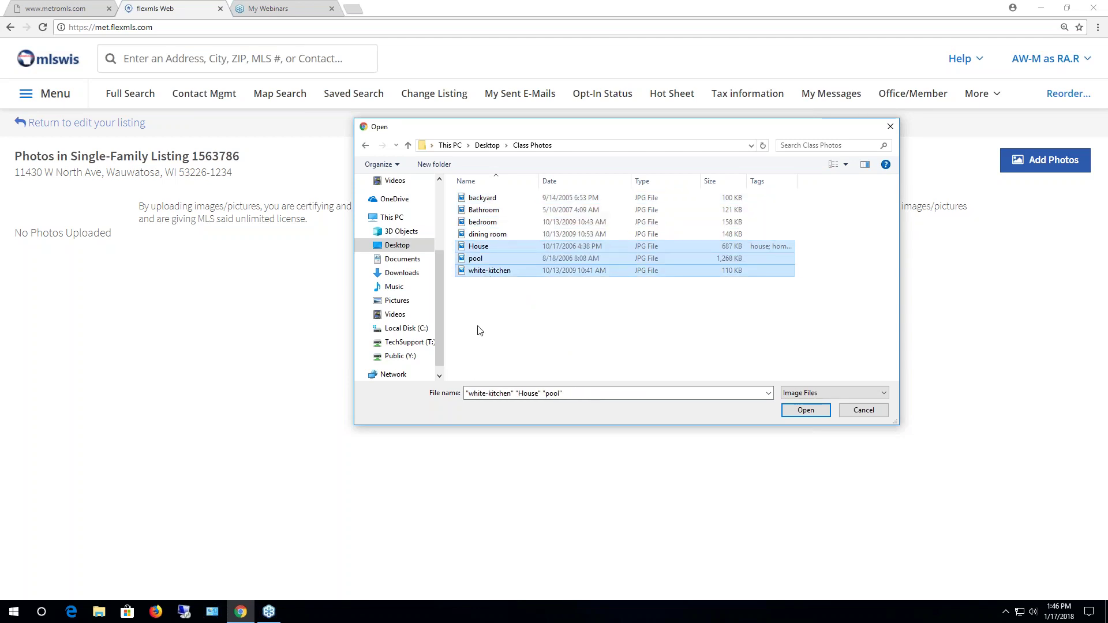
left_click(482, 329)
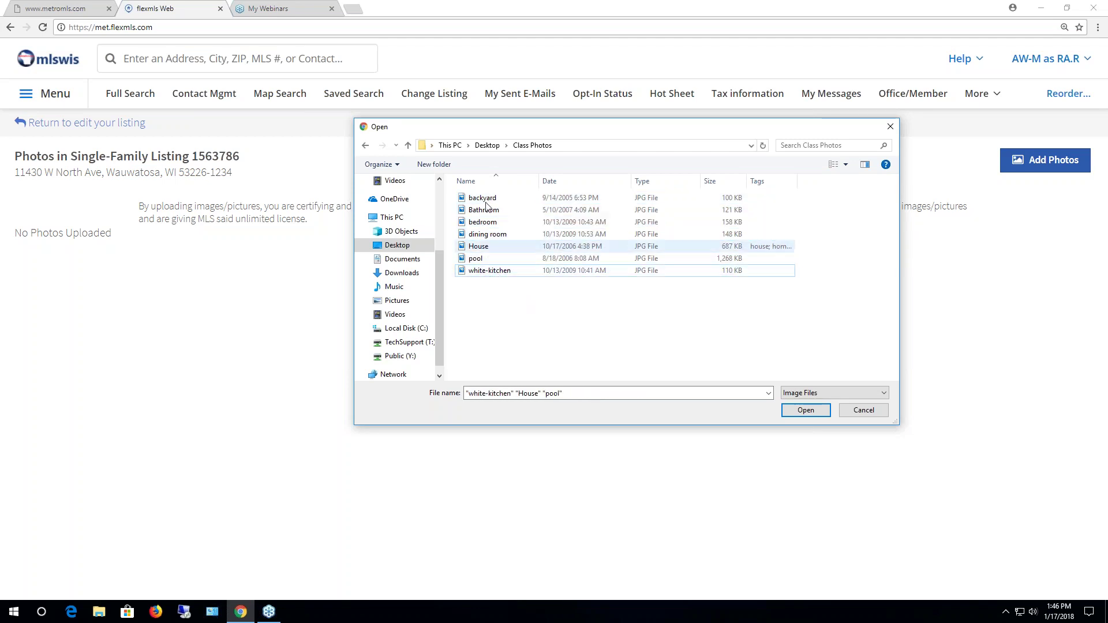
left_click(488, 272, "shift")
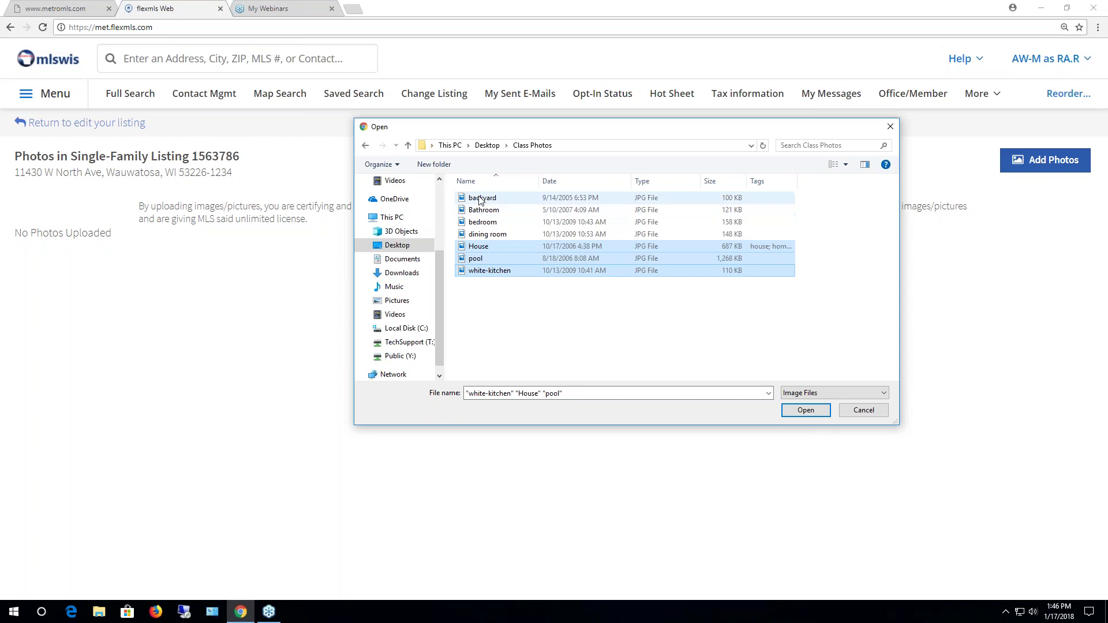
left_click(480, 199, "shift")
left_click(476, 258, "ctrl")
left_click(475, 274, "ctrl")
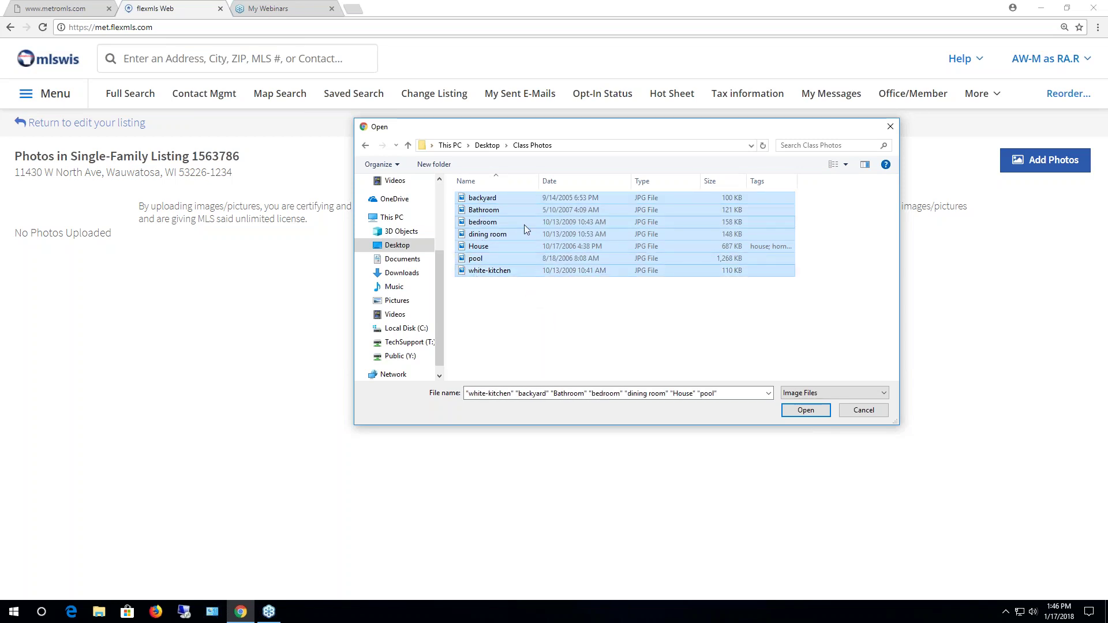
Upload the seven chosen photos and drag the House photo into the first slot
left_click(805, 411)
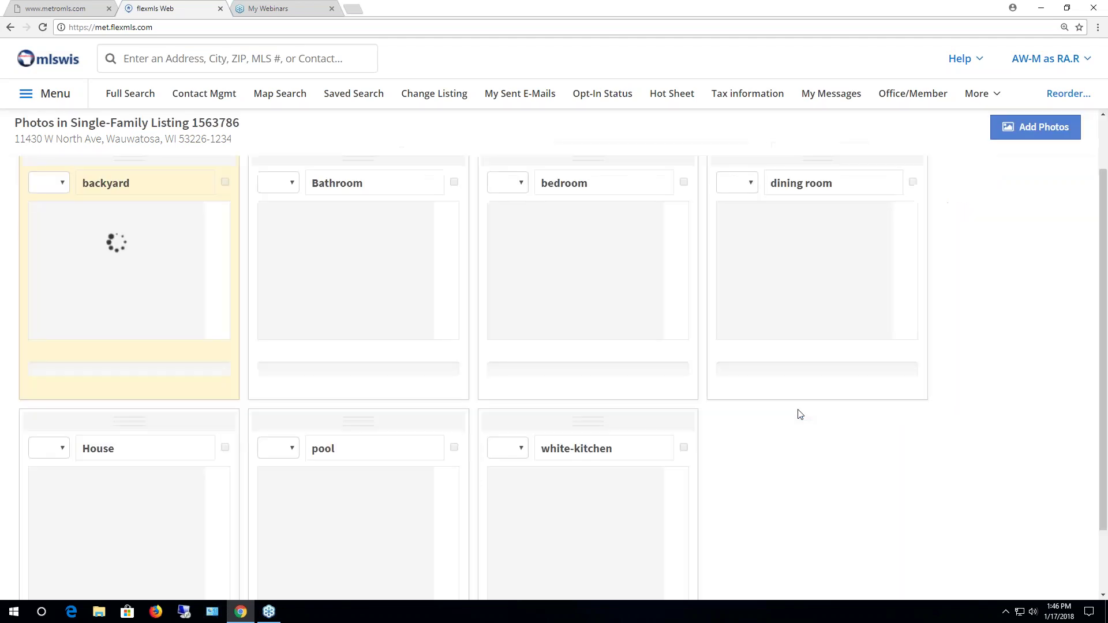
scroll(799, 413, "down", 2)
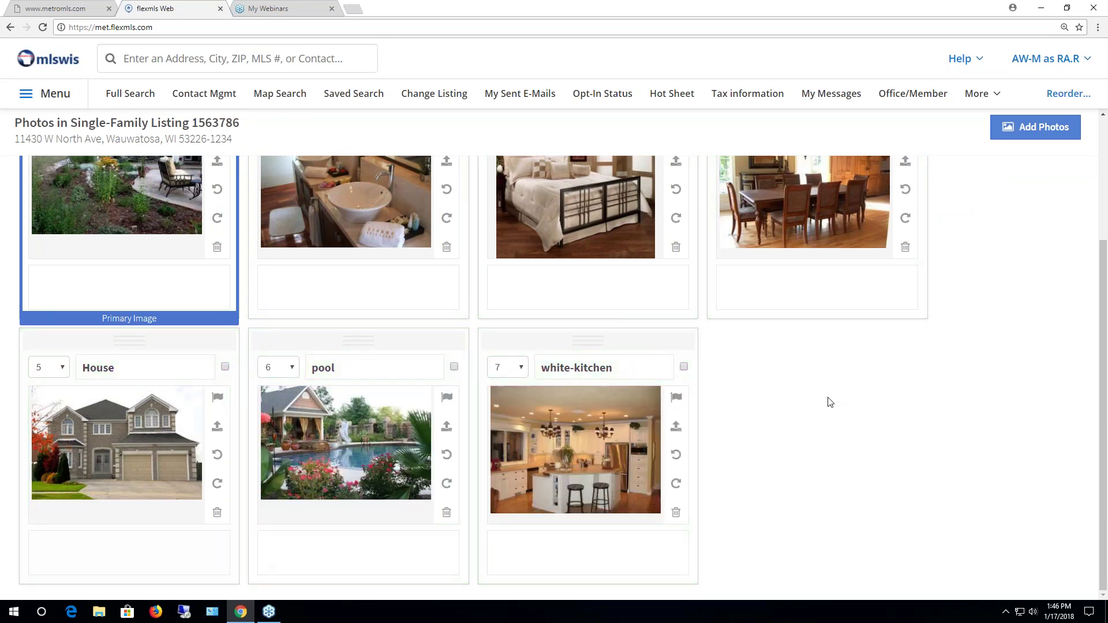
scroll(875, 389, "up", 2)
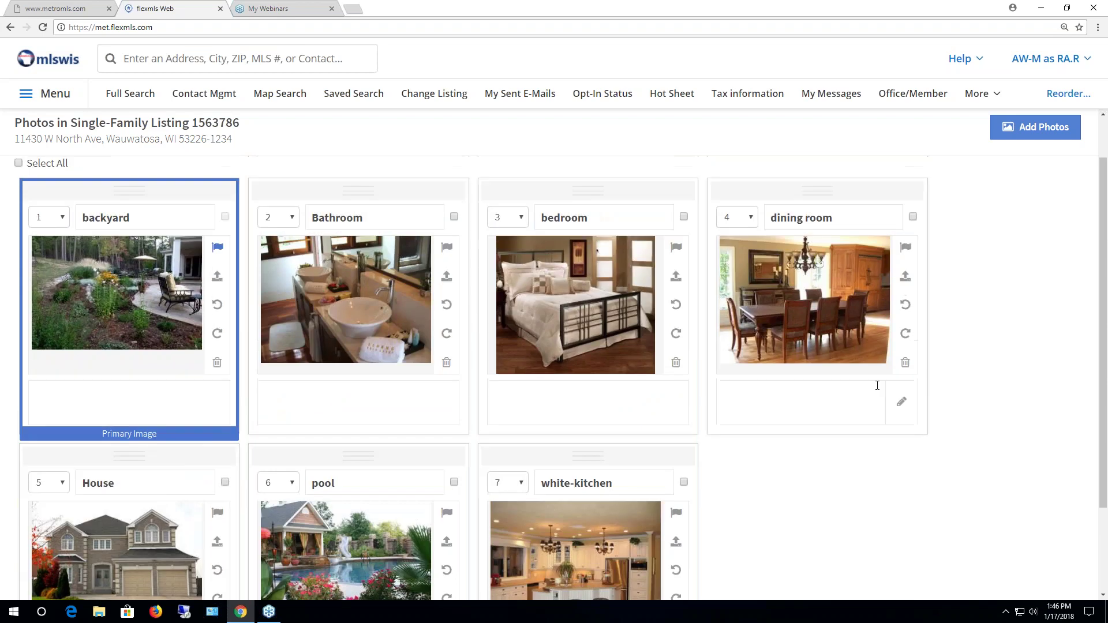
scroll(877, 386, "down", 1)
scroll(878, 386, "up", 1)
scroll(746, 501, "down", 1)
scroll(741, 498, "up", 1)
left_click_drag(129, 456, 119, 190)
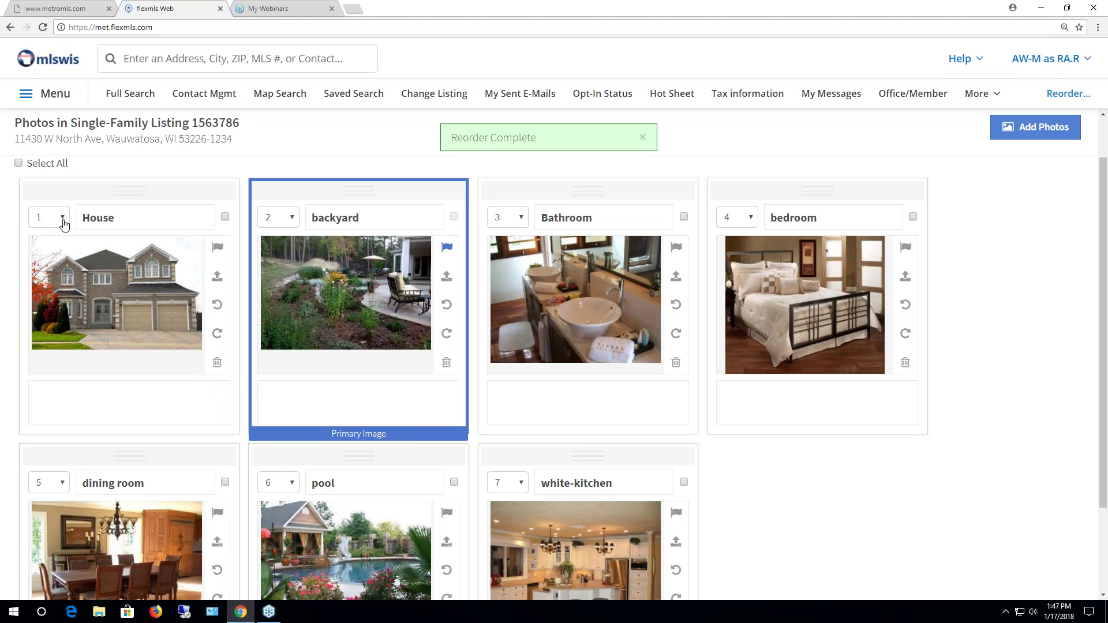
Flag the House photo as primary image and save its caption 'test'
left_click(217, 248)
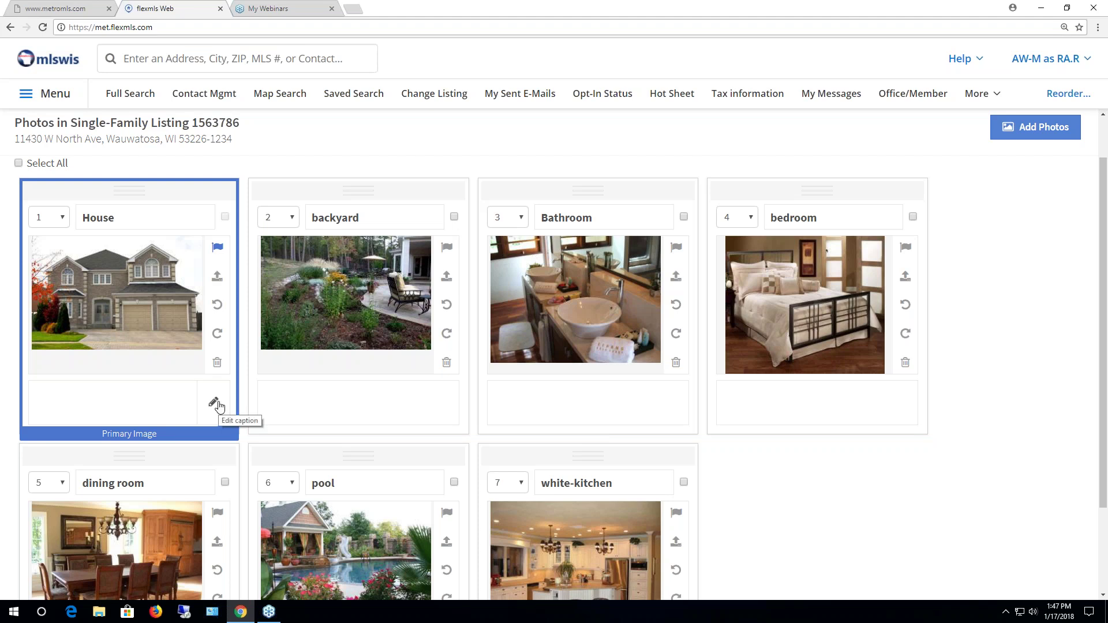
left_click(144, 393)
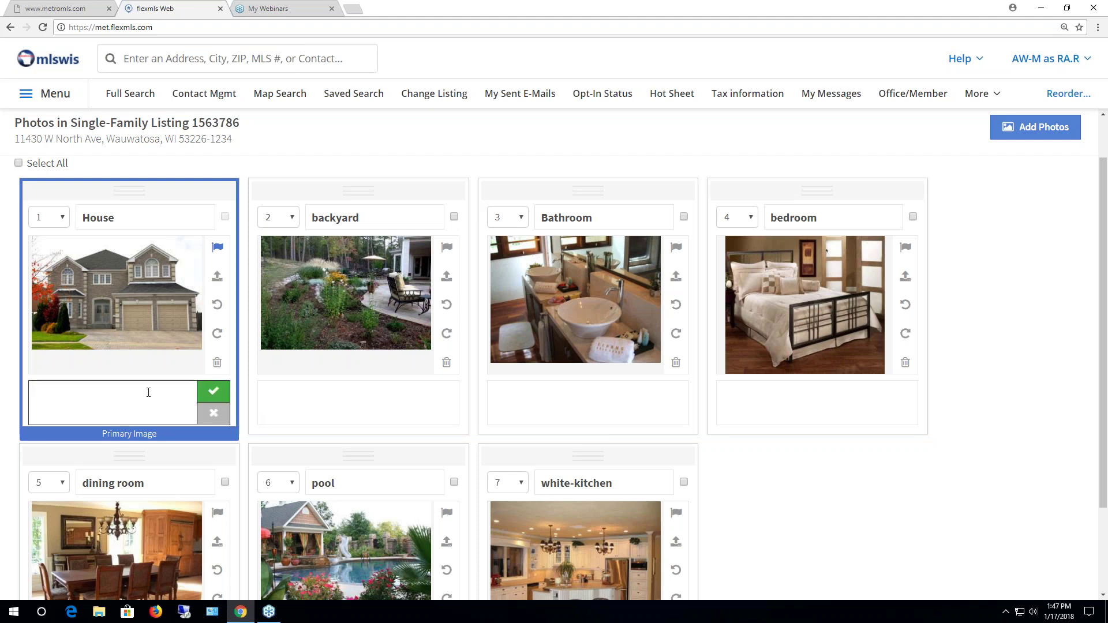
type("test")
left_click(213, 391)
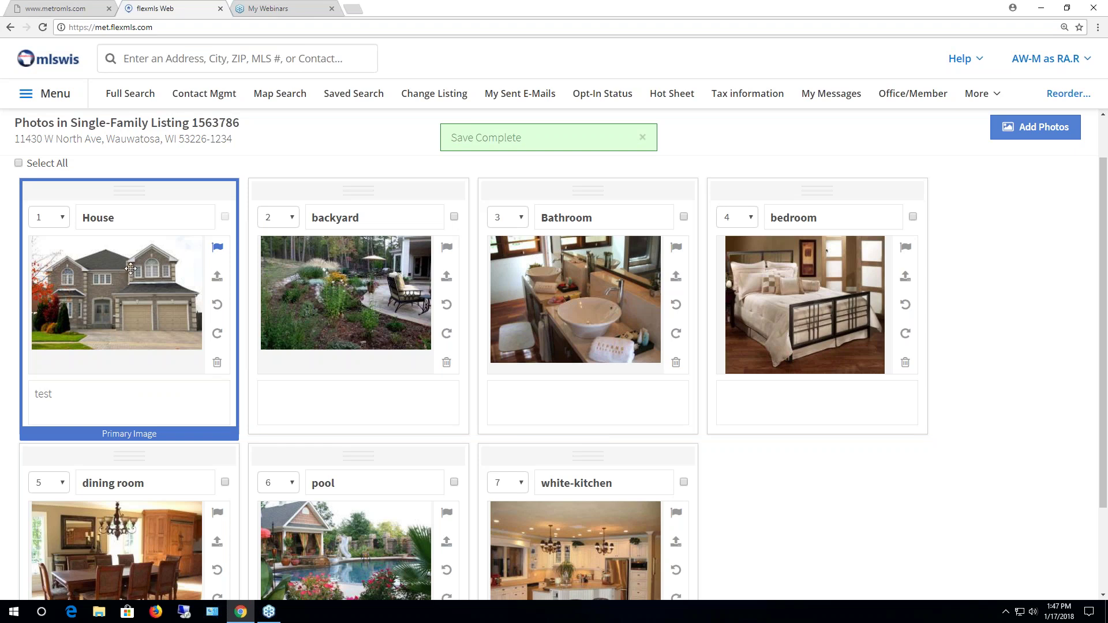
mouse_move(72, 412)
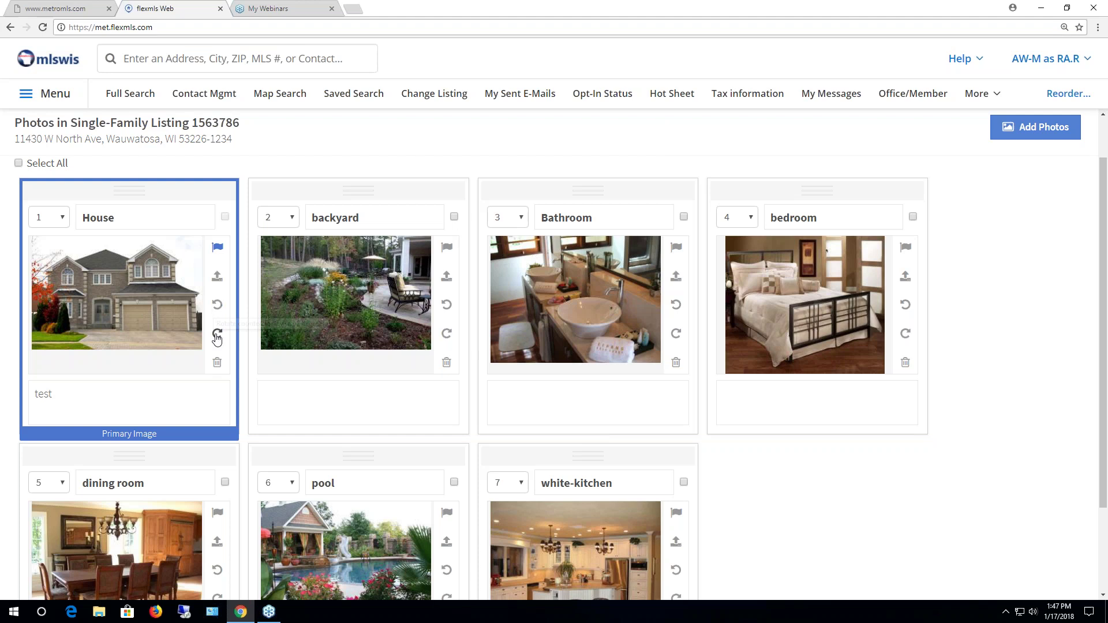
left_click(217, 306)
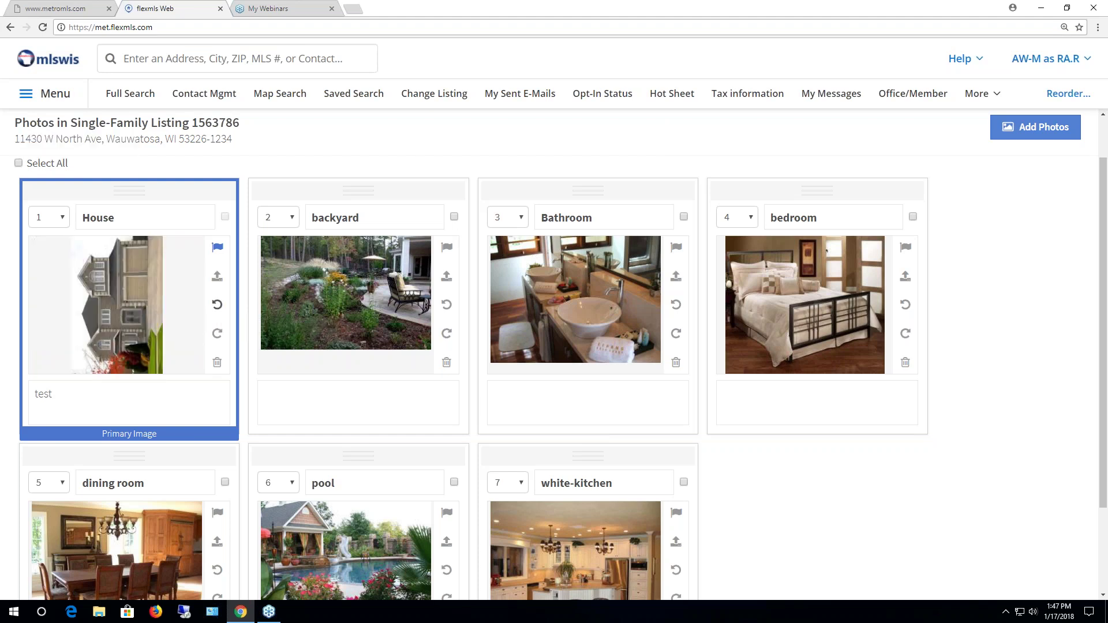
left_click(217, 335)
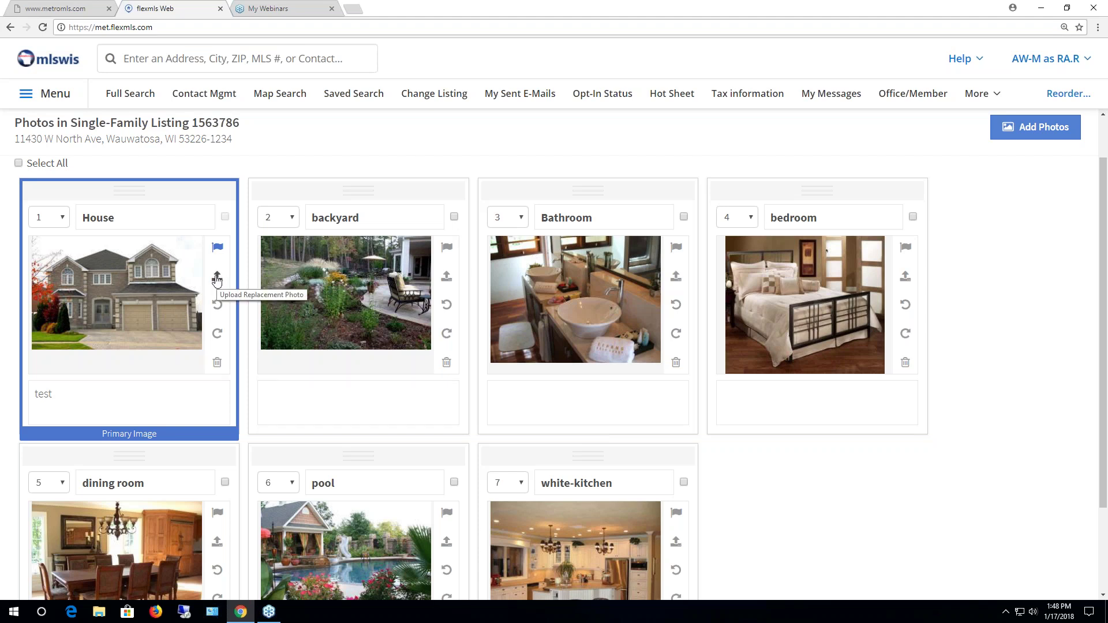
left_click(216, 280)
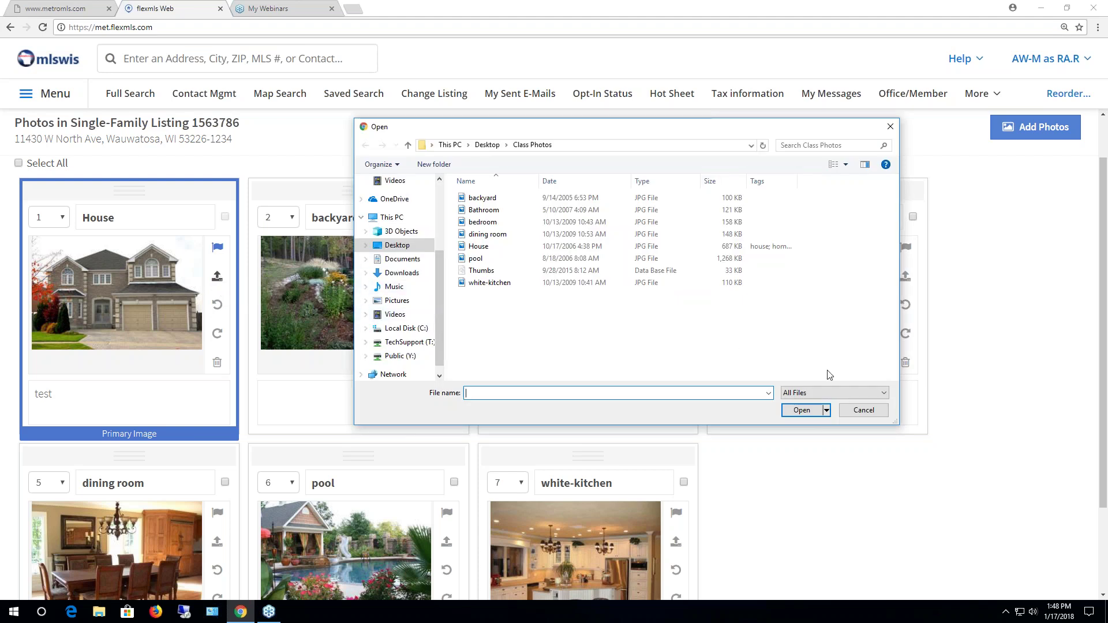
left_click(864, 410)
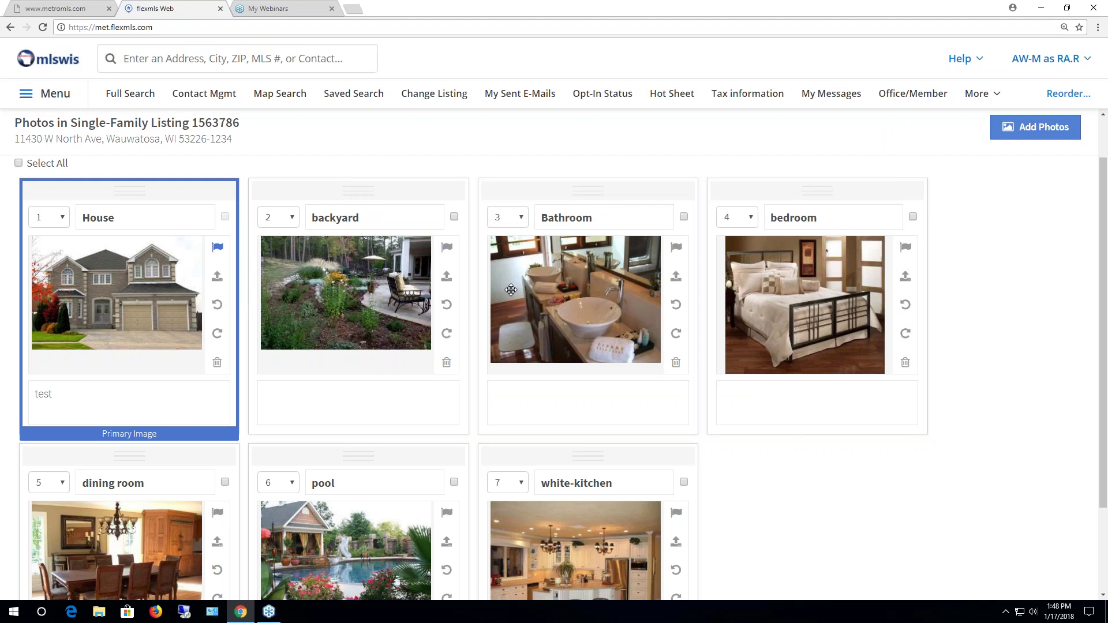
Set photo positions: backyard to 7, pool to 6, dining room to 2, white-kitchen to 3
scroll(503, 290, "down", 1)
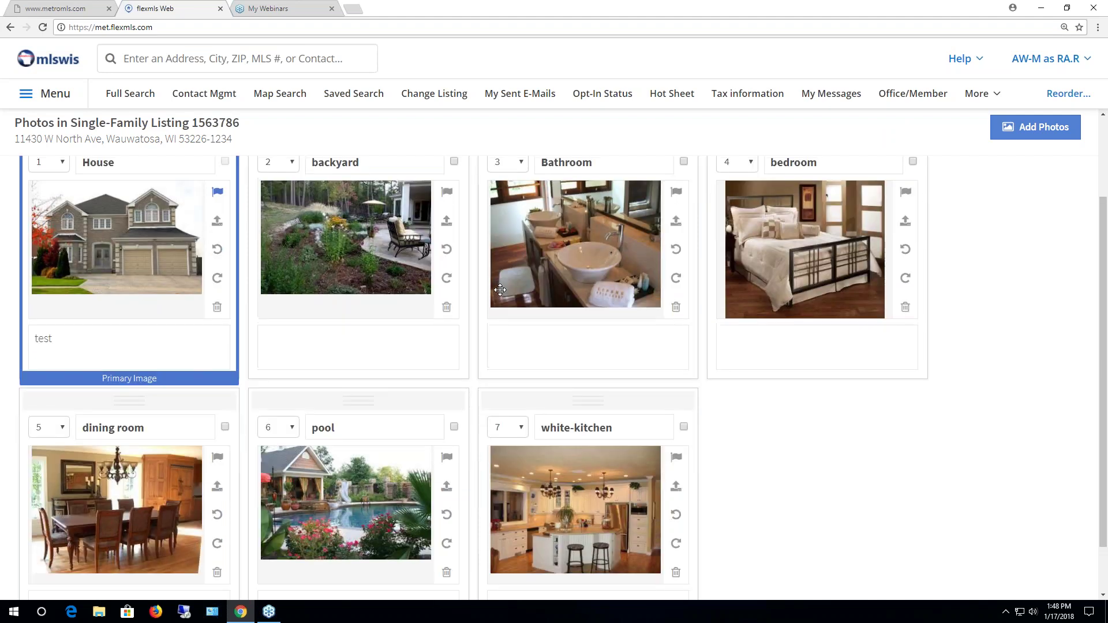
scroll(500, 290, "up", 1)
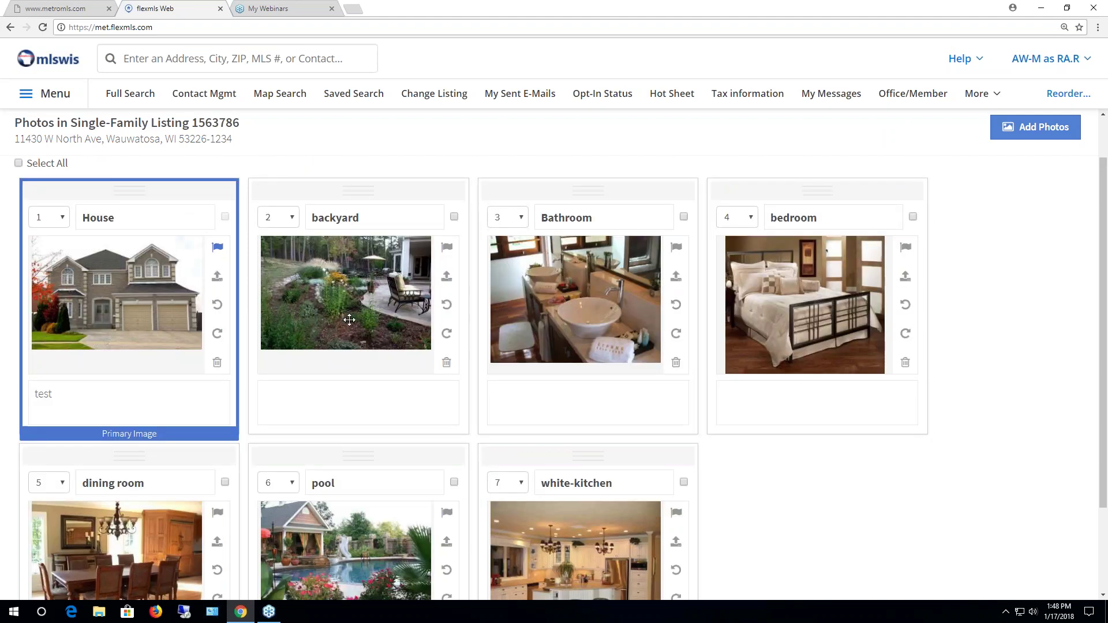
left_click(293, 222)
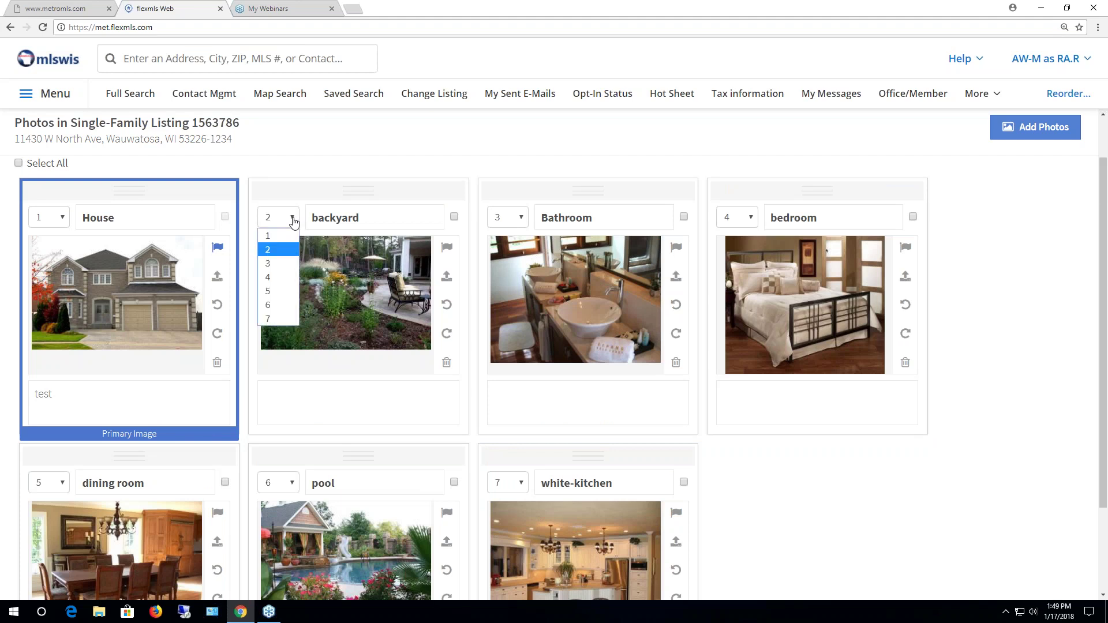
left_click(279, 319)
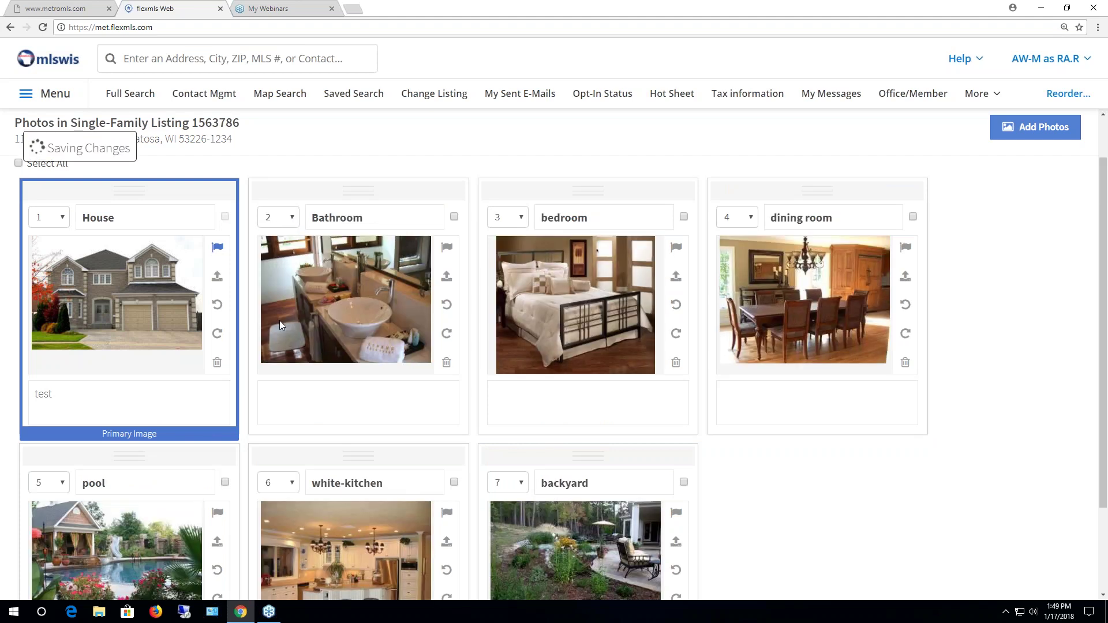
scroll(576, 523, "down", 2)
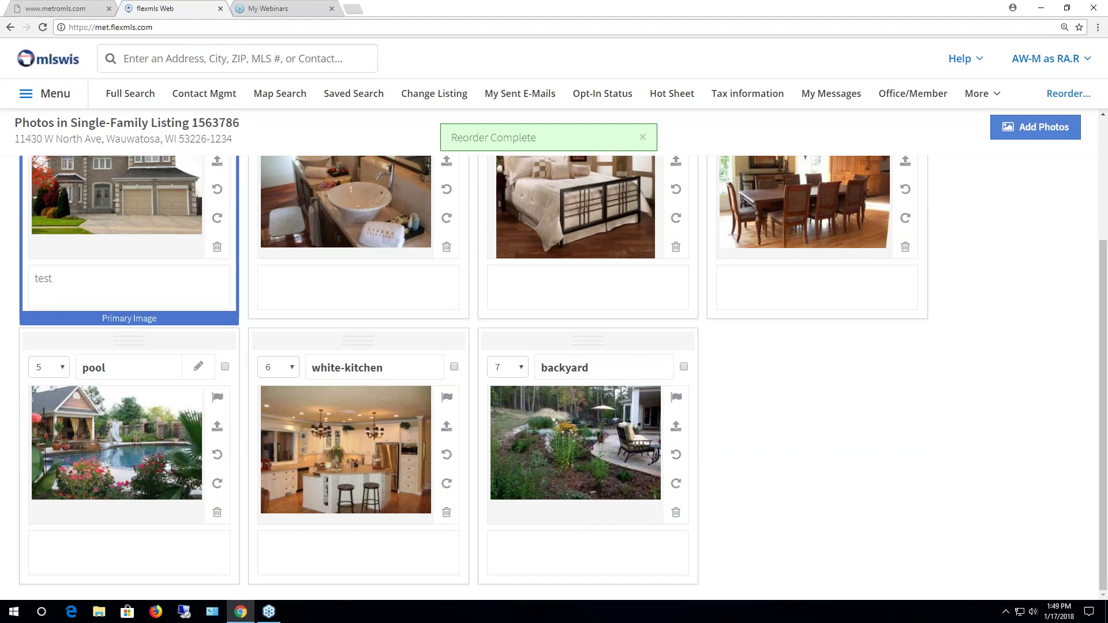
left_click(63, 368)
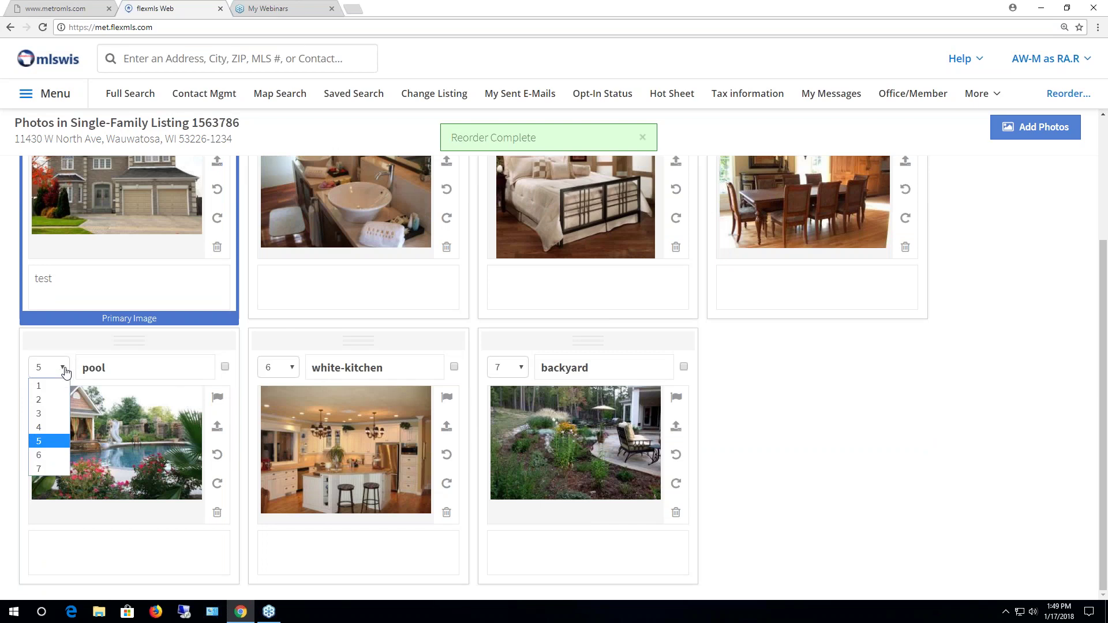
left_click(35, 455)
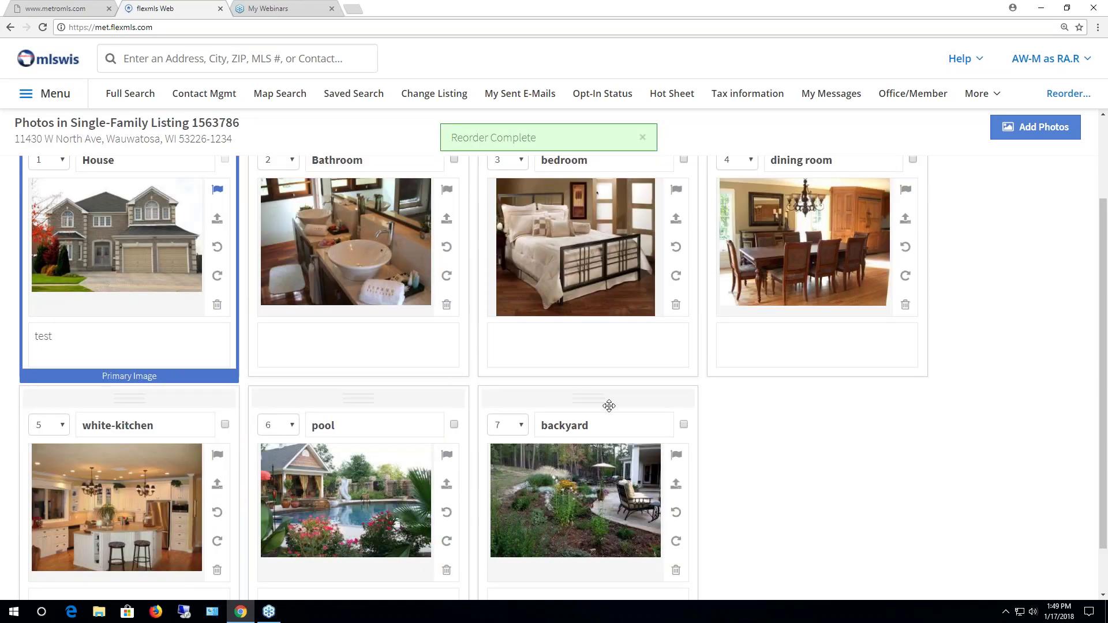
left_click(751, 162)
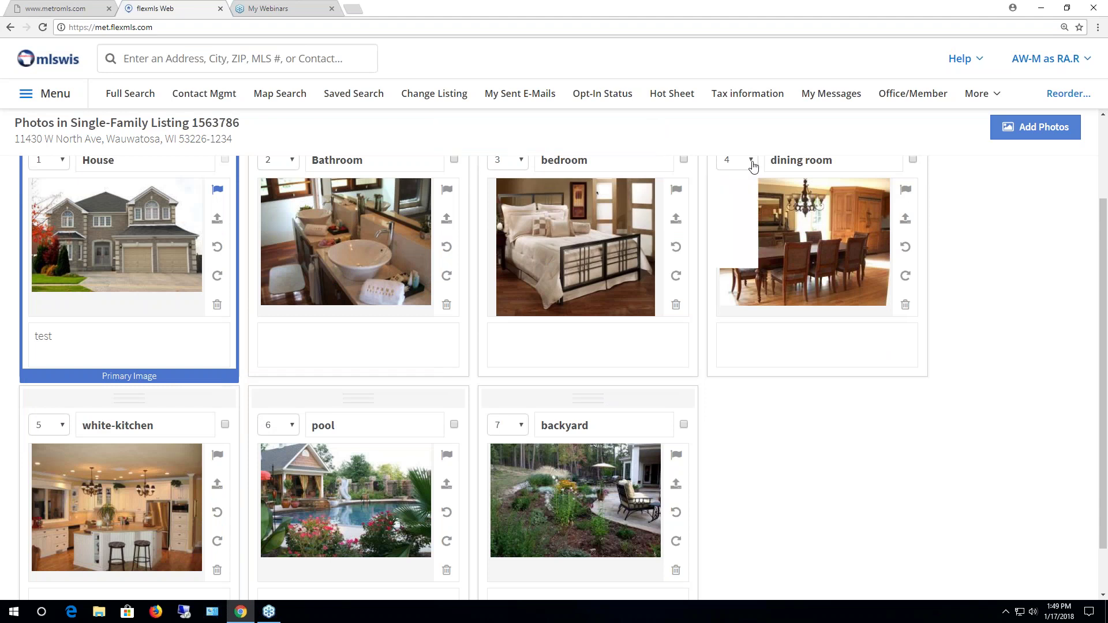
left_click(740, 194)
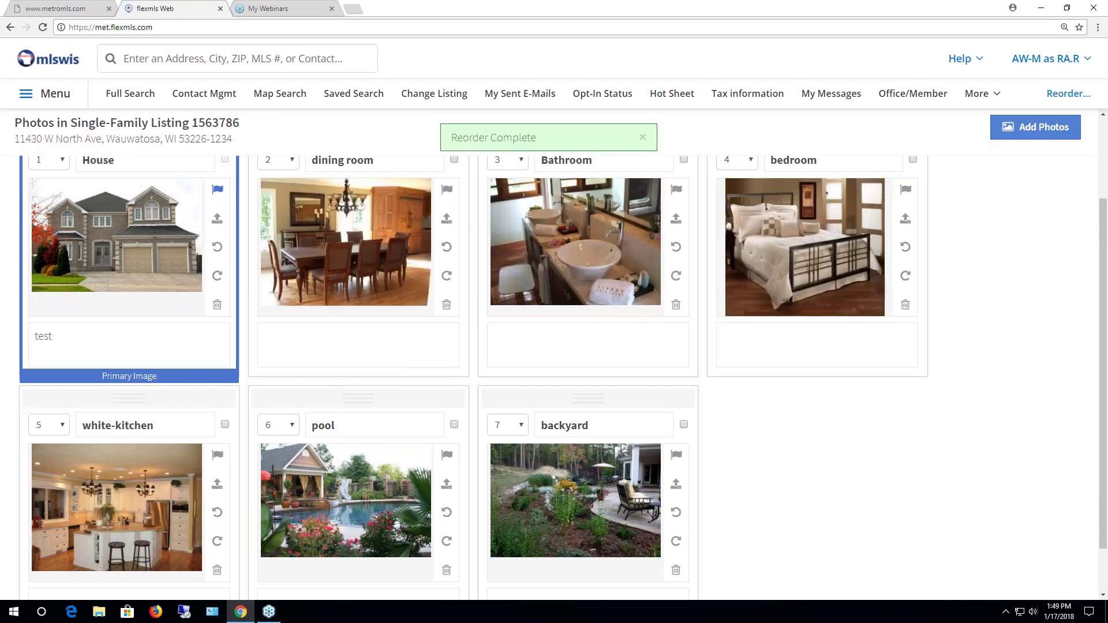
left_click(61, 425)
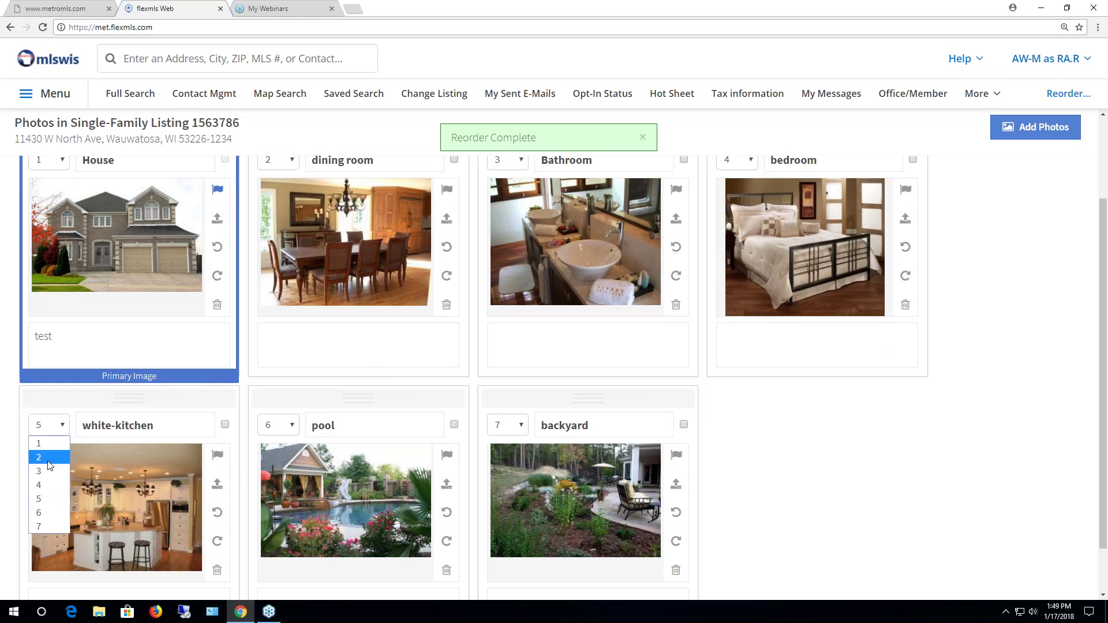
left_click(51, 469)
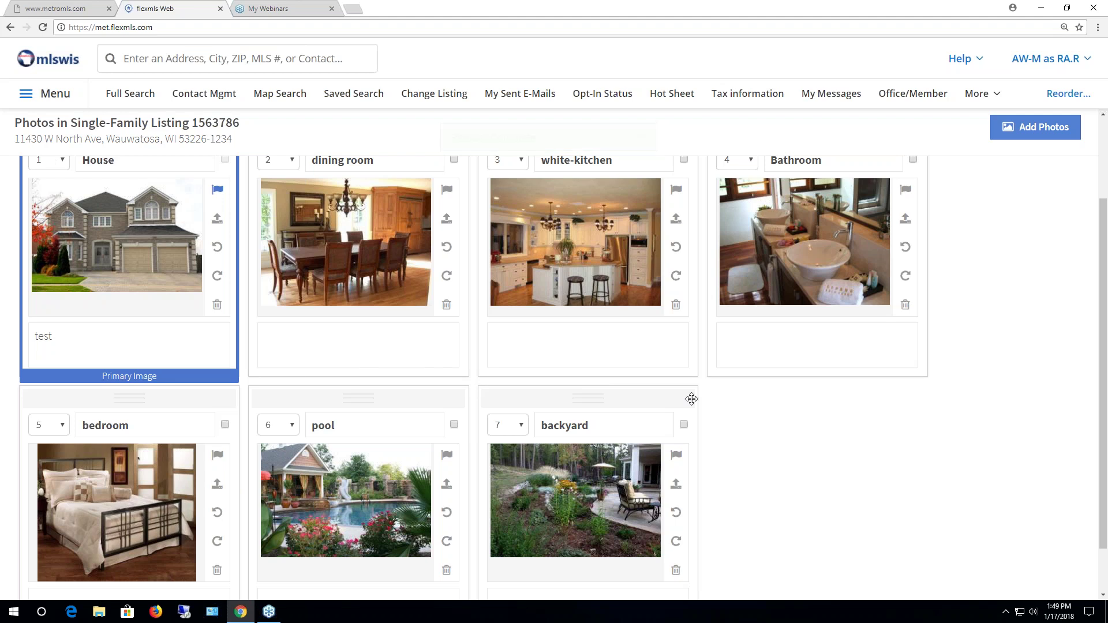
scroll(700, 451, "up", 3)
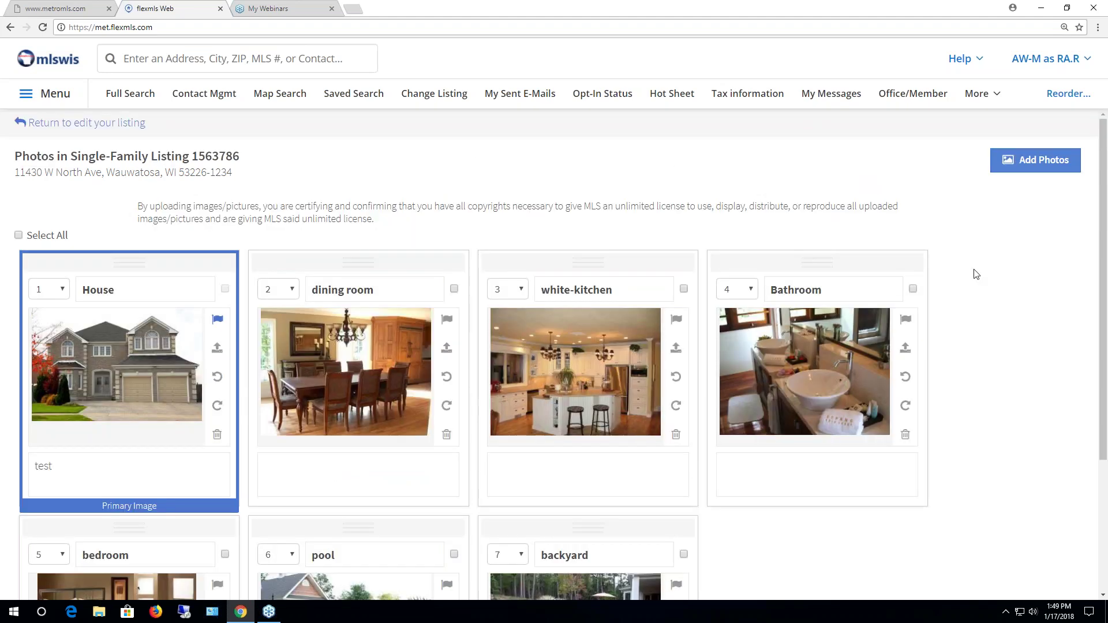
scroll(993, 310, "down", 1)
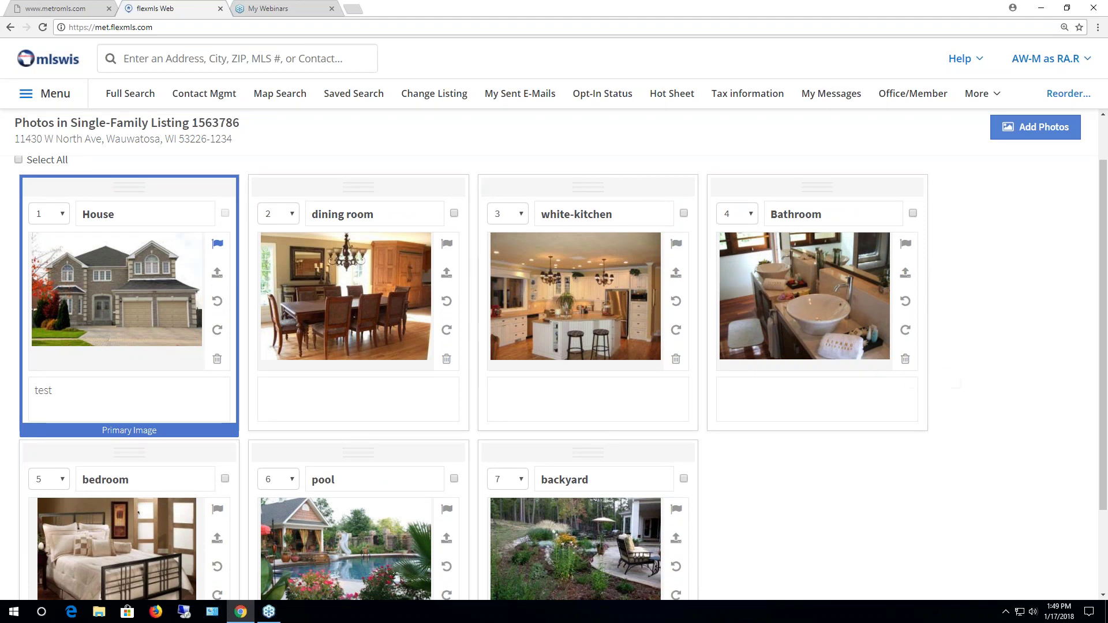
Tick the Bathroom, white-kitchen, dining room and backyard photos so Delete Selected shows (4)
left_click(912, 213)
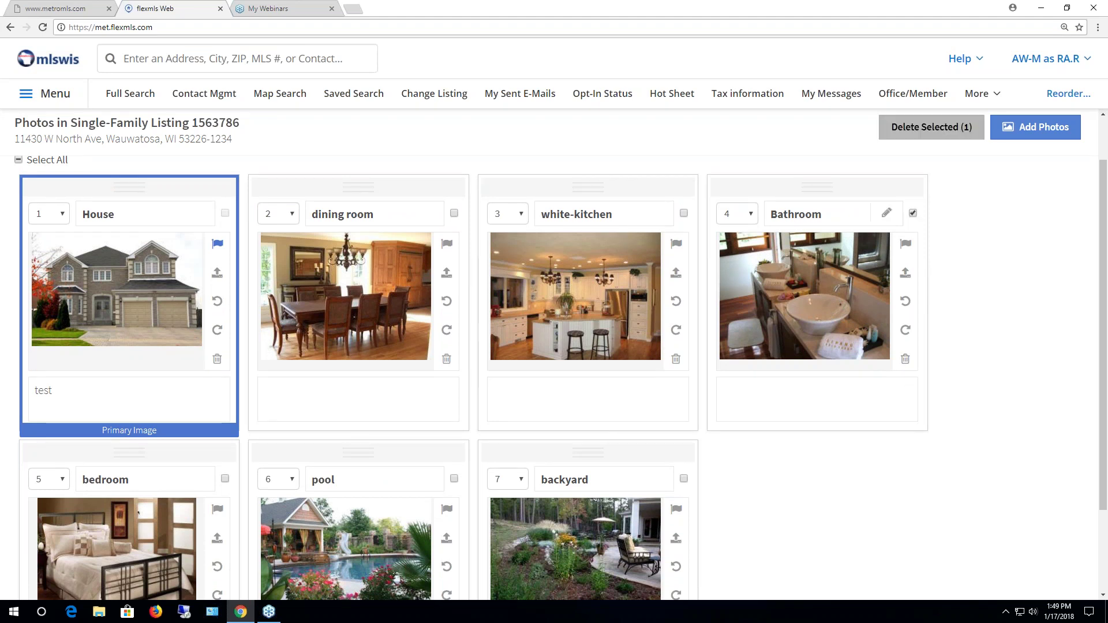
left_click(684, 214)
left_click(454, 213)
left_click(684, 479)
left_click(50, 99)
left_click(48, 99)
Go to Change Listing from the menu and open MLS# 1563786 from the Active listings
left_click(46, 99)
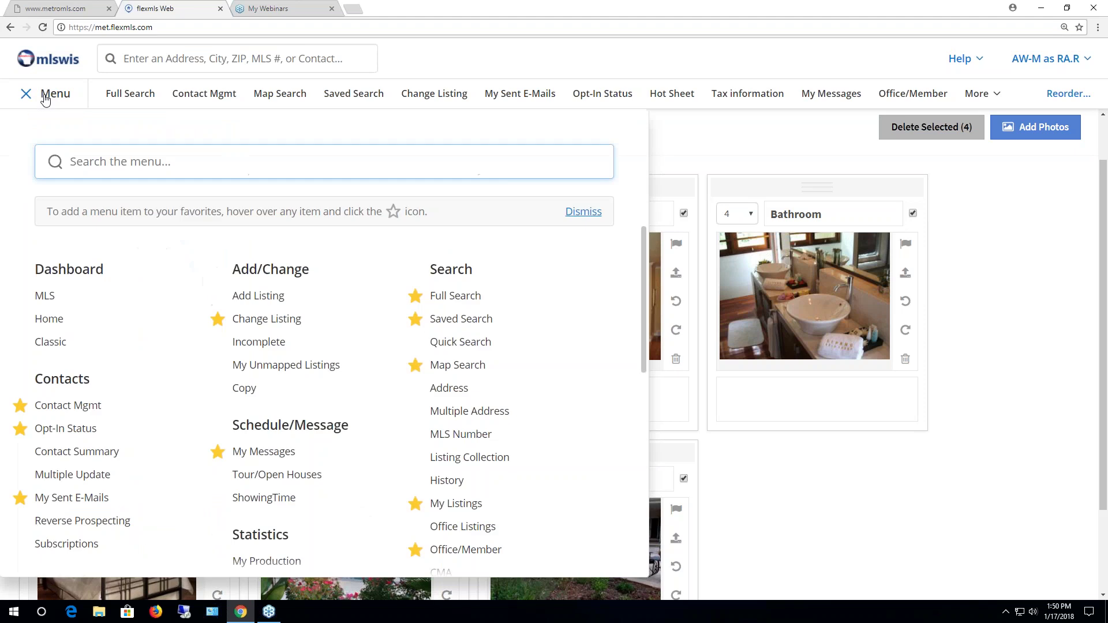
left_click(267, 320)
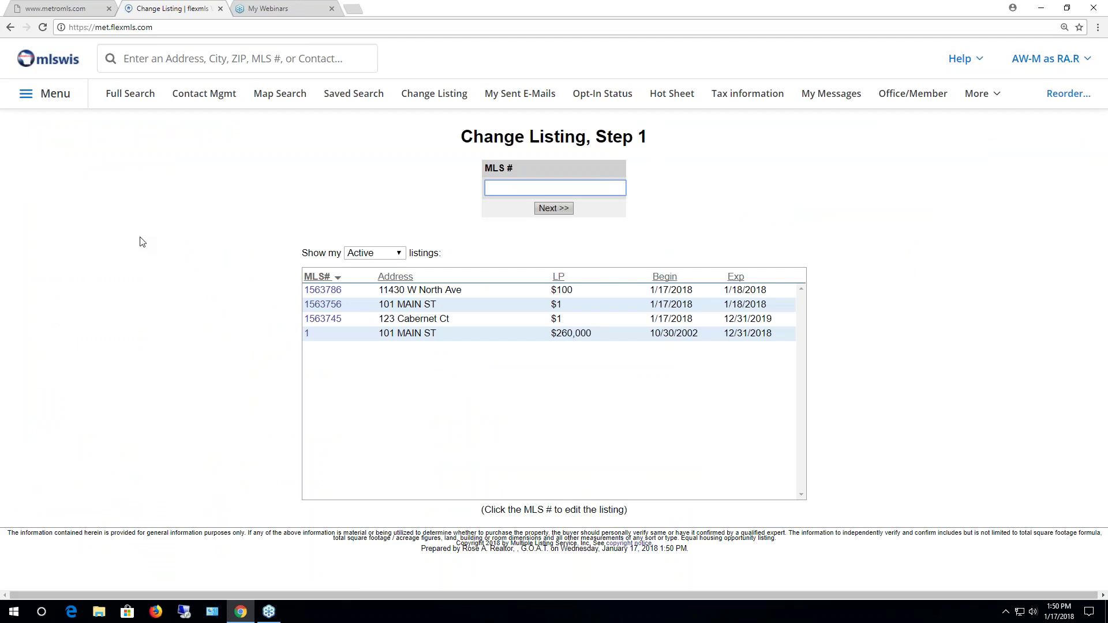
left_click(49, 106)
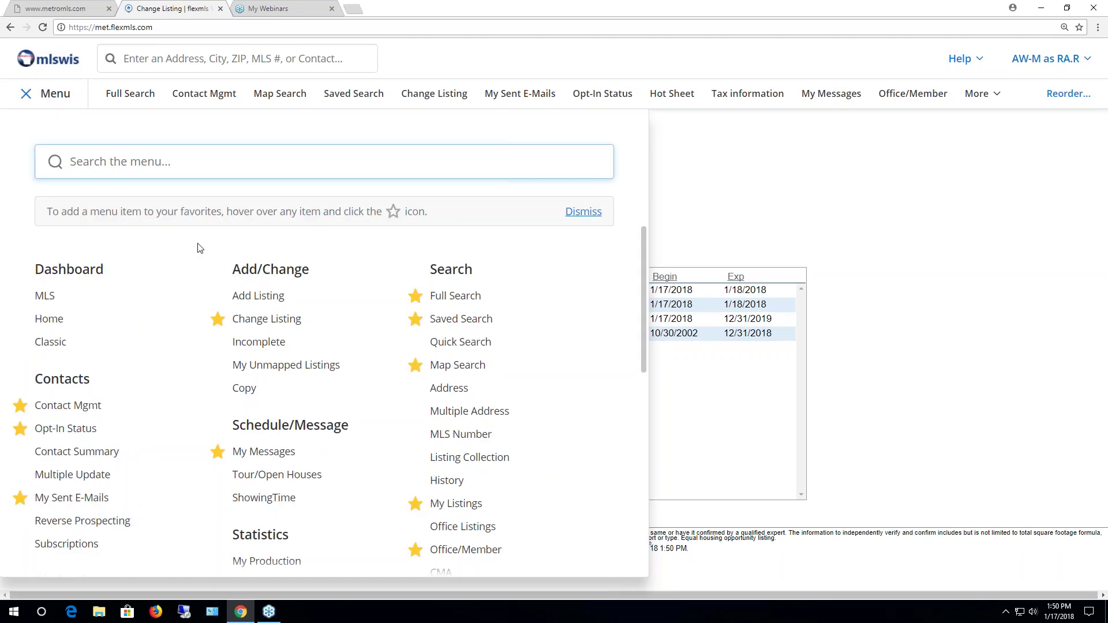
left_click(276, 321)
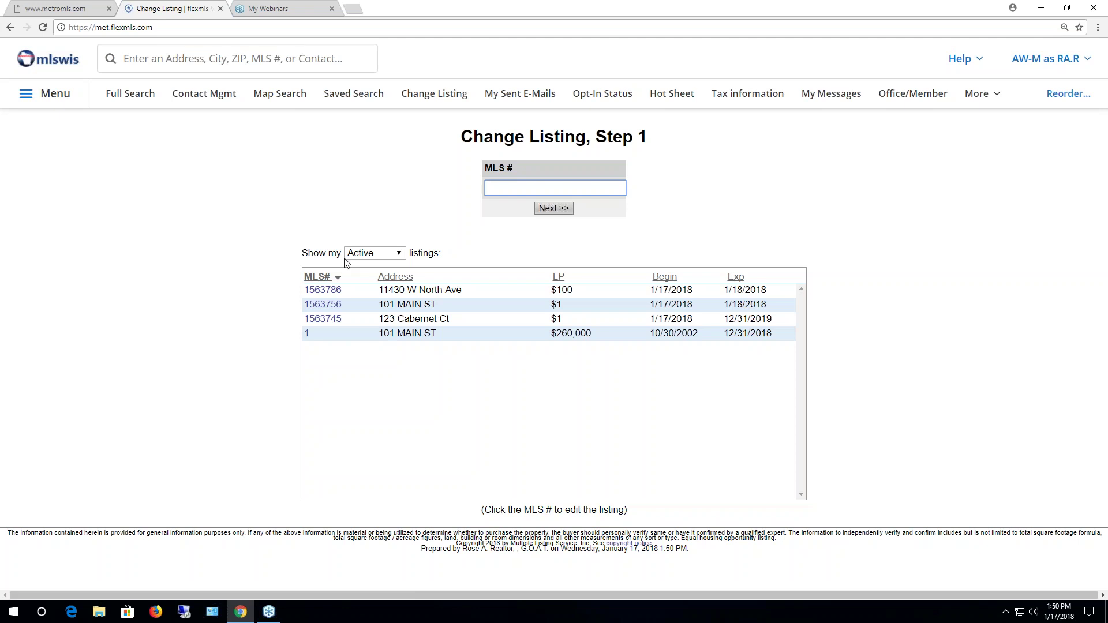
left_click(399, 254)
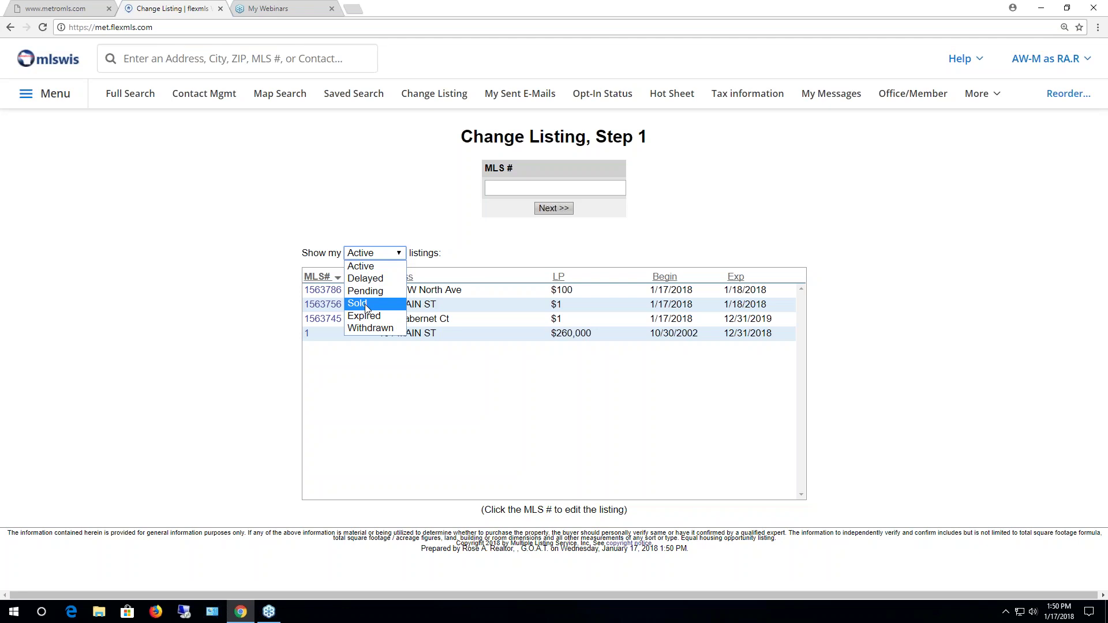
left_click(350, 384)
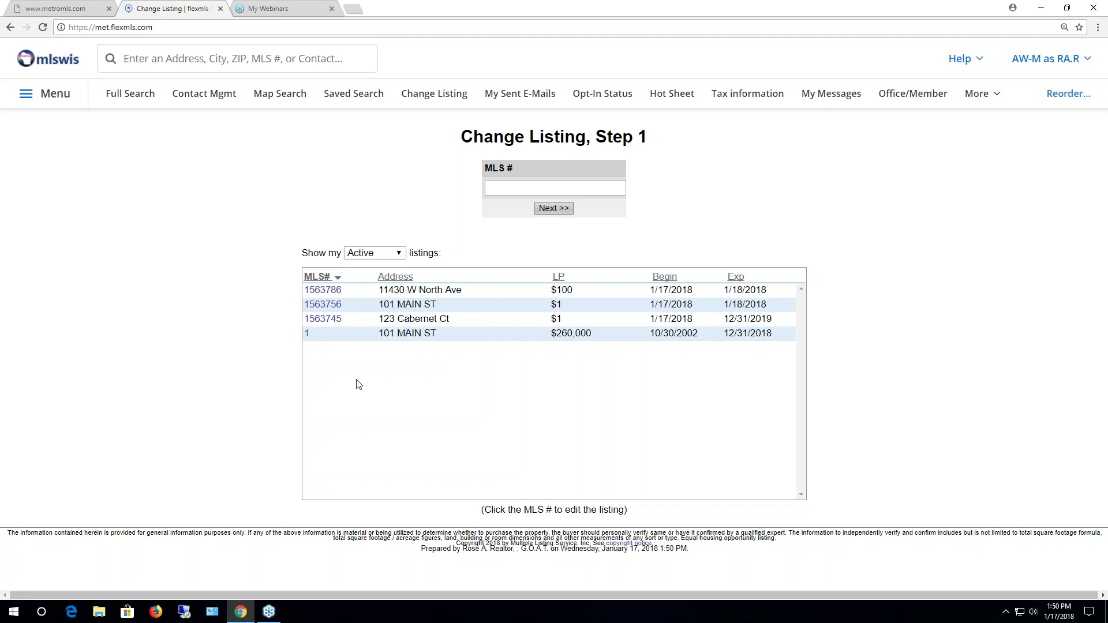
left_click(323, 290)
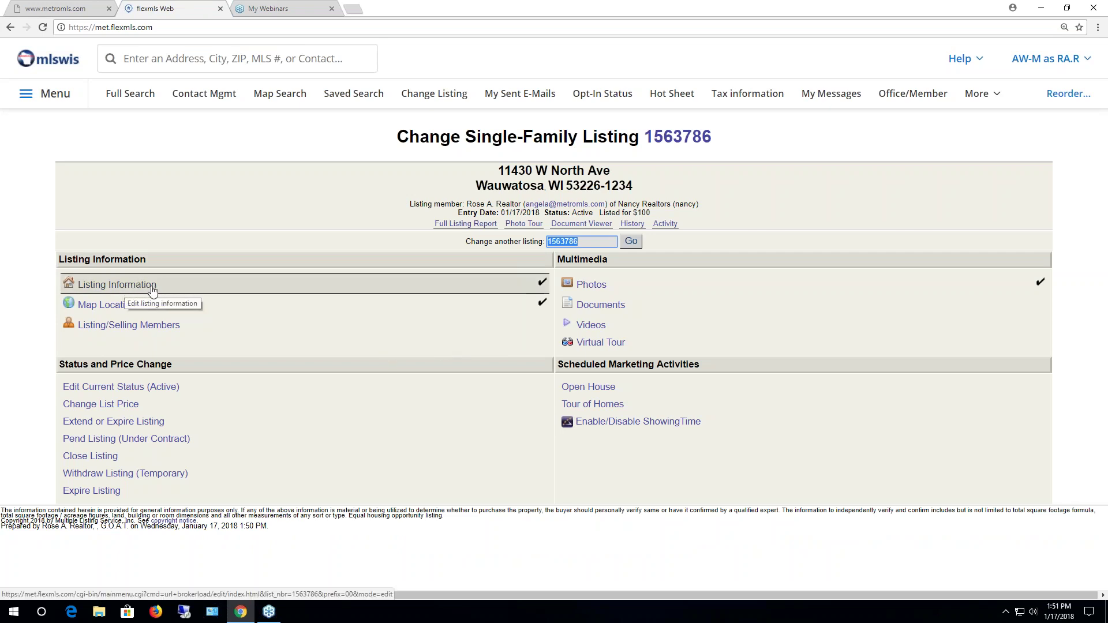
Browse the listing information tabs, then leave the editor without saving
left_click(122, 287)
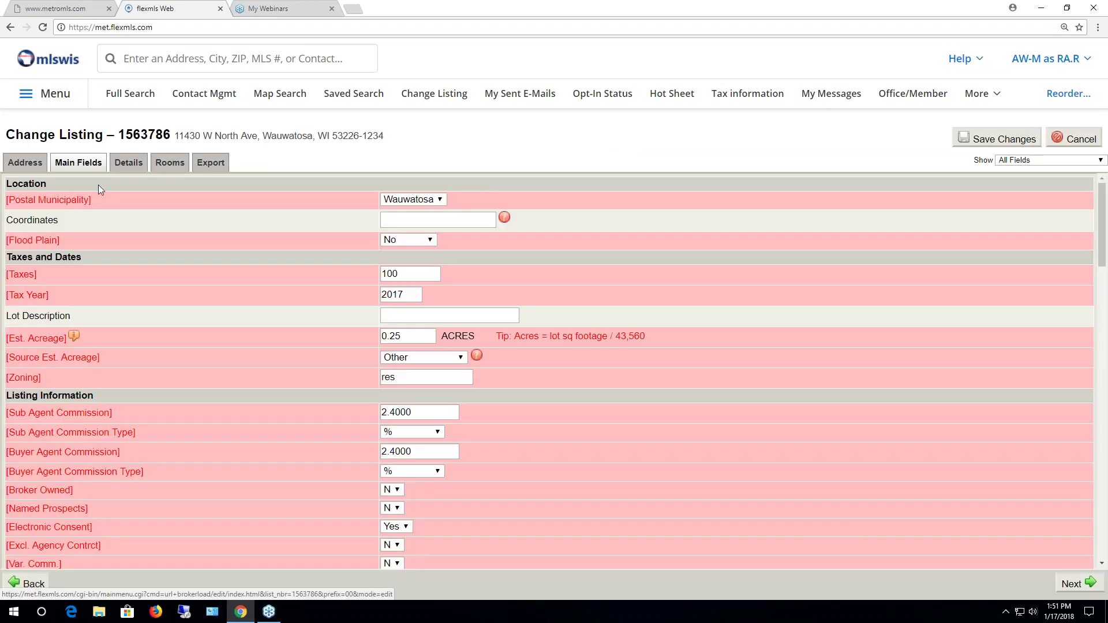
left_click(128, 163)
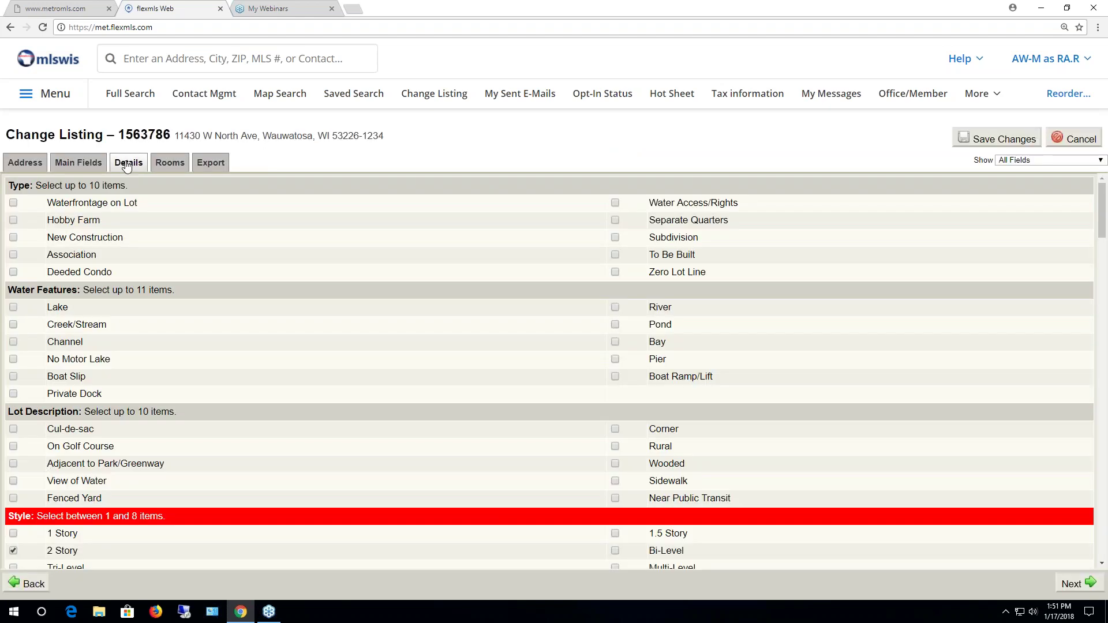
left_click(168, 163)
left_click(211, 163)
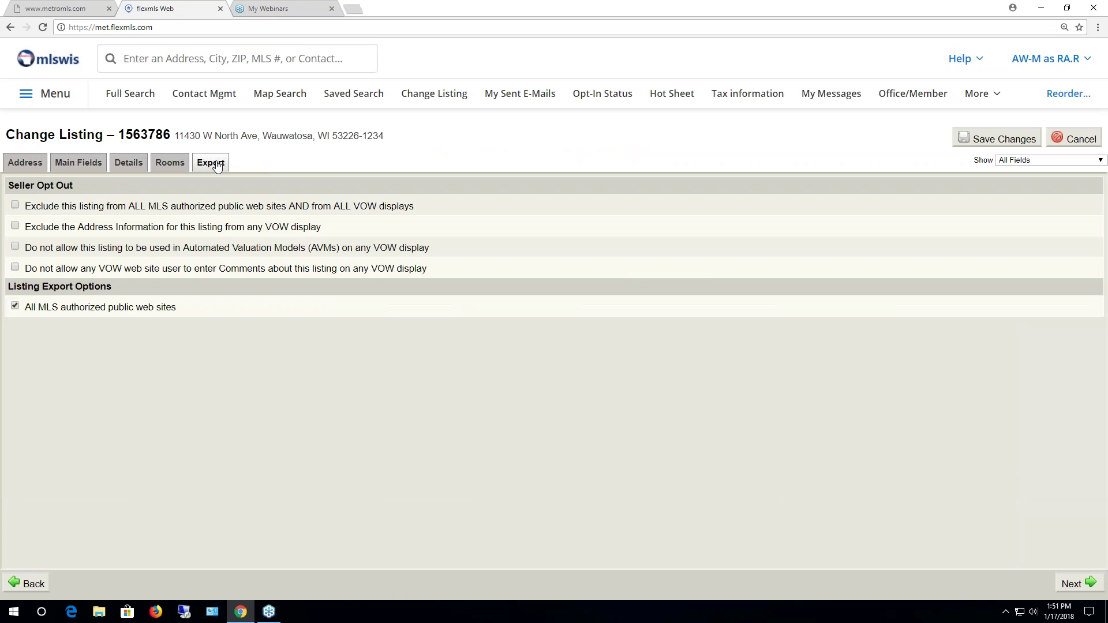
left_click(78, 163)
left_click(26, 164)
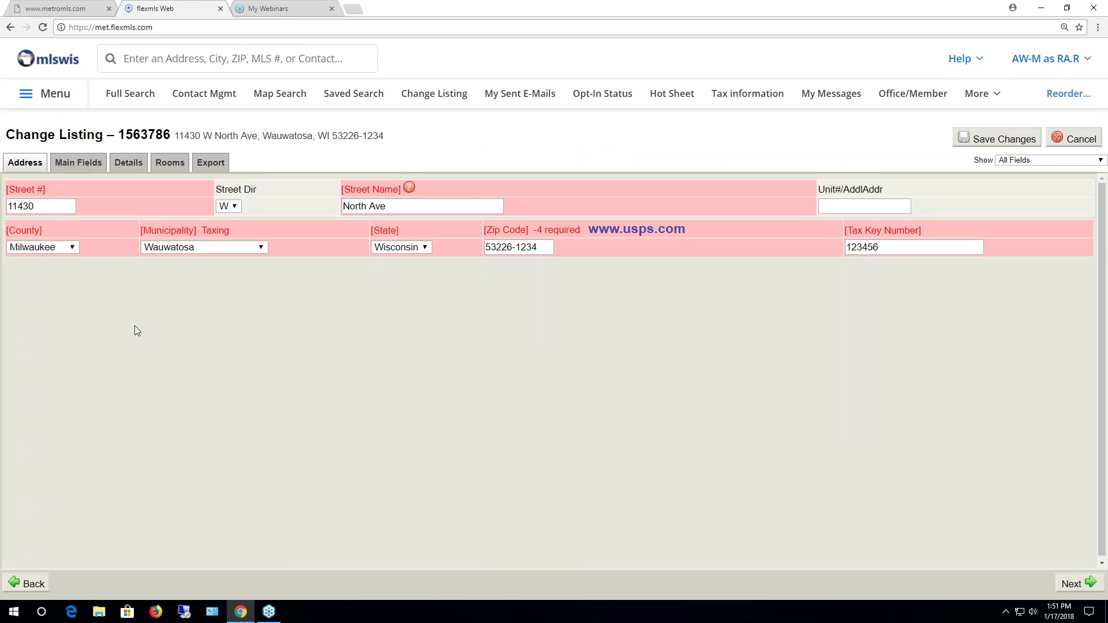
left_click(1066, 139)
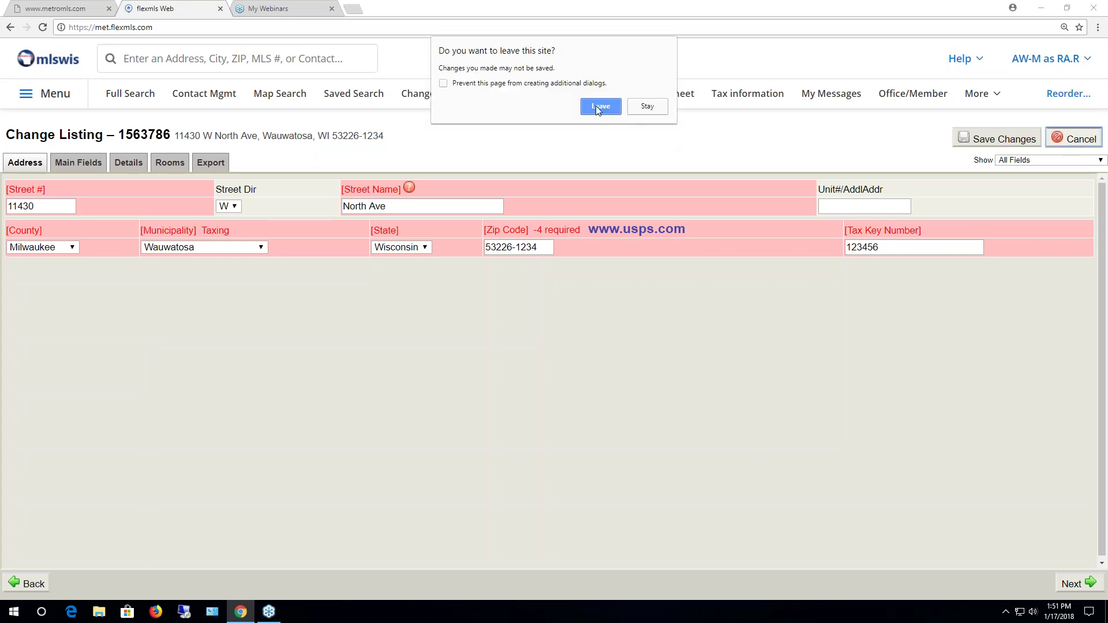
left_click(598, 108)
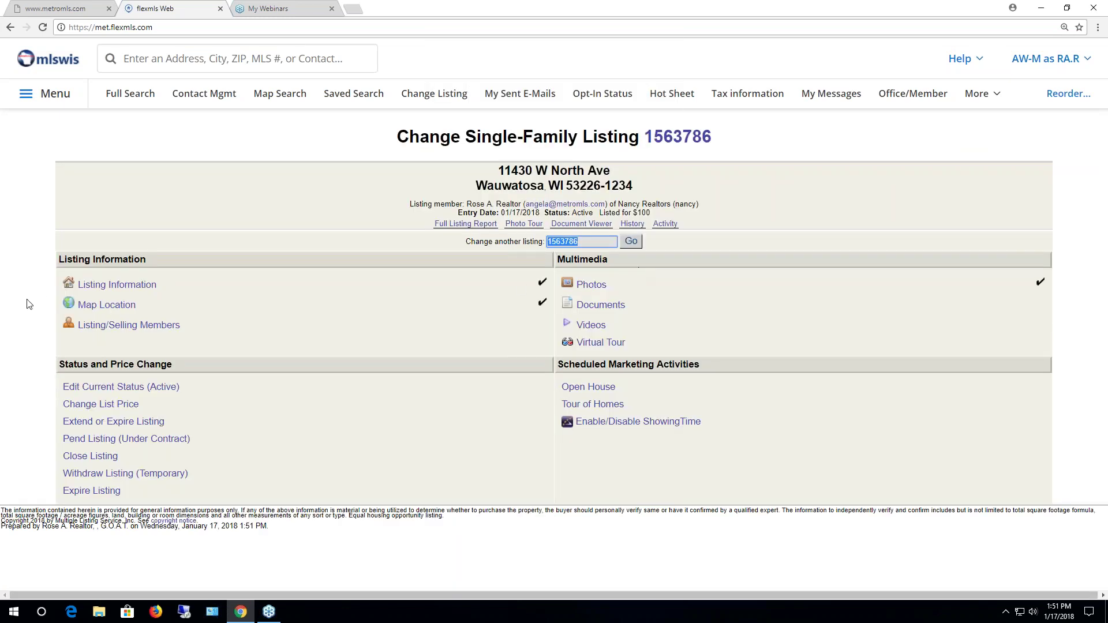
Move the map pin onto W North Ave near N 115th St and use that location
left_click(99, 305)
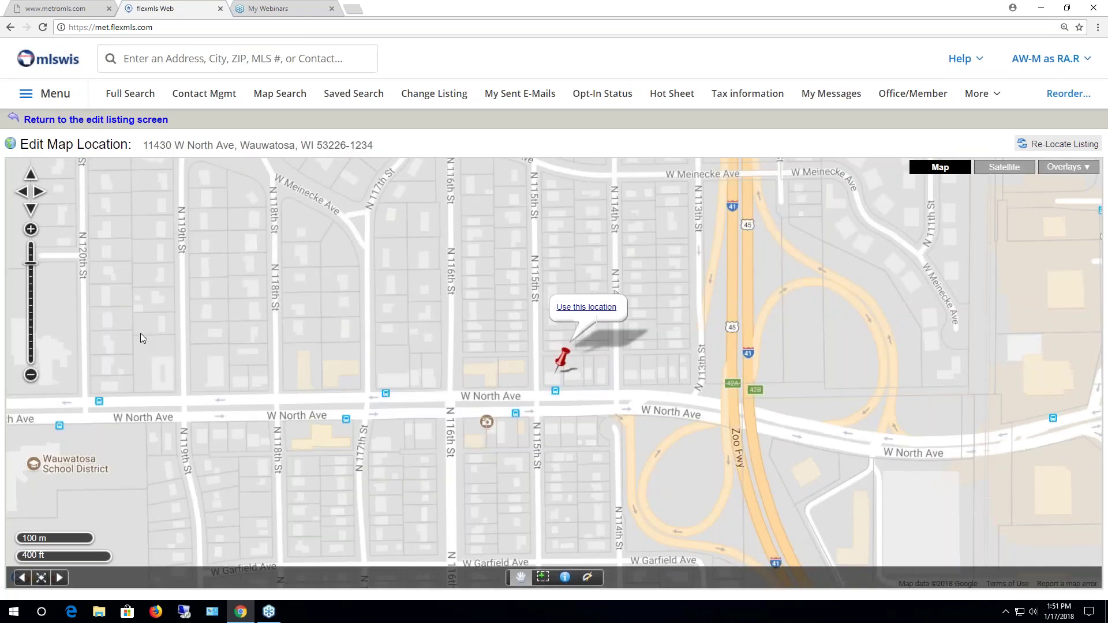
mouse_move(562, 365)
left_mouse_down()
mouse_move(566, 404)
mouse_move(557, 362)
left_mouse_up()
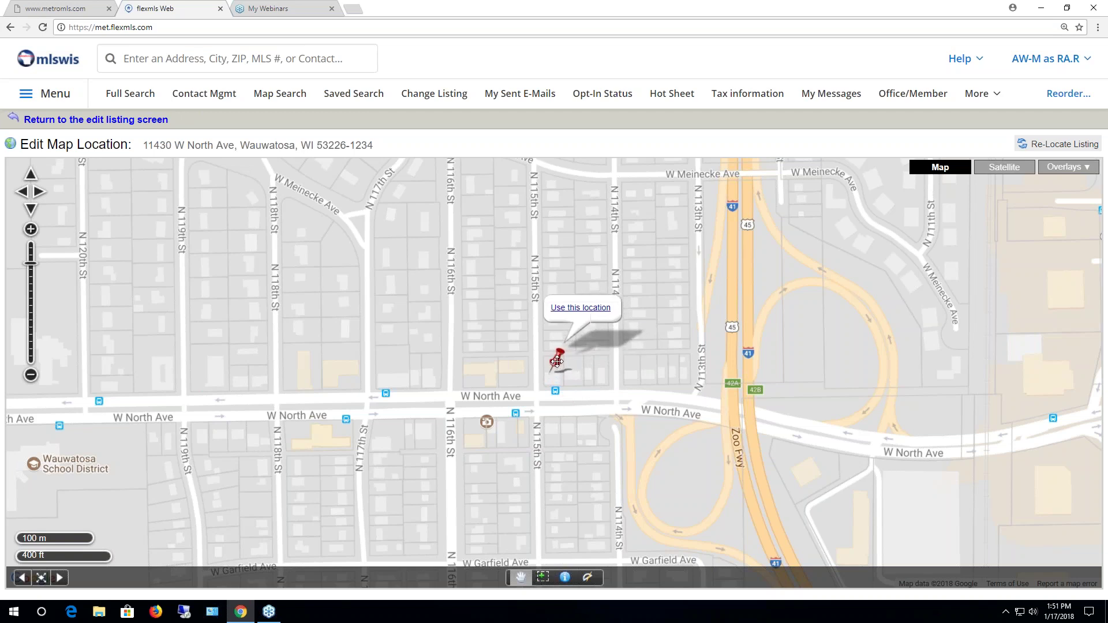
left_click(566, 308)
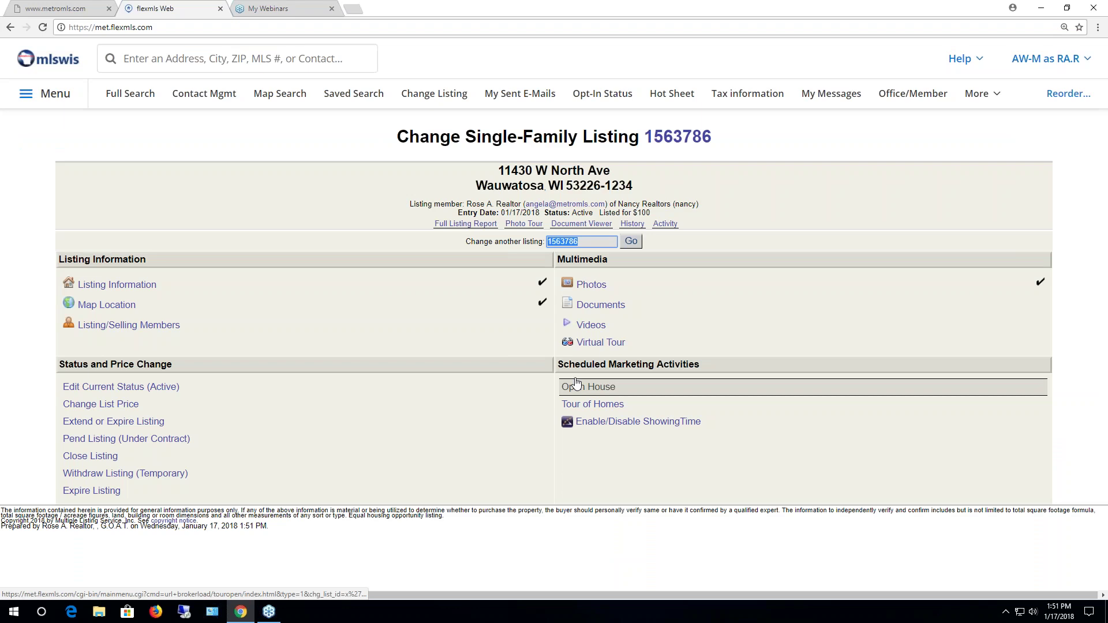
left_click(161, 328)
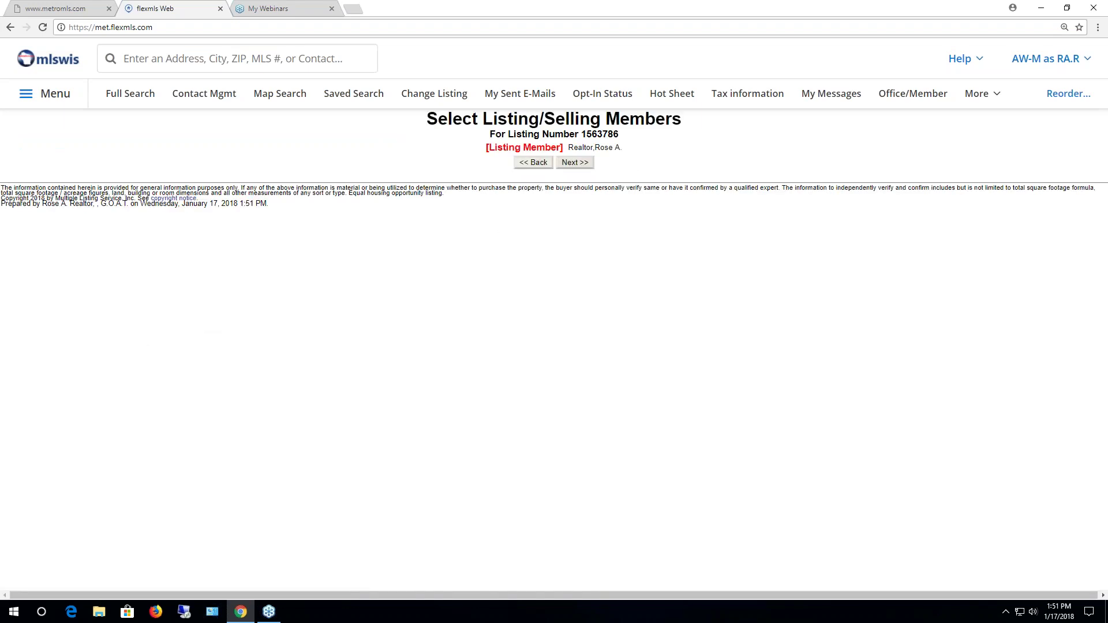
left_click(532, 162)
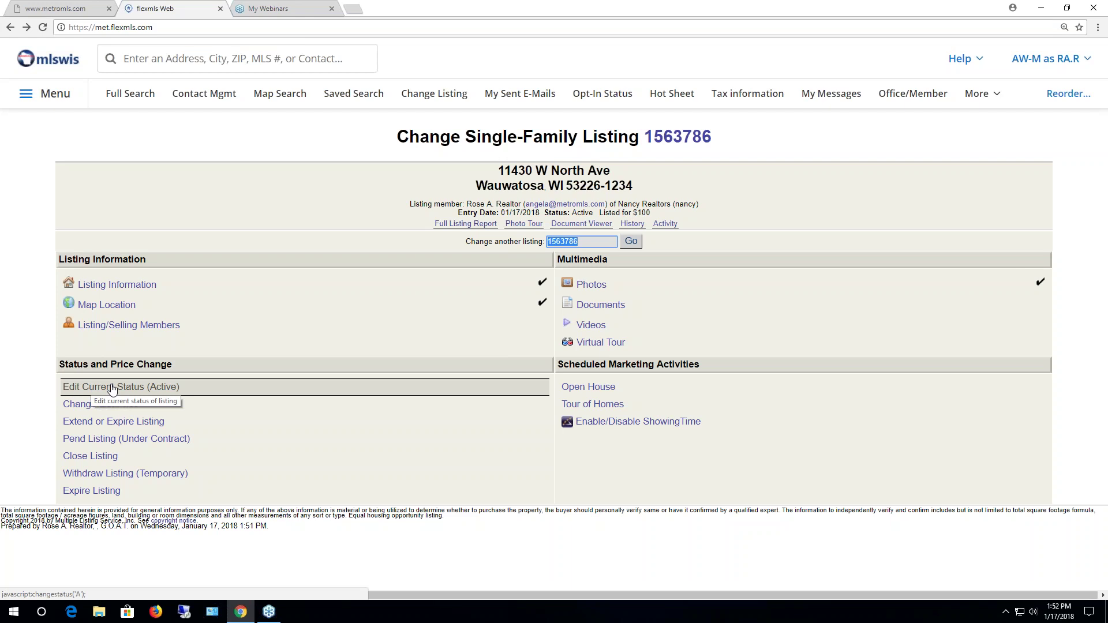
Set the status to Active with Contingent With Offer and offer date 01/17/2018
left_click(112, 388)
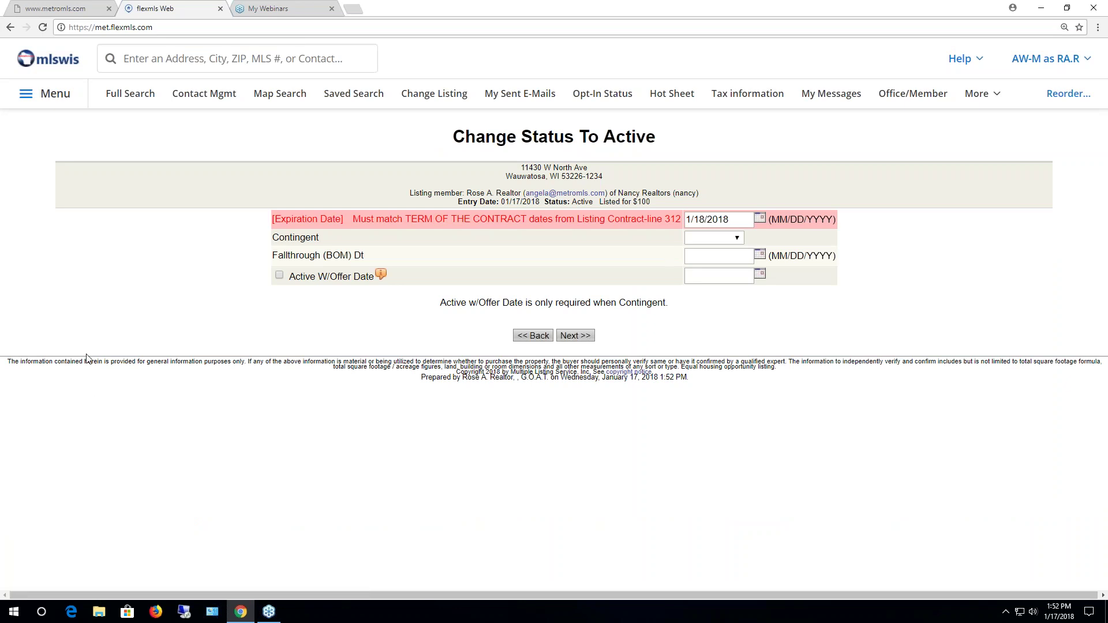
left_click(738, 242)
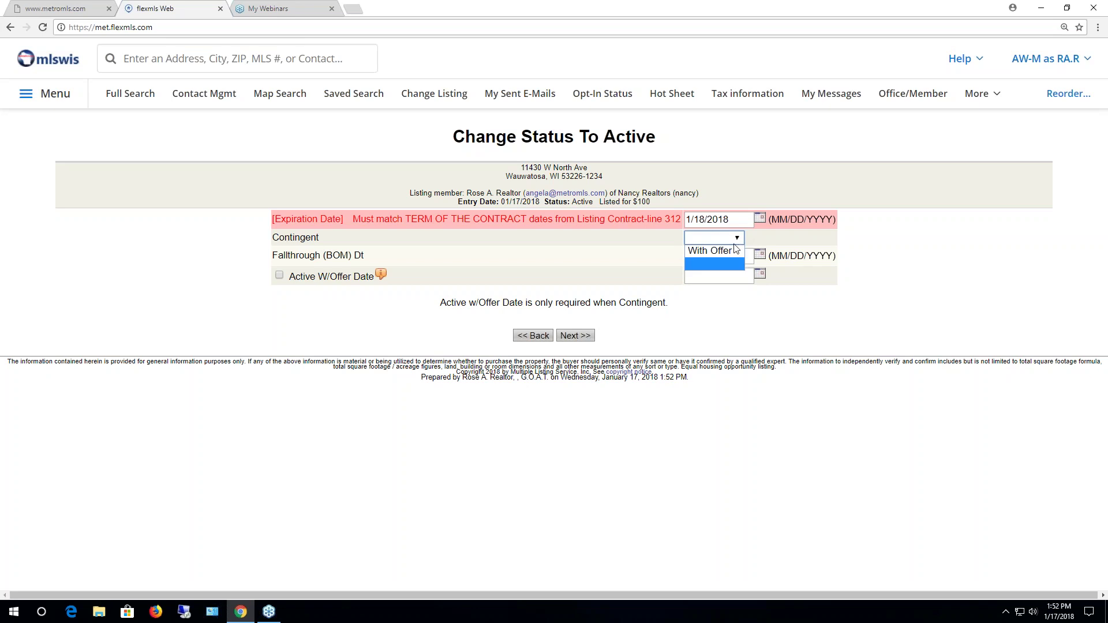
left_click(734, 250)
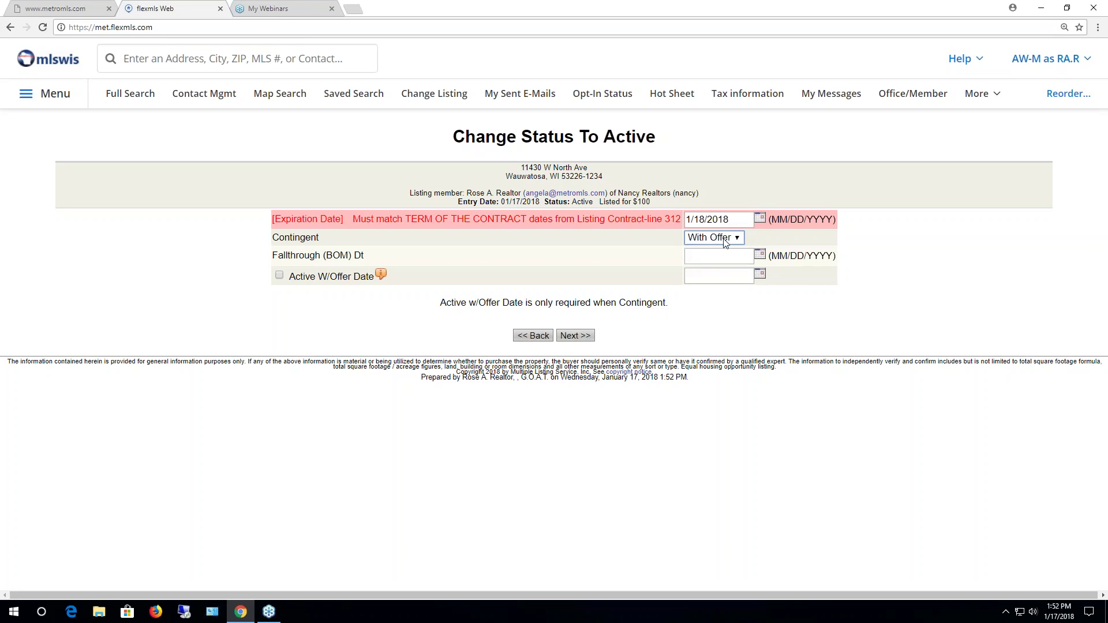
left_click(279, 276)
left_click(760, 274)
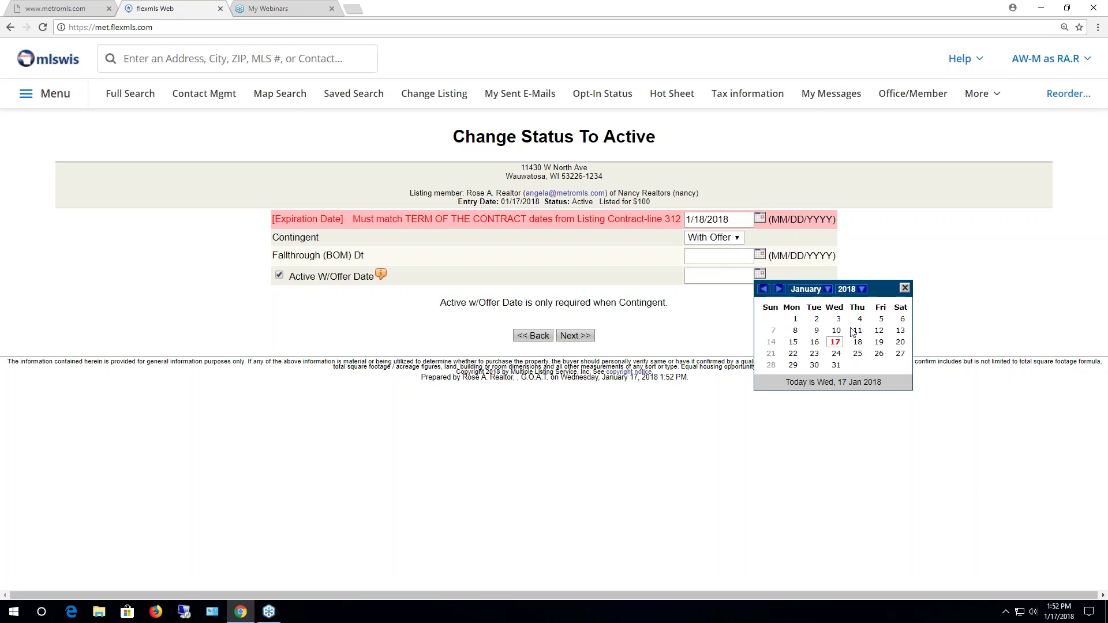
left_click(836, 341)
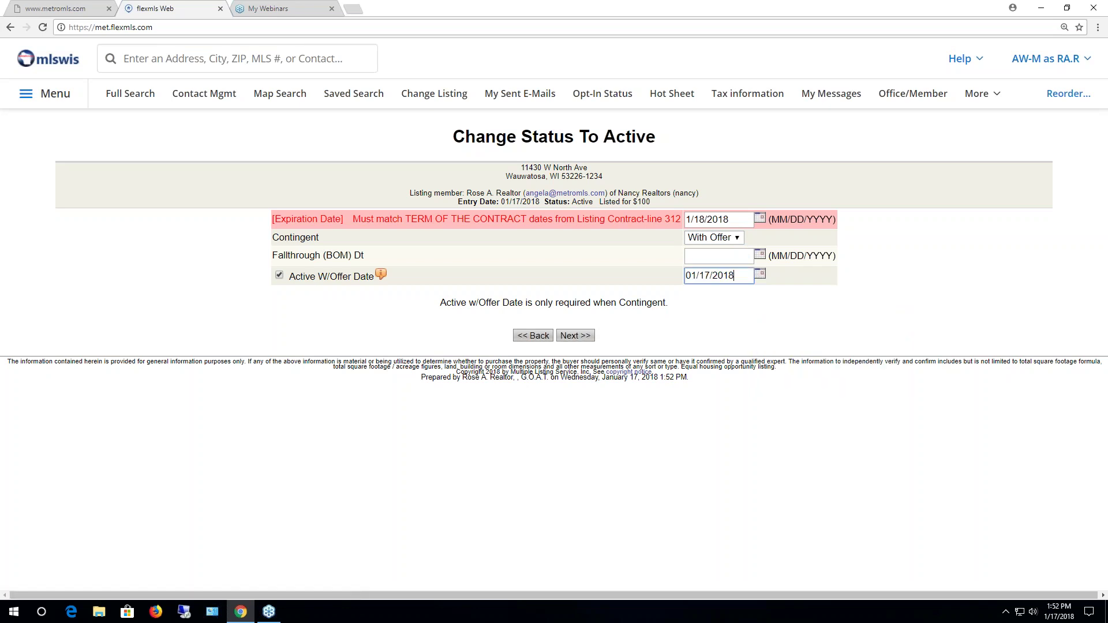
left_click(575, 335)
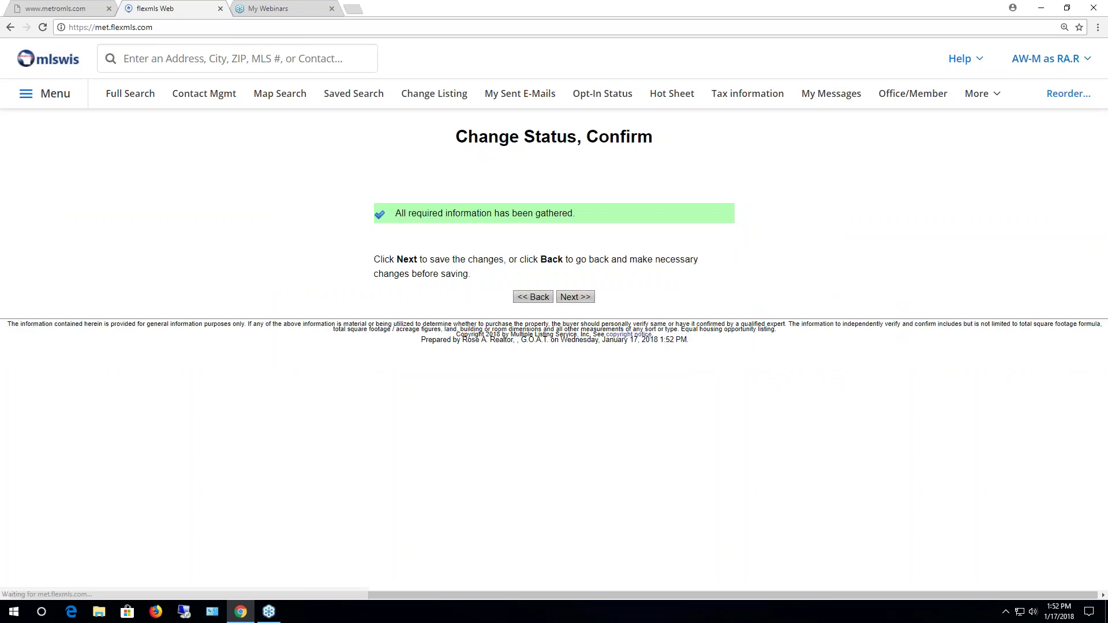
left_click(575, 296)
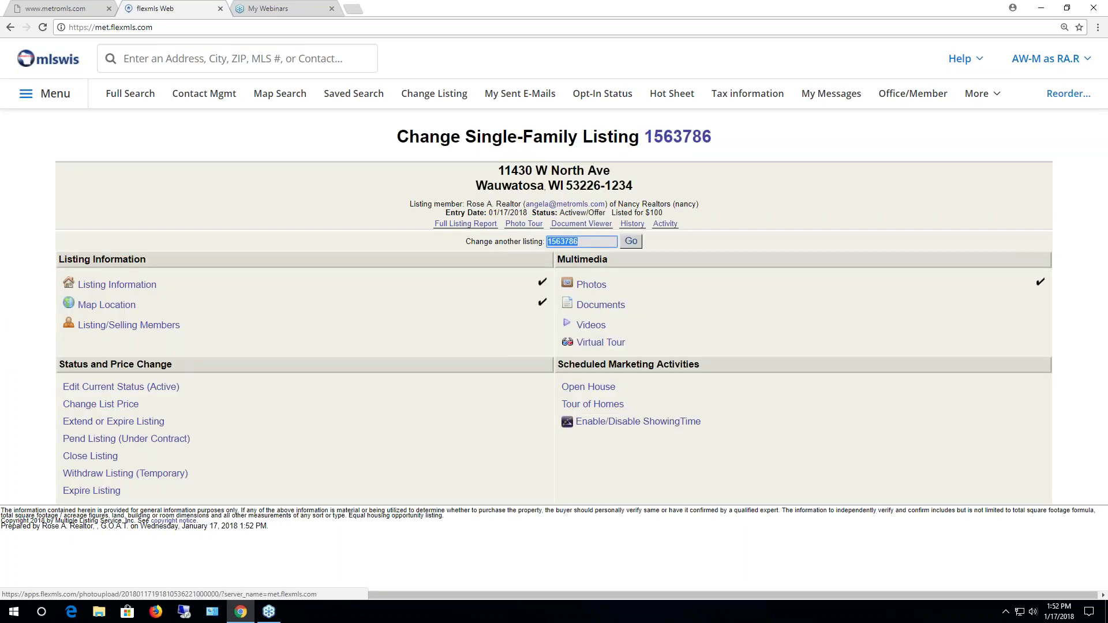
left_click_drag(604, 213, 558, 213)
left_click(566, 476)
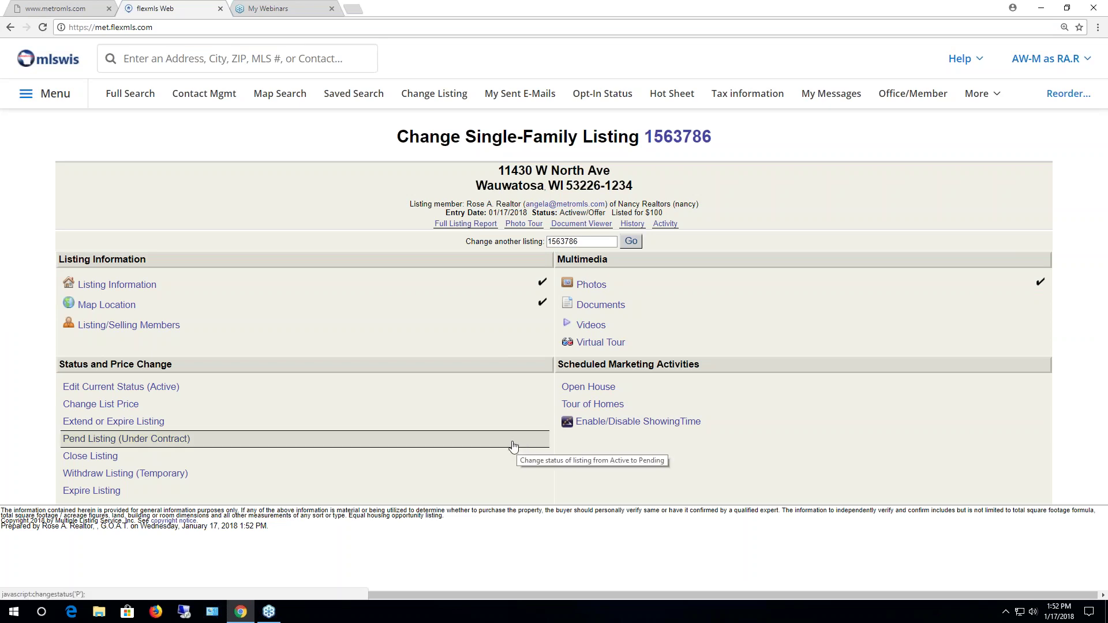
Blank the With Offer contingency, uncheck Active W/Offer Date, and save as plain Active
left_click(161, 388)
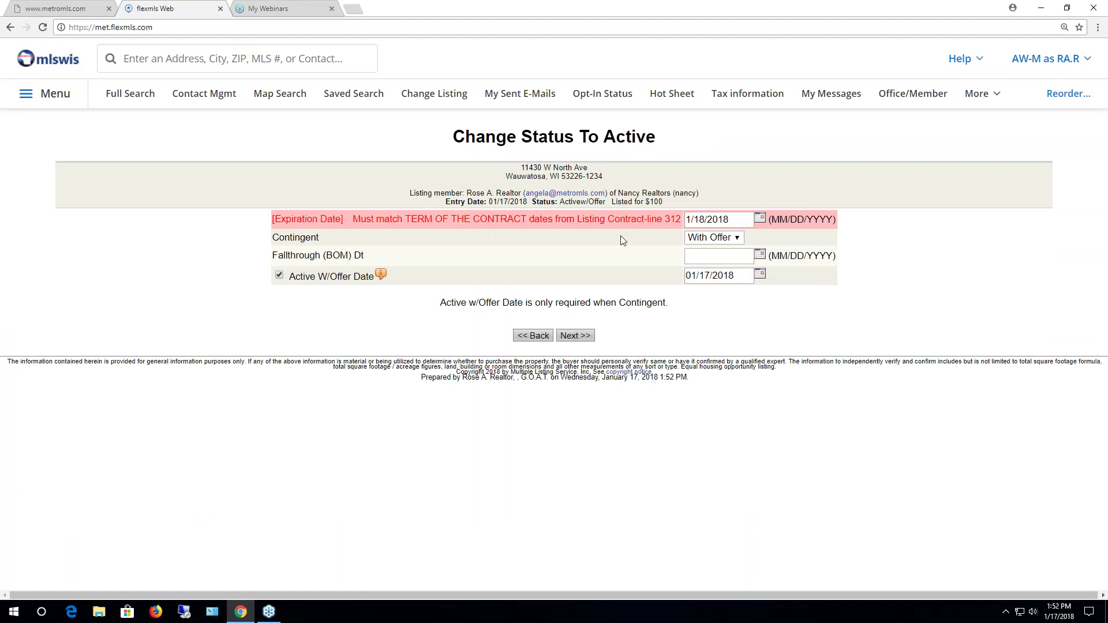
left_click(735, 238)
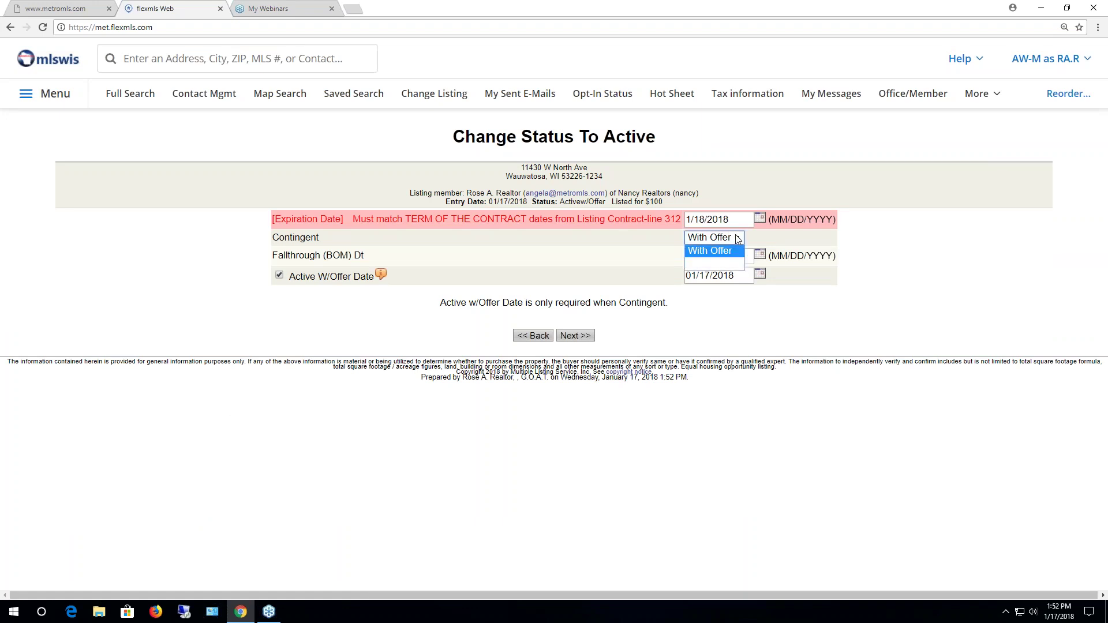
left_click(735, 264)
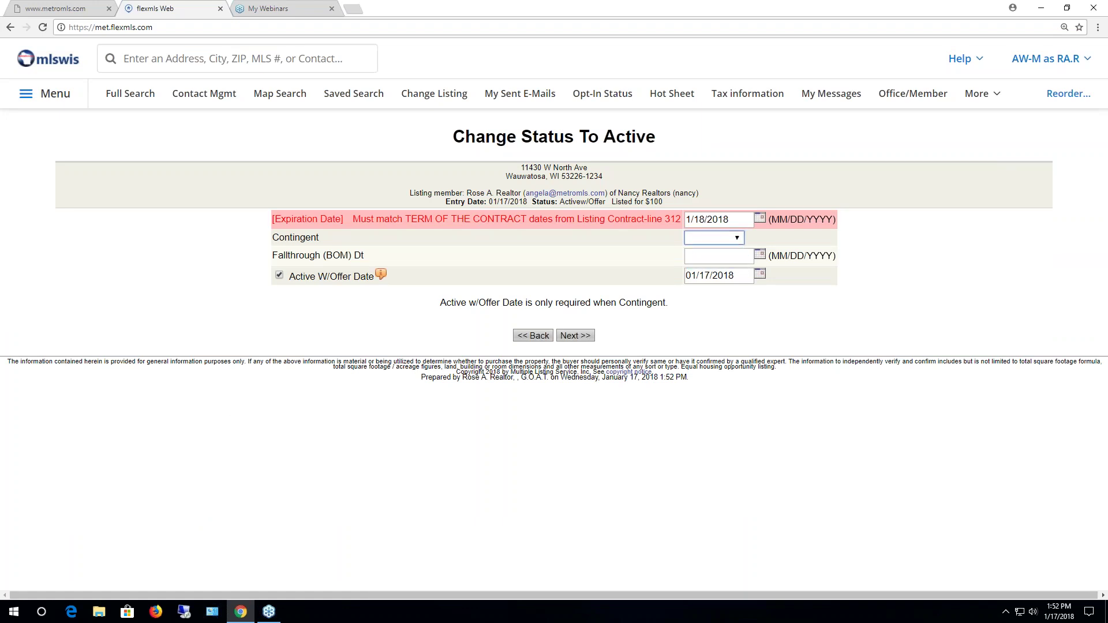
left_click(279, 275)
left_click(575, 336)
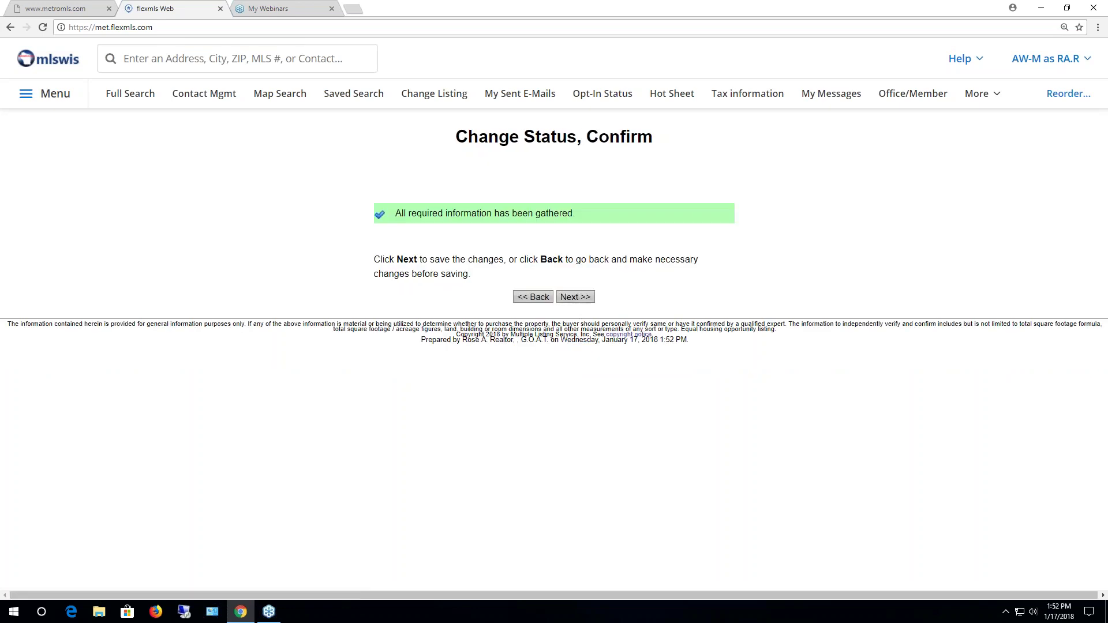
left_click(574, 297)
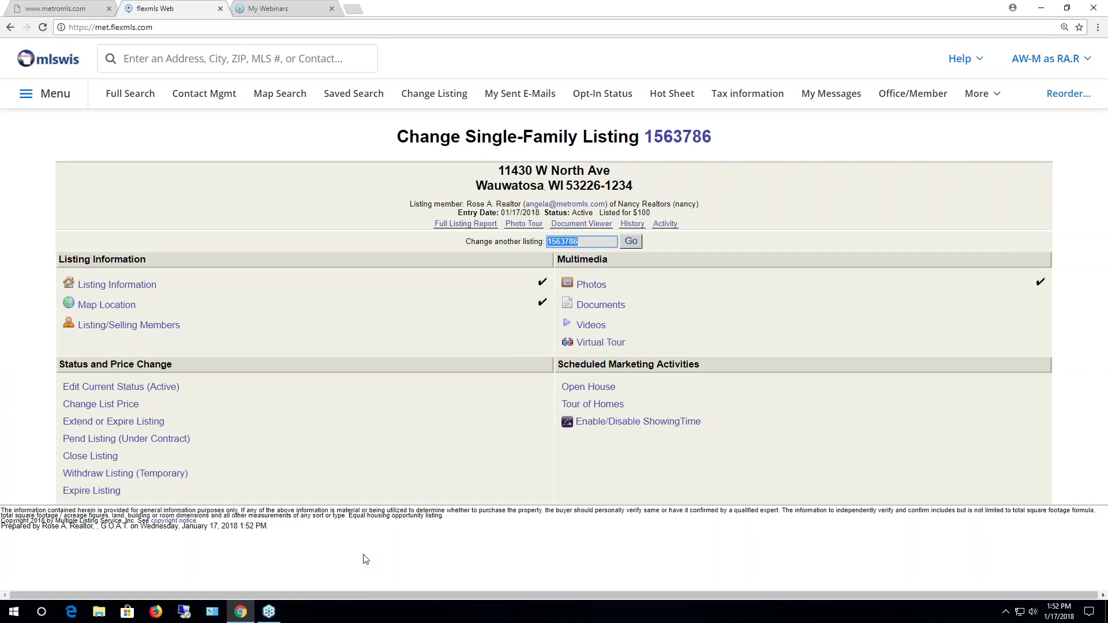
Change the list price from $100 to $99
left_click(122, 410)
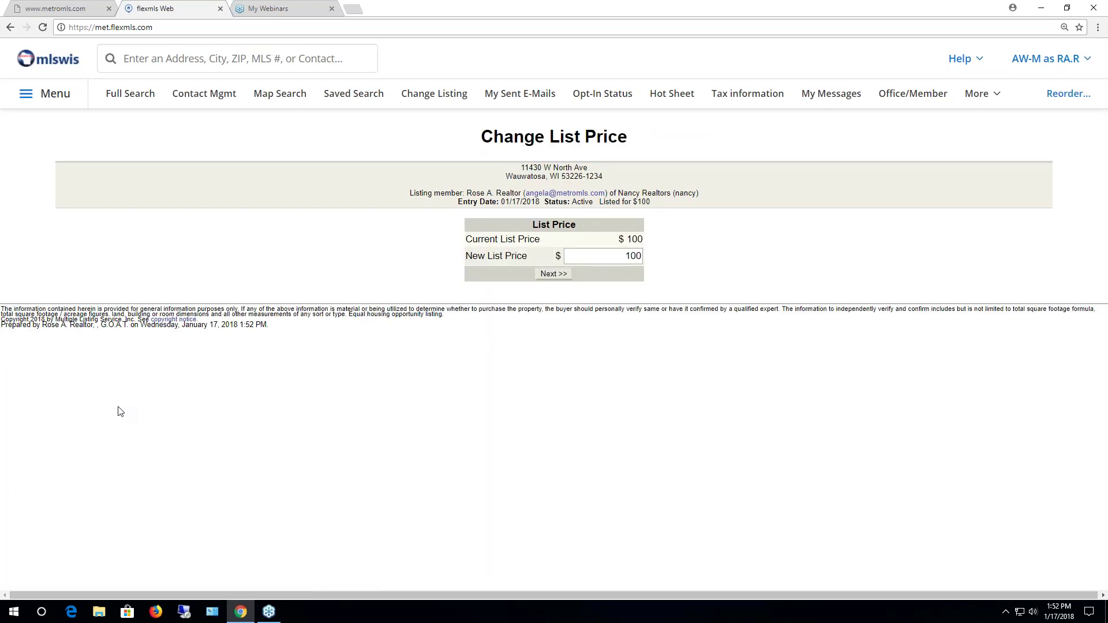
left_click(546, 275)
left_click(550, 207)
left_click(639, 255)
key("BackSpace")
key("BackSpace")
key("BackSpace")
type("99")
left_click(554, 274)
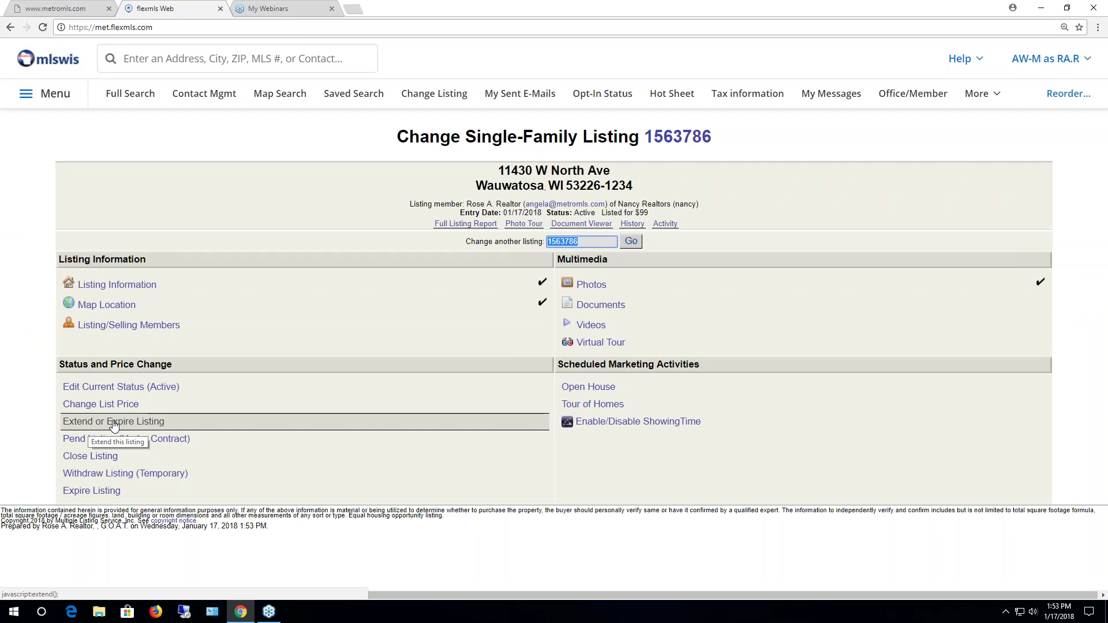
Preview the Extend/Expire and Pend Listing forms, returning to the change page without changes
left_click(114, 422)
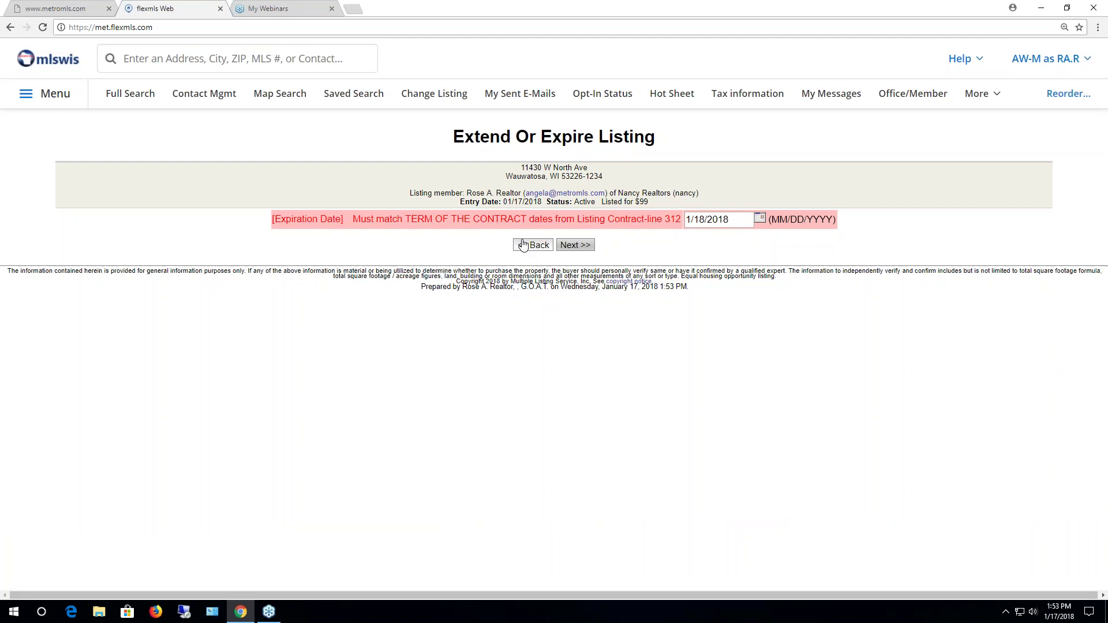
left_click(523, 245)
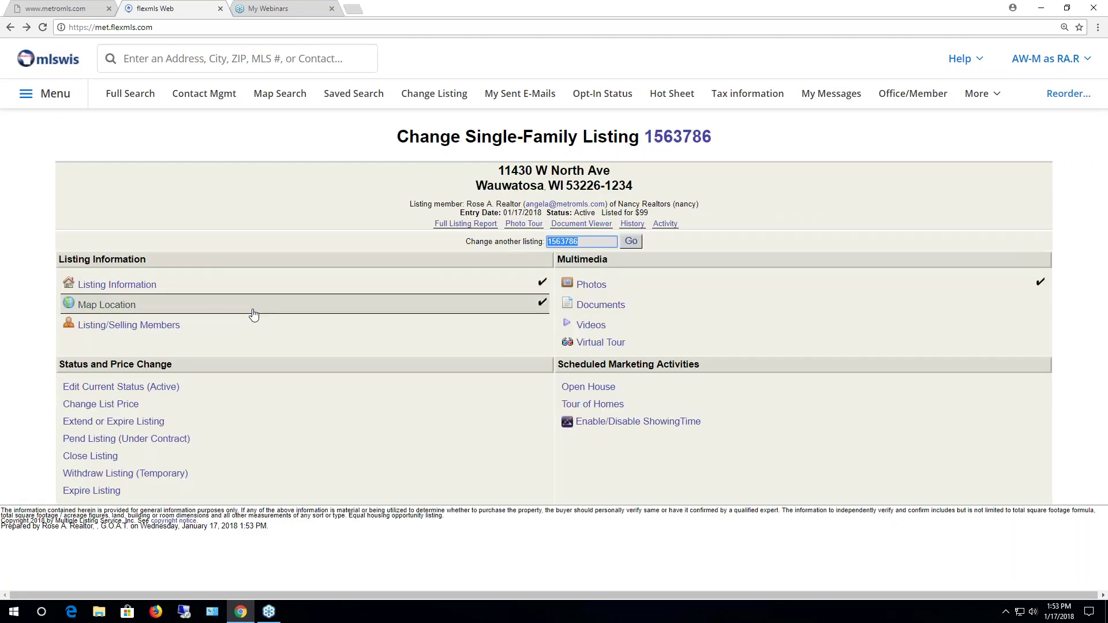
left_click(103, 441)
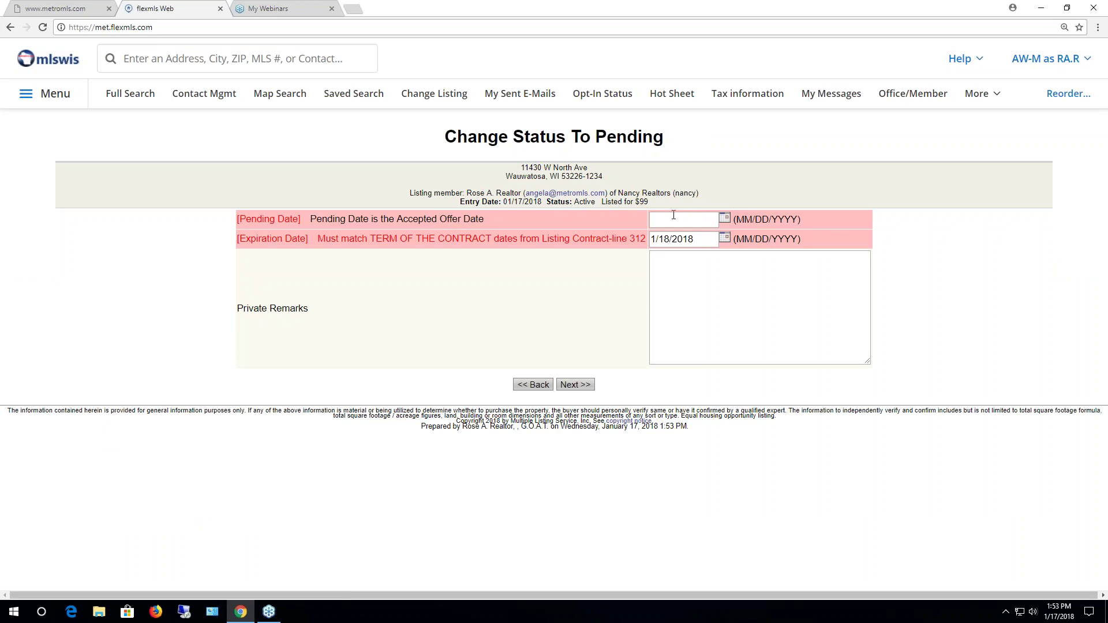
left_click(538, 385)
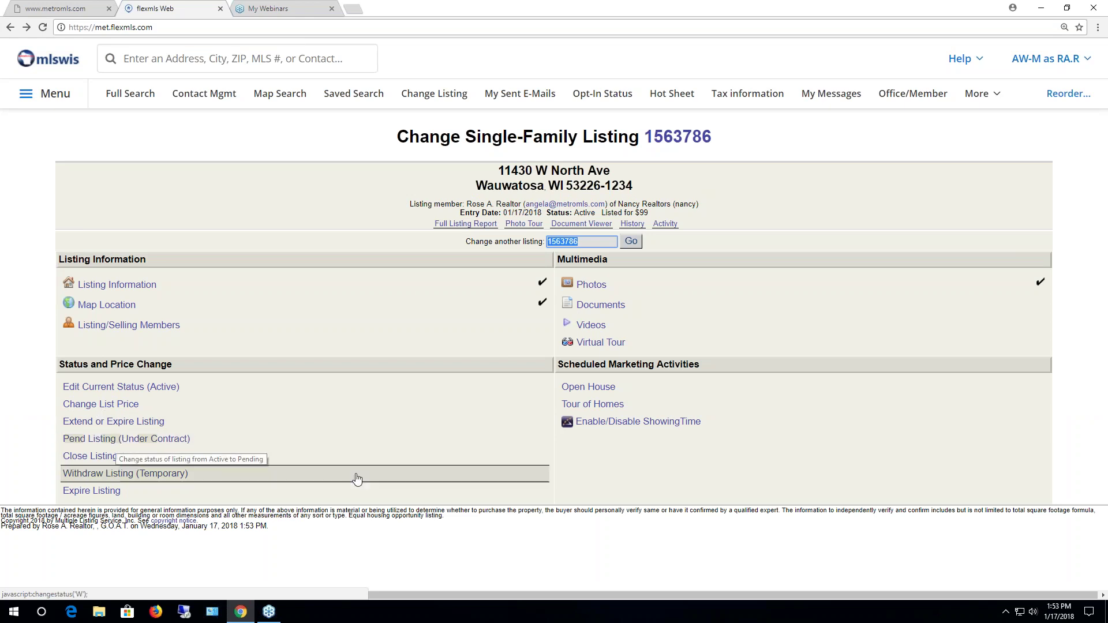
left_click(98, 457)
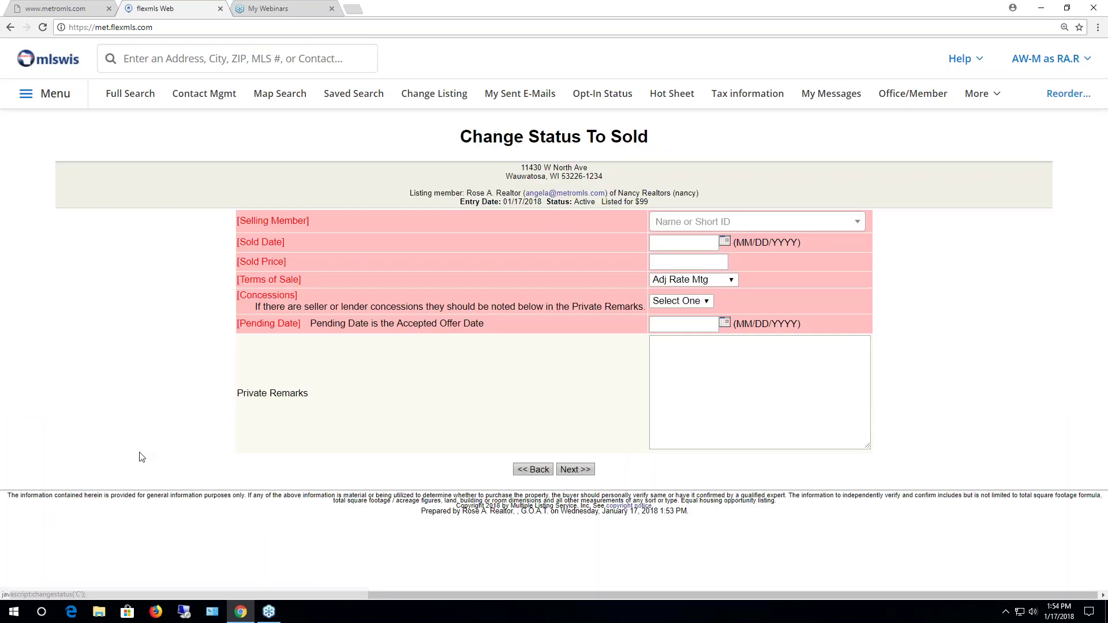
left_click(809, 223)
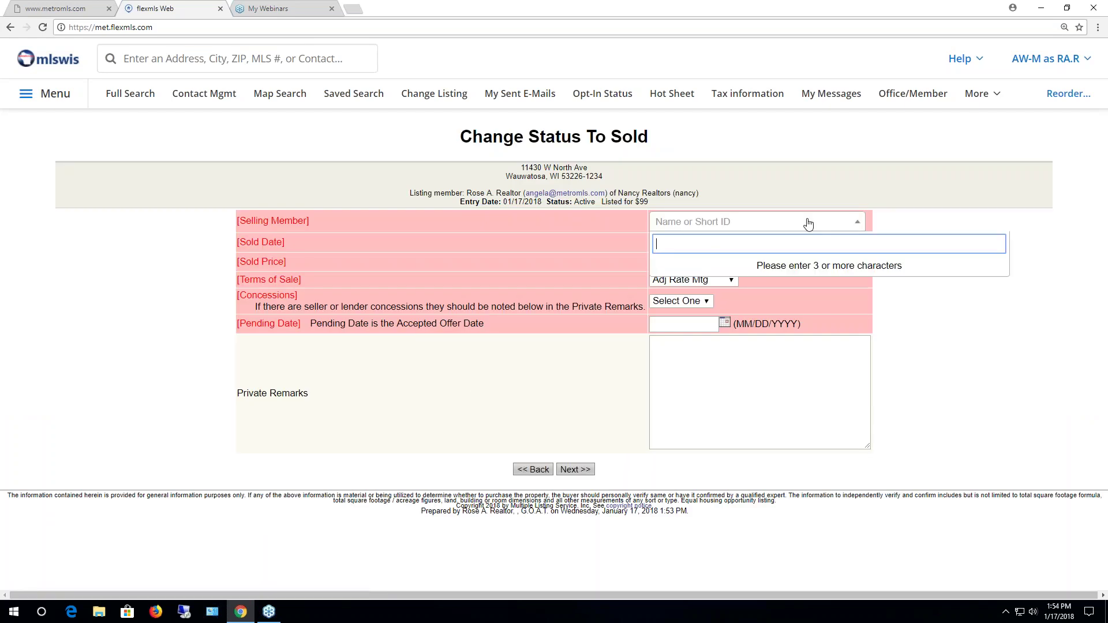
type("morris")
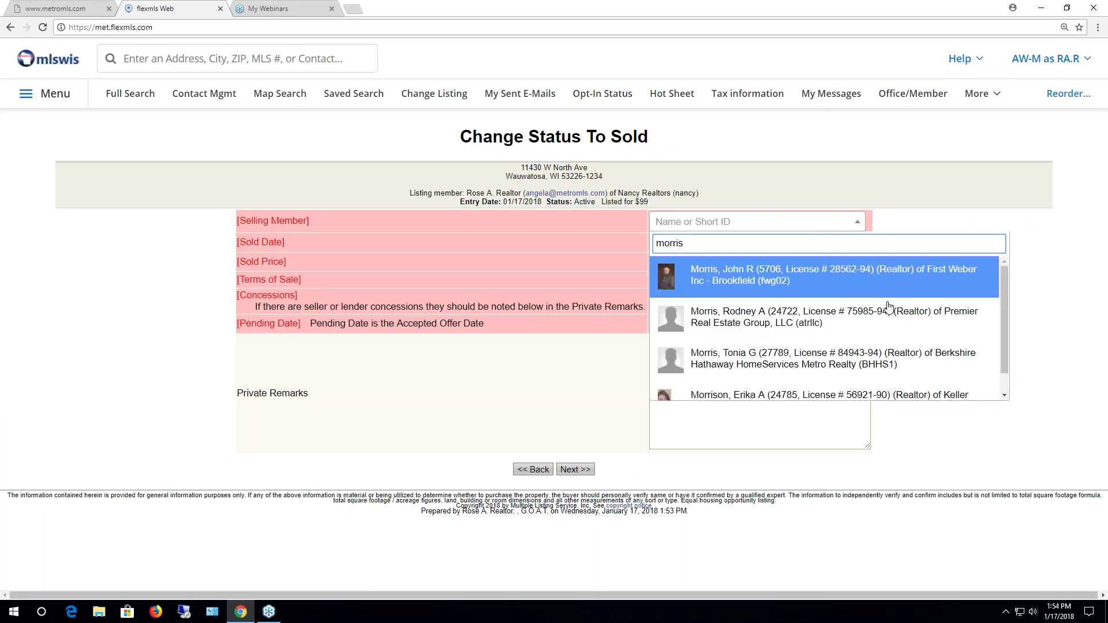
left_click_drag(1006, 290, 1006, 294)
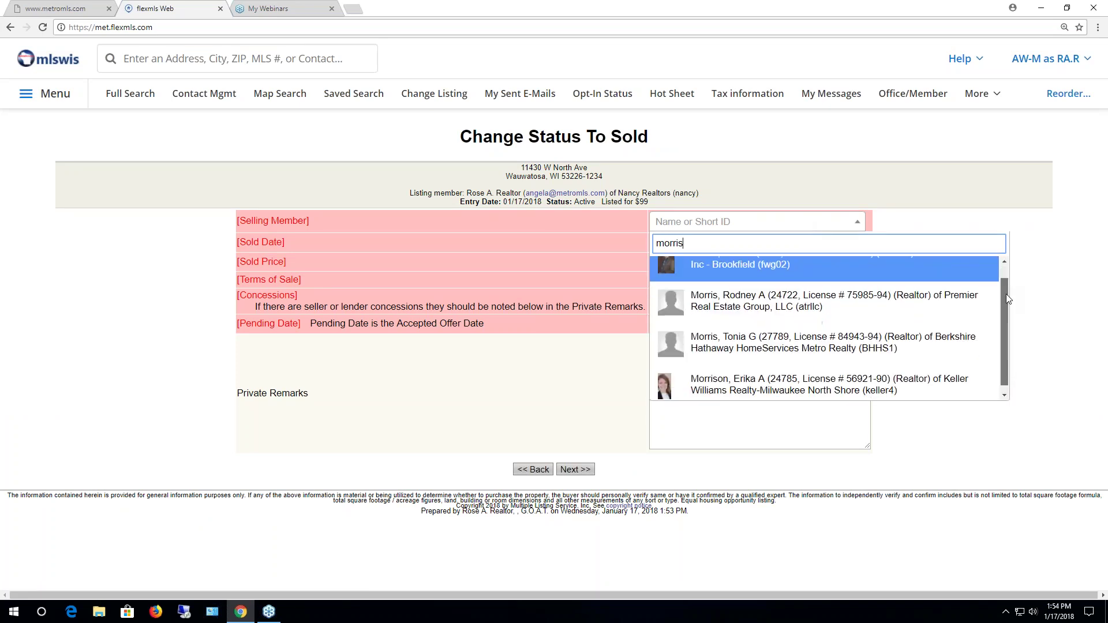
left_click(897, 276)
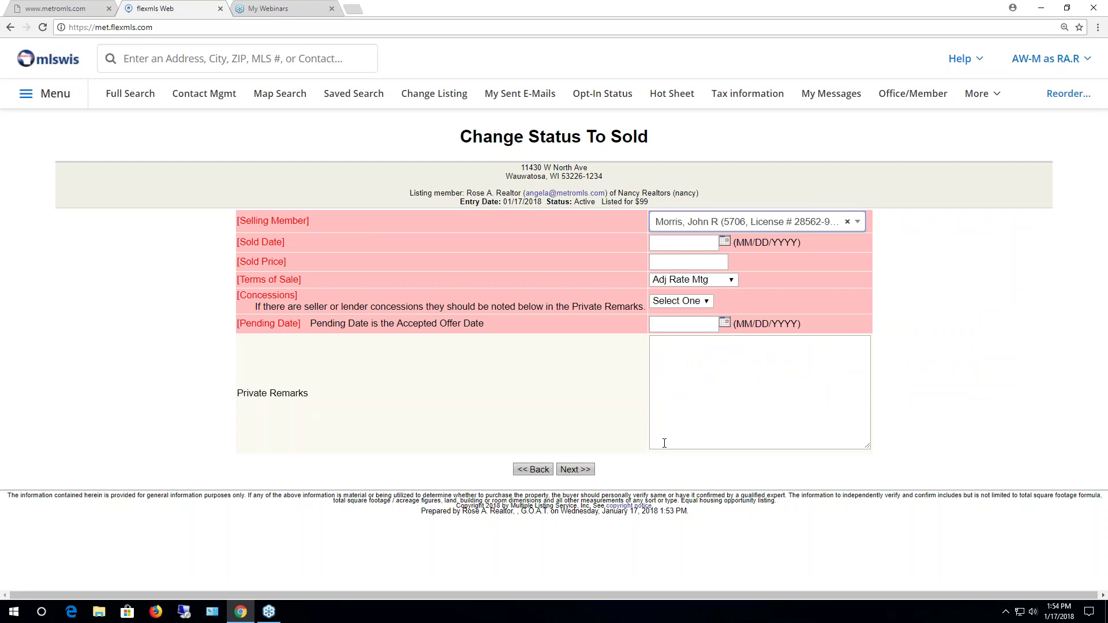
left_click(533, 470)
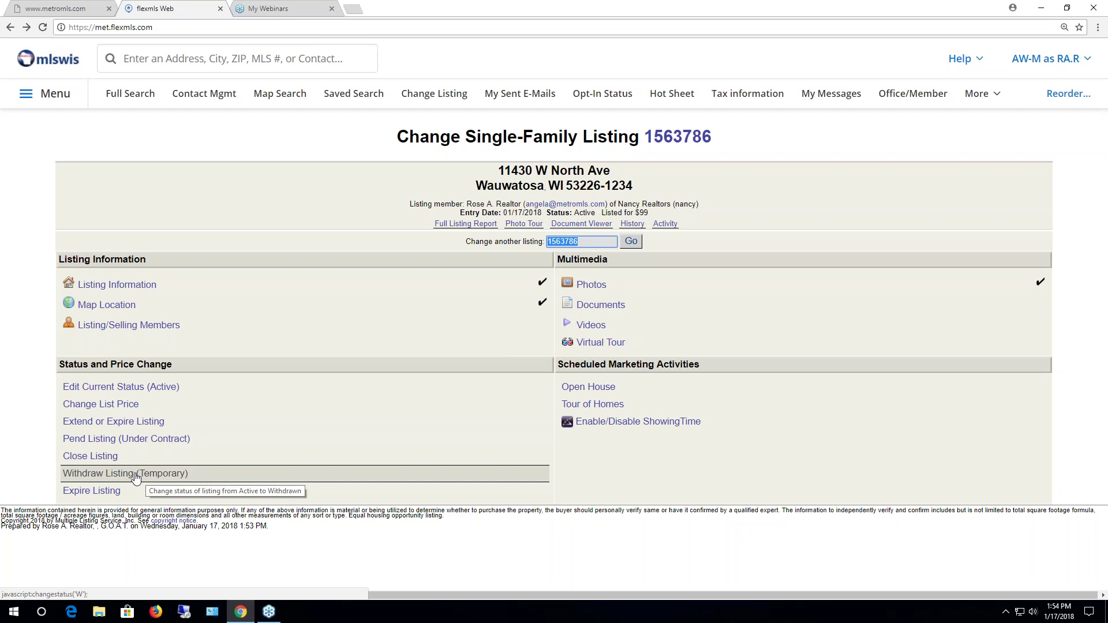
left_click(136, 478)
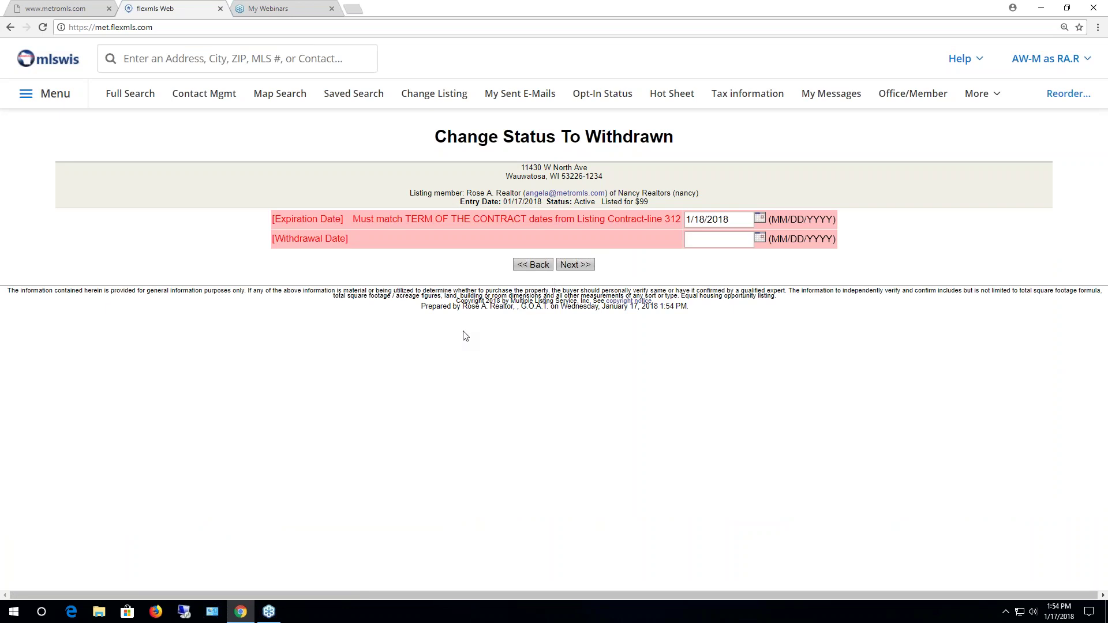
left_click(533, 264)
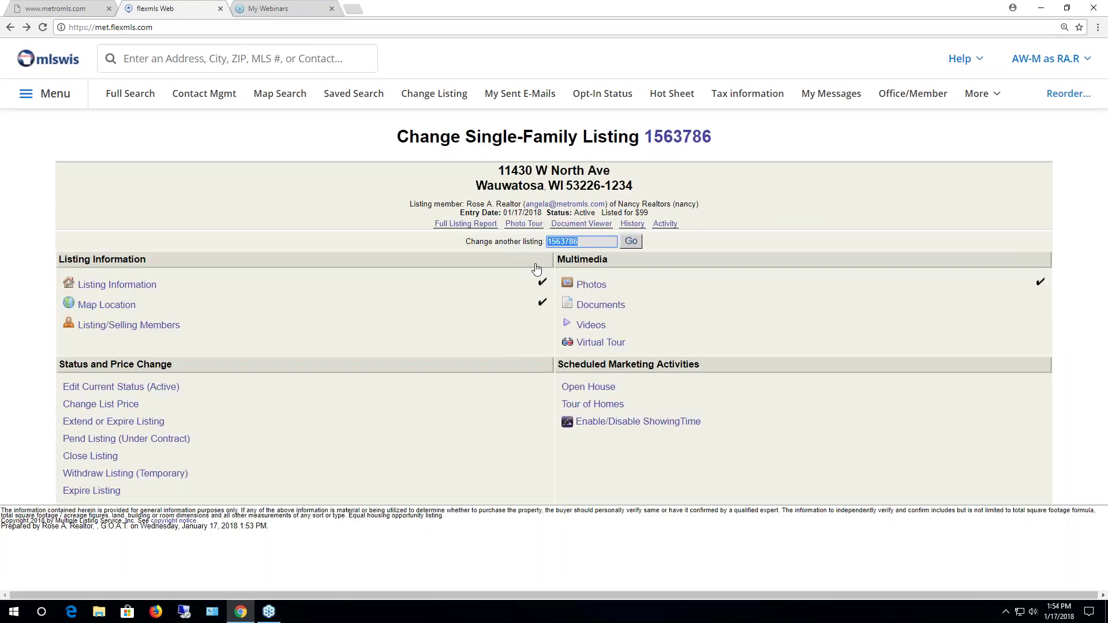
left_click(85, 492)
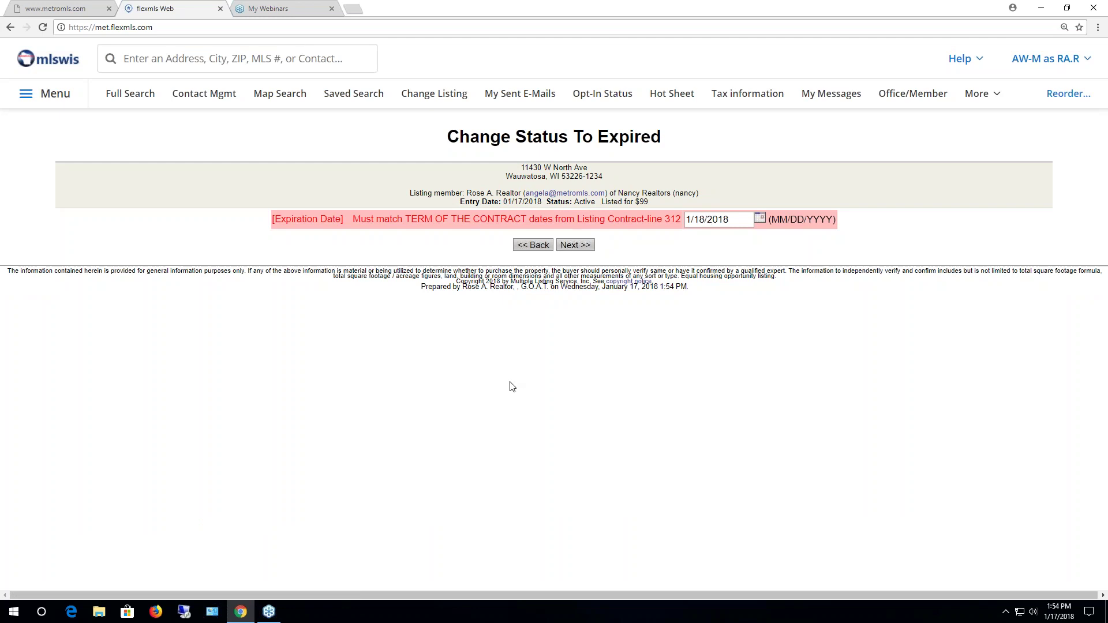
left_click(529, 247)
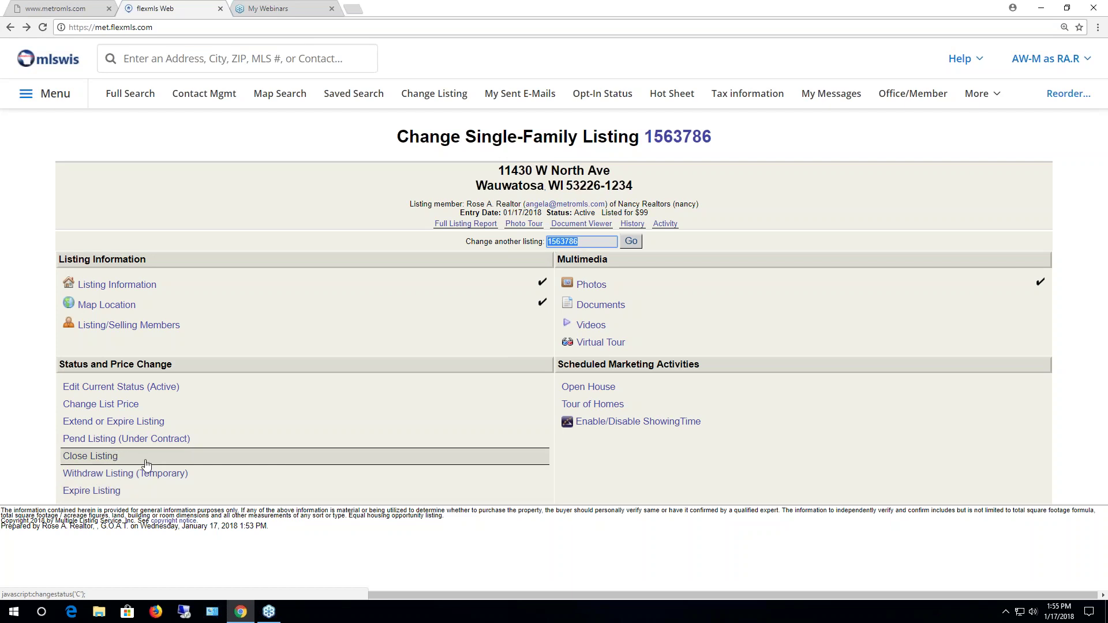
Set listing 1563786 to Pending with a pending date of 1/17/2018
left_click(142, 442)
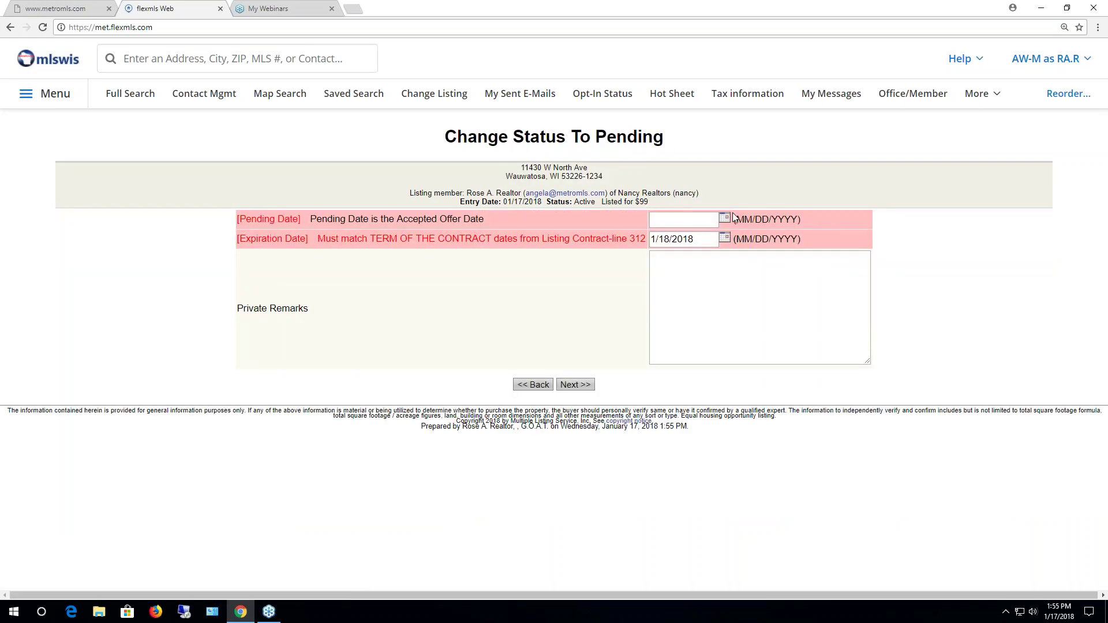
left_click(725, 218)
left_click(808, 286)
left_click(576, 384)
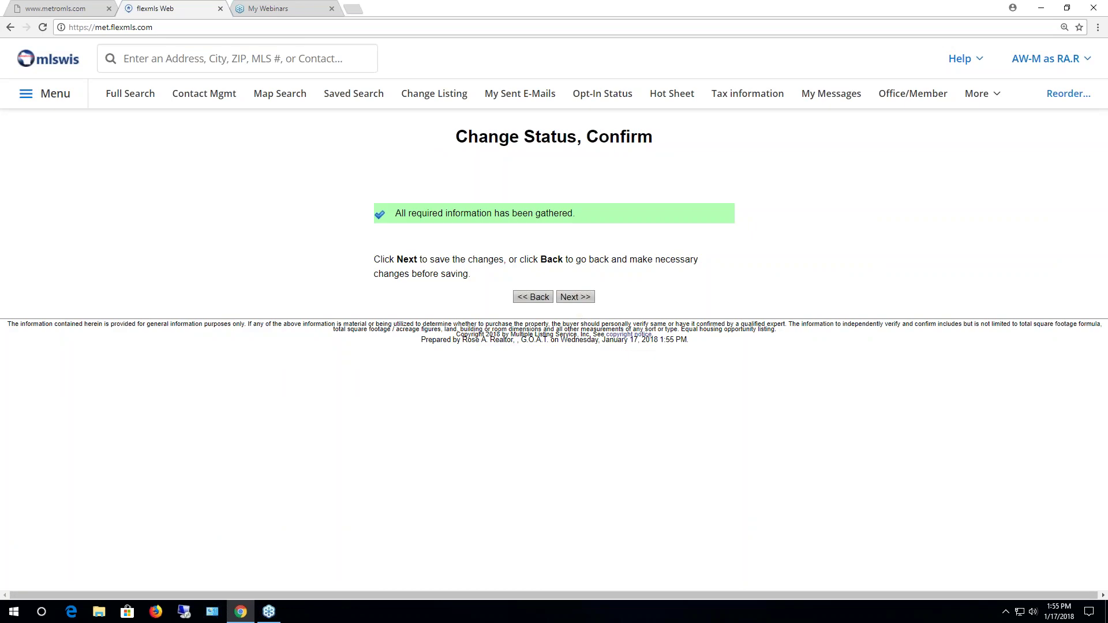
left_click(577, 298)
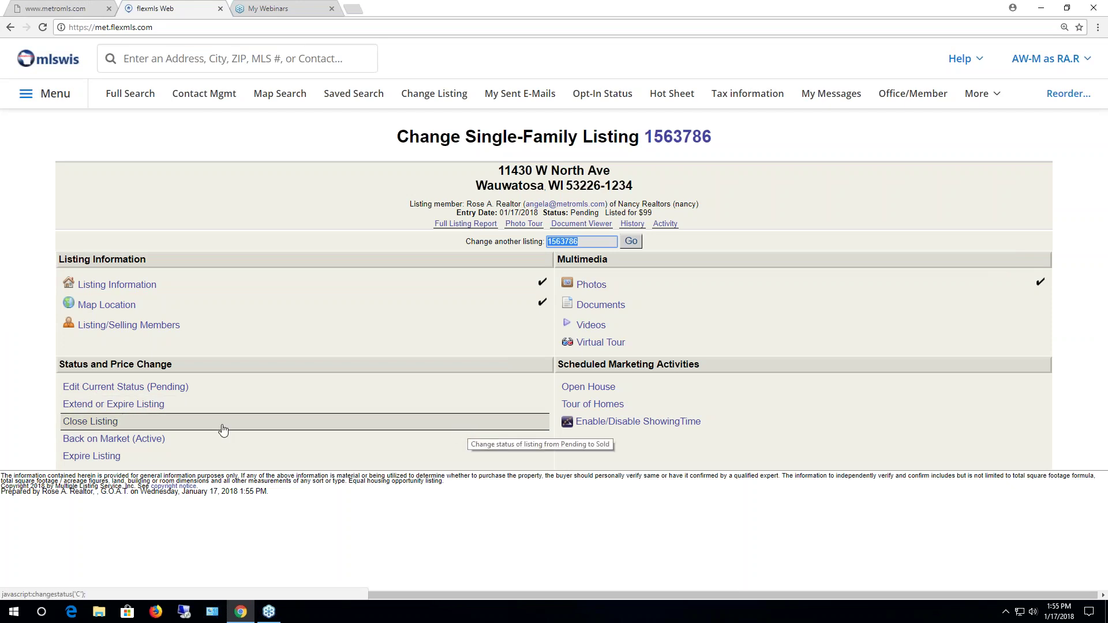
Put the listing back on the market as Active with a 1/17/2018 fallthrough date
left_click(149, 442)
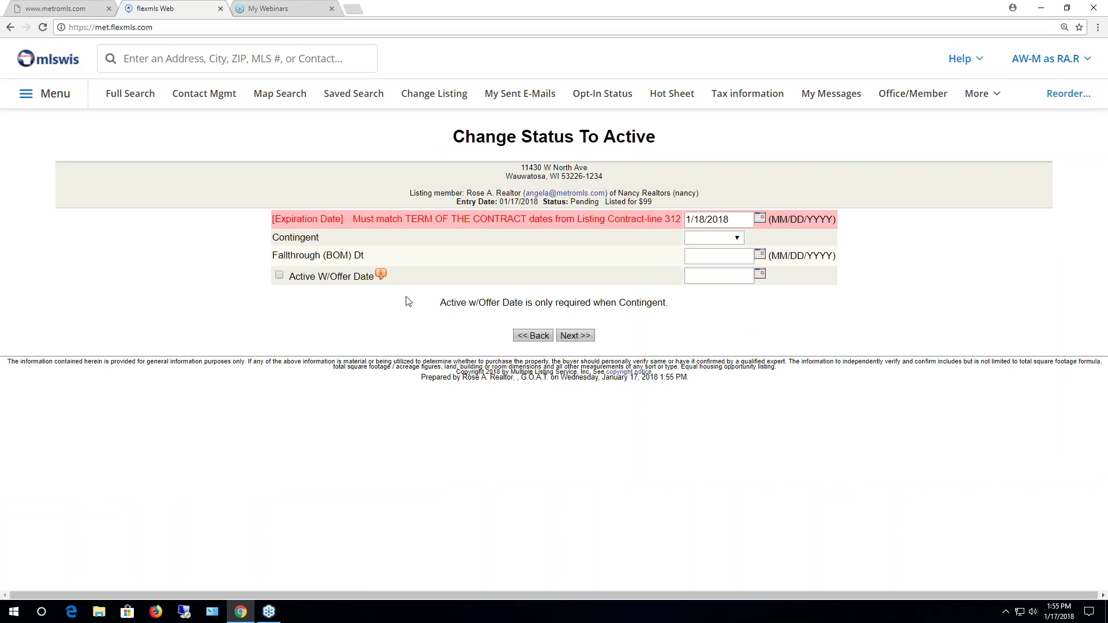
left_click(761, 256)
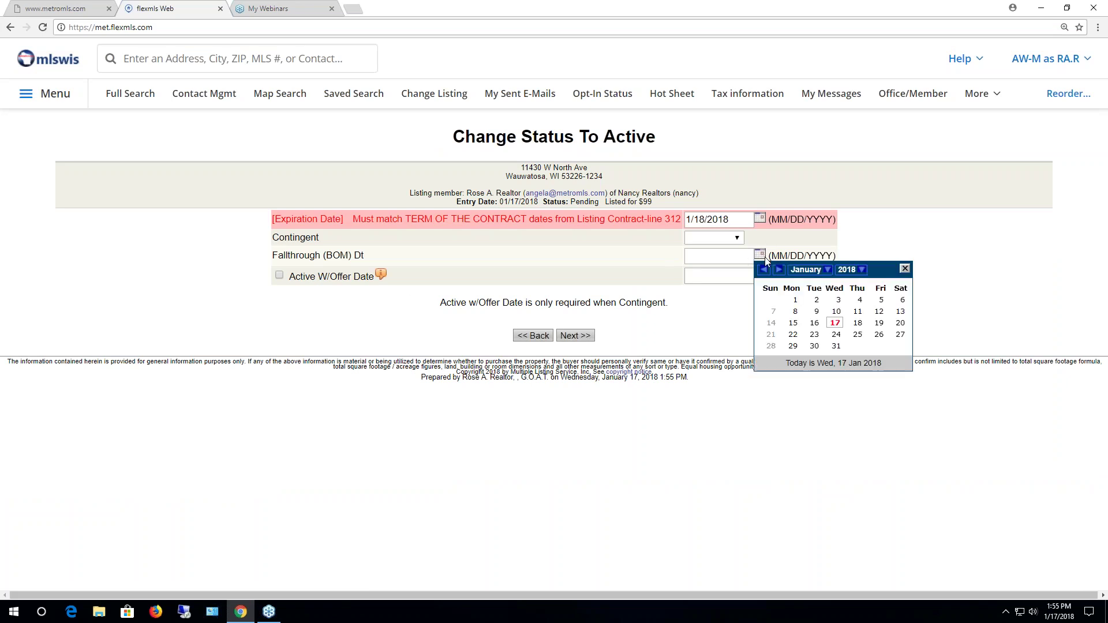
left_click(834, 323)
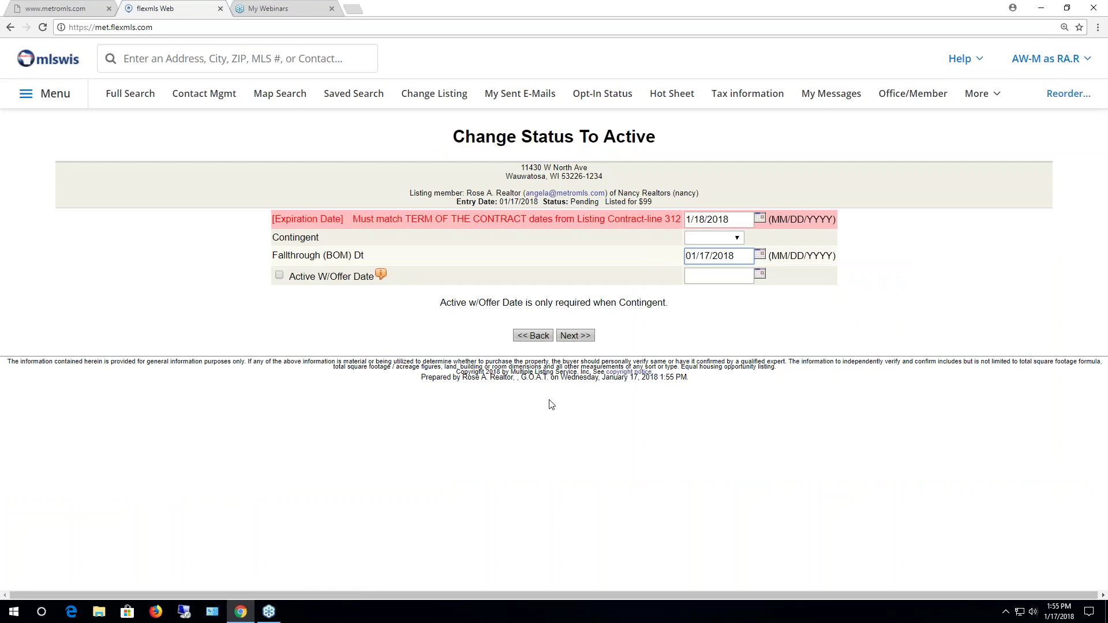
left_click(576, 336)
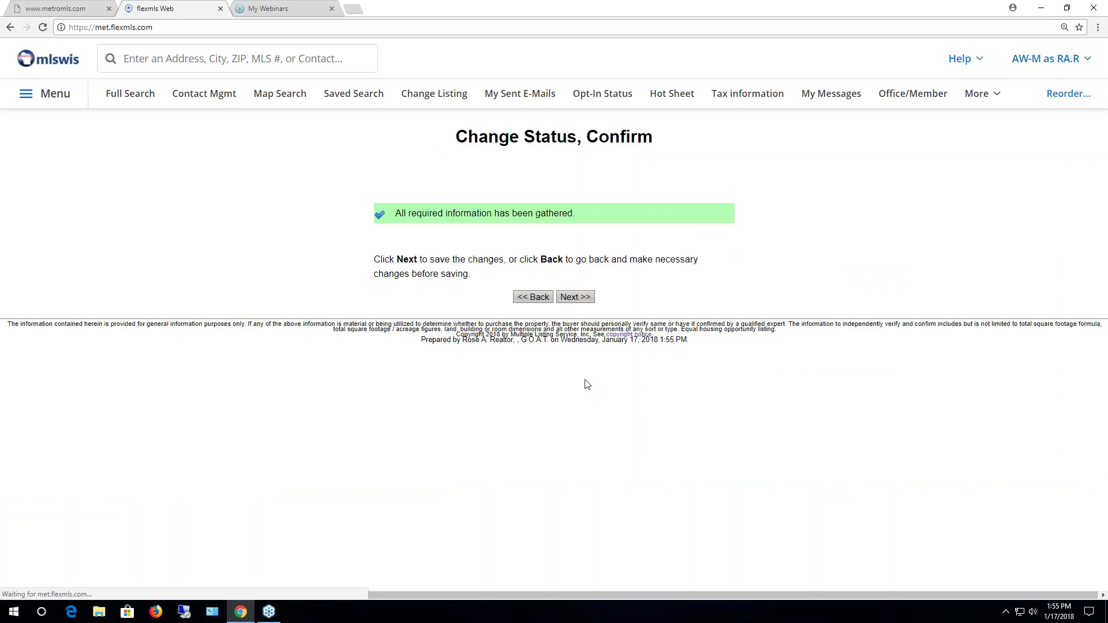
left_click(576, 298)
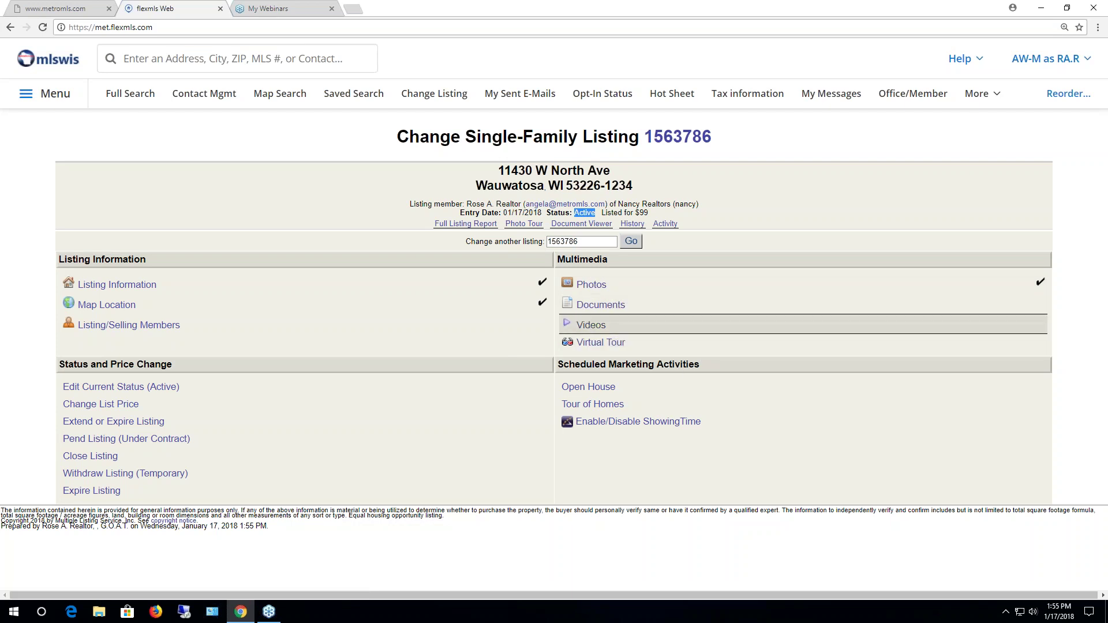
Start a New Video entry from listing 1563786's Videos page under Multimedia
left_click(585, 328)
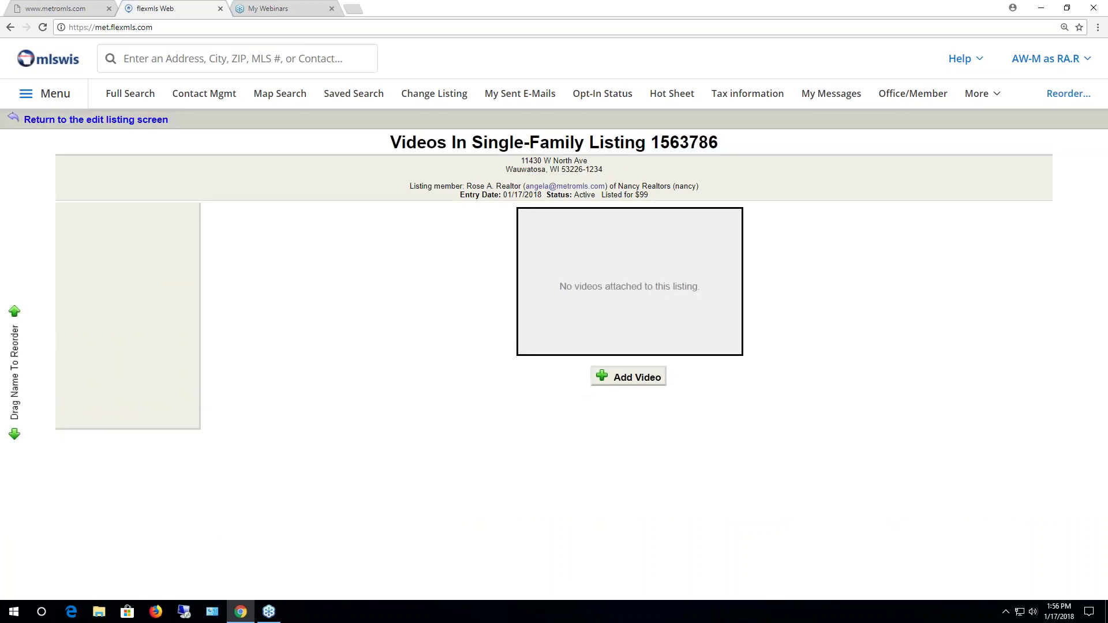
left_click(622, 378)
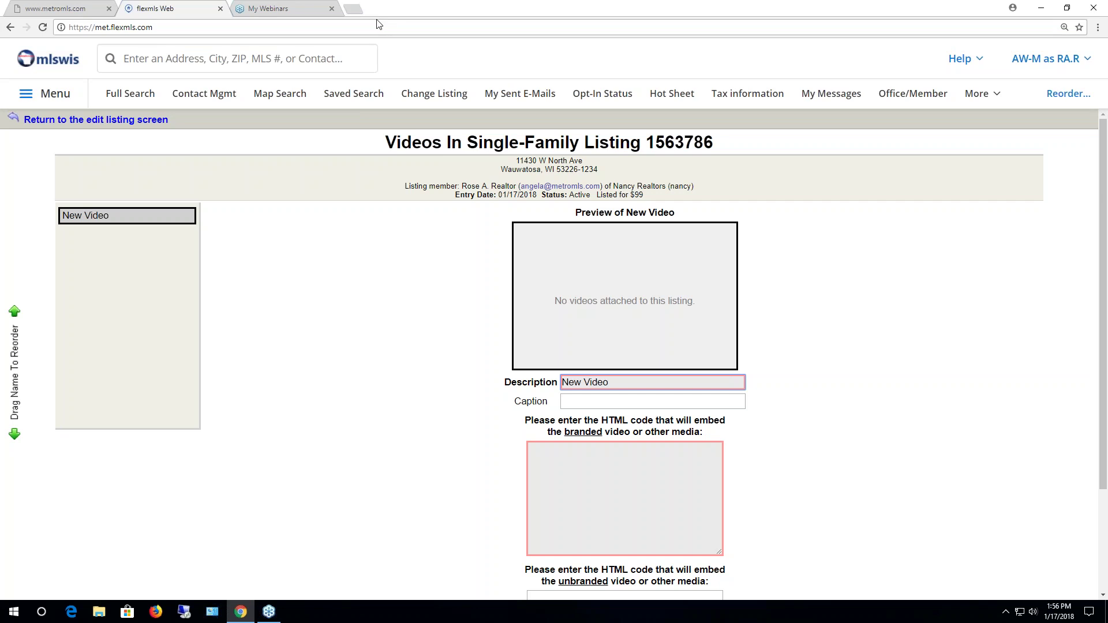
Go to YouTube in a new tab and play the Inside the NBA locker room video muted
left_click(353, 9)
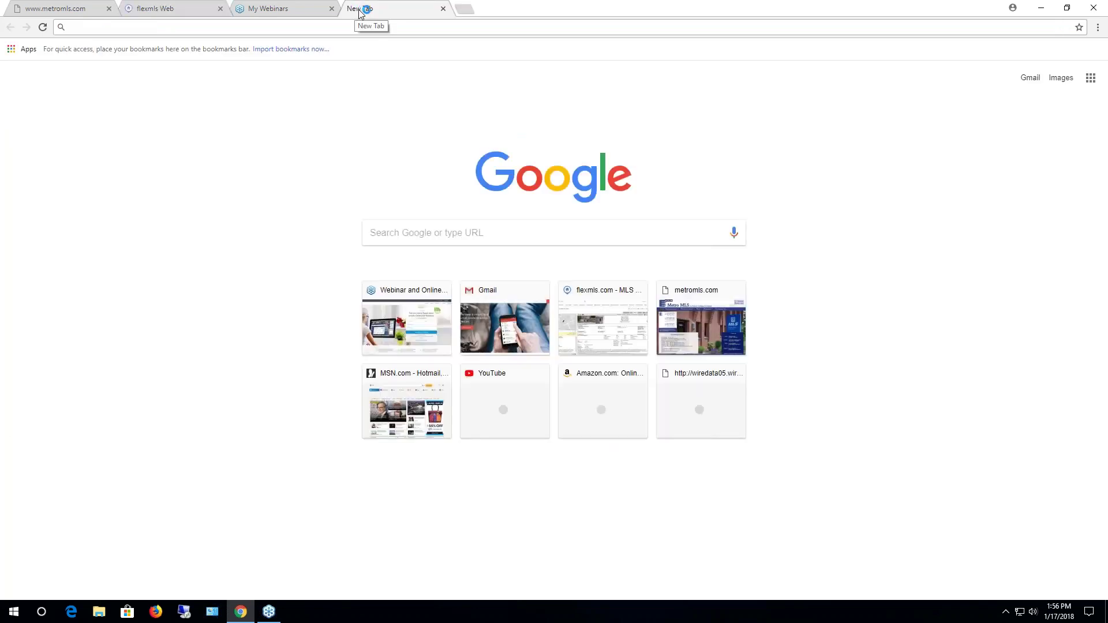
type("you")
key("Return")
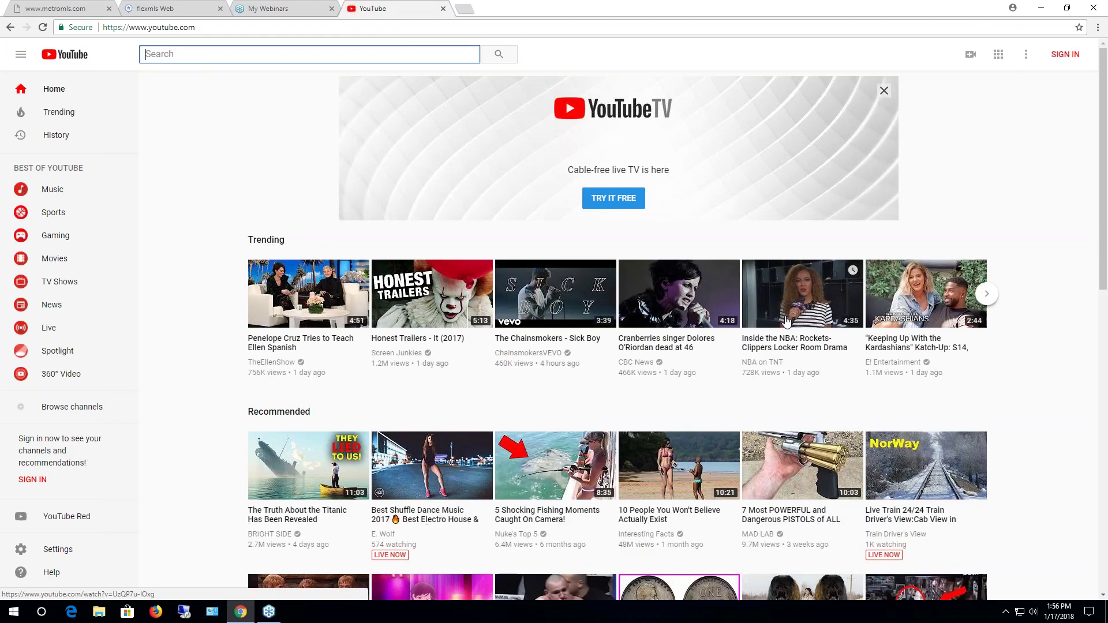
left_click(787, 321)
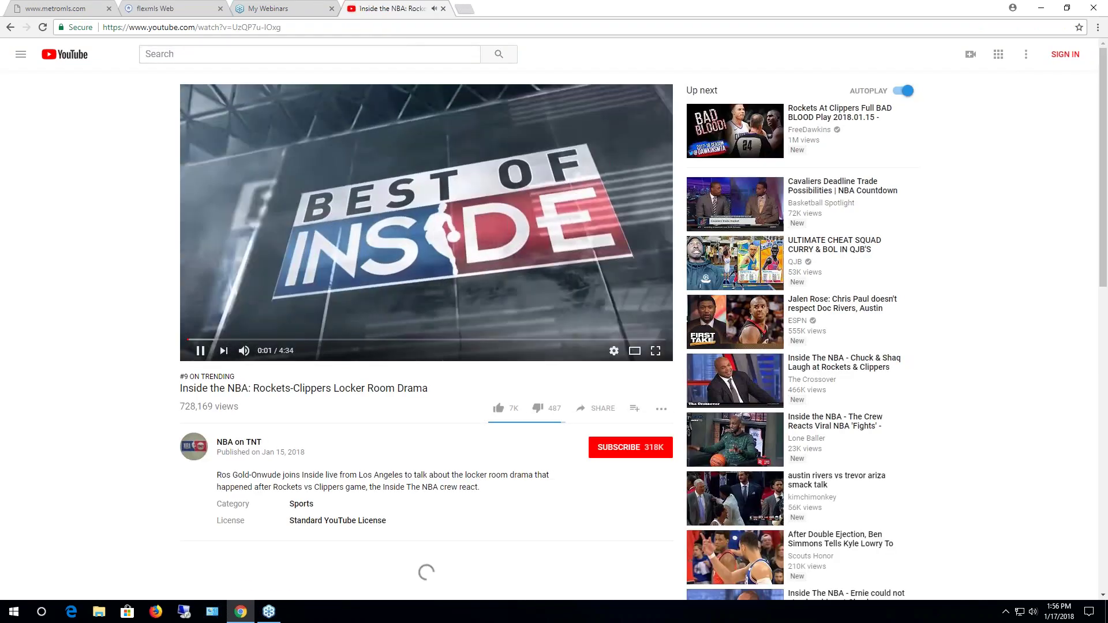
left_click(244, 352)
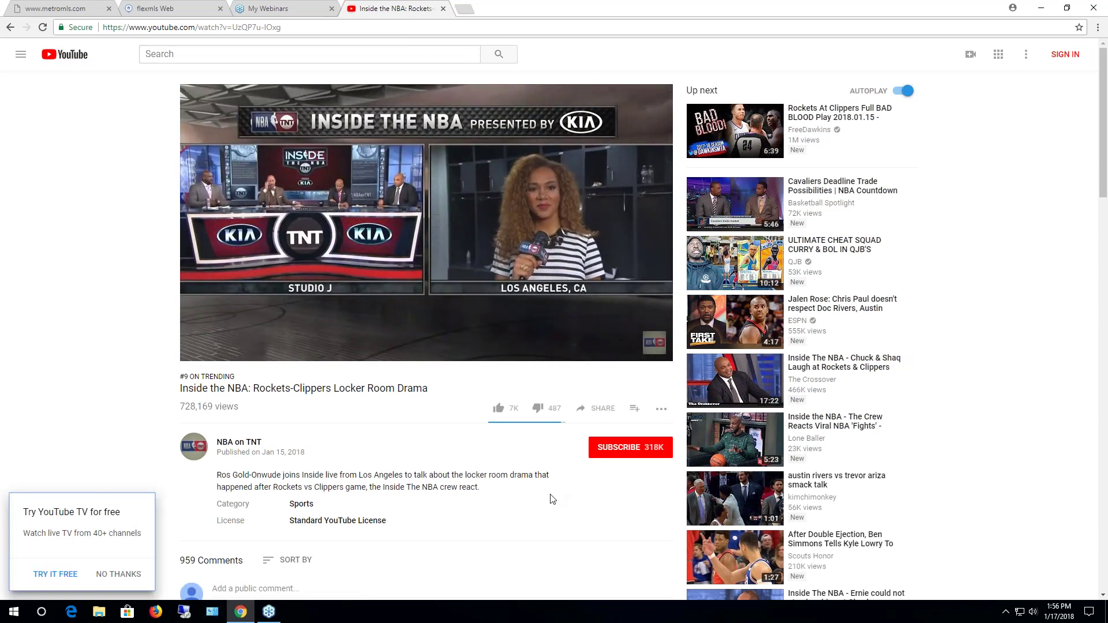
Copy the video's iframe embed code from Share > Embed and close the YouTube tab
left_click(598, 409)
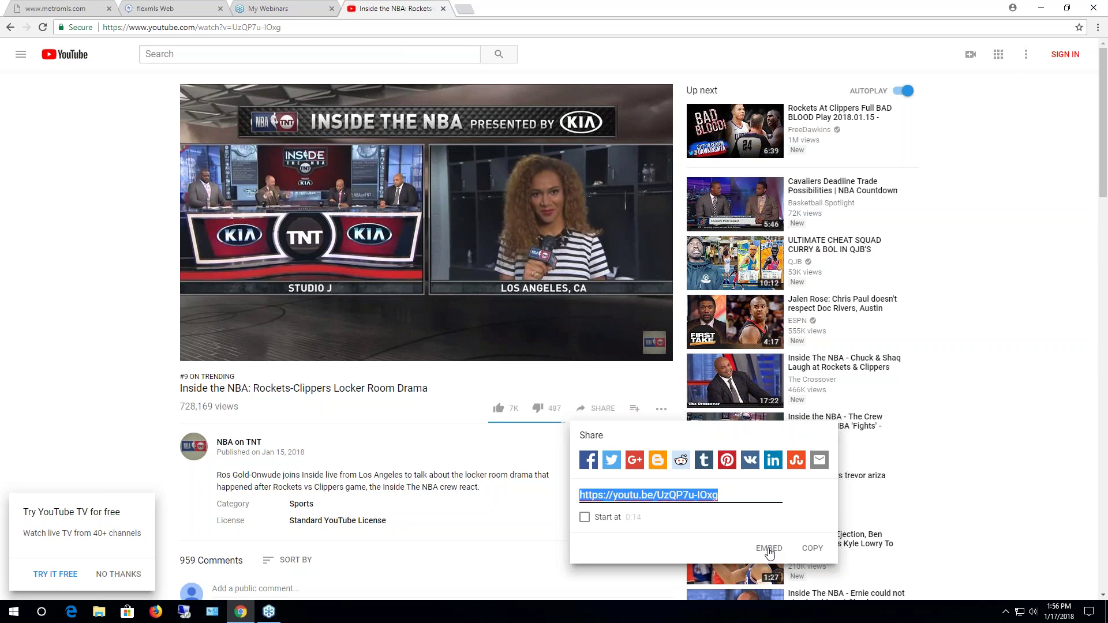
left_click(769, 550)
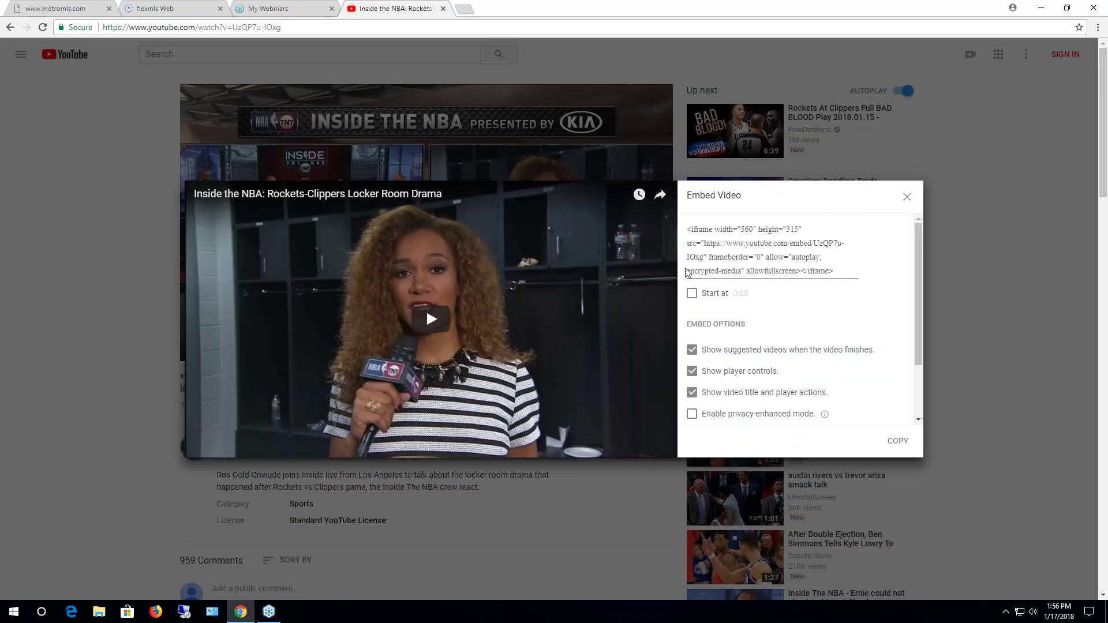
left_click_drag(688, 233, 854, 270)
right_click(780, 260)
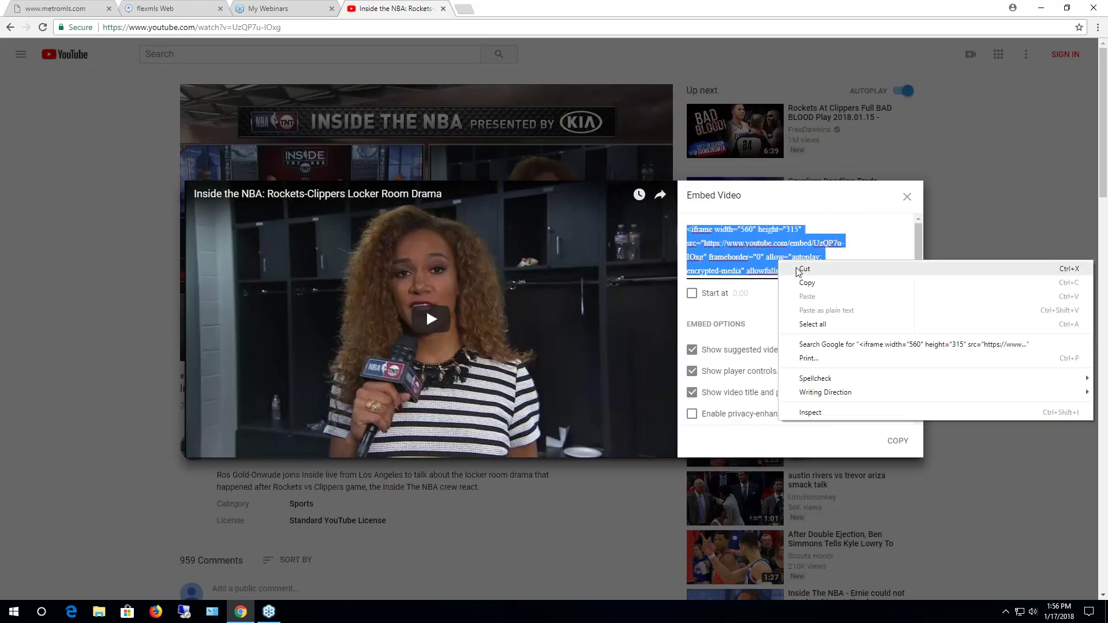
left_click(808, 284)
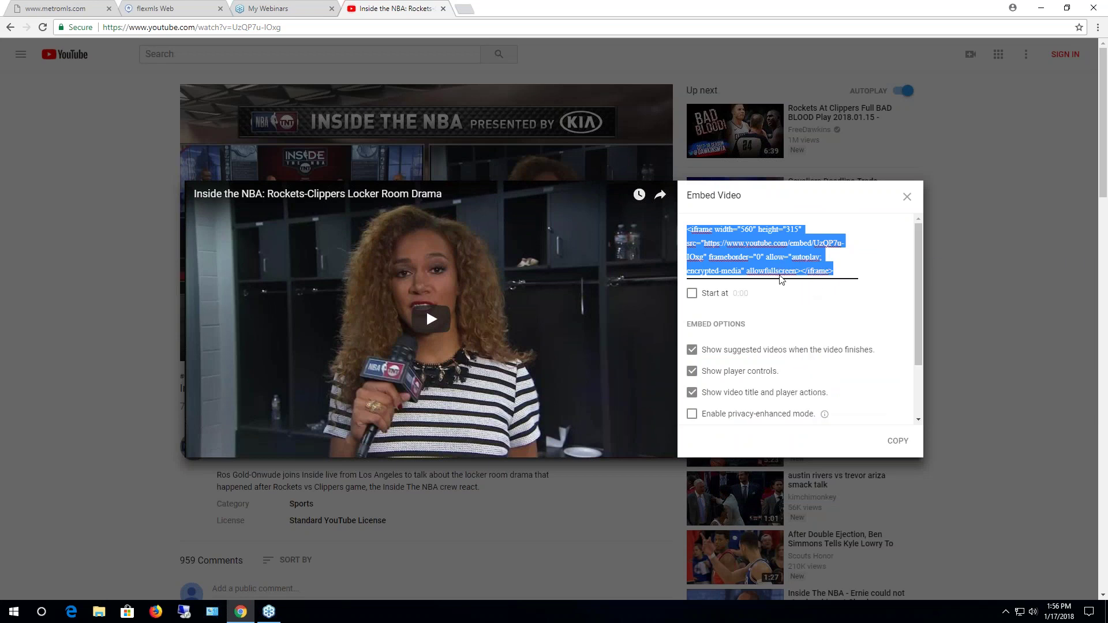
left_click(443, 8)
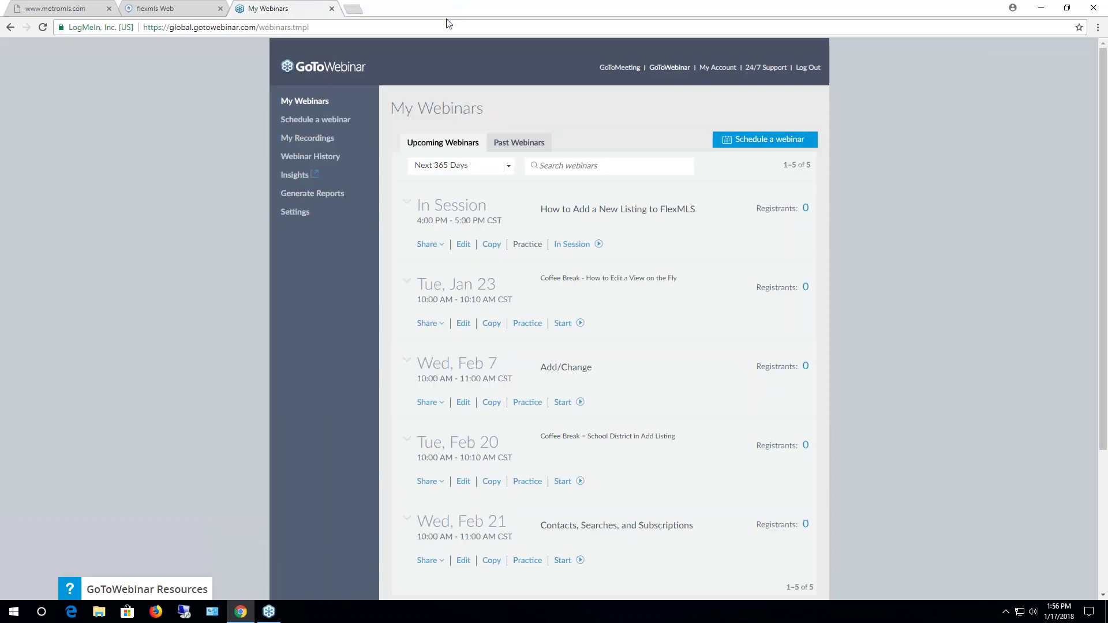
Paste the YouTube iframe code into the branded video HTML box, then cancel the video form
left_click(209, 12)
left_click(593, 450)
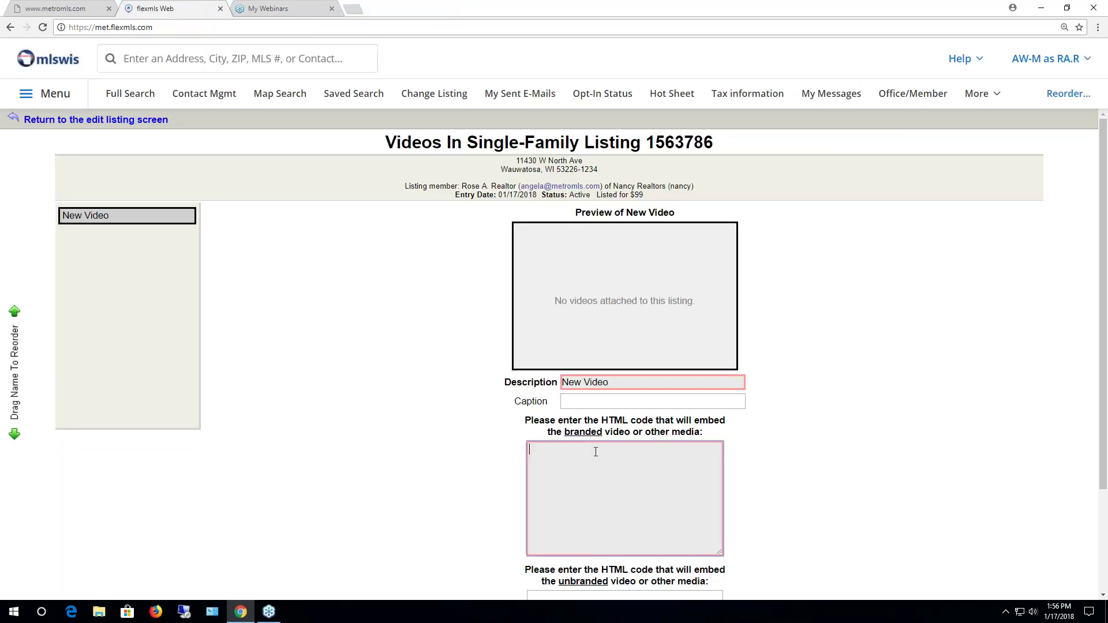
right_click(607, 456)
left_click(616, 365)
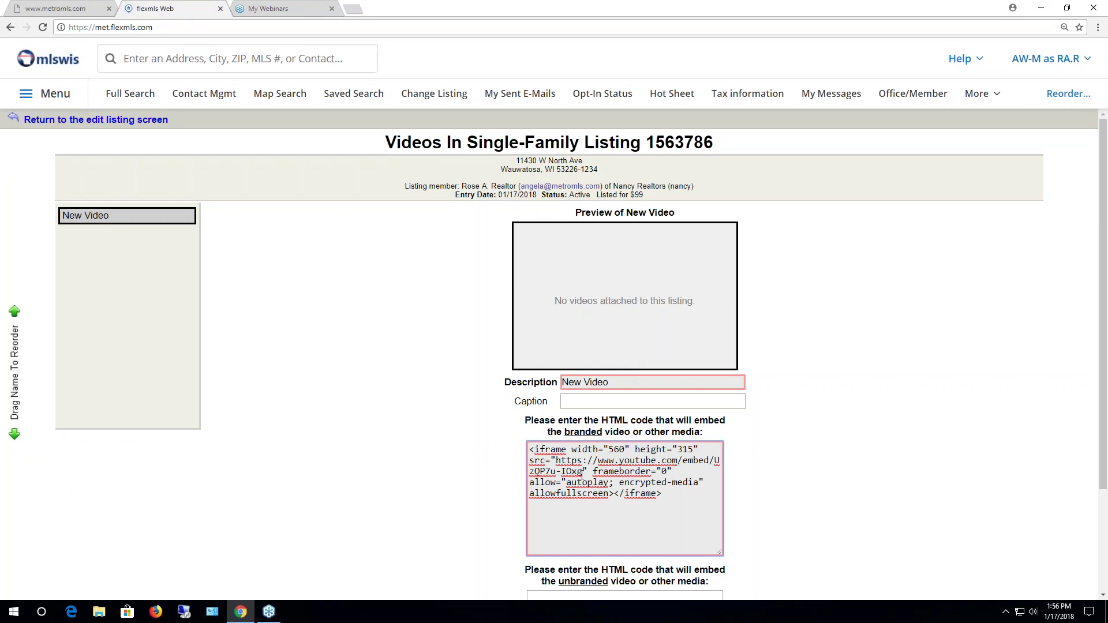
left_click_drag(569, 450, 529, 455)
scroll(663, 511, "down", 3)
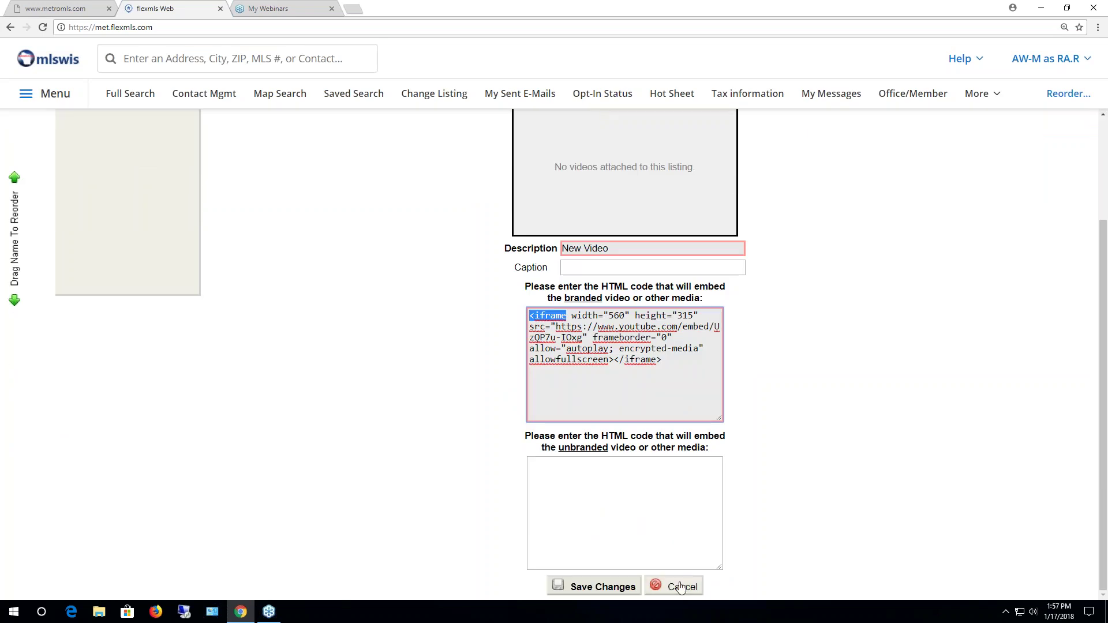
left_click(681, 587)
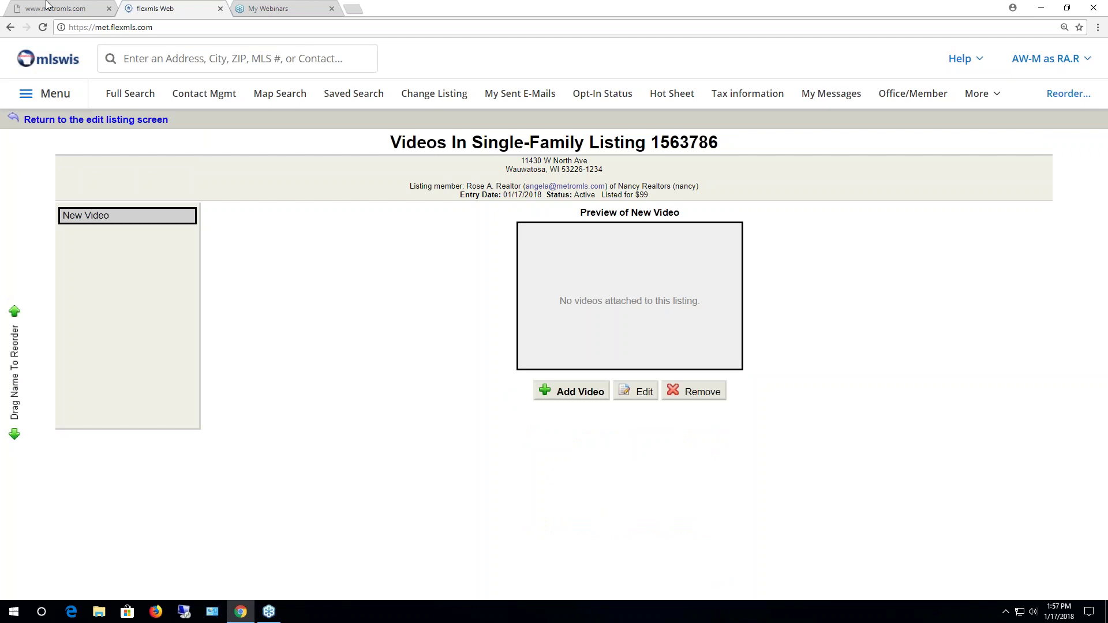
Look at the Virtual Tour links page for listing 1563786 and go back without adding a link
left_click(85, 122)
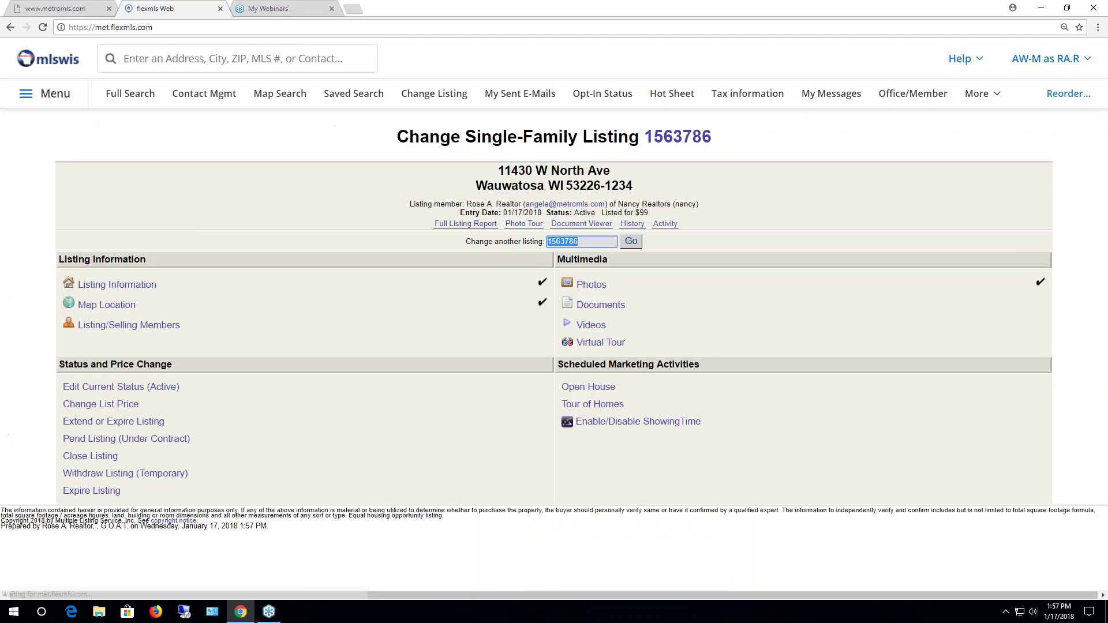
left_click(600, 342)
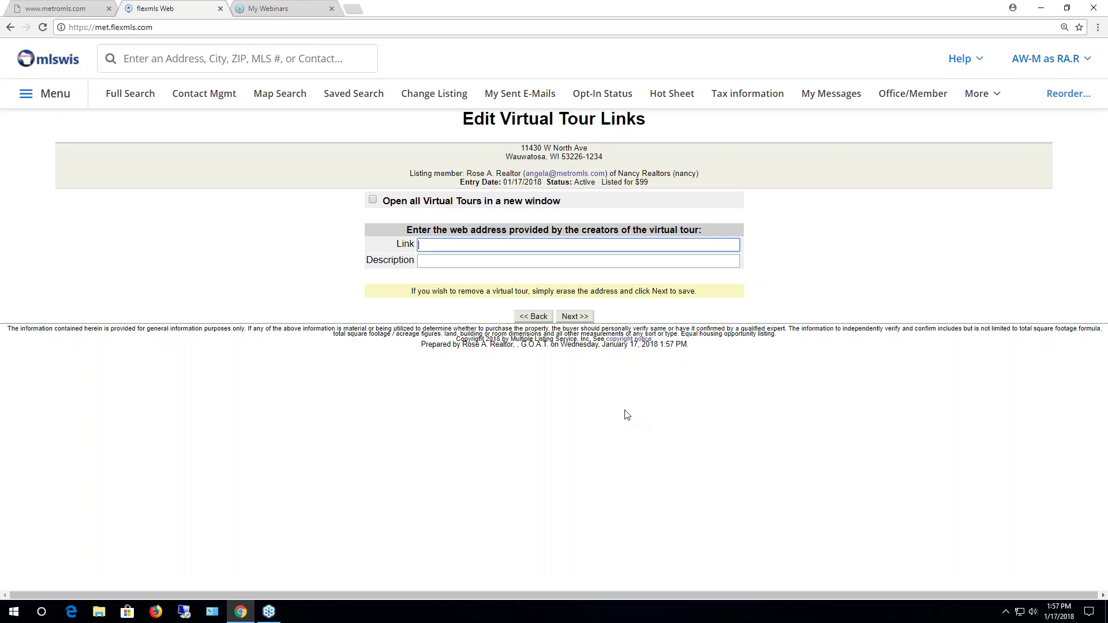
left_click(533, 317)
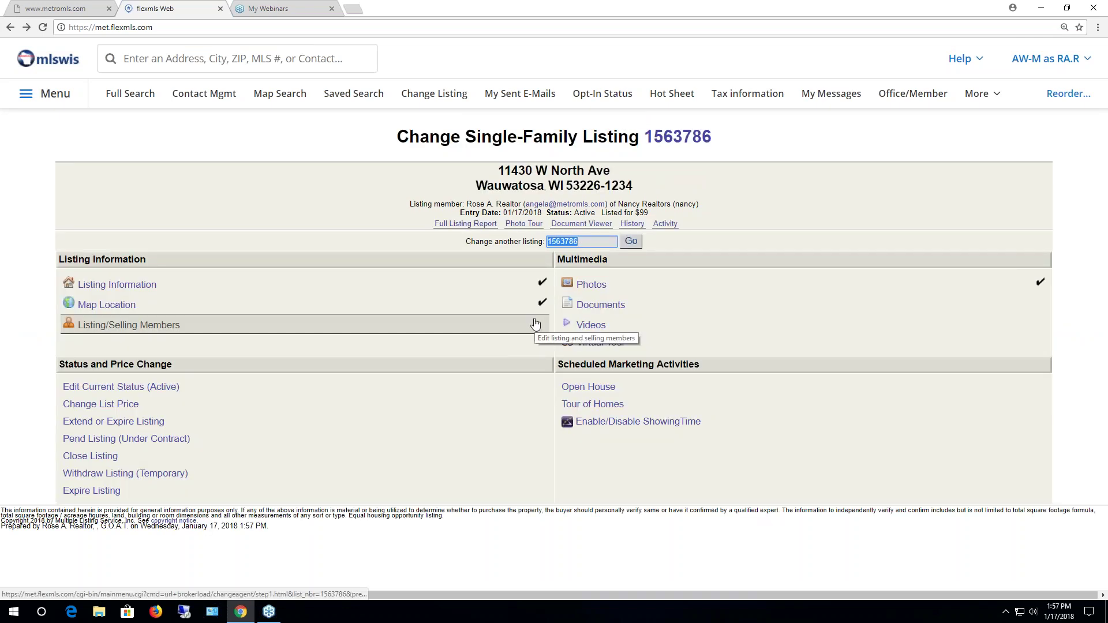
Add a new open house for listing 1563786 dated 01/17/2018
left_click(599, 389)
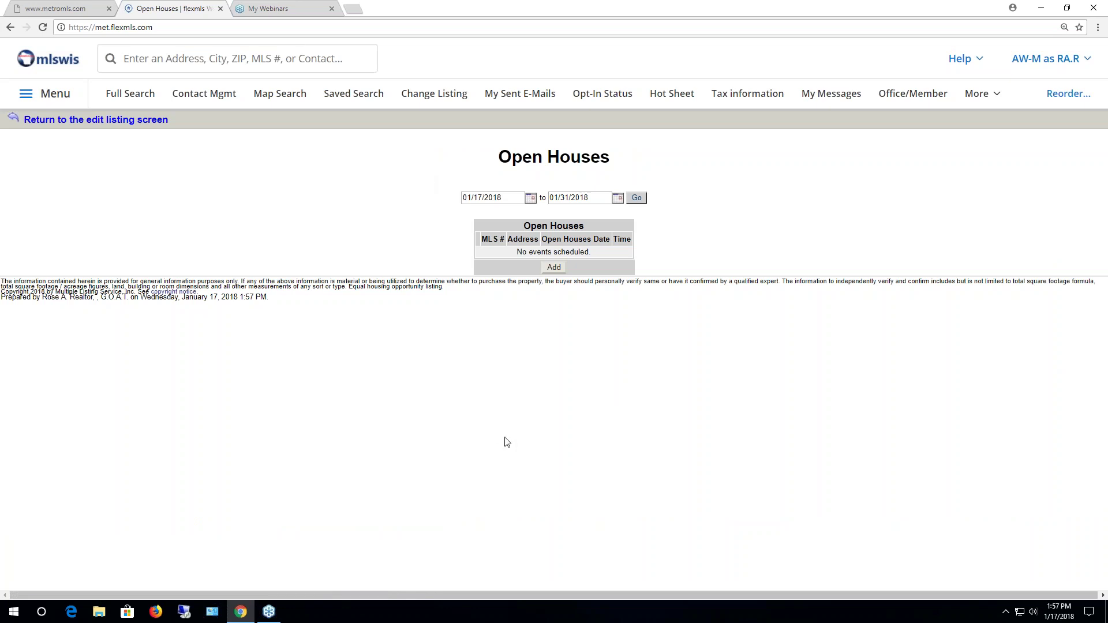
left_click(555, 269)
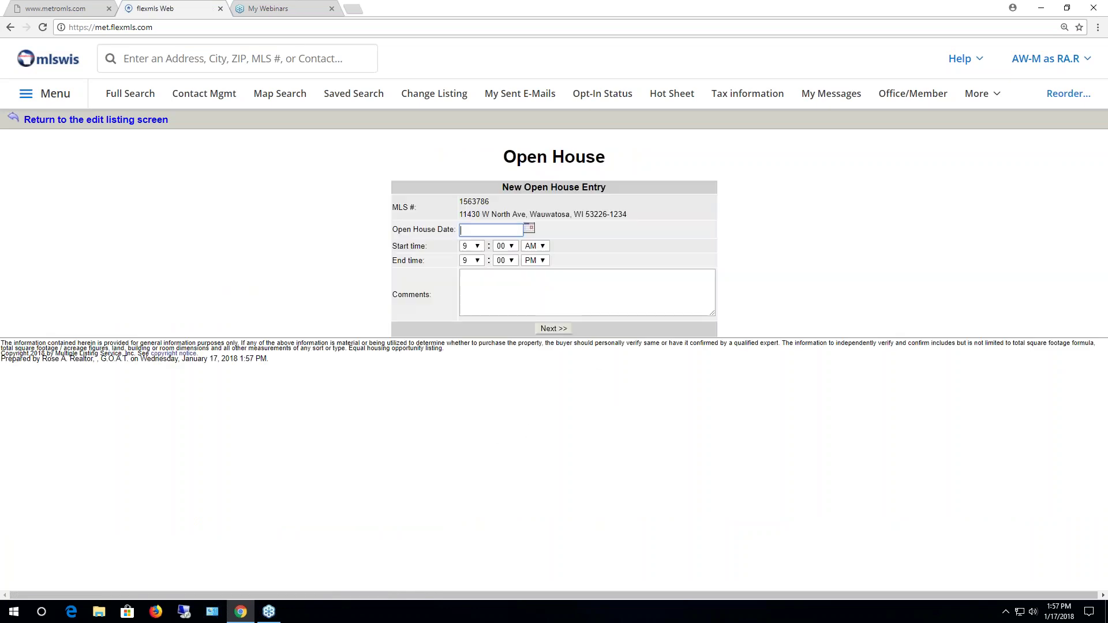
left_click(529, 229)
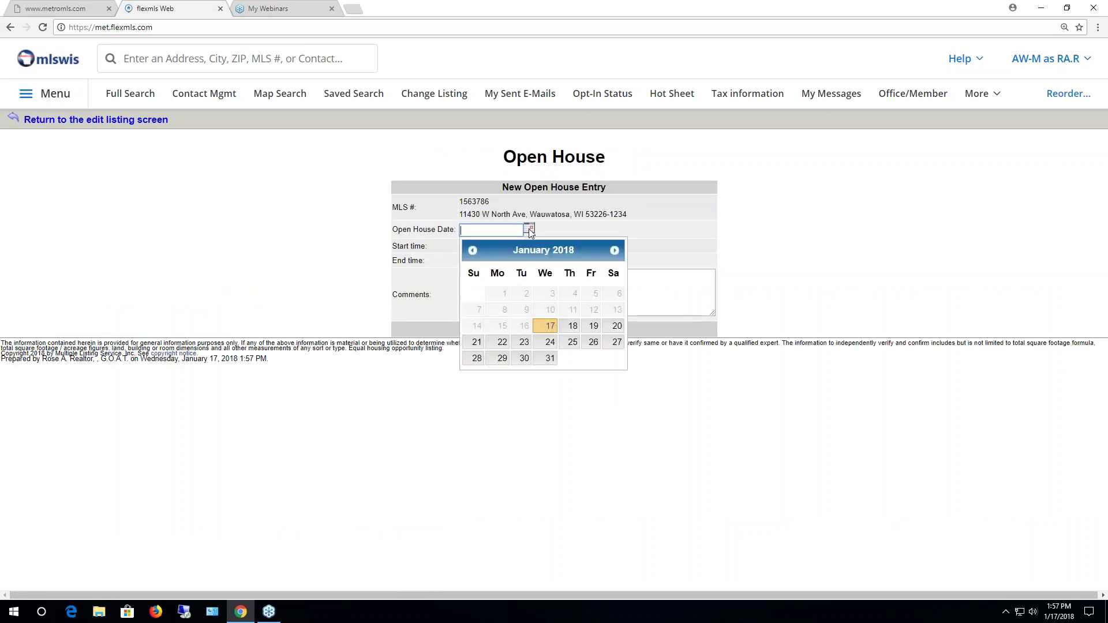
left_click(572, 327)
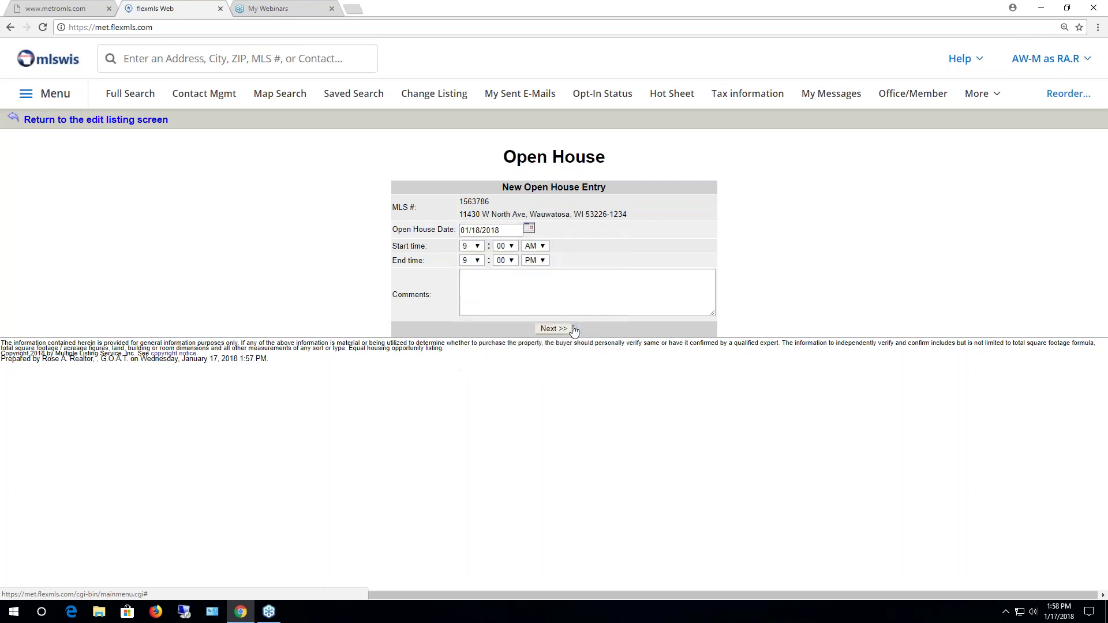
left_click(529, 228)
left_click(550, 327)
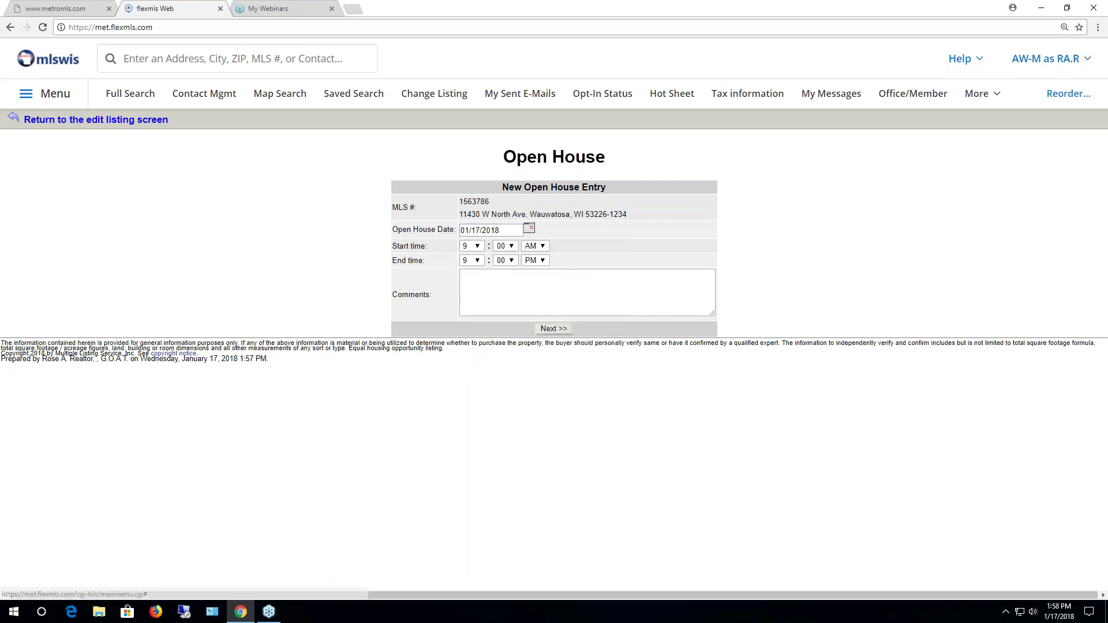
Set the open house from 5:00 PM to 7:00 PM with comment 'test' and save
left_click(478, 249)
left_click(470, 295)
left_click(545, 249)
left_click(534, 266)
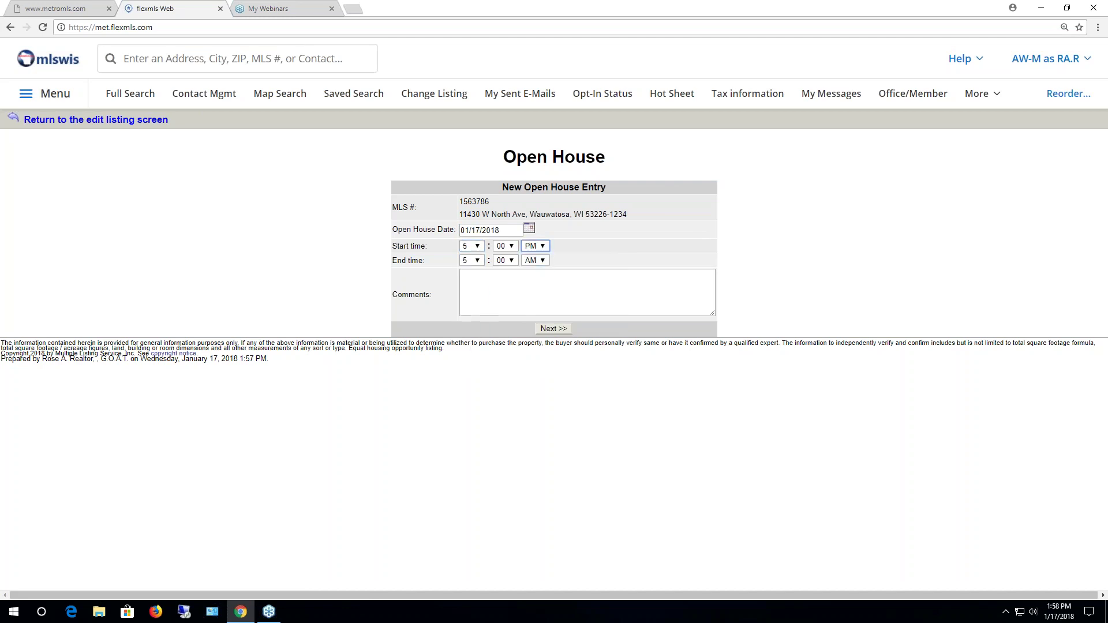
left_click(479, 261)
left_click(470, 329)
left_click(537, 260)
left_click(539, 279)
left_click(537, 286)
type("test")
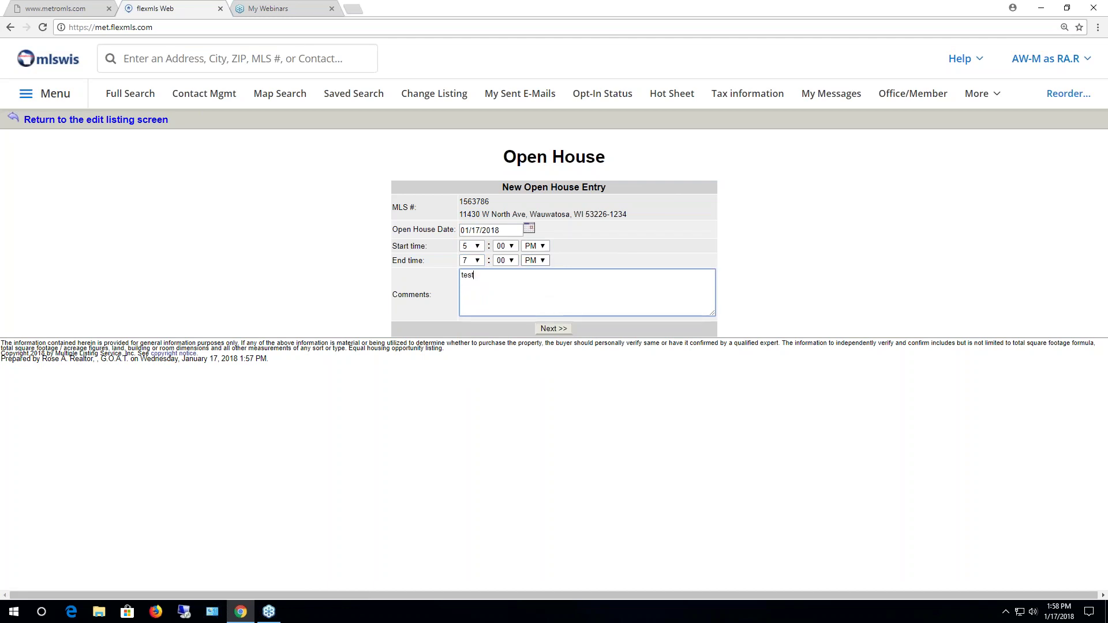
left_click(551, 328)
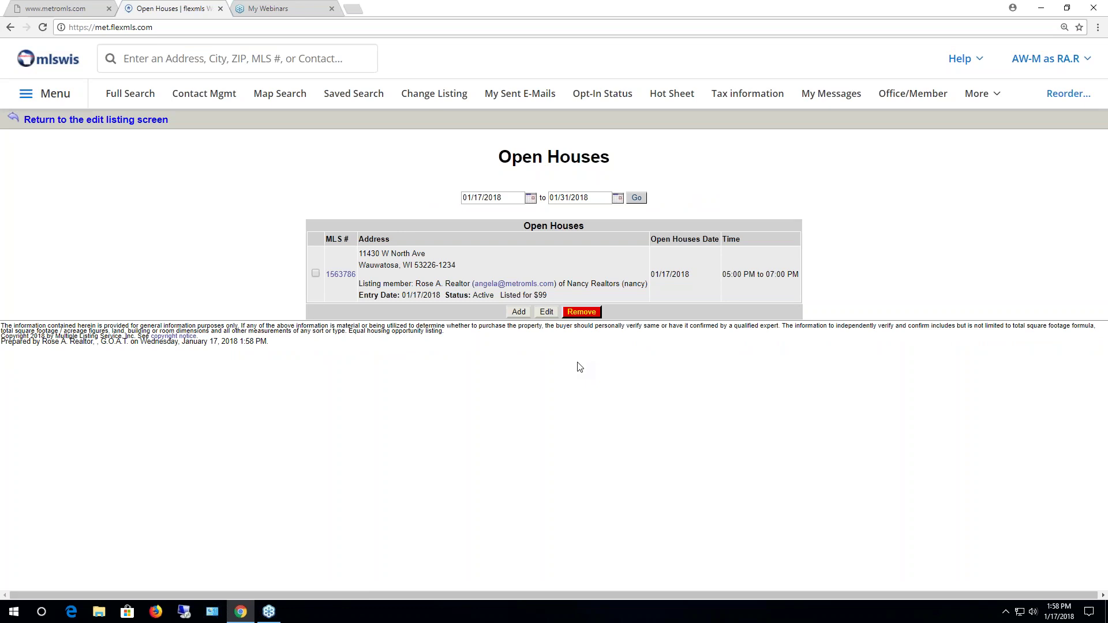
Go back to listing 1563786's edit listing screen
left_click(155, 121)
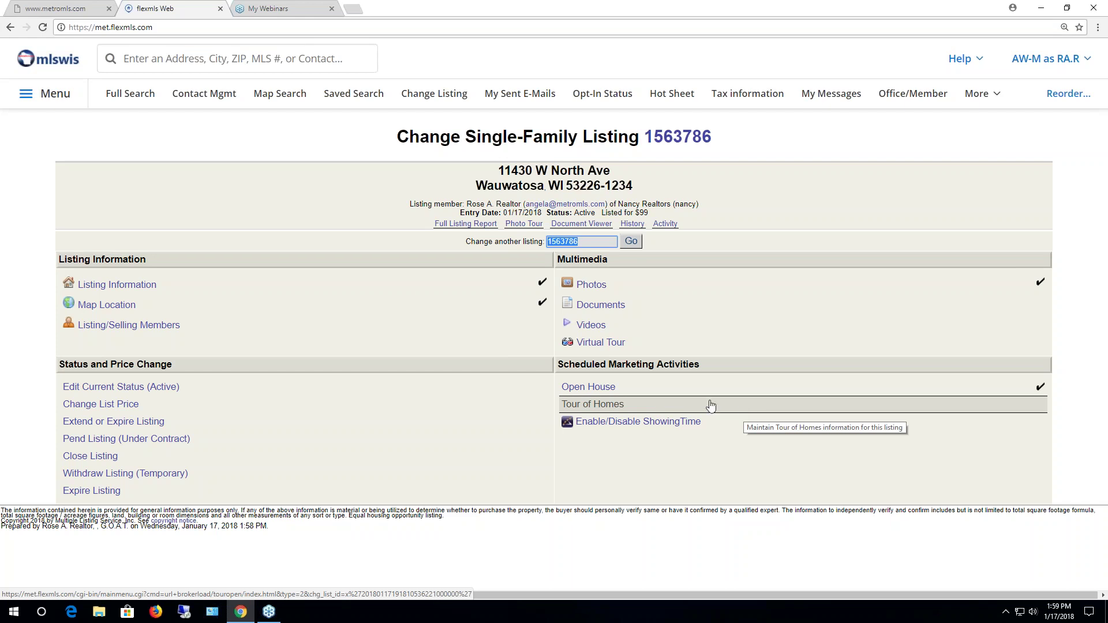
left_click(645, 427)
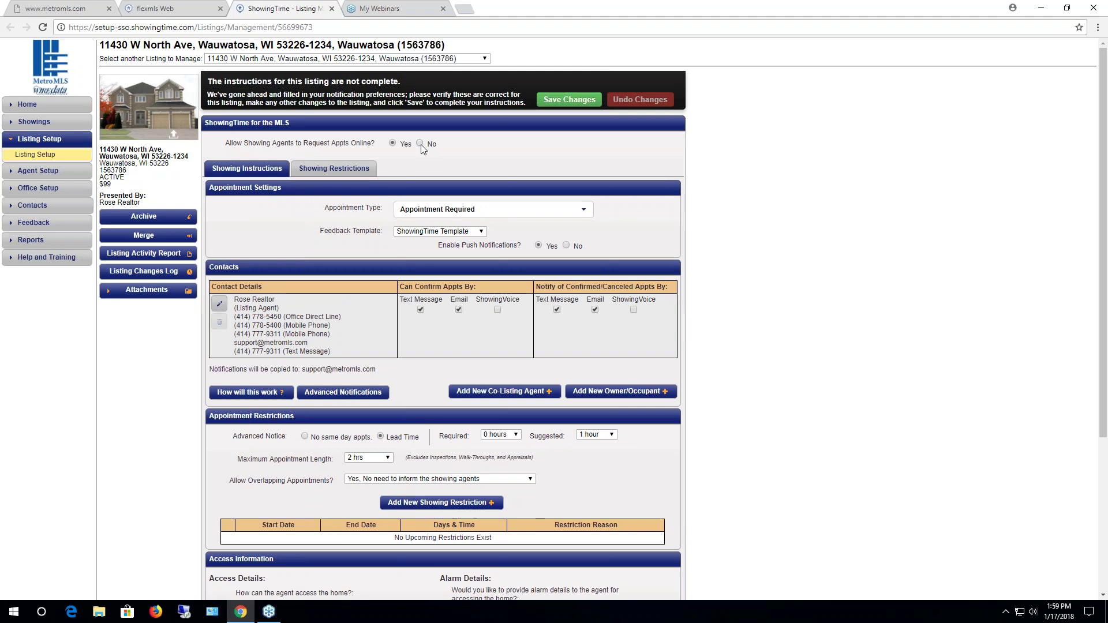
left_click(332, 9)
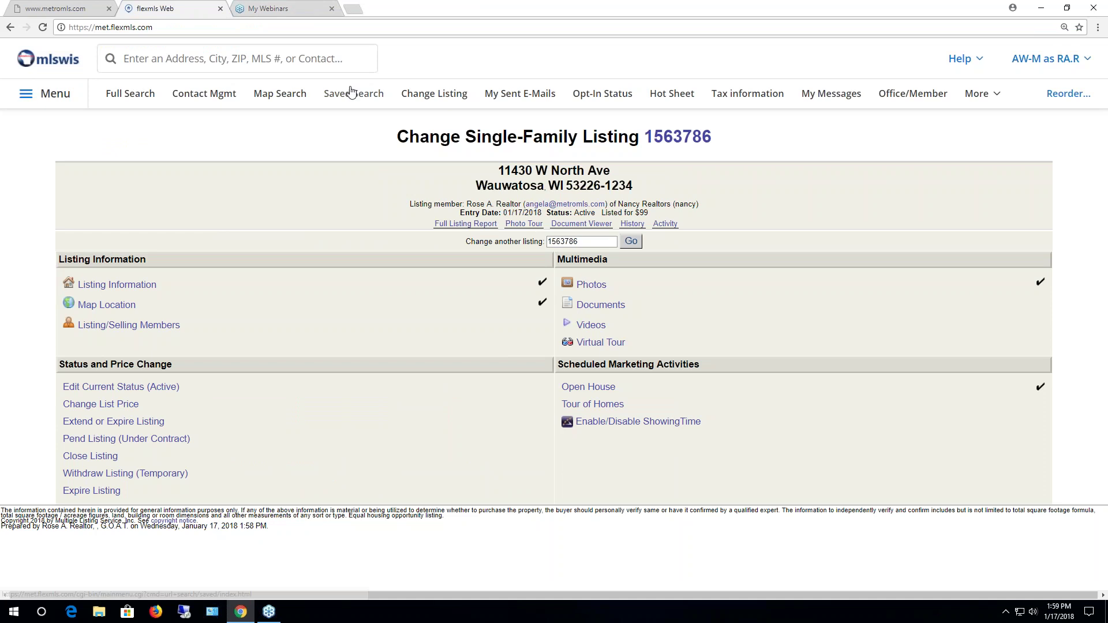